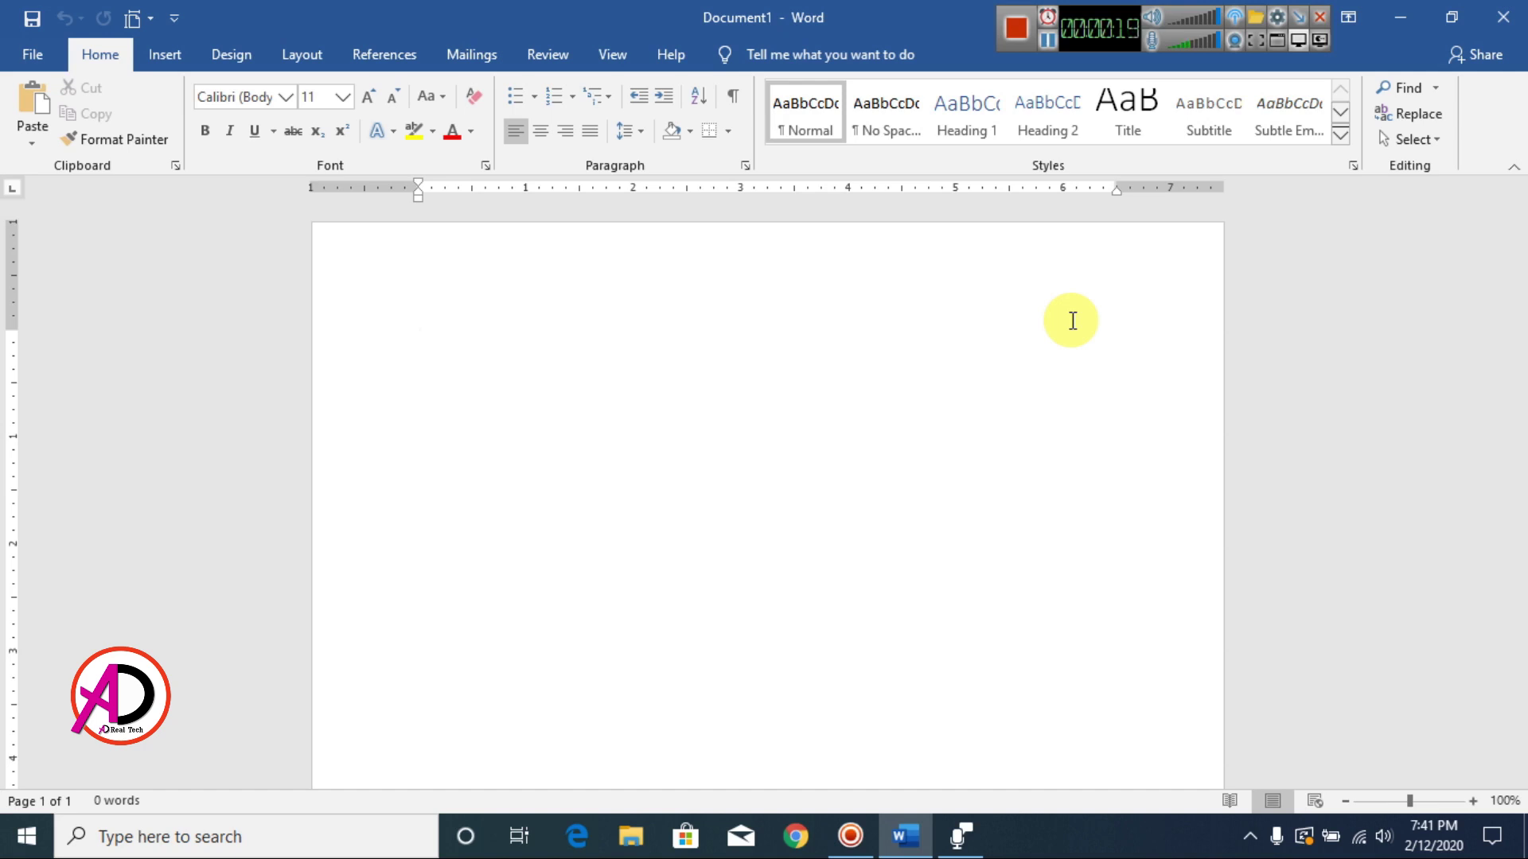
- Set the page margins to the Narrow preset
{"action": "left_click", "coordinate": [302, 55]}
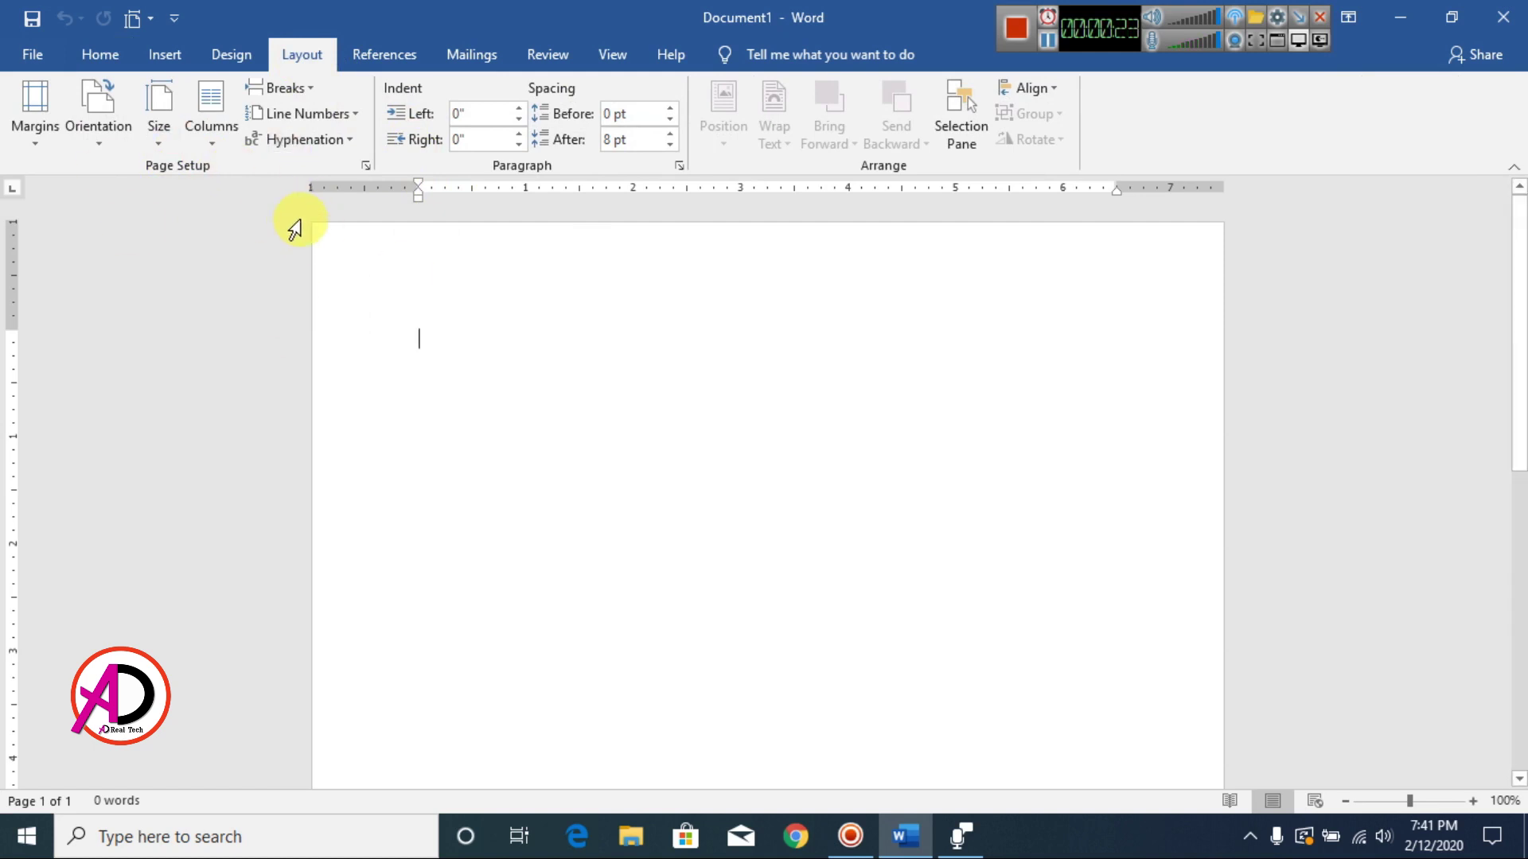
{"action": "left_click", "coordinate": [35, 132]}
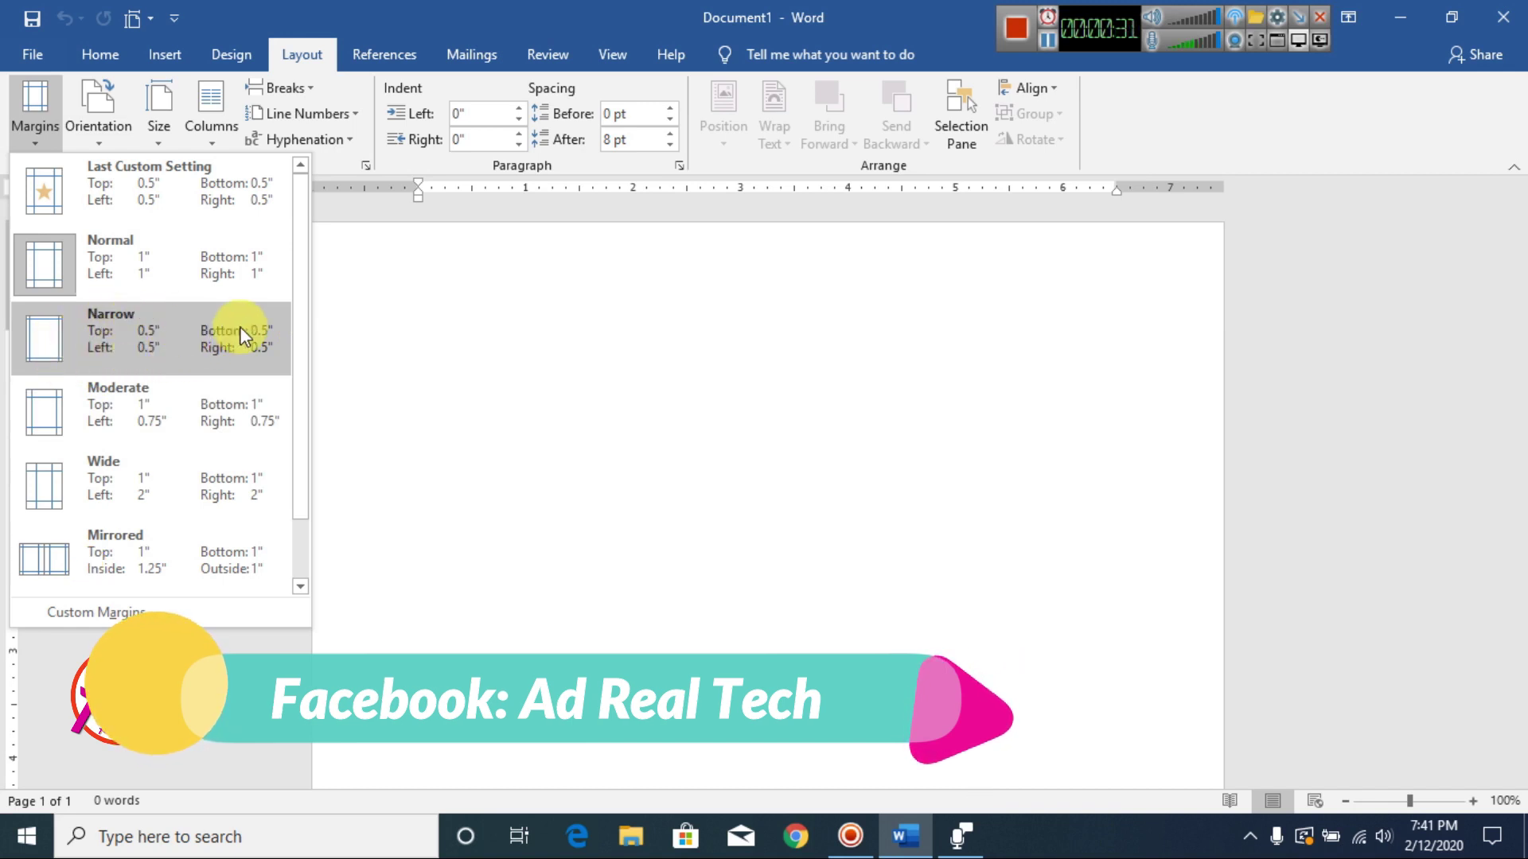
{"action": "left_click", "coordinate": [194, 332]}
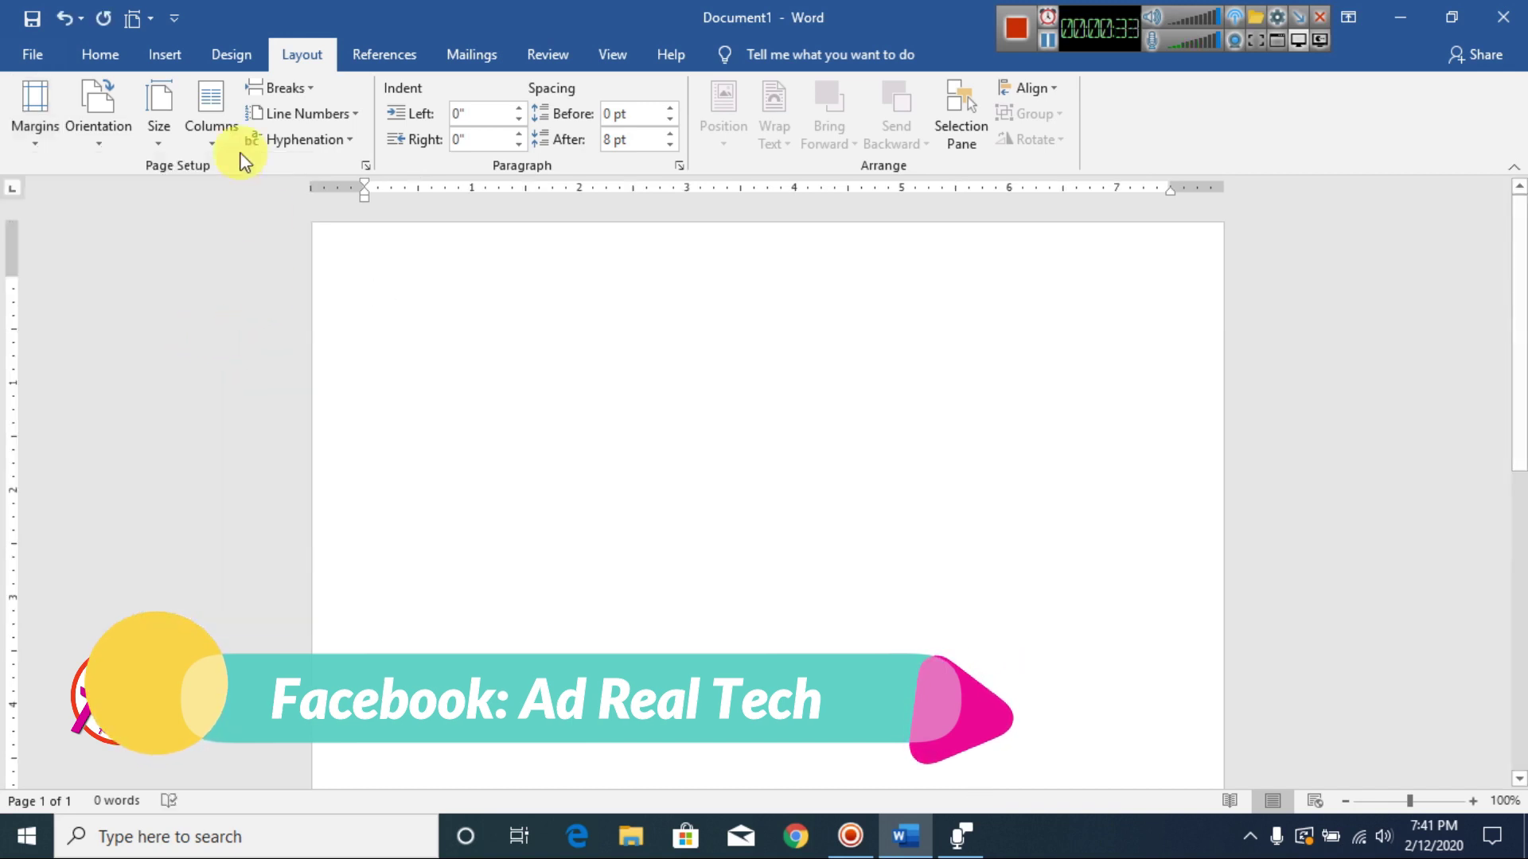
- Enter a custom paper size of 3.4 inches wide by 2 inches high in Page Setup
{"action": "left_click", "coordinate": [172, 144]}
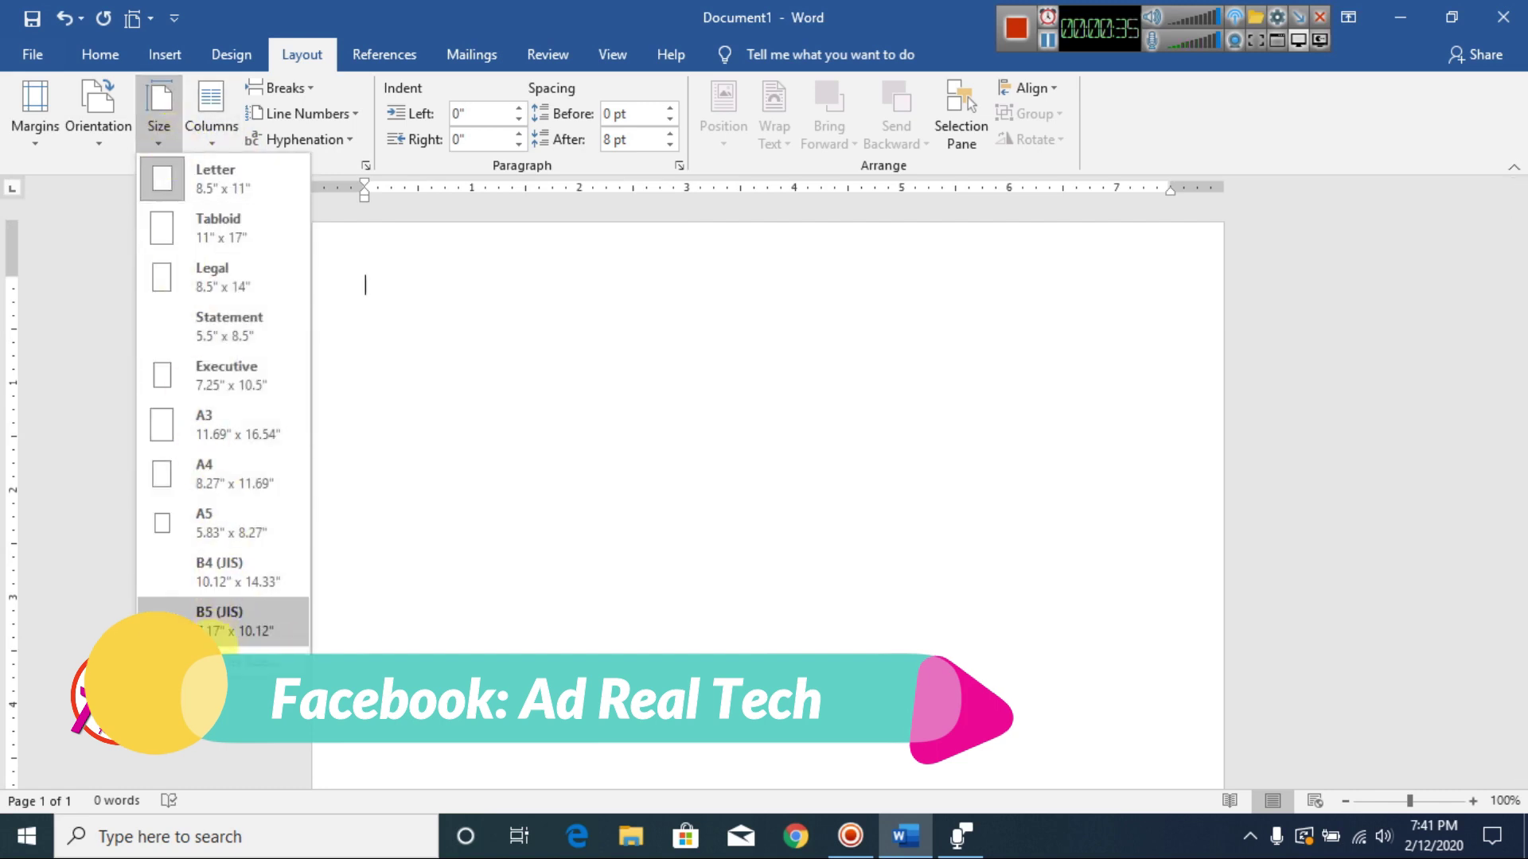
{"action": "left_click", "coordinate": [262, 667]}
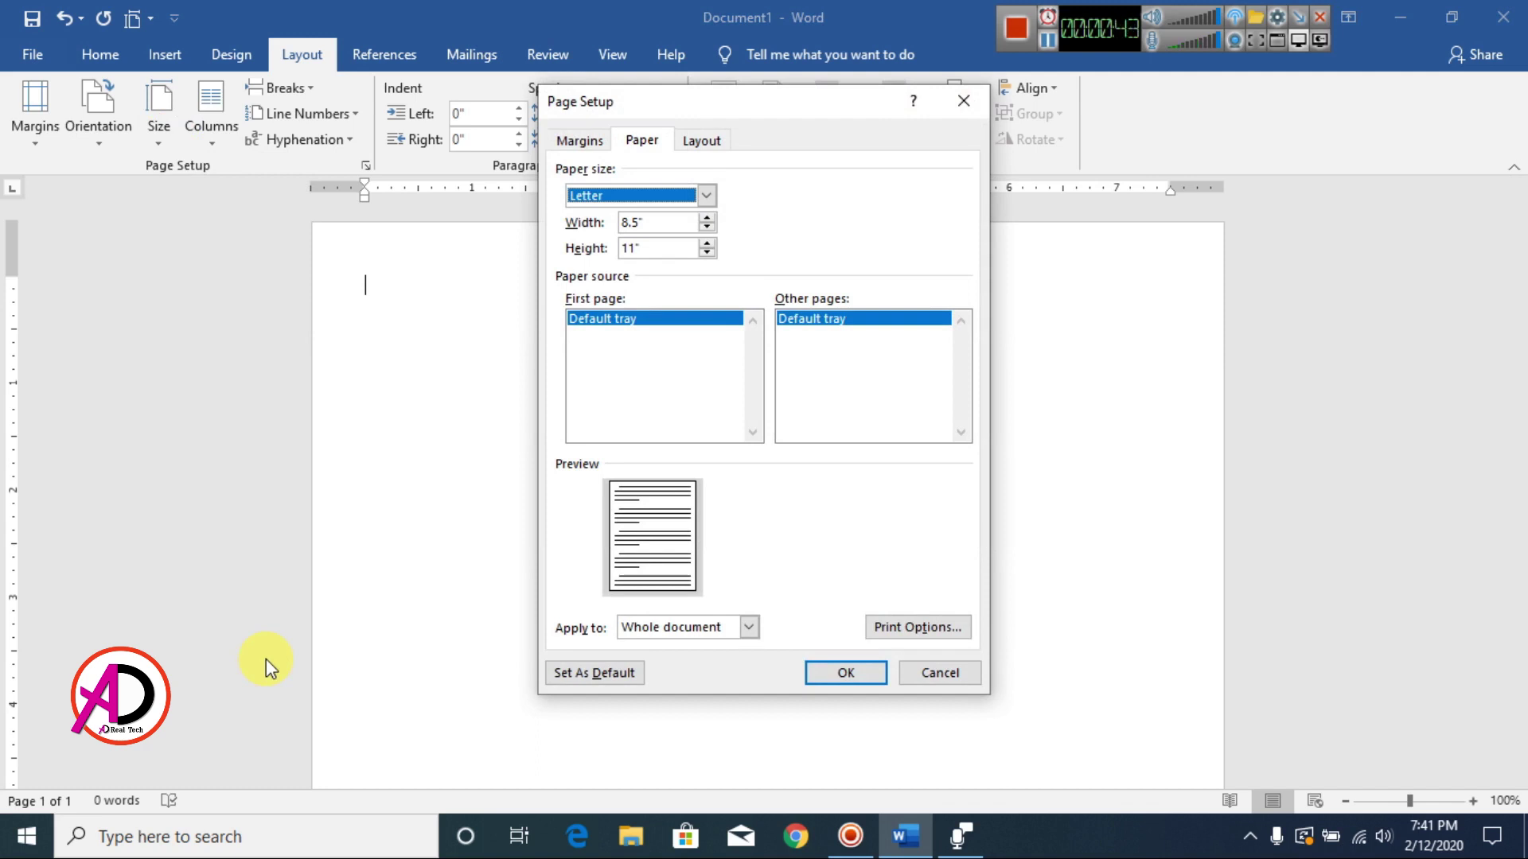
{"action": "key", "text": "Tab"}
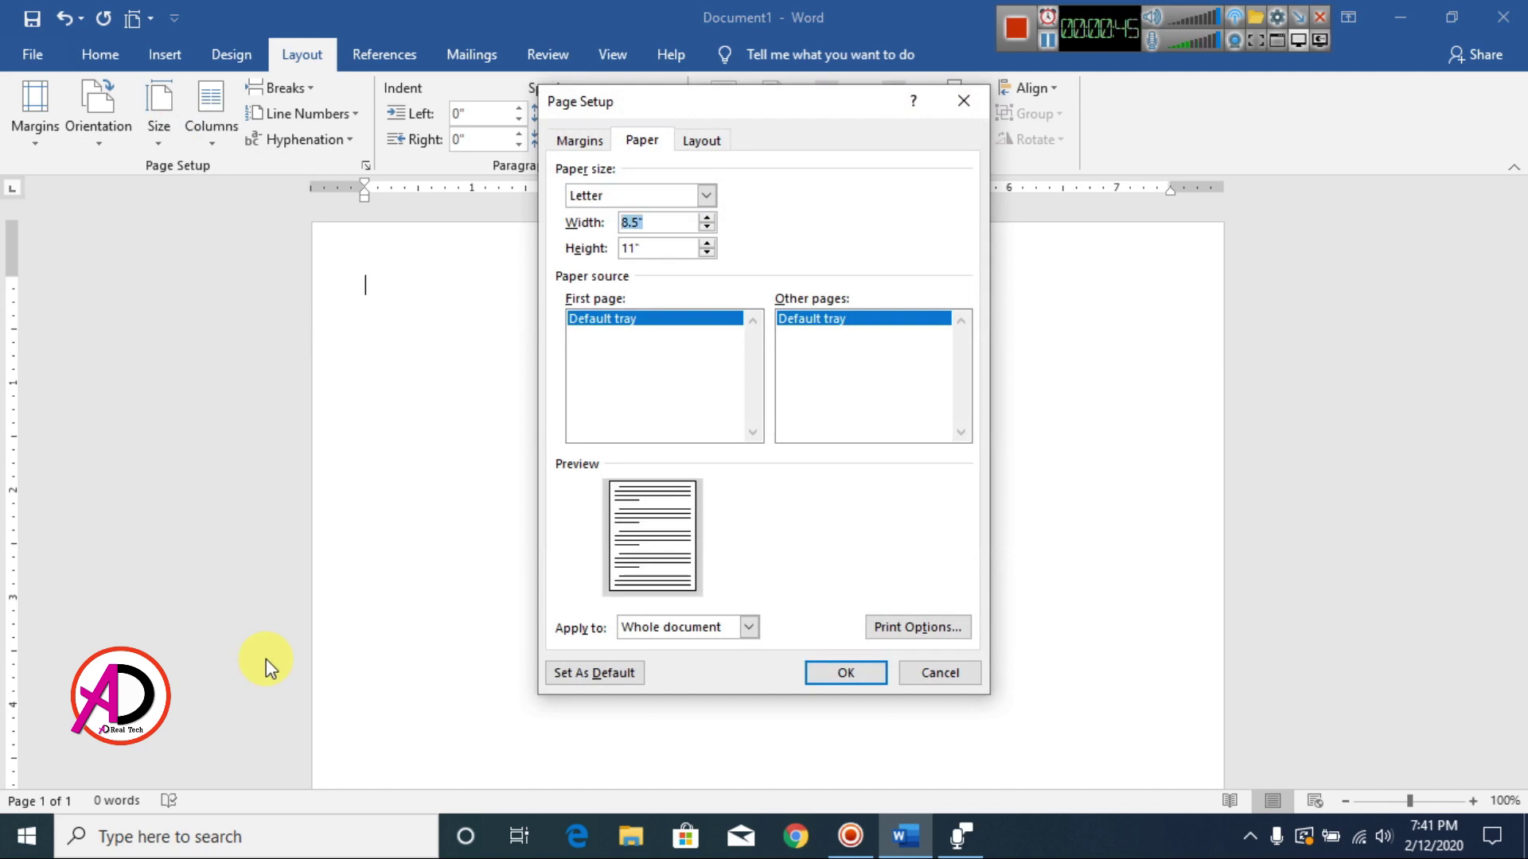
{"action": "type", "text": "3.4"}
{"action": "key", "text": "Tab"}
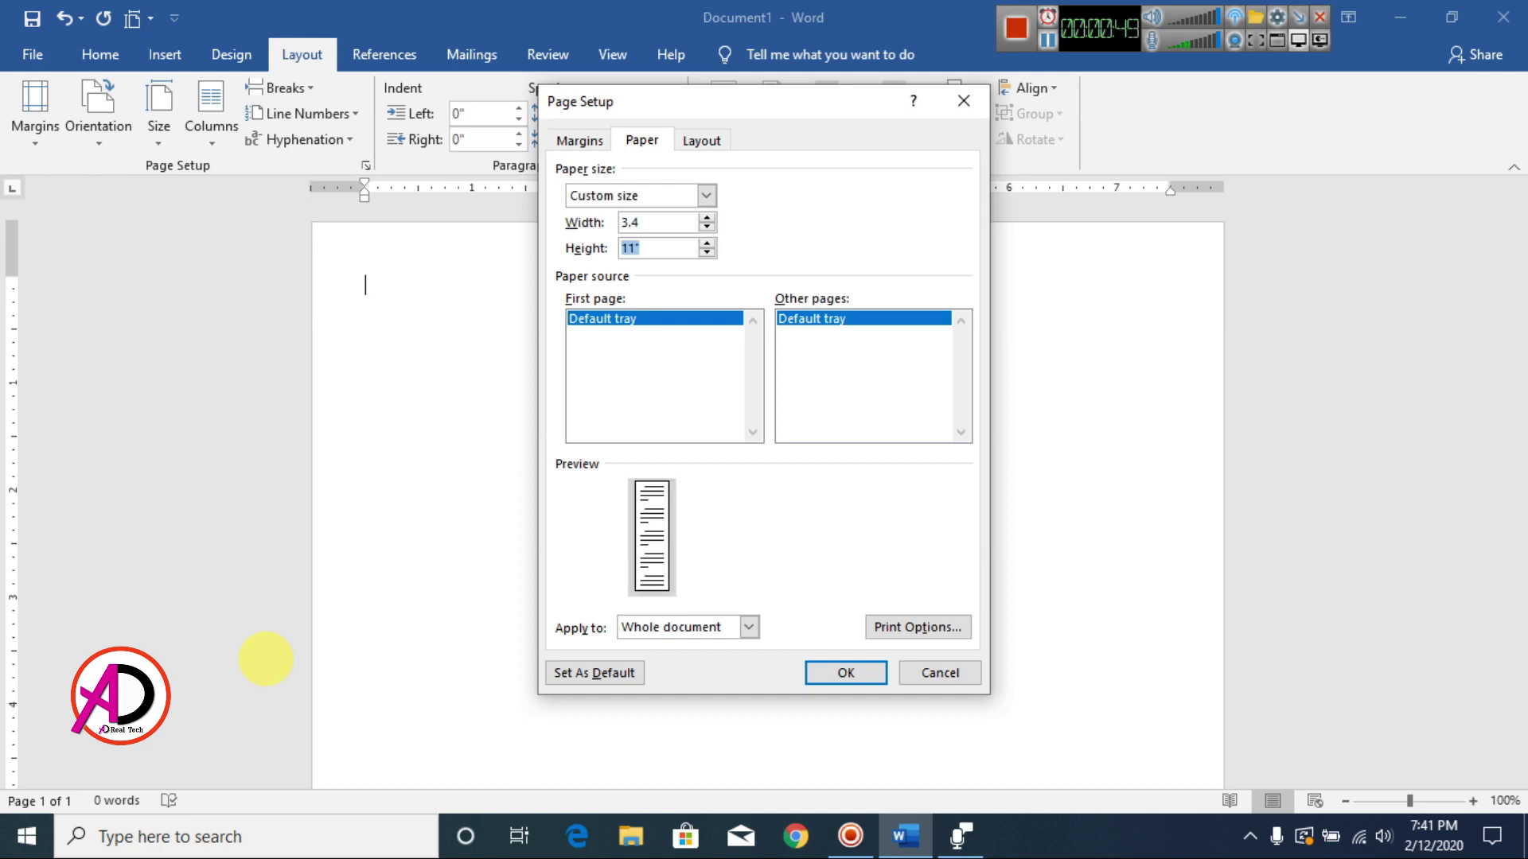
{"action": "key", "text": "Tab"}
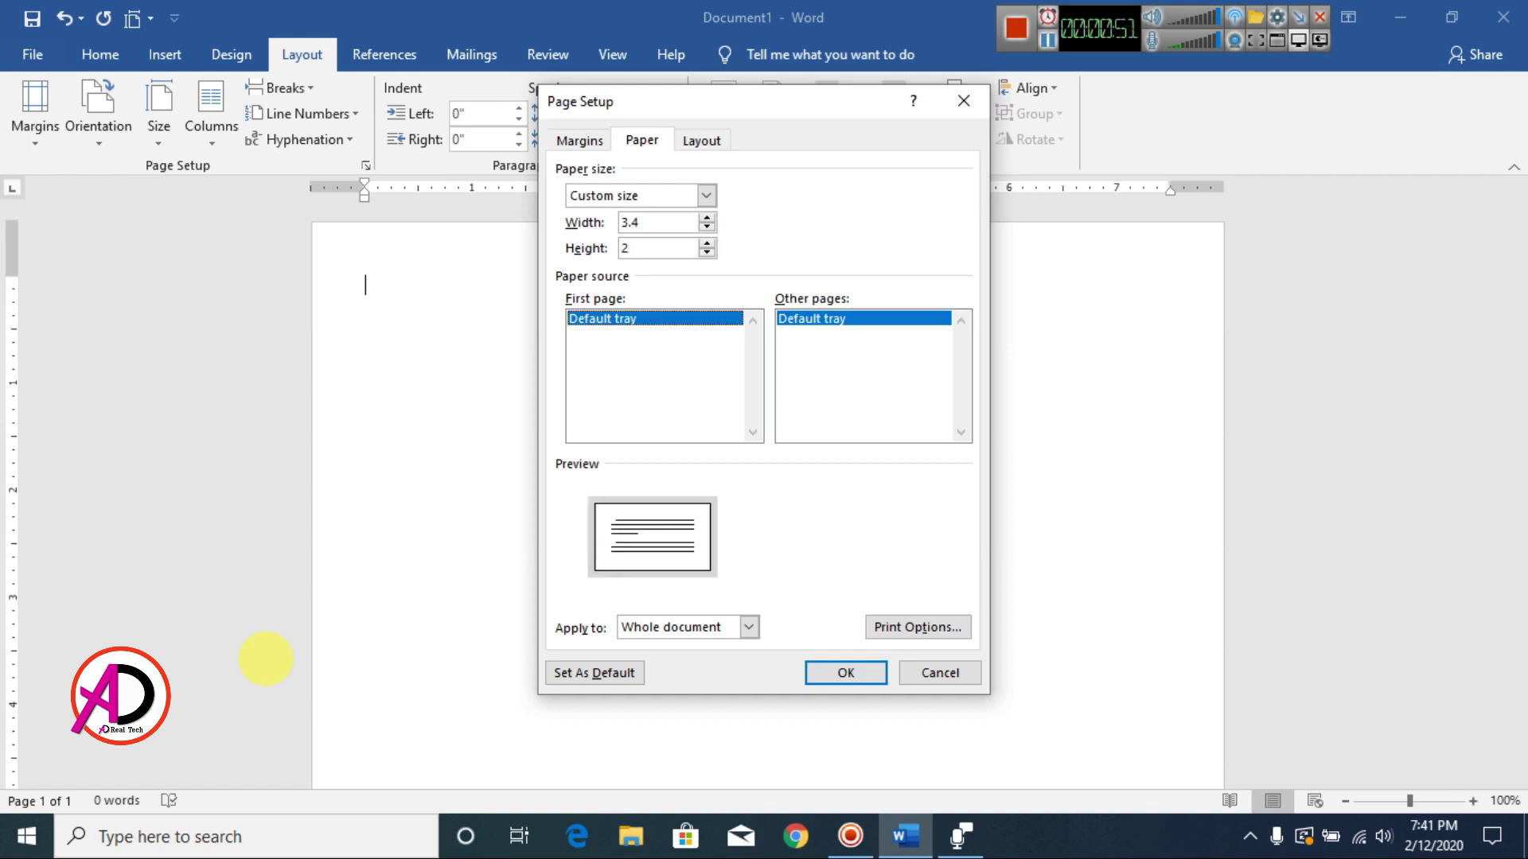
{"action": "left_click", "coordinate": [666, 223]}
- Apply the 3.4 × 2 in card size, then draw a 1.55 × 1.19 in rectangle at the lower left
{"action": "left_click", "coordinate": [861, 670]}
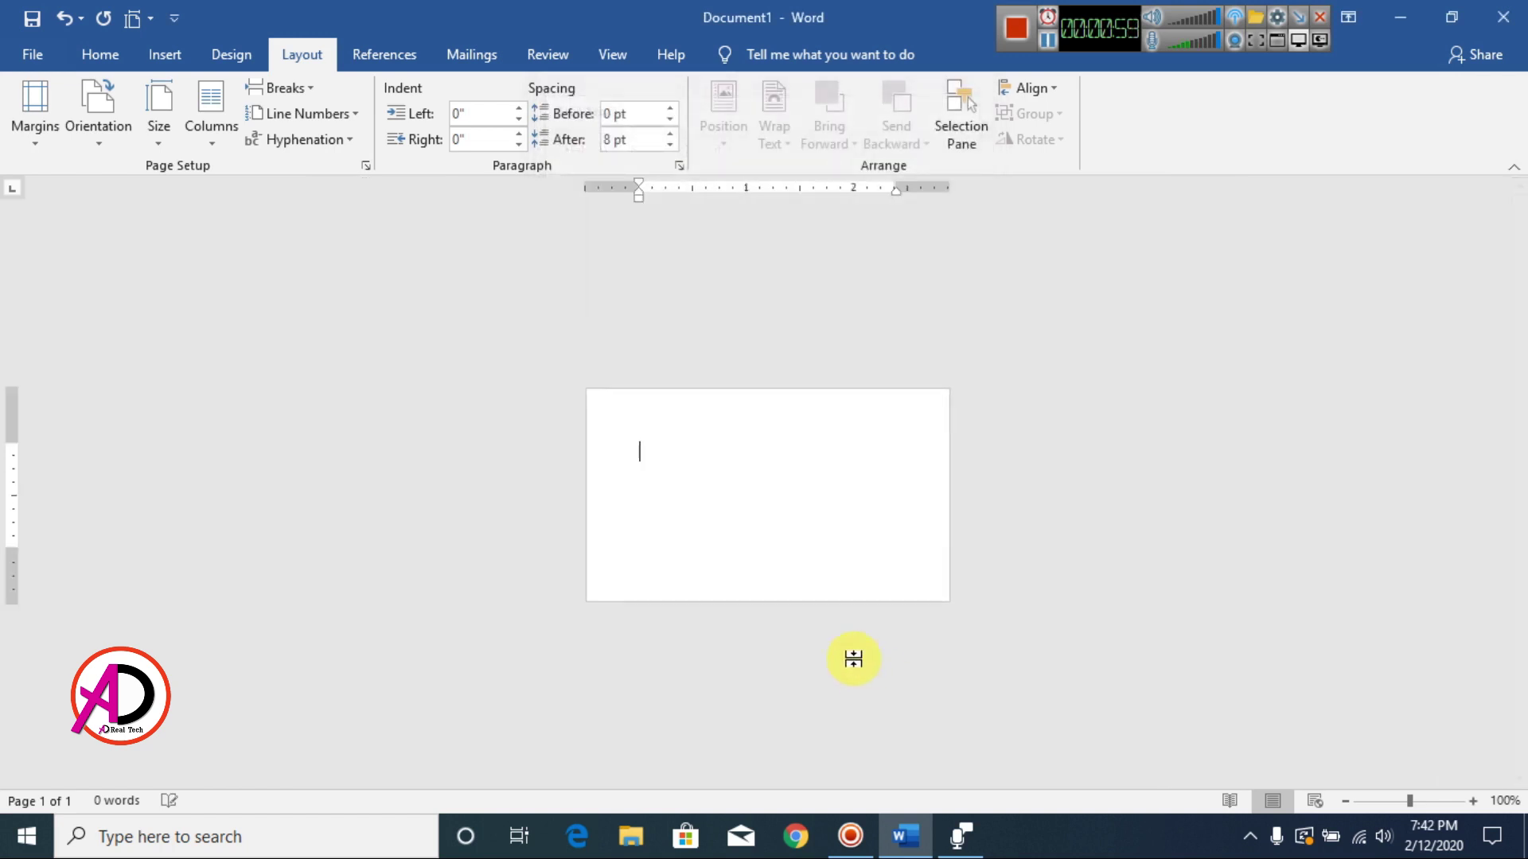
{"action": "scroll", "coordinate": [966, 593], "scroll_direction": "up", "scroll_amount": 9, "text": "ctrl"}
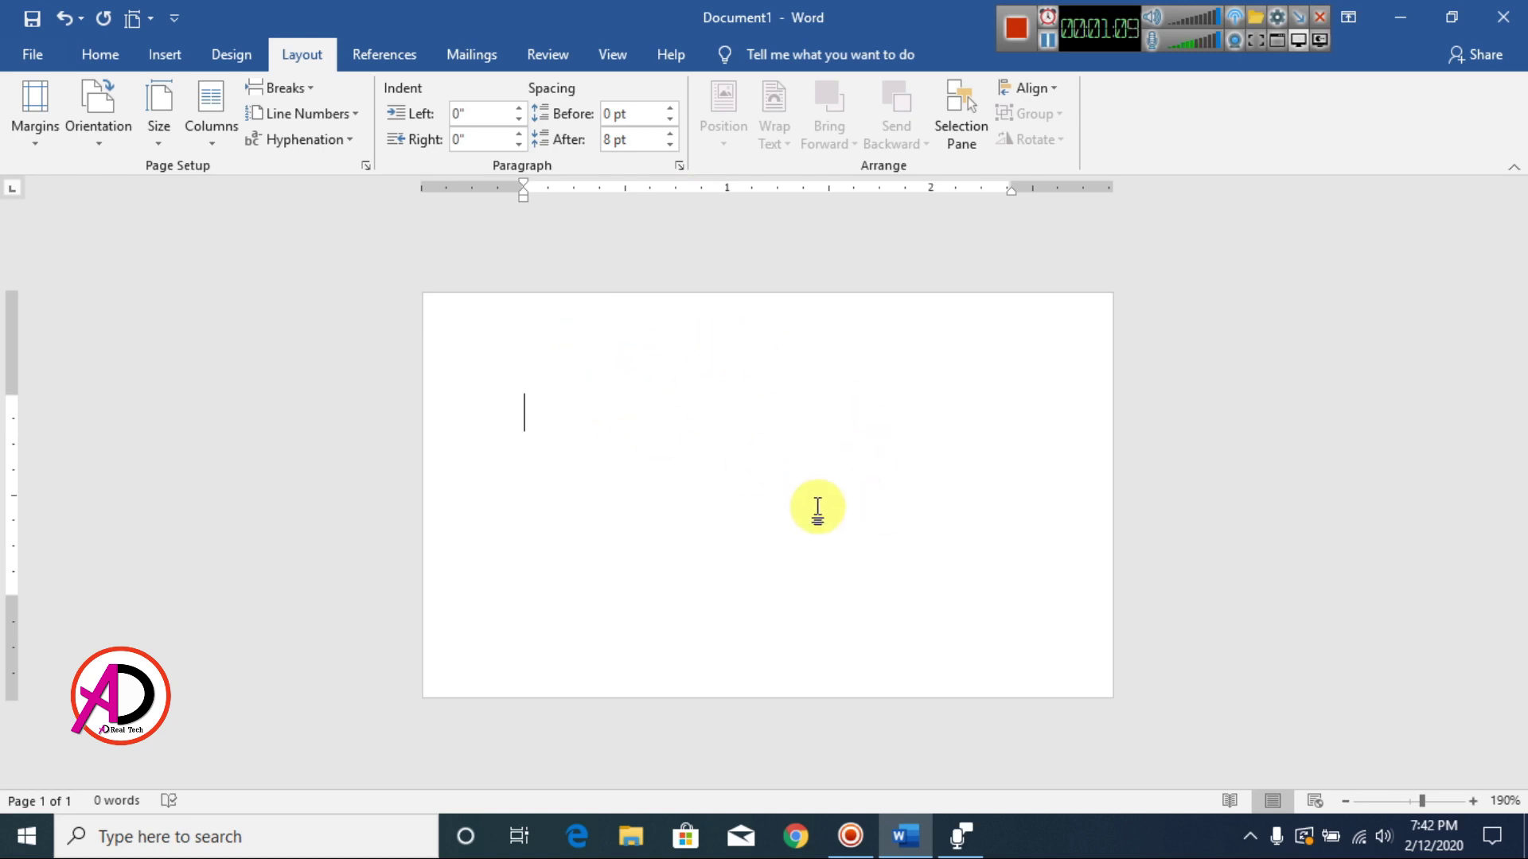
{"action": "left_click", "coordinate": [167, 53]}
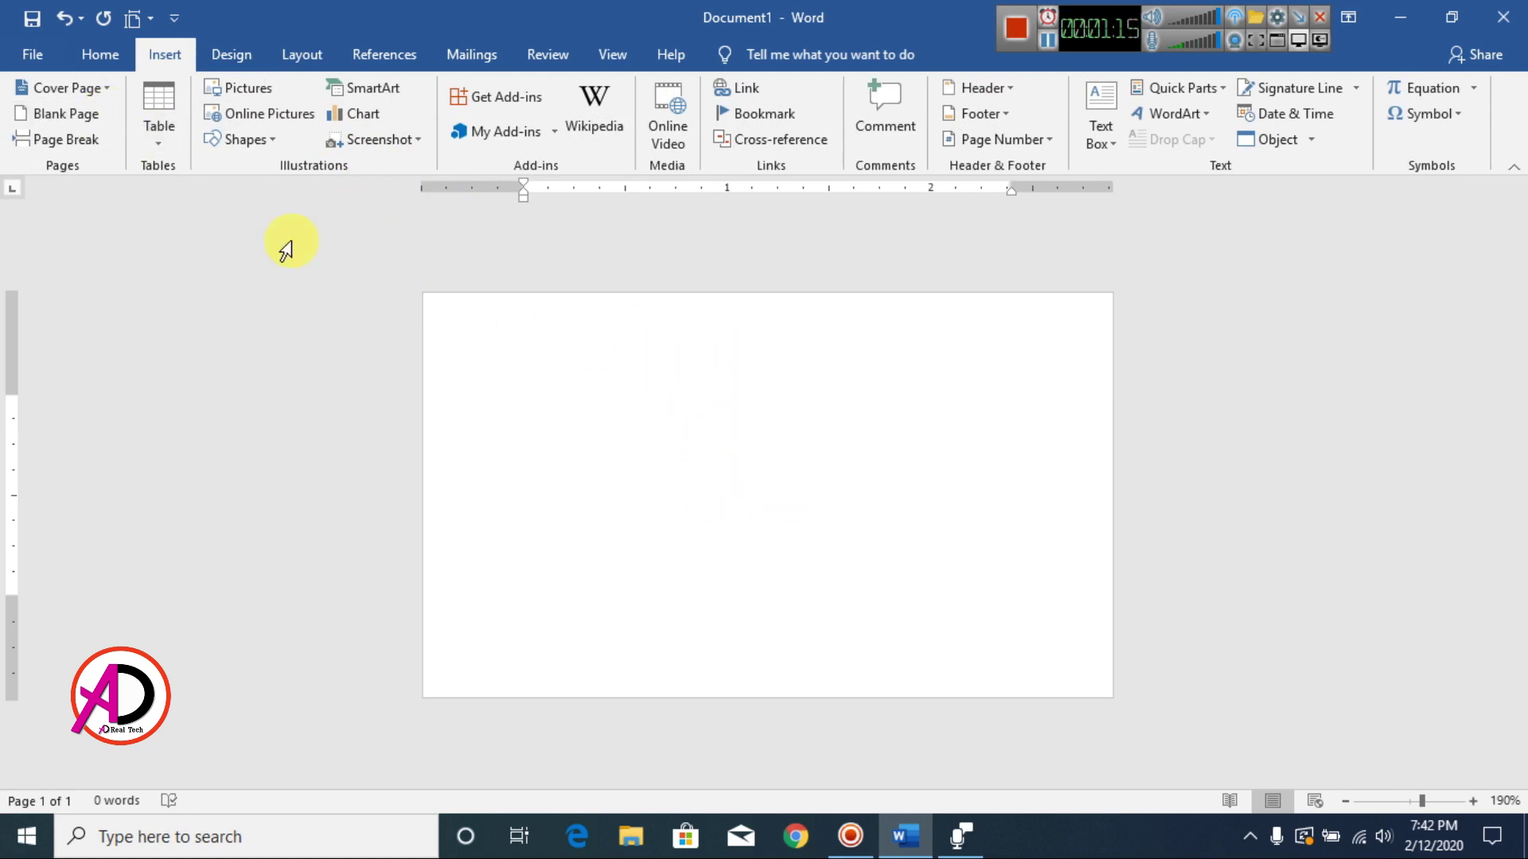
{"action": "left_click", "coordinate": [253, 143]}
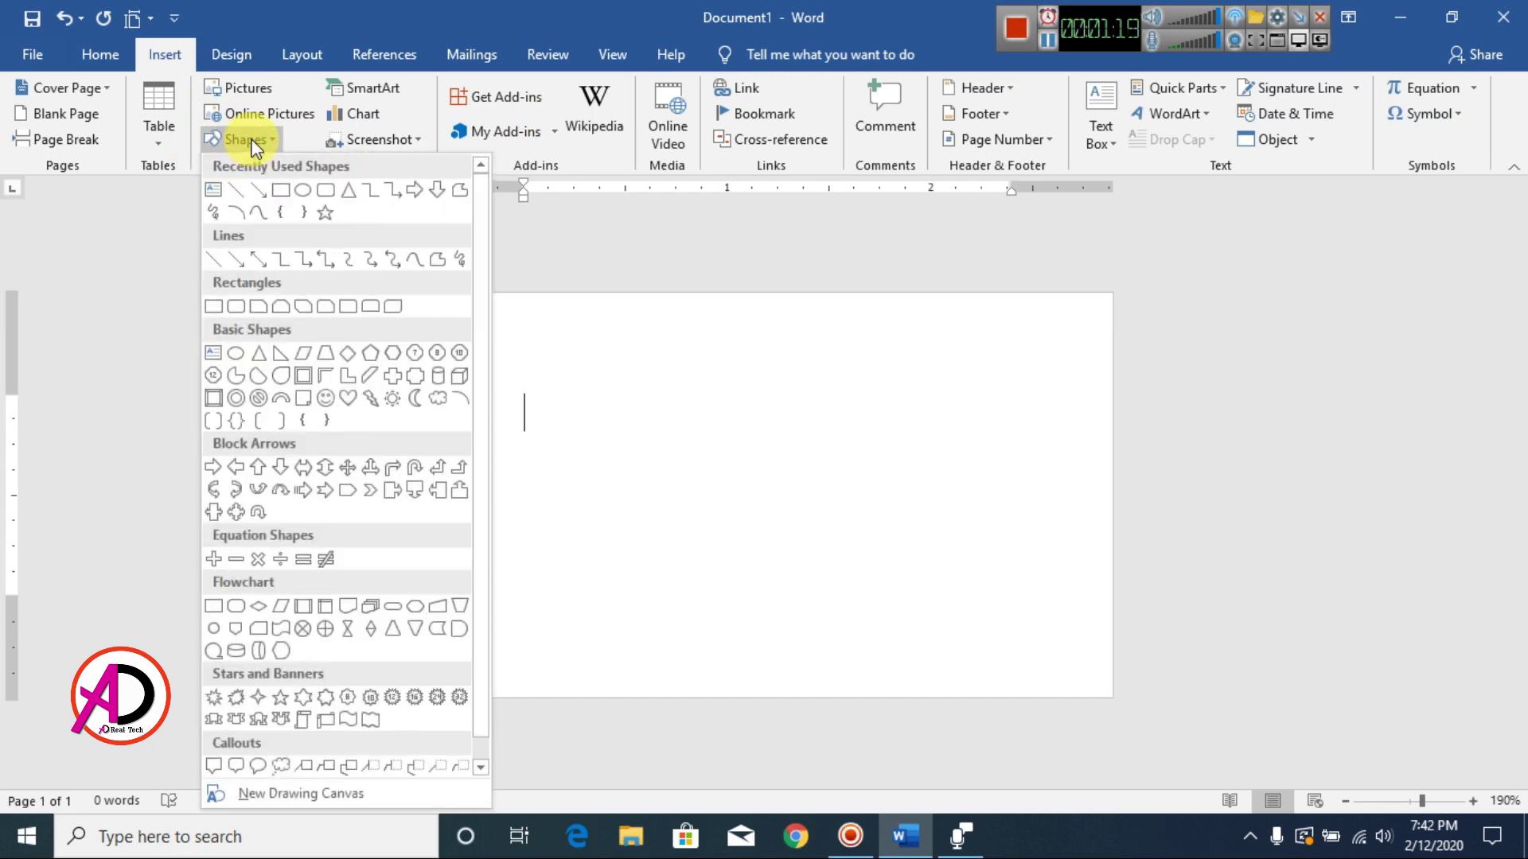
{"action": "left_click", "coordinate": [279, 190]}
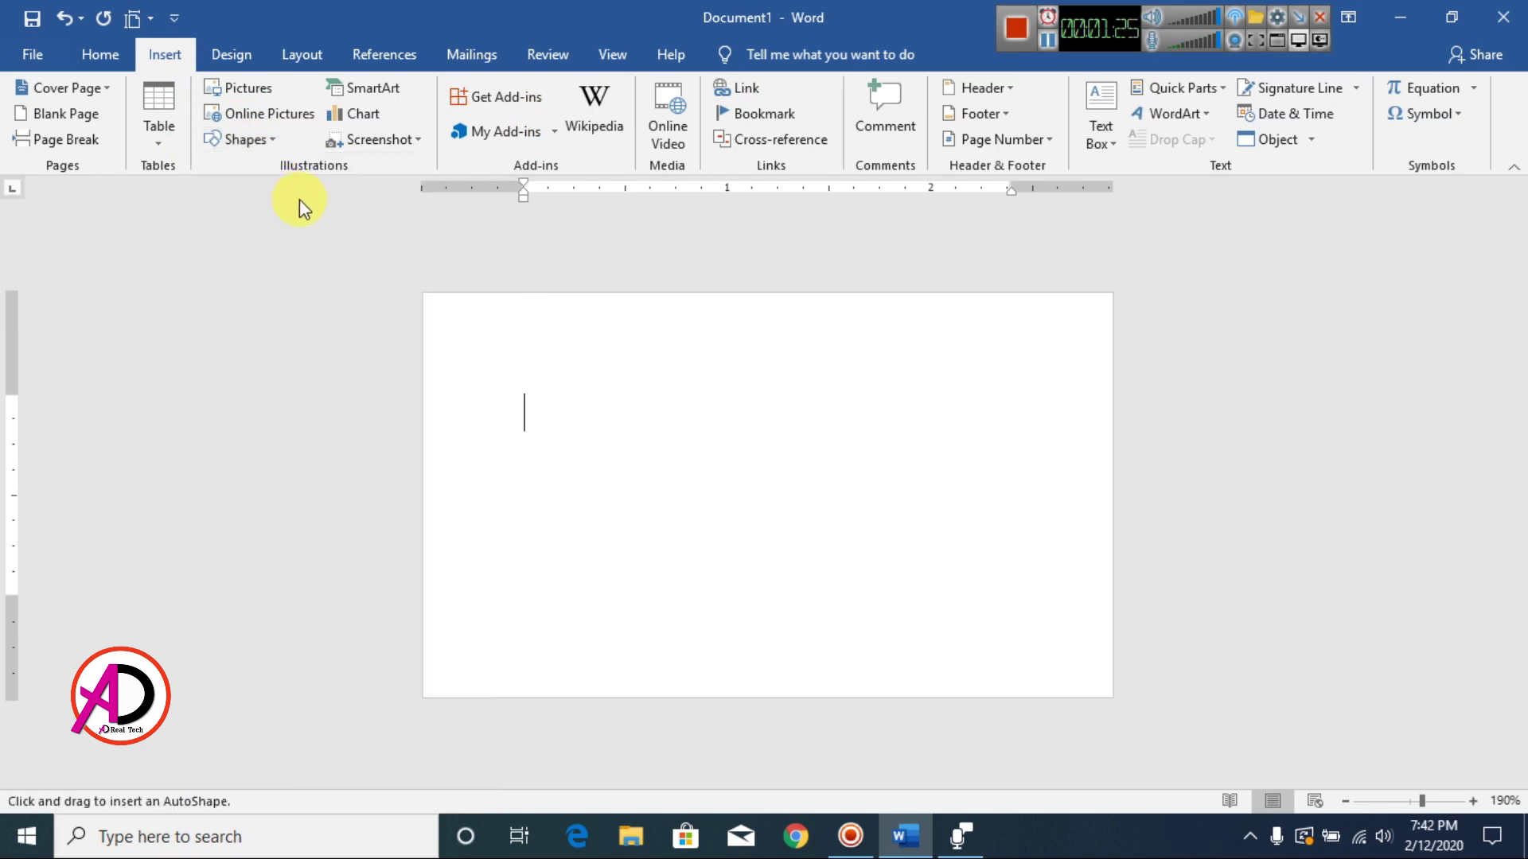
{"action": "mouse_move", "coordinate": [426, 450]}
{"action": "left_mouse_down"}
{"action": "mouse_move", "coordinate": [689, 566]}
{"action": "mouse_move", "coordinate": [801, 637]}
{"action": "mouse_move", "coordinate": [812, 697]}
{"action": "mouse_move", "coordinate": [740, 692]}
{"action": "left_mouse_up"}
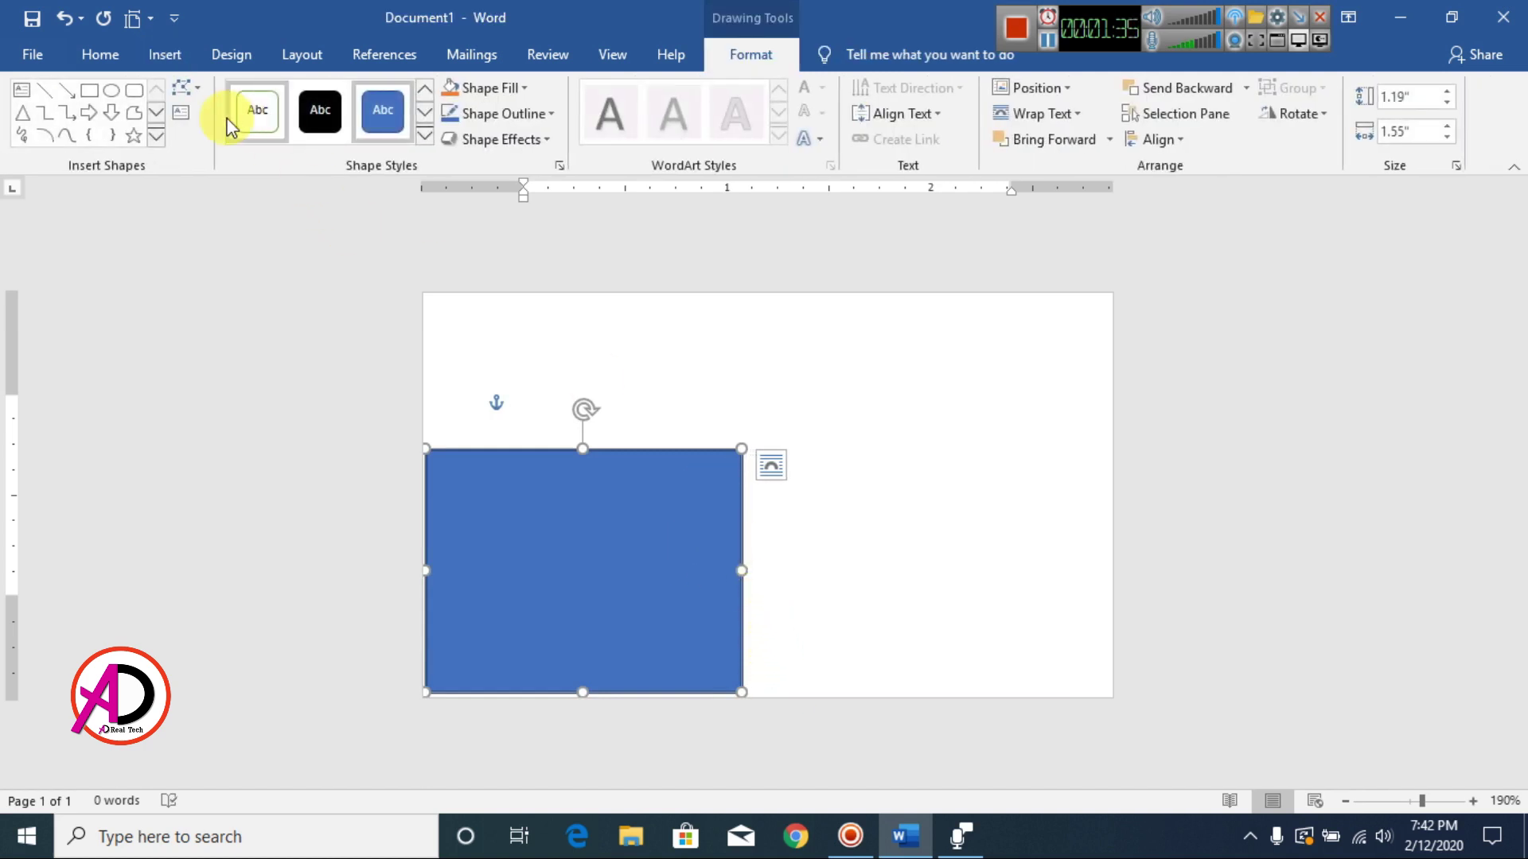
- Pull the rectangle's top-right point left with Edit Points, making a trapezoid with a slanted edge
{"action": "left_click", "coordinate": [188, 92]}
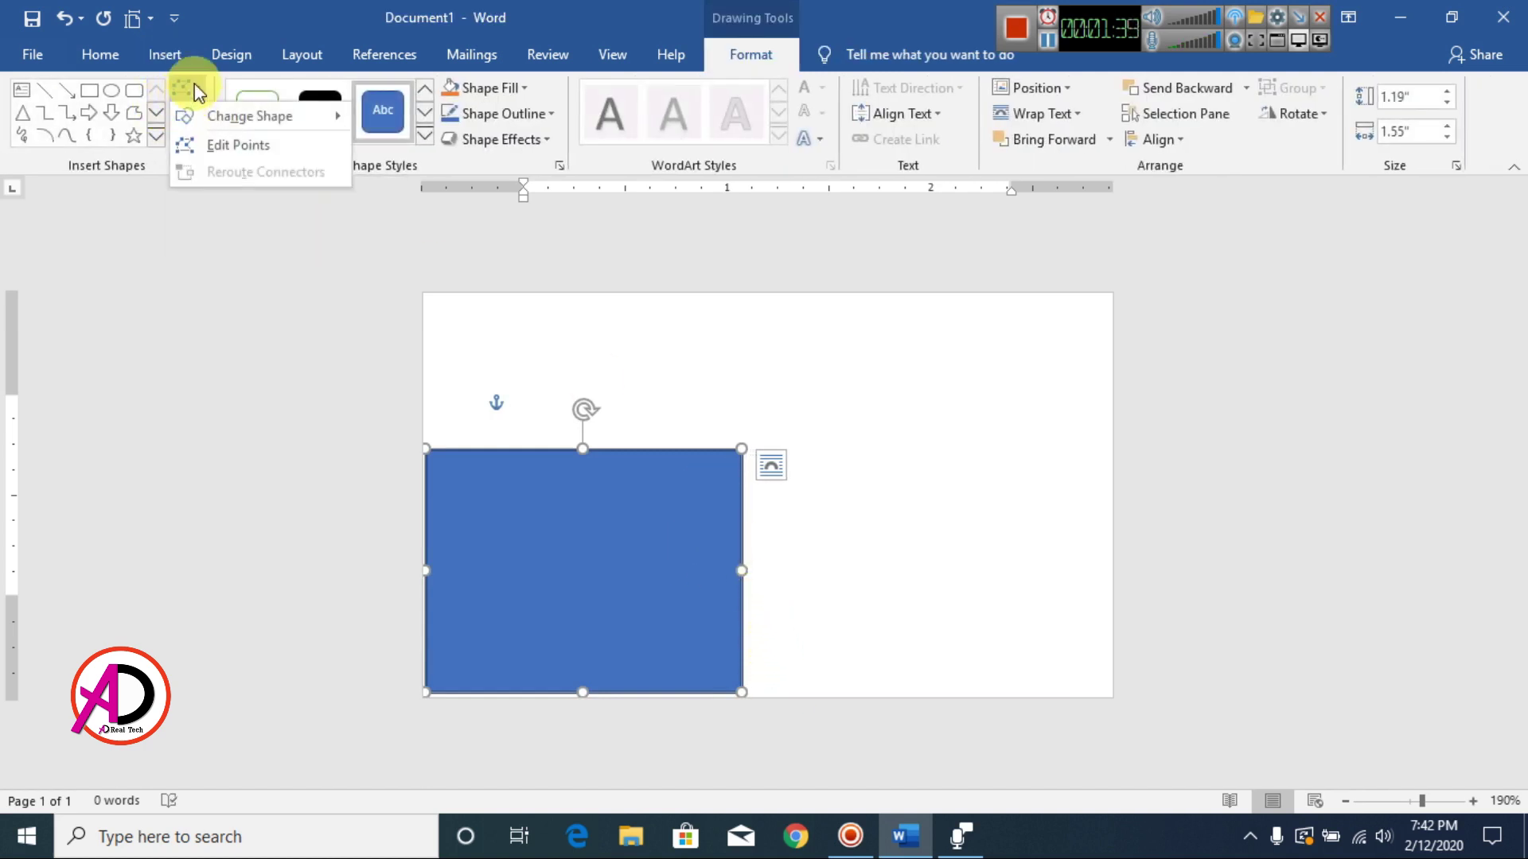
{"action": "left_click", "coordinate": [251, 146]}
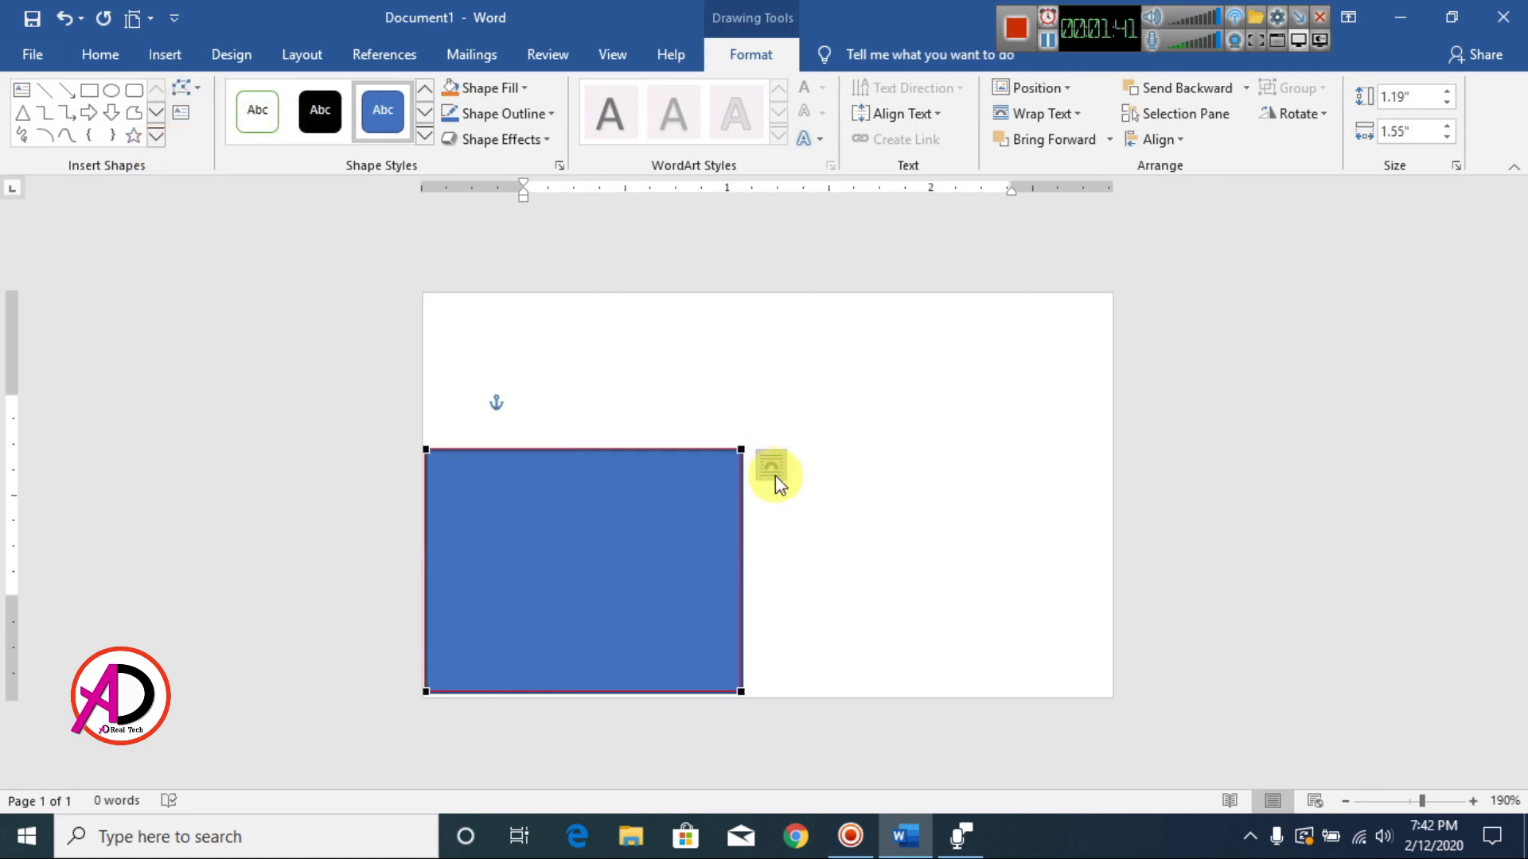
{"action": "left_click_drag", "start_coordinate": [741, 450], "coordinate": [711, 451]}
{"action": "left_click", "coordinate": [716, 386]}
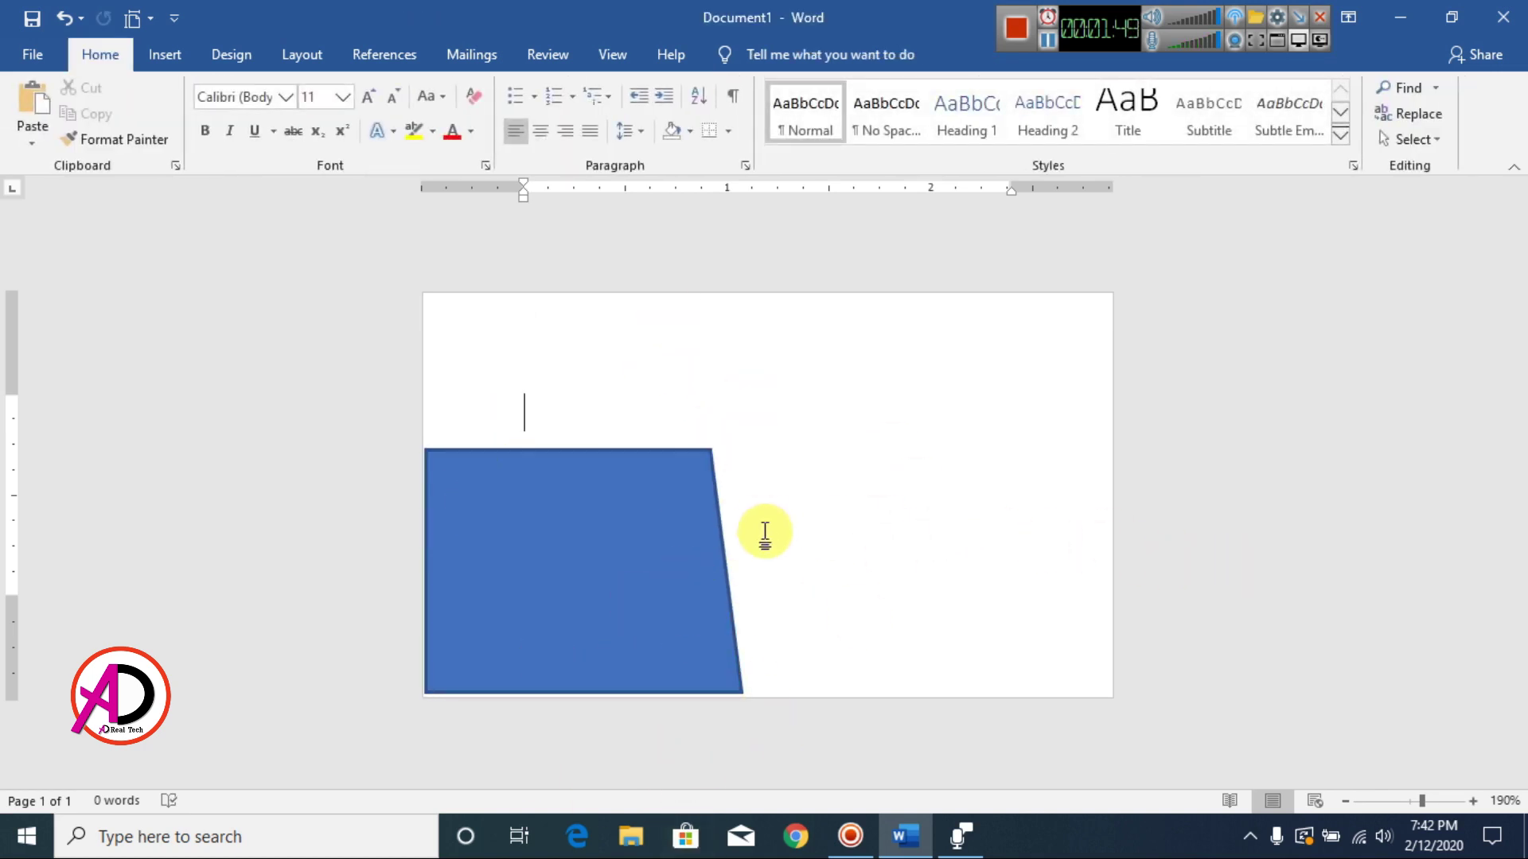
- Fill the trapezoid Black, Text 1, Lighter 5% and remove its outline
{"action": "left_click", "coordinate": [654, 575]}
{"action": "left_click", "coordinate": [740, 56]}
{"action": "left_click", "coordinate": [517, 88]}
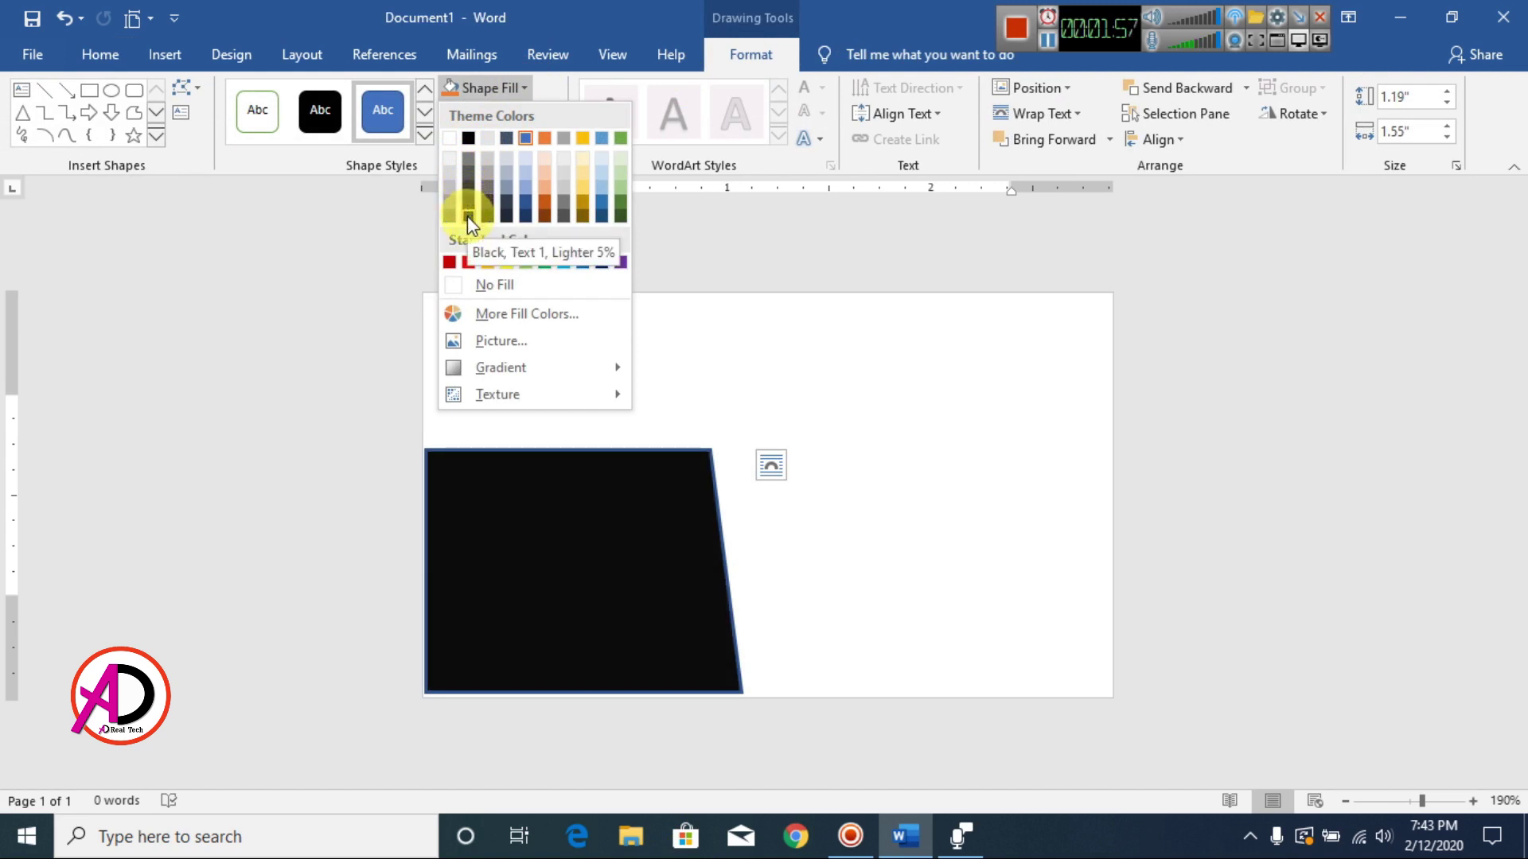
{"action": "left_click", "coordinate": [488, 218]}
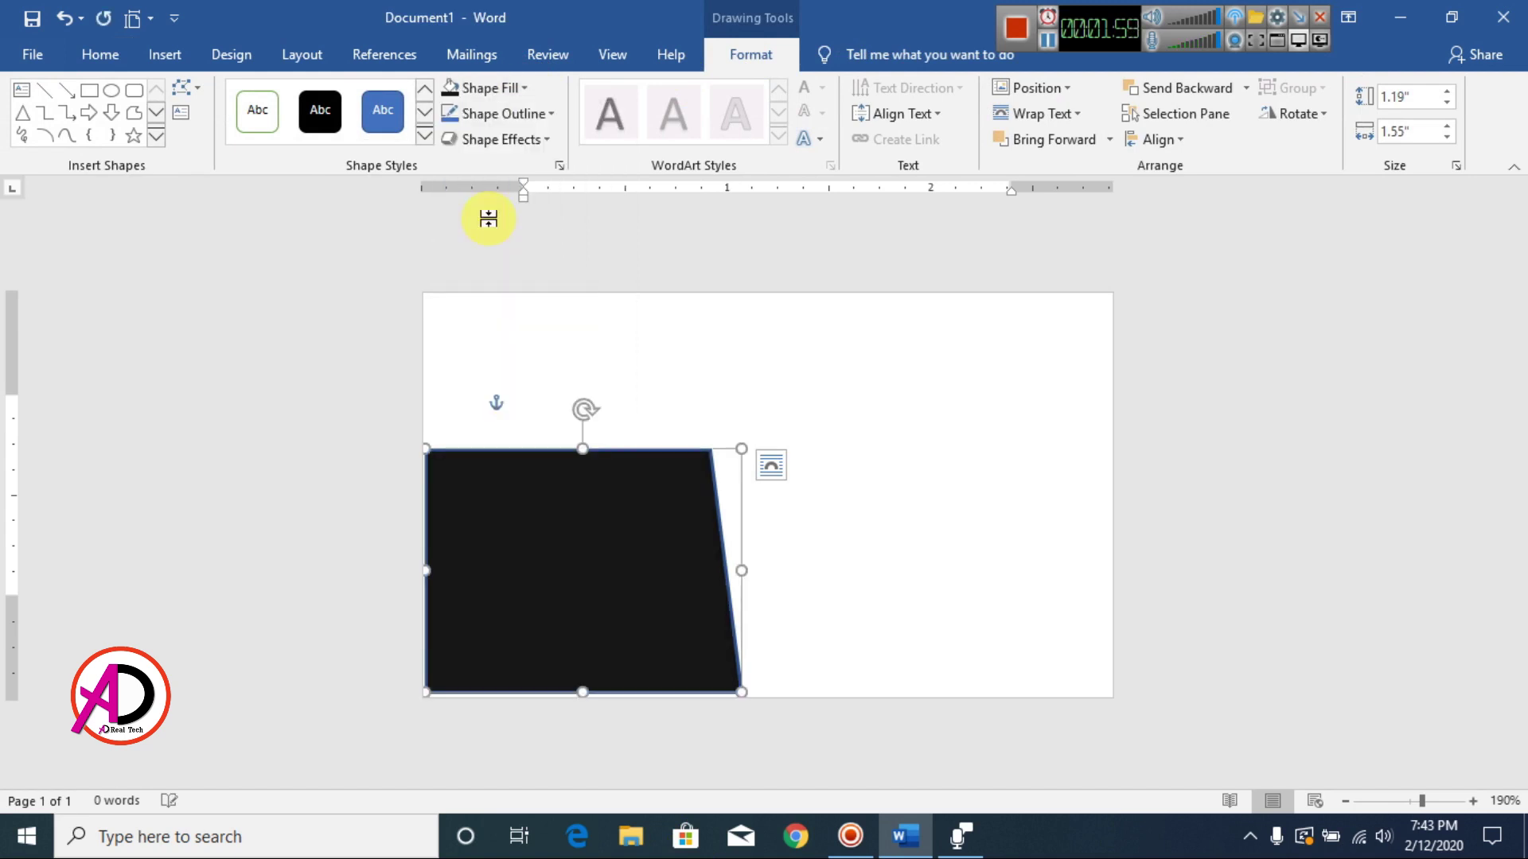
{"action": "left_click", "coordinate": [517, 111]}
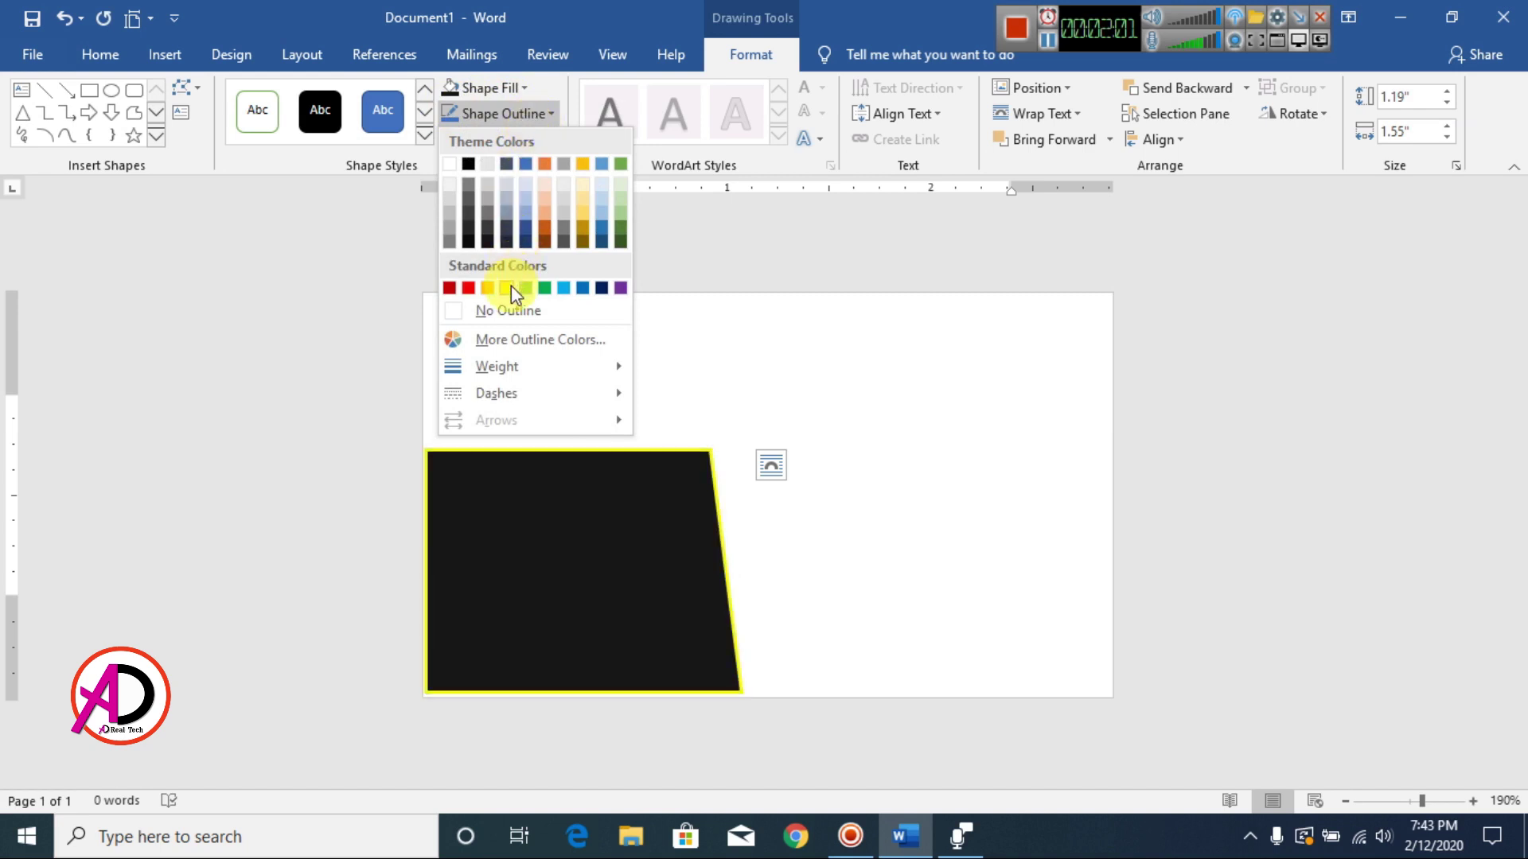
{"action": "left_click", "coordinate": [511, 311]}
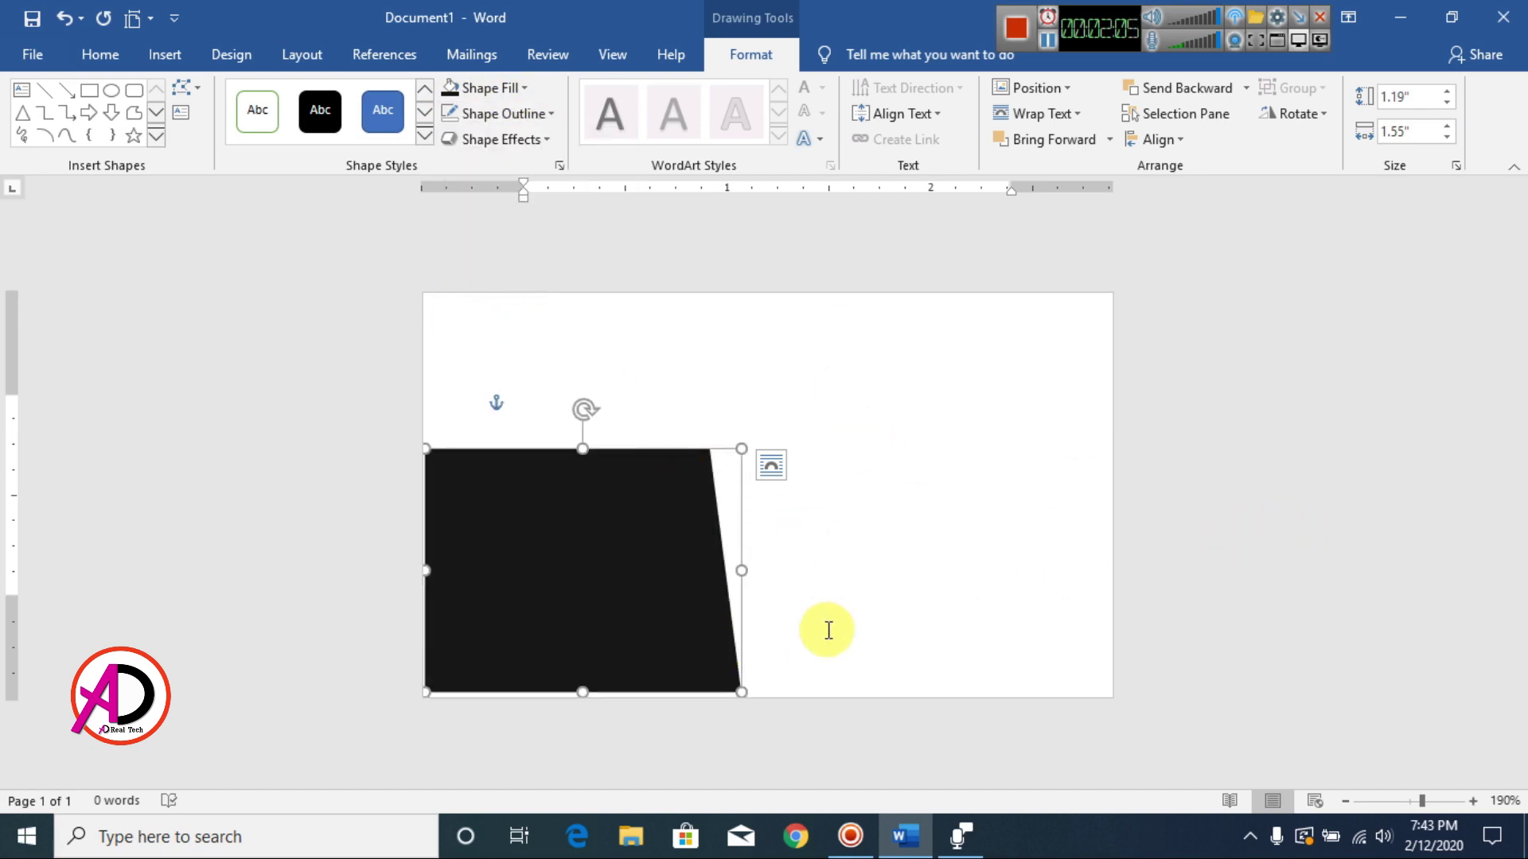
{"action": "left_click", "coordinate": [164, 57]}
{"action": "left_click", "coordinate": [246, 140]}
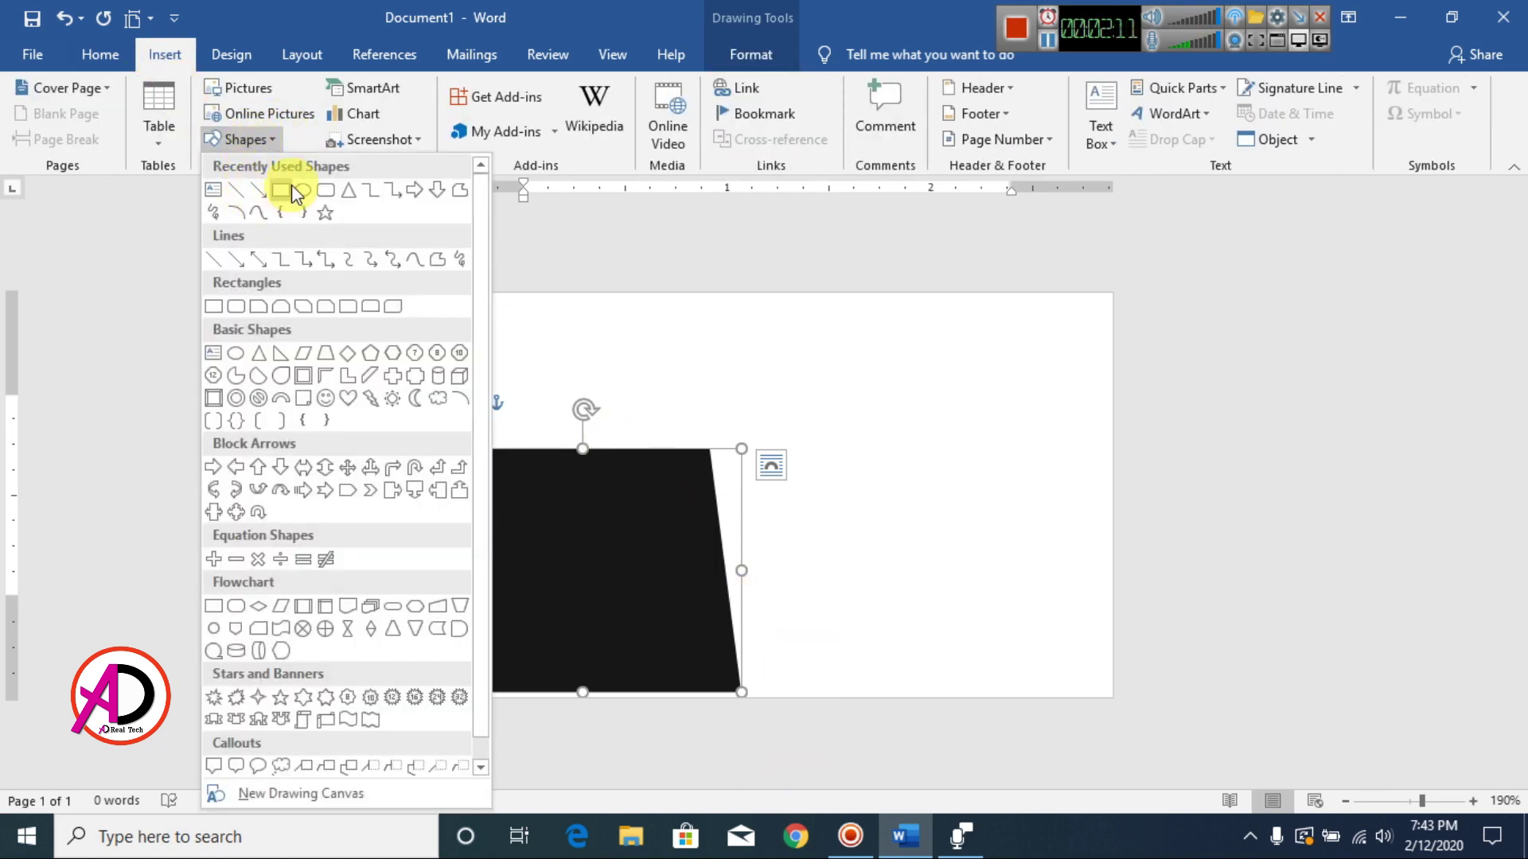
- Draw a narrow rectangle strip beside the black panel and stretch it taller
{"action": "left_click", "coordinate": [291, 192]}
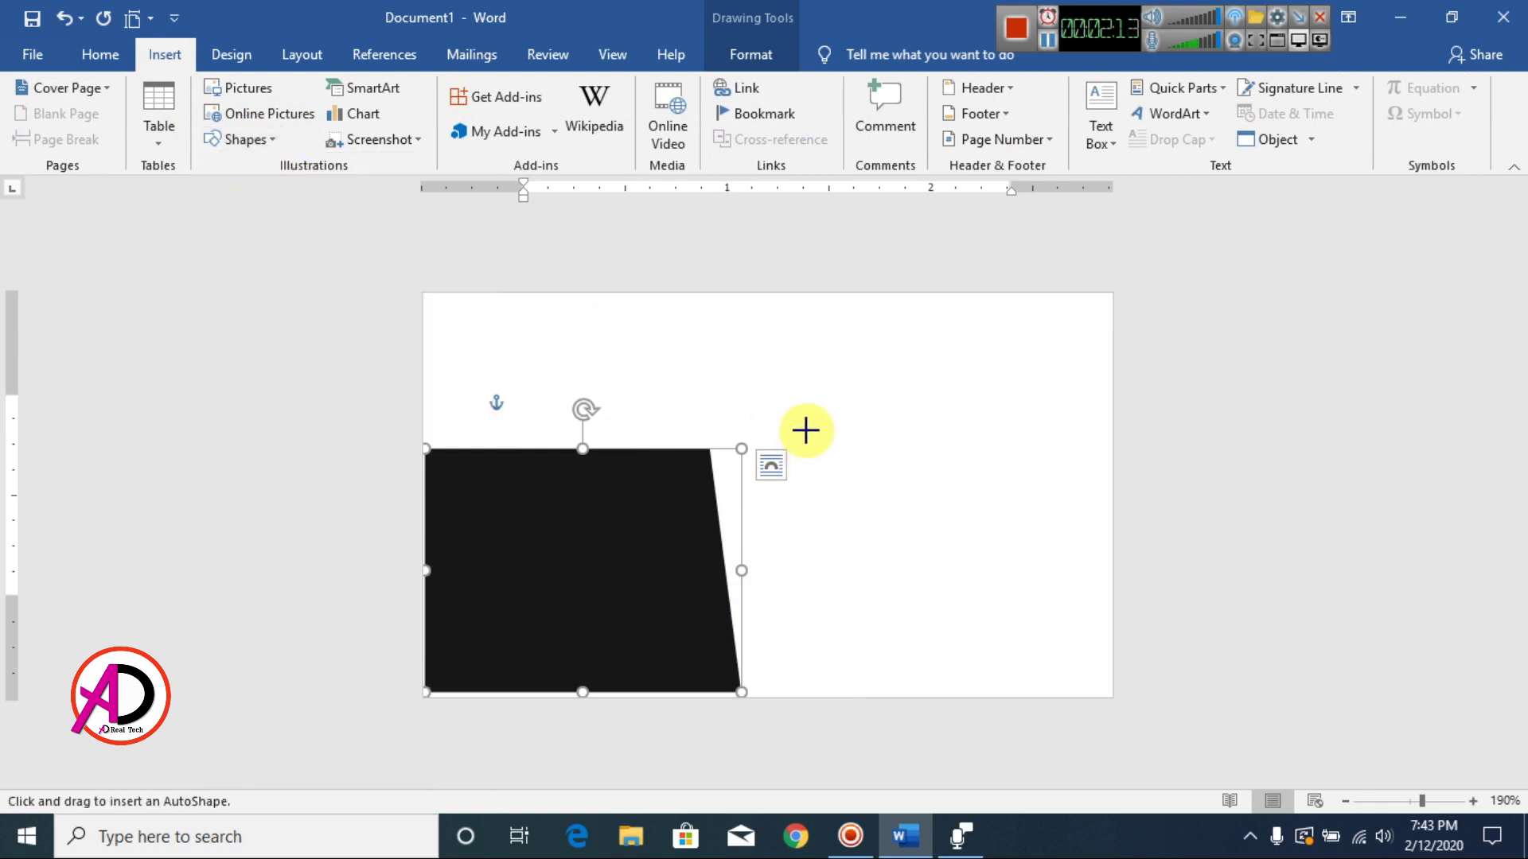
{"action": "mouse_move", "coordinate": [690, 405]}
{"action": "left_mouse_down"}
{"action": "mouse_move", "coordinate": [788, 639]}
{"action": "mouse_move", "coordinate": [752, 692]}
{"action": "left_mouse_up"}
{"action": "left_click_drag", "start_coordinate": [721, 404], "coordinate": [722, 388]}
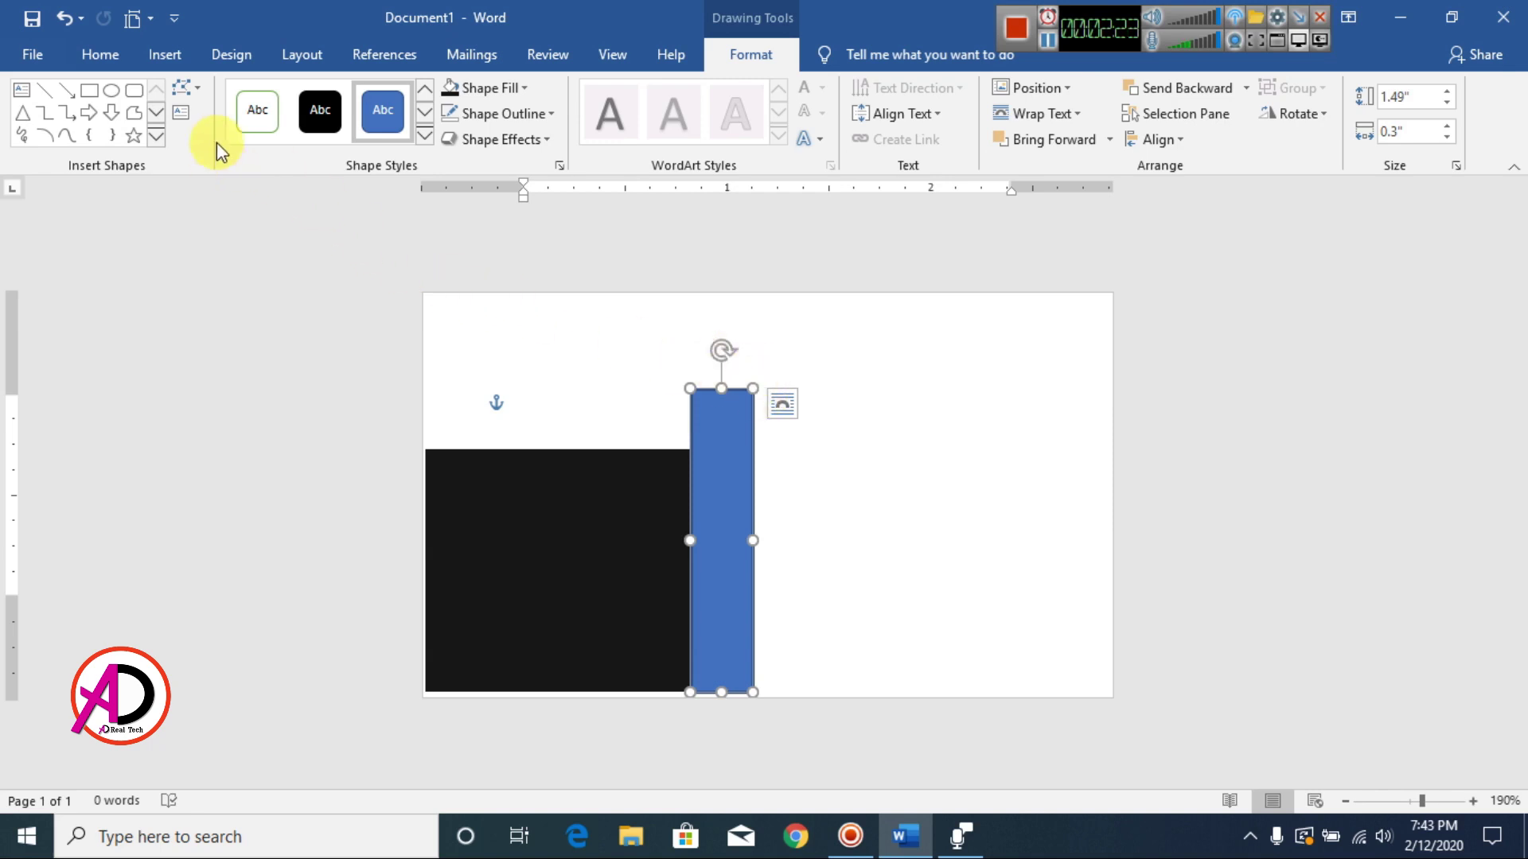
- Slant the strip's top edge, tilt it clockwise, and extend it past the card's bottom to 1.61 × 0.3 in
{"action": "left_click", "coordinate": [191, 96]}
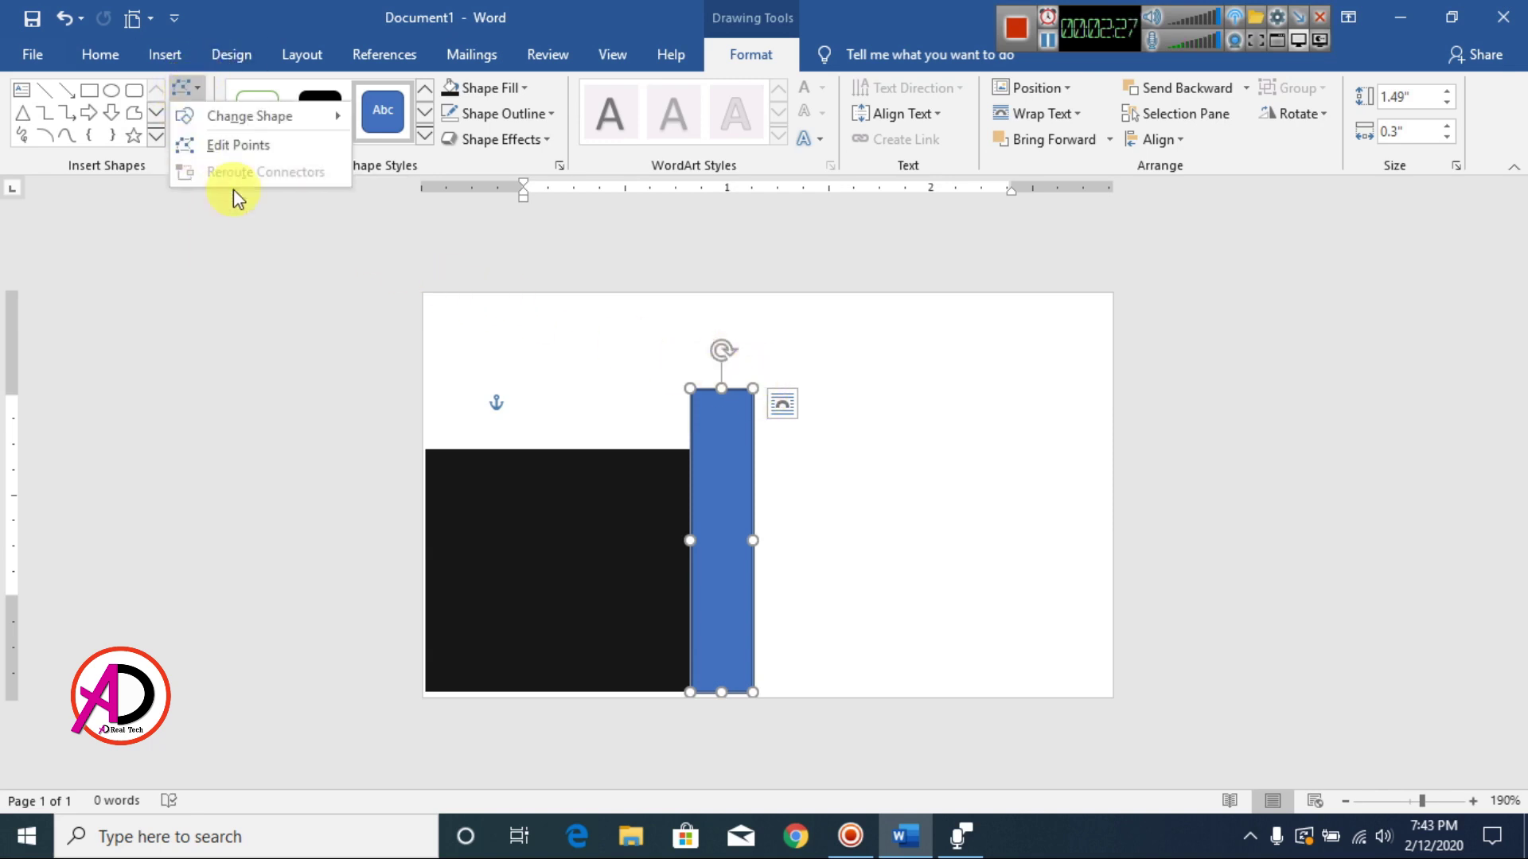
{"action": "left_click", "coordinate": [236, 160]}
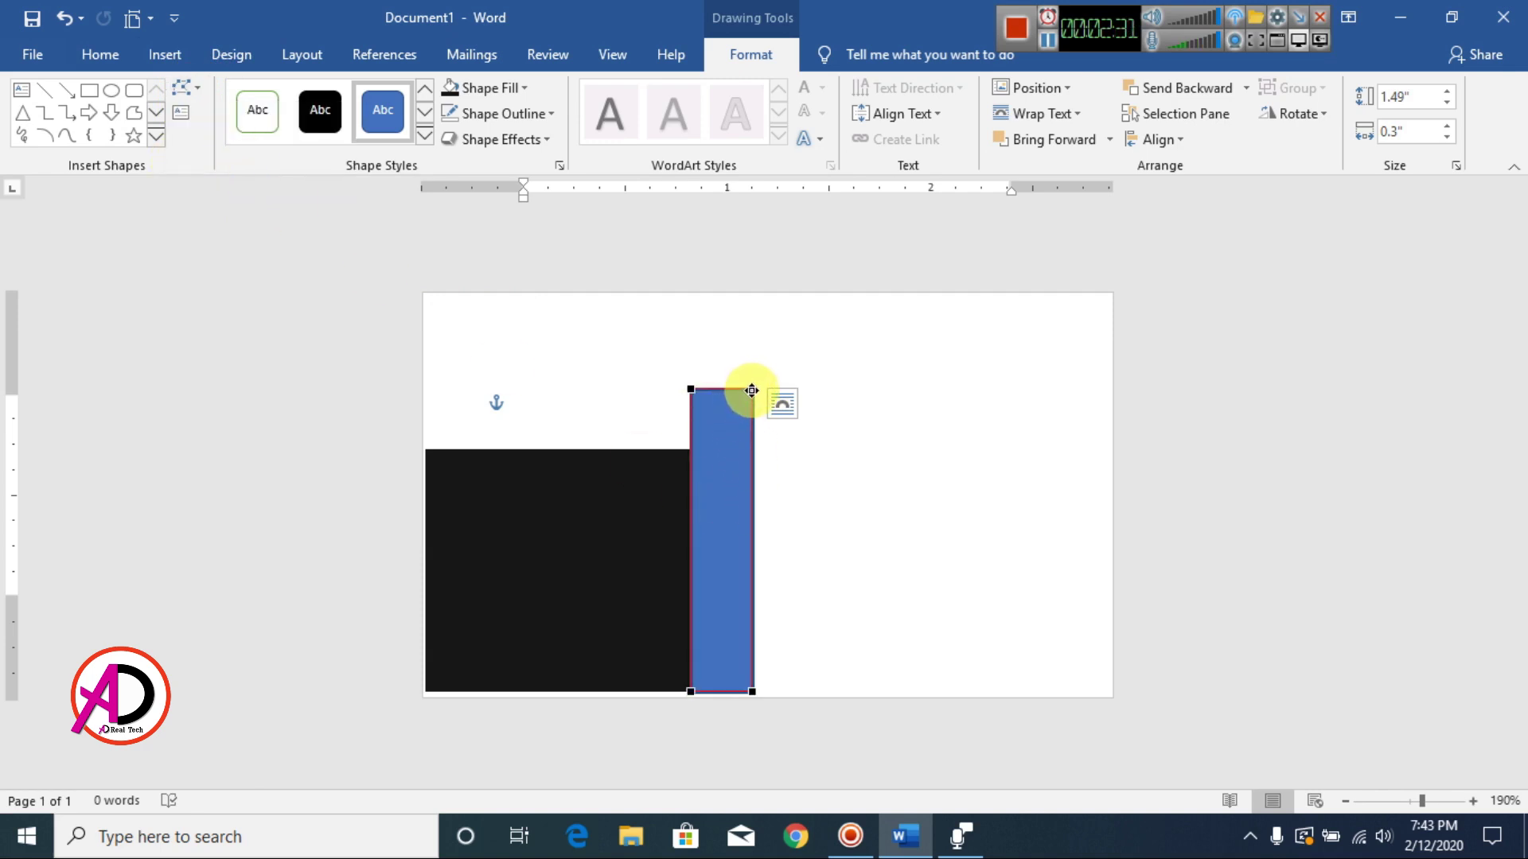
{"action": "left_click_drag", "start_coordinate": [754, 389], "coordinate": [749, 404]}
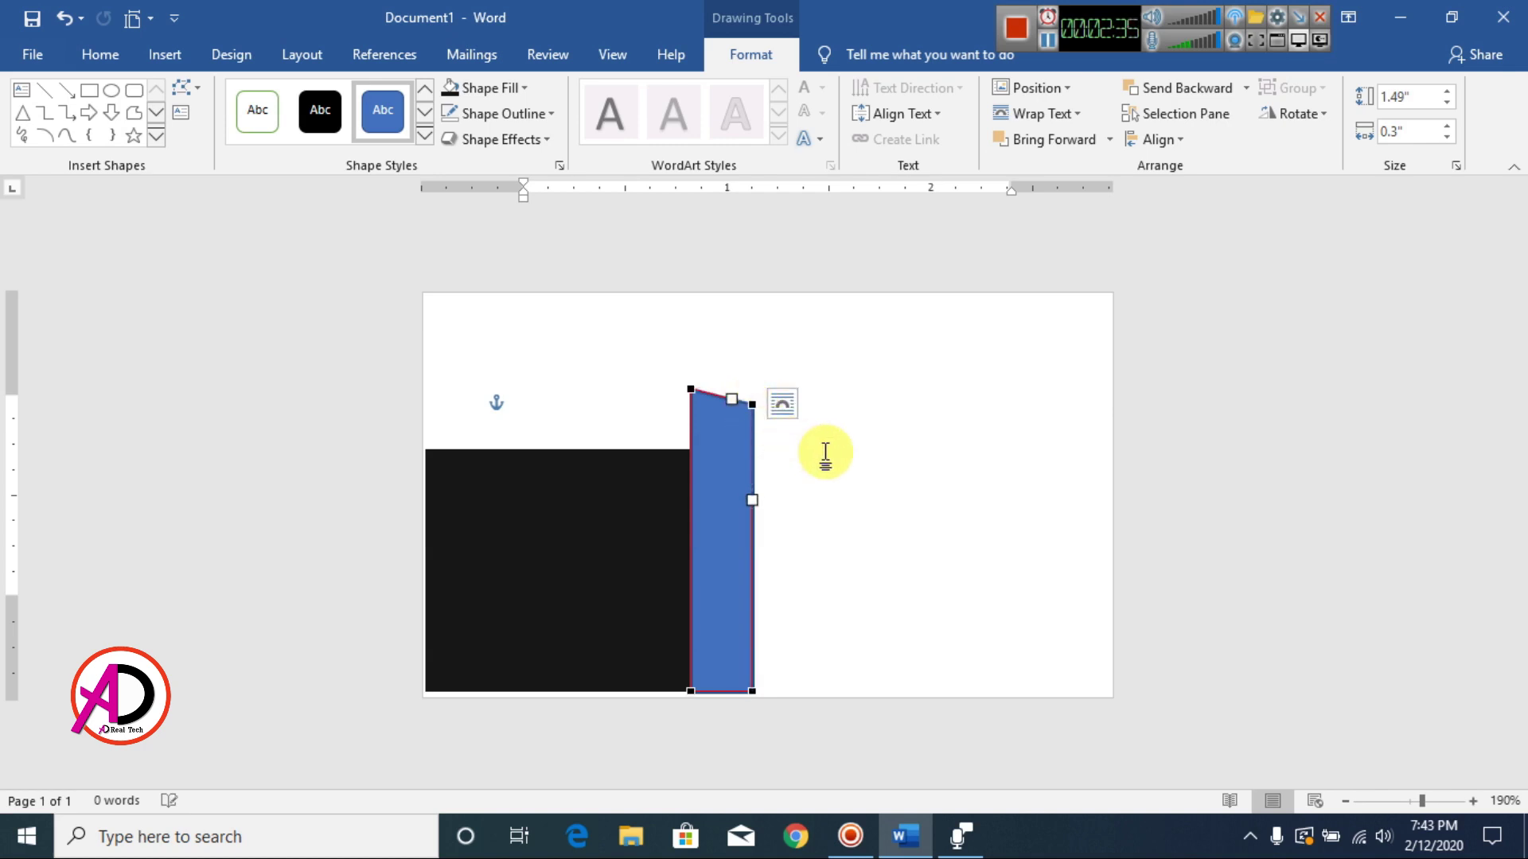
{"action": "left_click", "coordinate": [822, 450]}
{"action": "left_click", "coordinate": [731, 479]}
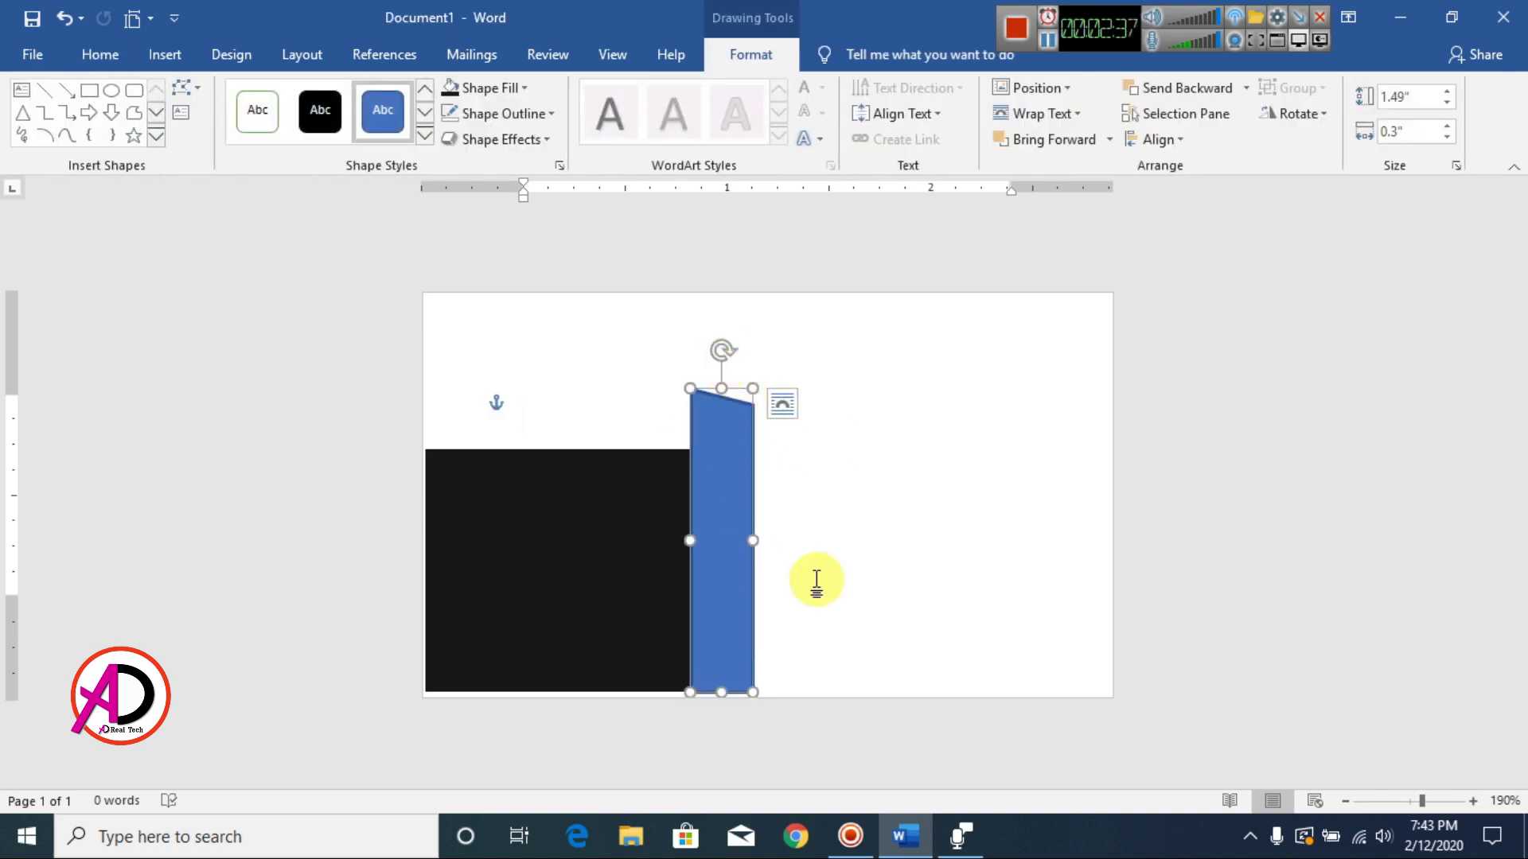
{"action": "left_click_drag", "start_coordinate": [725, 349], "coordinate": [702, 351]}
{"action": "left_click_drag", "start_coordinate": [744, 689], "coordinate": [744, 709]}
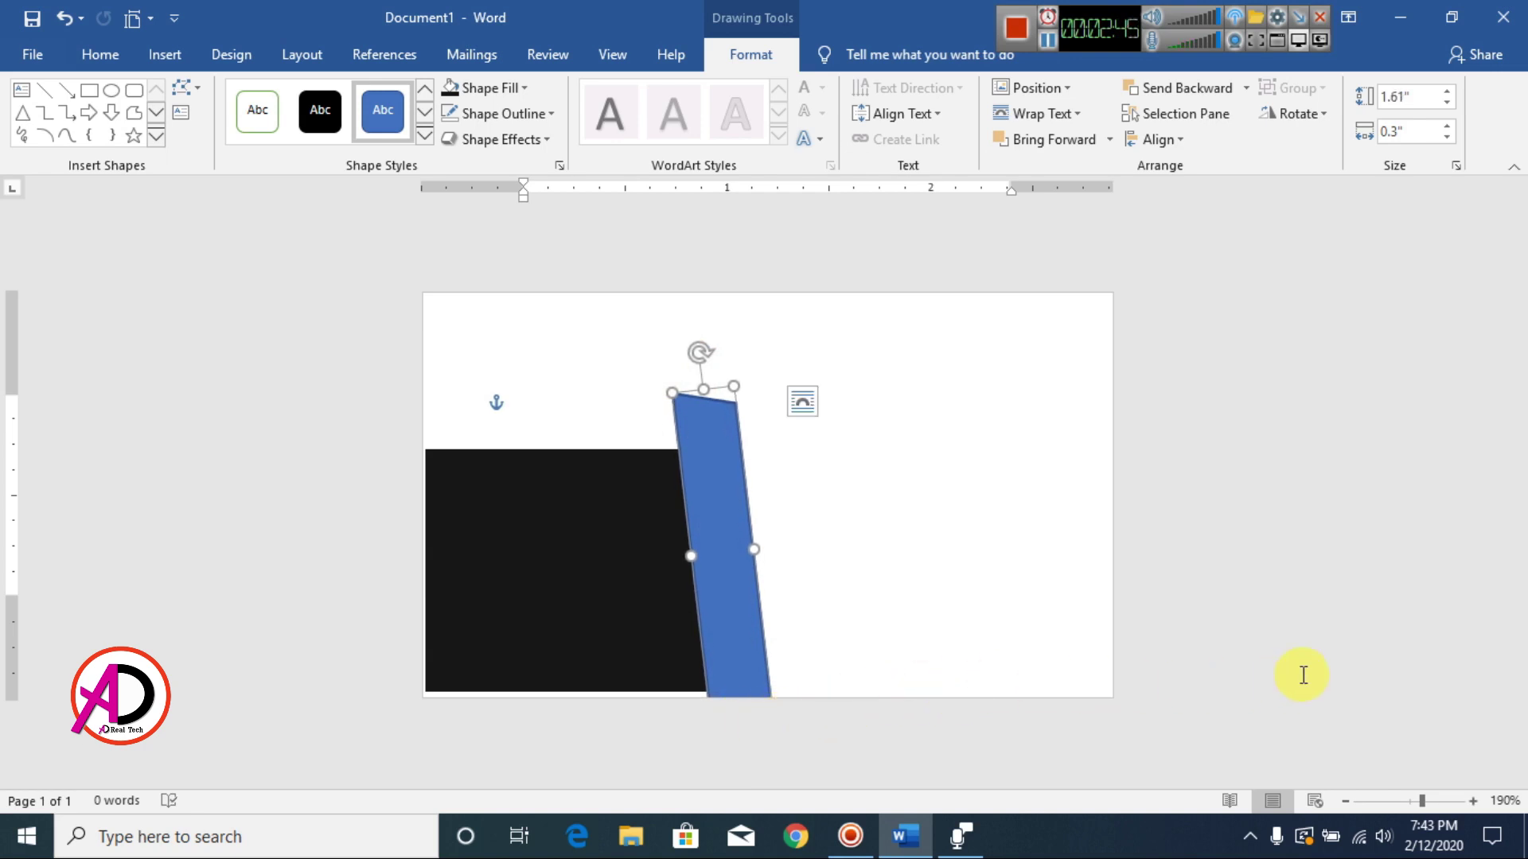
- Nudge the black panel down and fill the tilted strip with a standard orange-red colour
{"action": "left_click", "coordinate": [613, 632]}
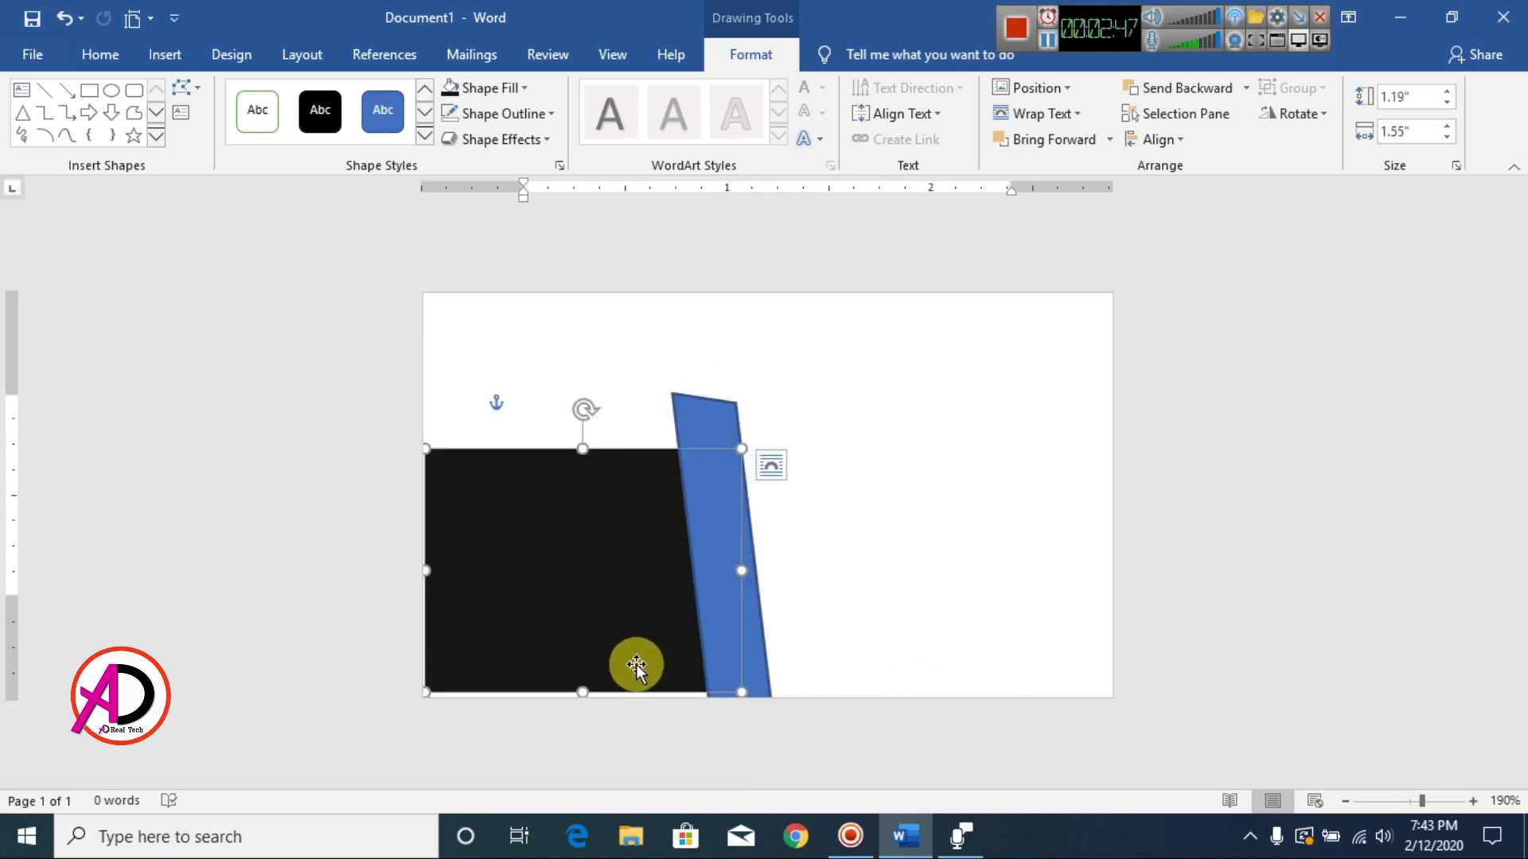
{"action": "key", "text": "Down"}
{"action": "key", "text": "Down"}
{"action": "key", "text": "Down"}
{"action": "key", "text": "Down"}
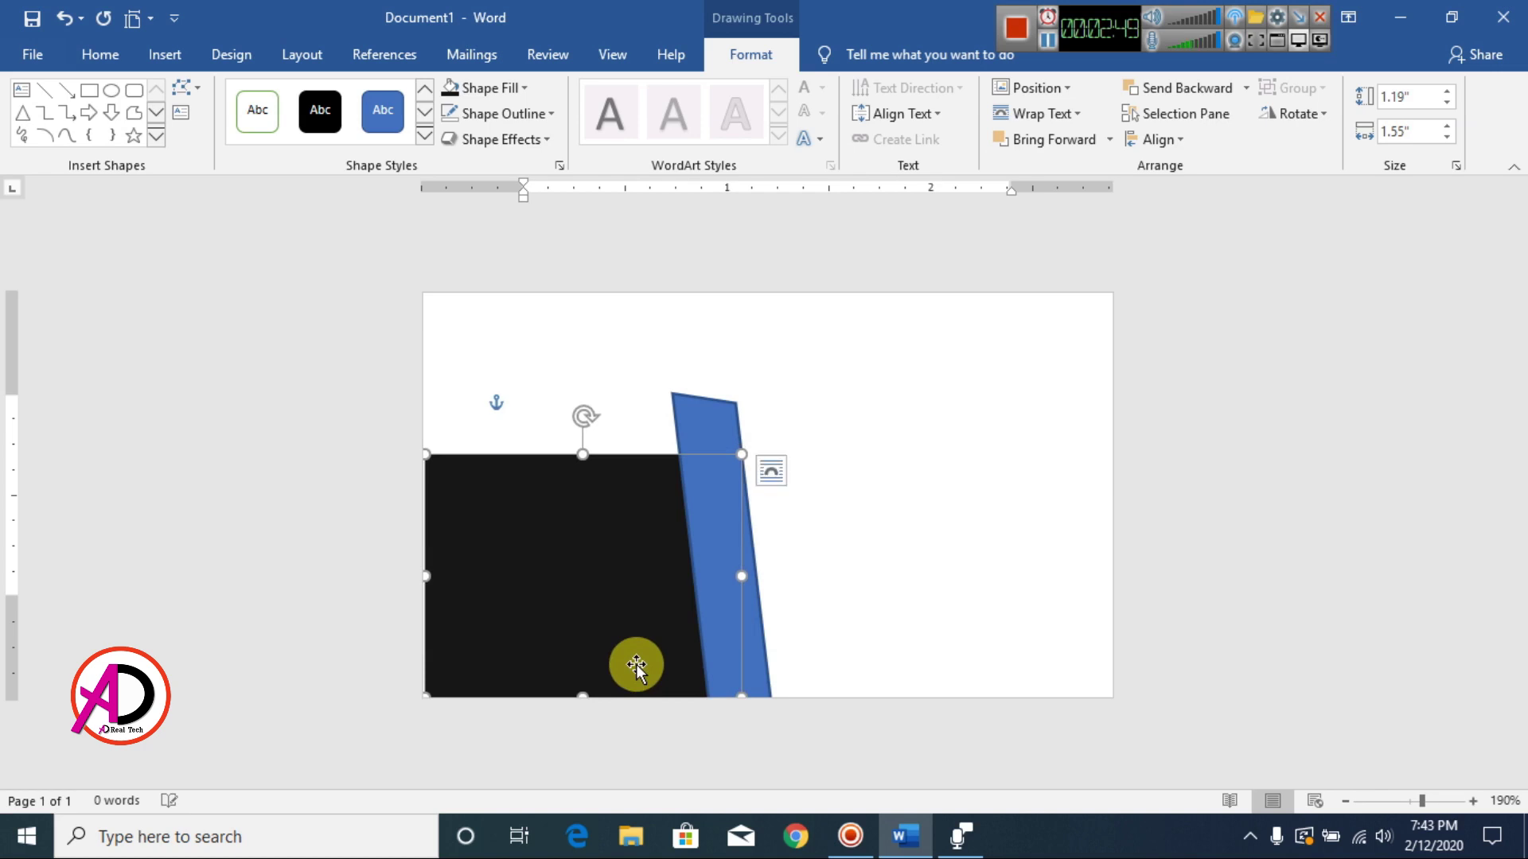
{"action": "left_click", "coordinate": [713, 422]}
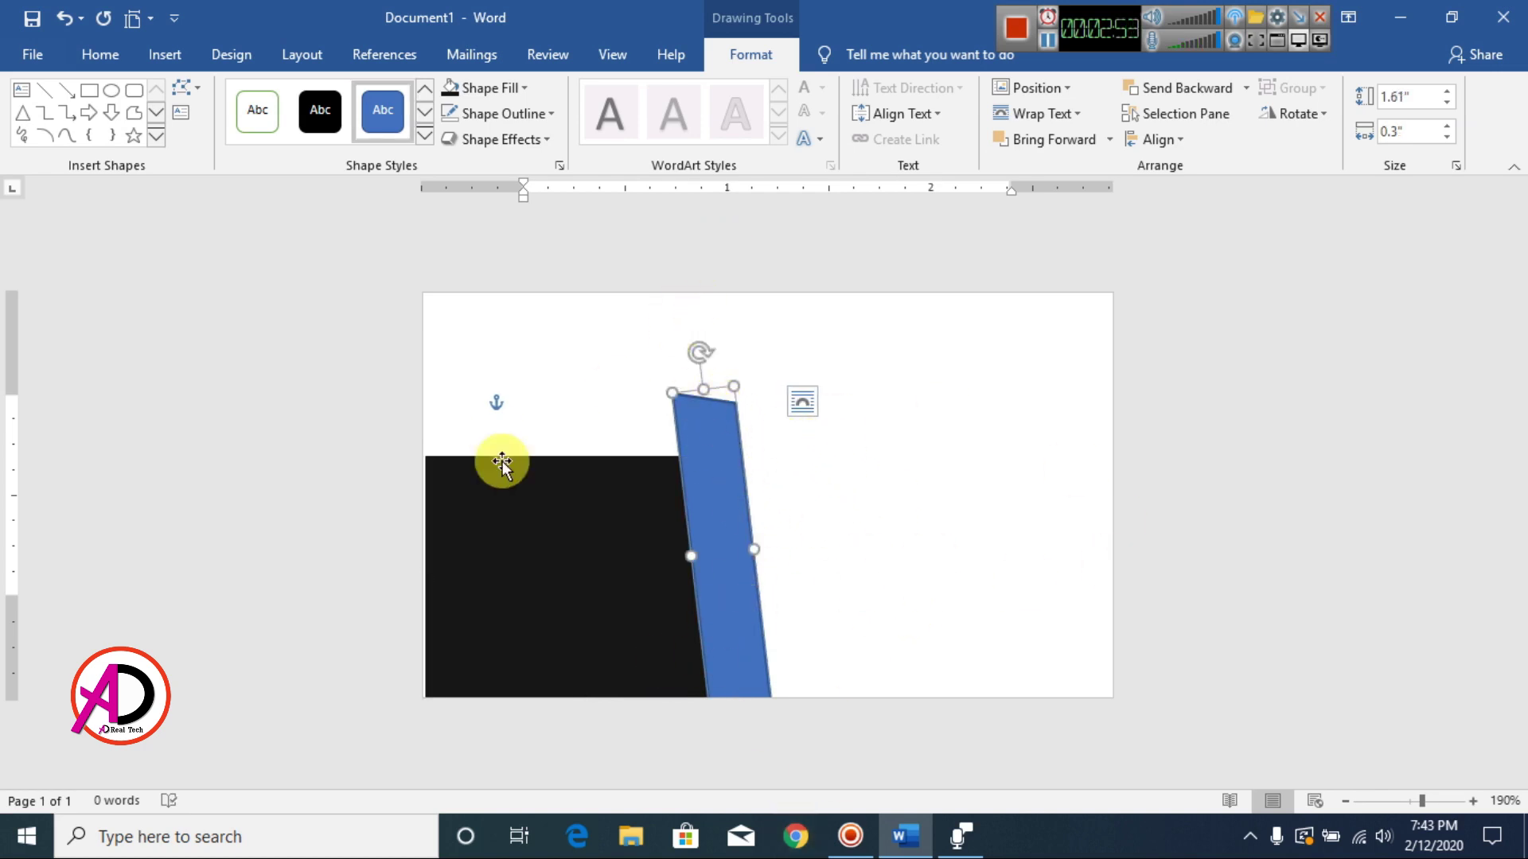
{"action": "left_click", "coordinate": [517, 88]}
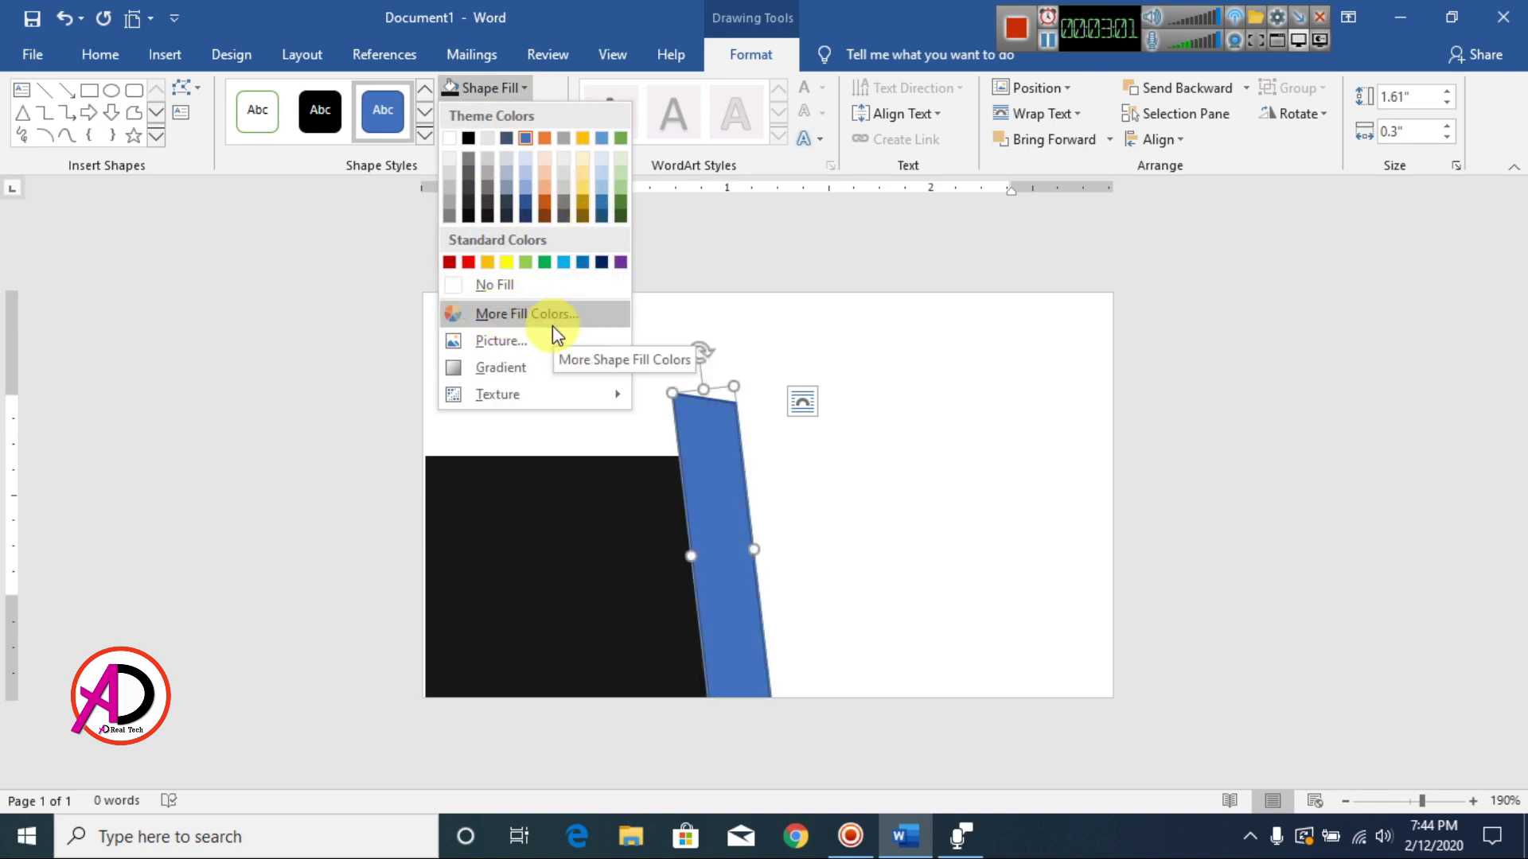
{"action": "left_click", "coordinate": [513, 314]}
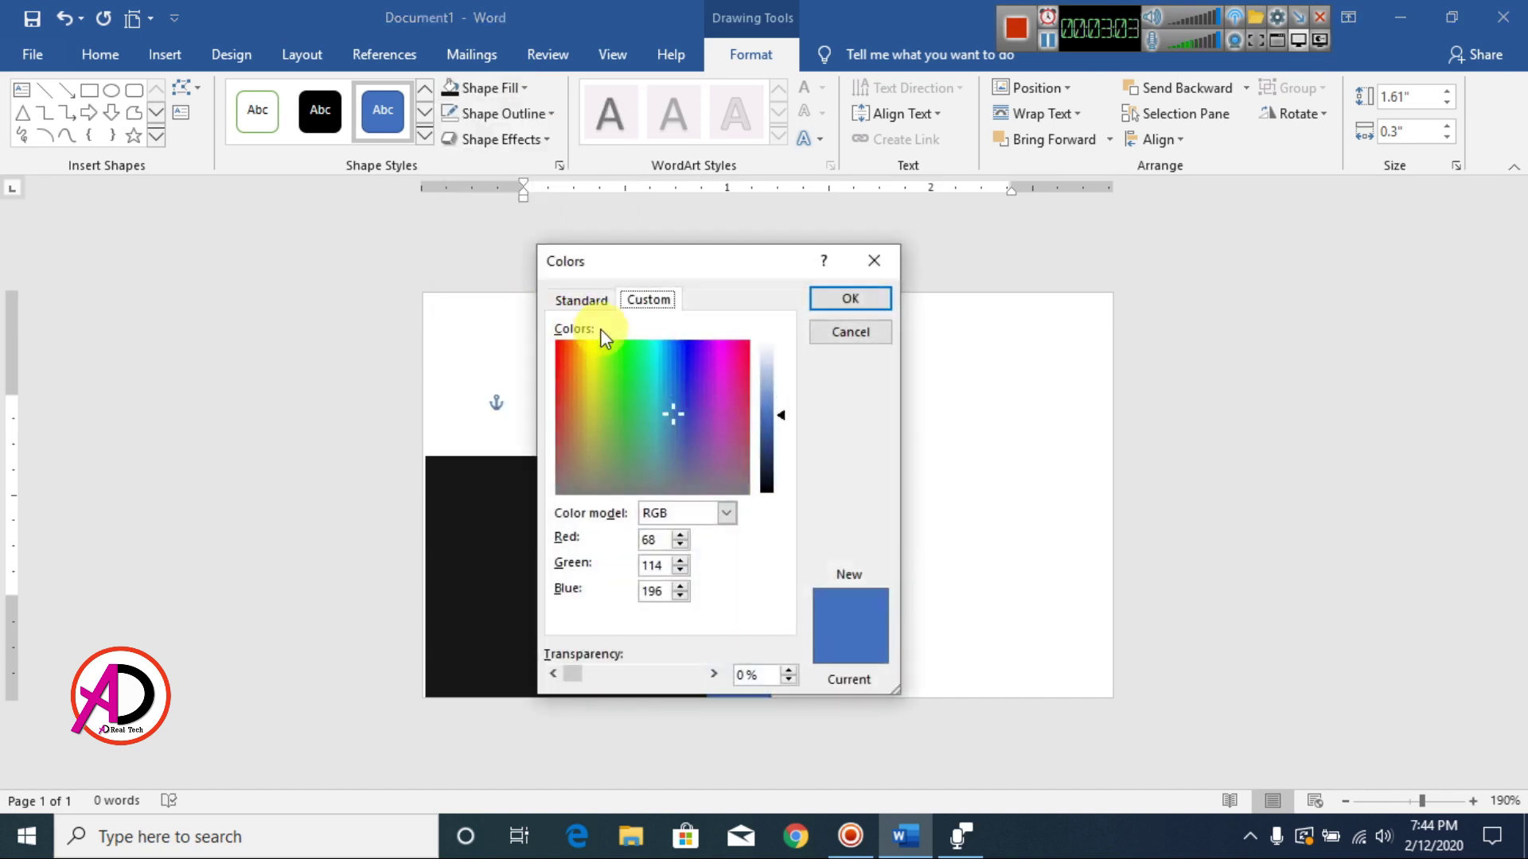
{"action": "left_click_drag", "start_coordinate": [704, 250], "coordinate": [829, 243]}
{"action": "left_click", "coordinate": [701, 294]}
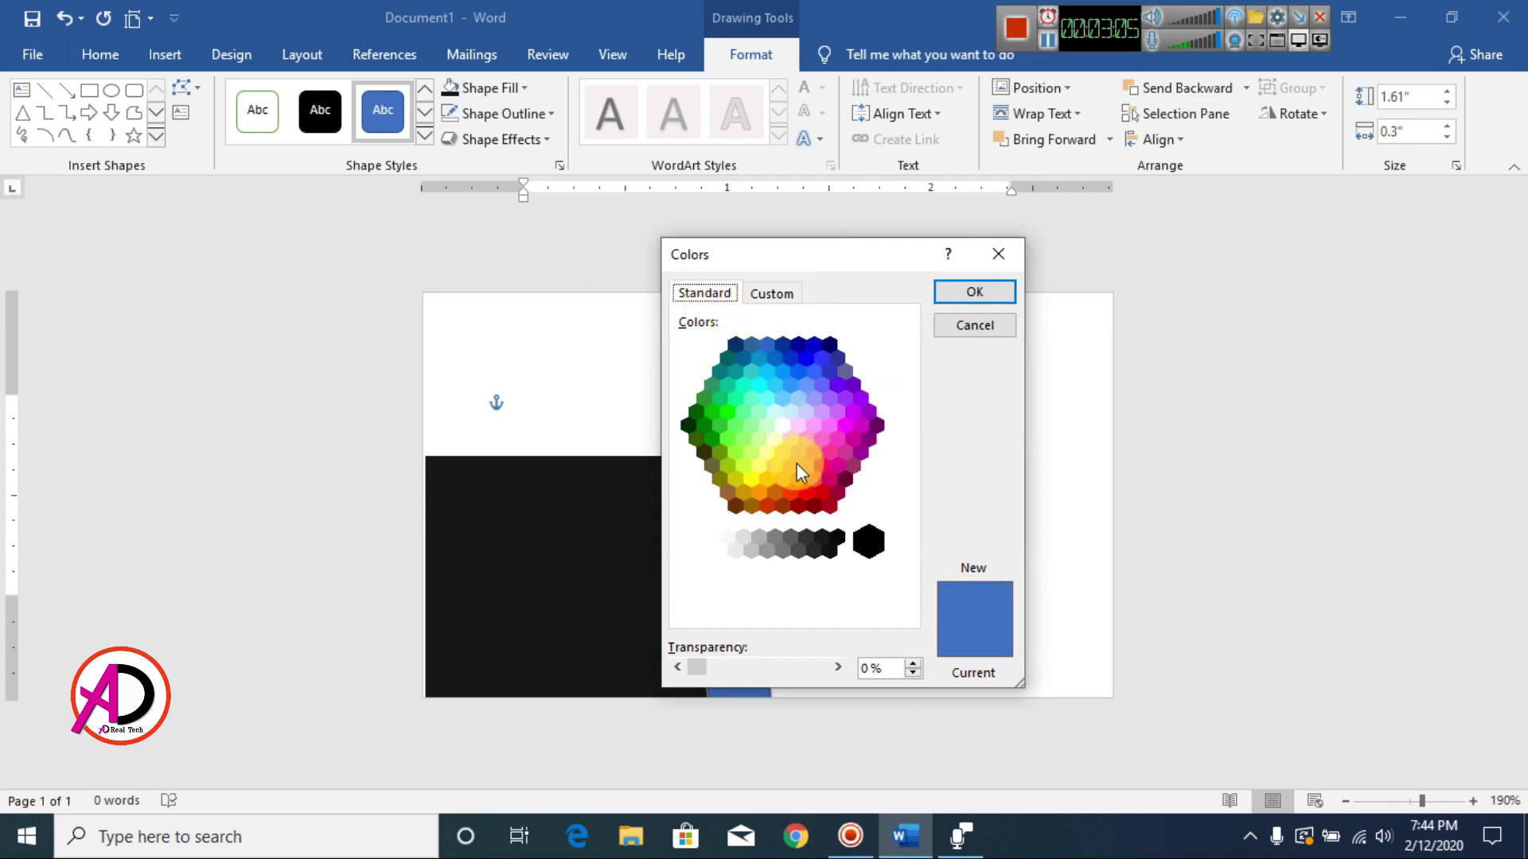
{"action": "left_click", "coordinate": [790, 494]}
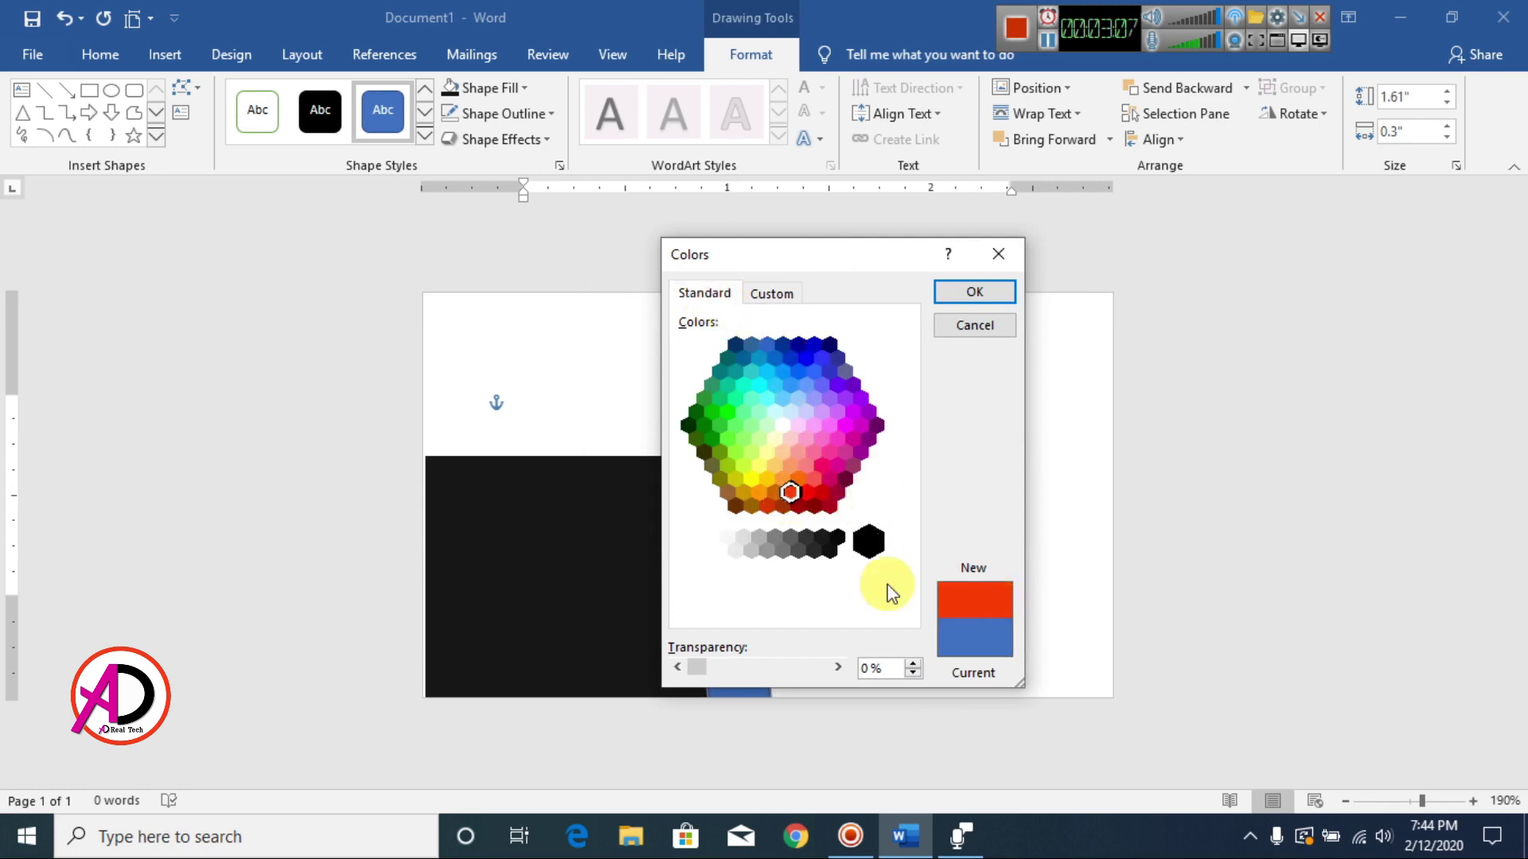
{"action": "left_click", "coordinate": [982, 291]}
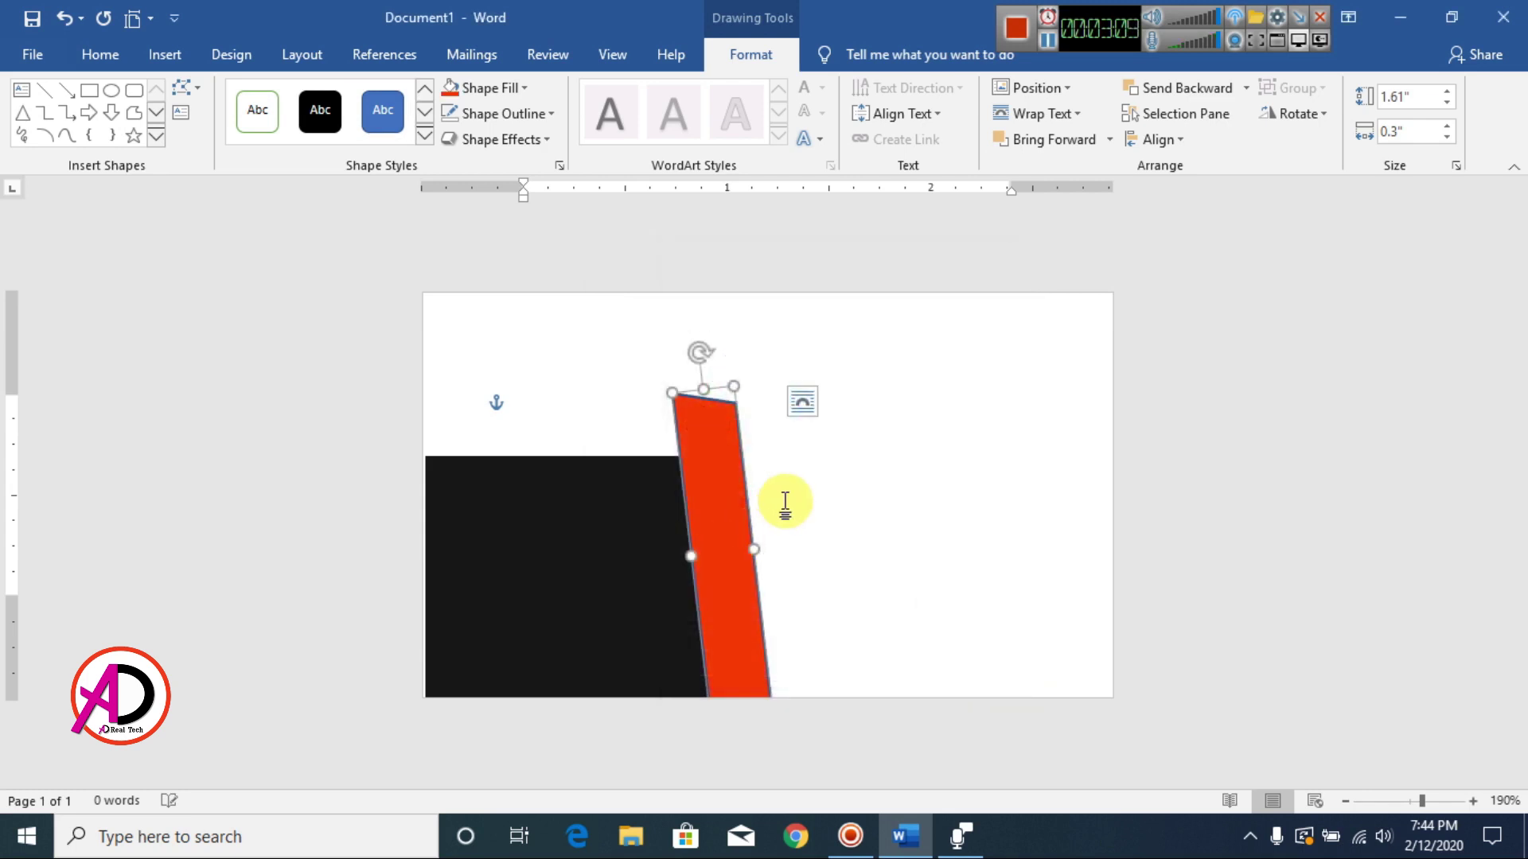
- Remove the orange-red strip's outline
{"action": "left_click", "coordinate": [500, 113]}
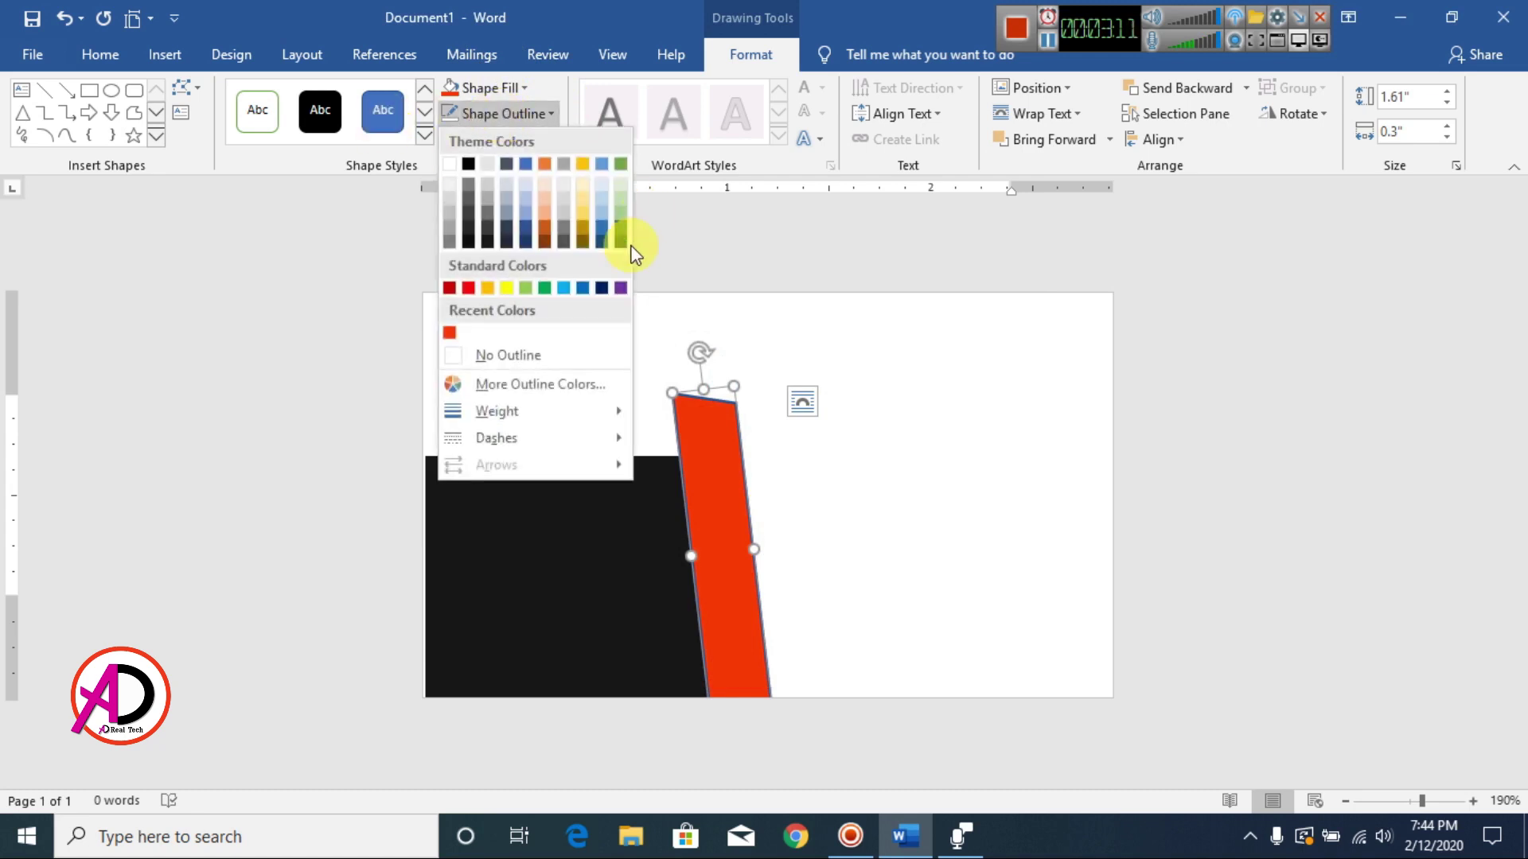
{"action": "left_click", "coordinate": [537, 358]}
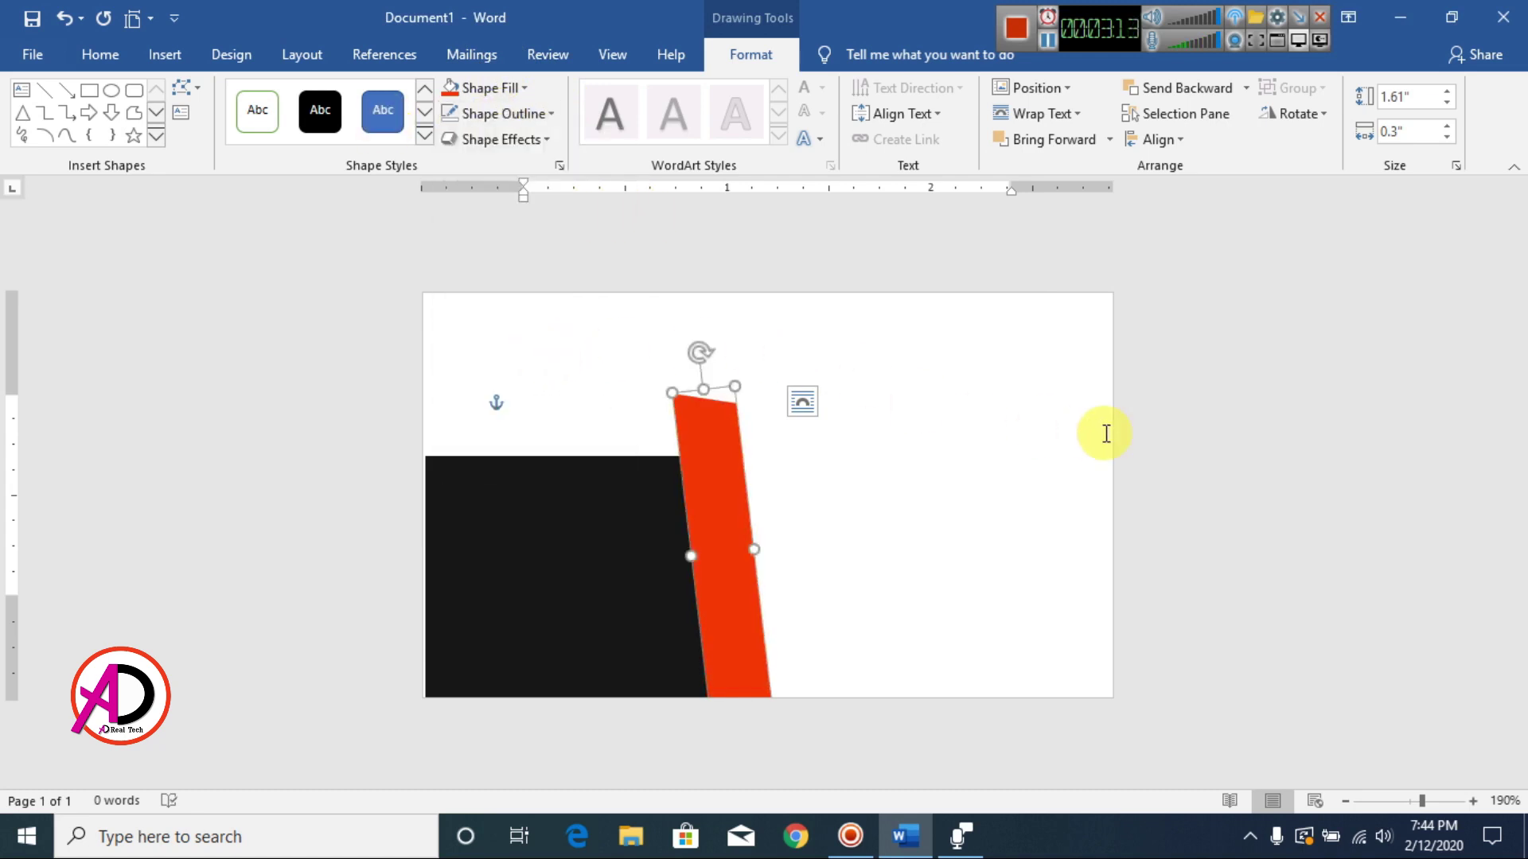
{"action": "left_click", "coordinate": [464, 307]}
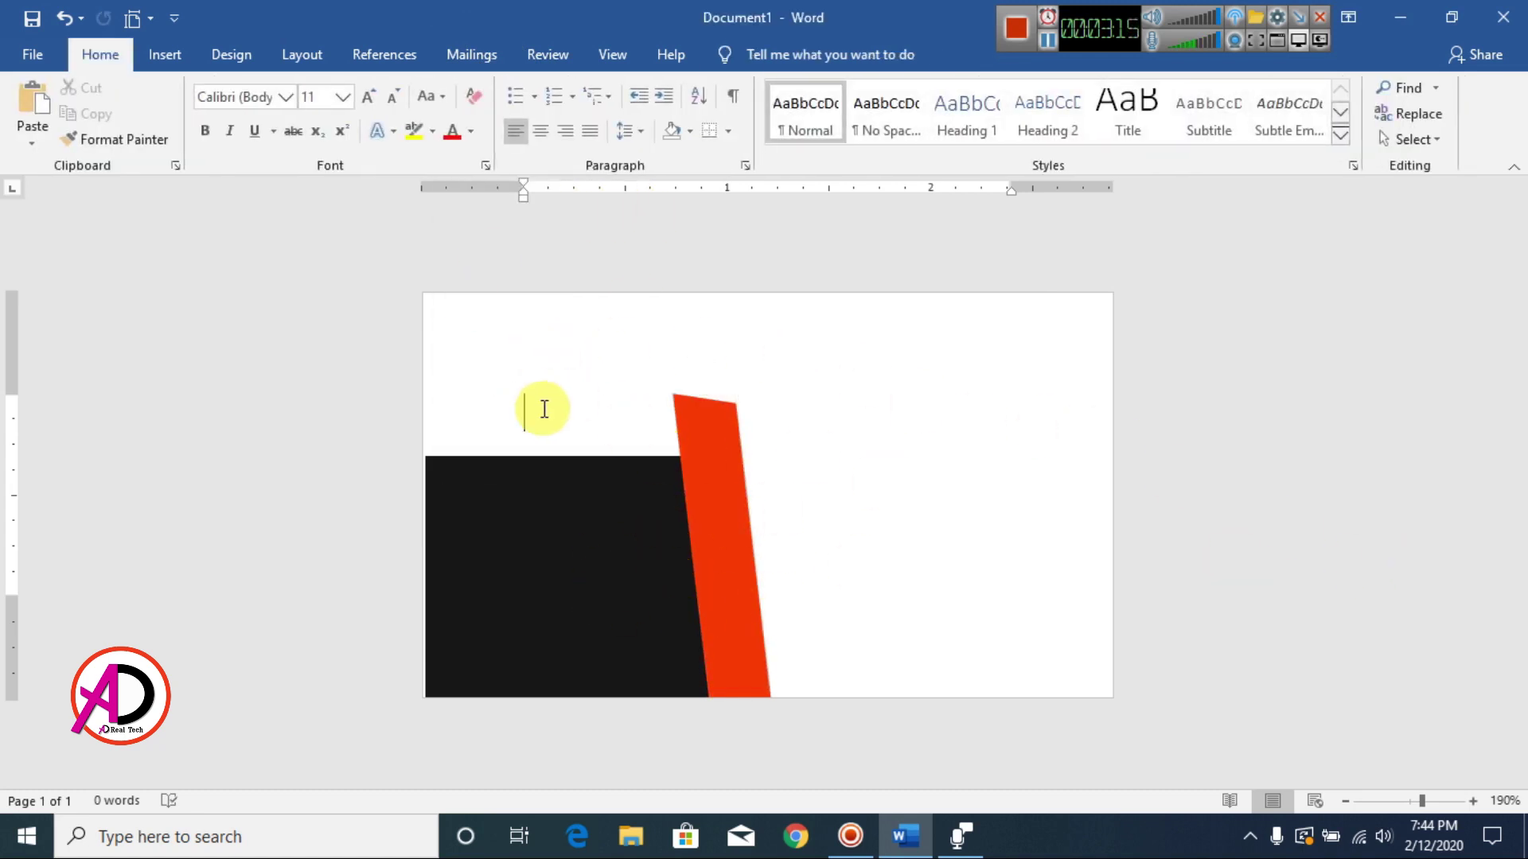
{"action": "scroll", "coordinate": [845, 574], "scroll_direction": "up", "scroll_amount": 1}
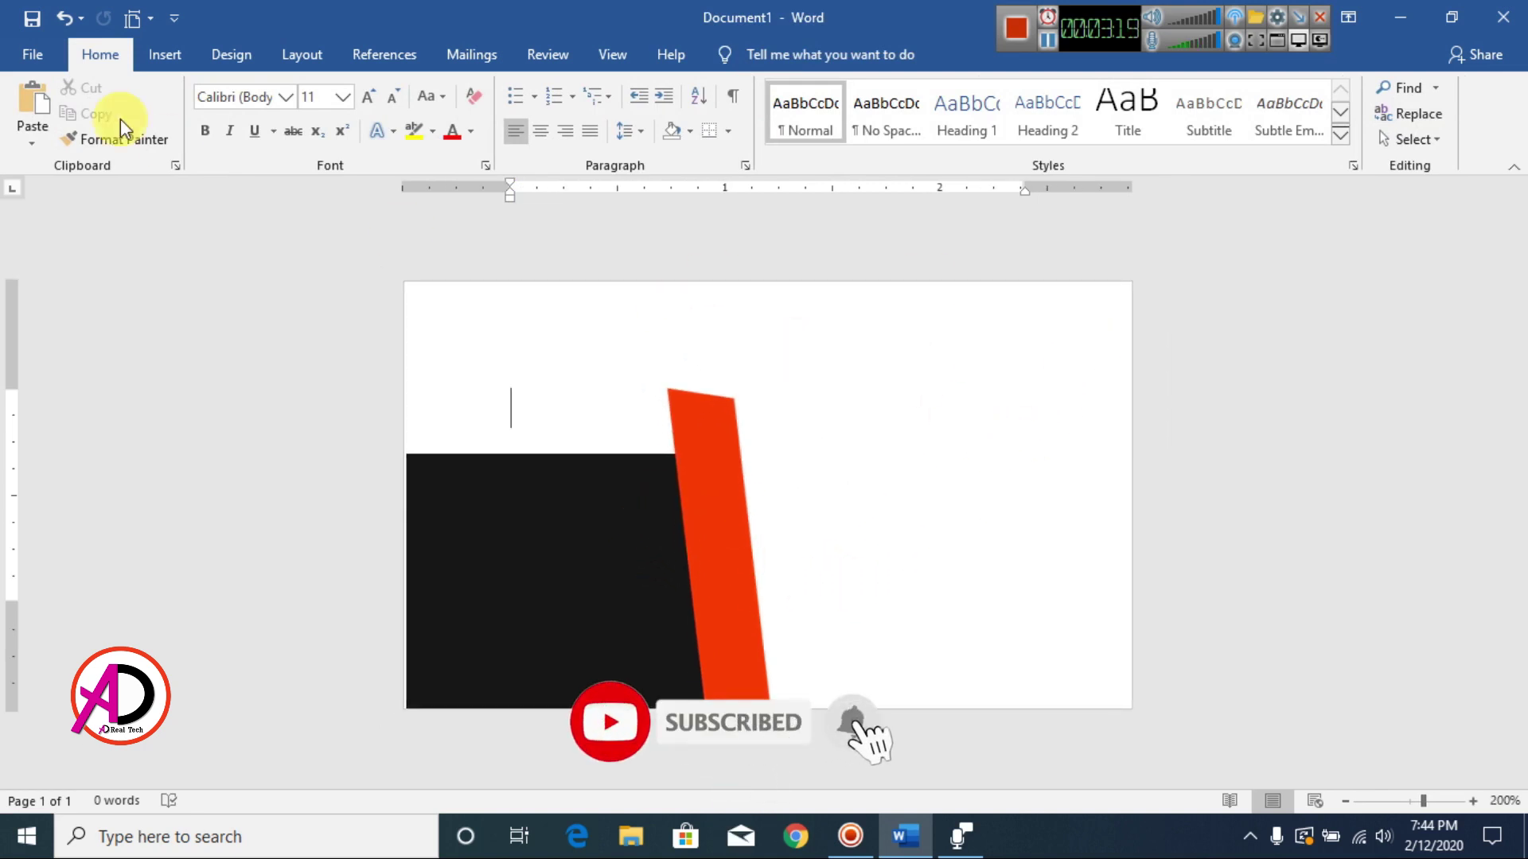
- Draw a freeform triangle linking the strip's top corner, the panel's top edge and the panel's corner
{"action": "left_click", "coordinate": [164, 55]}
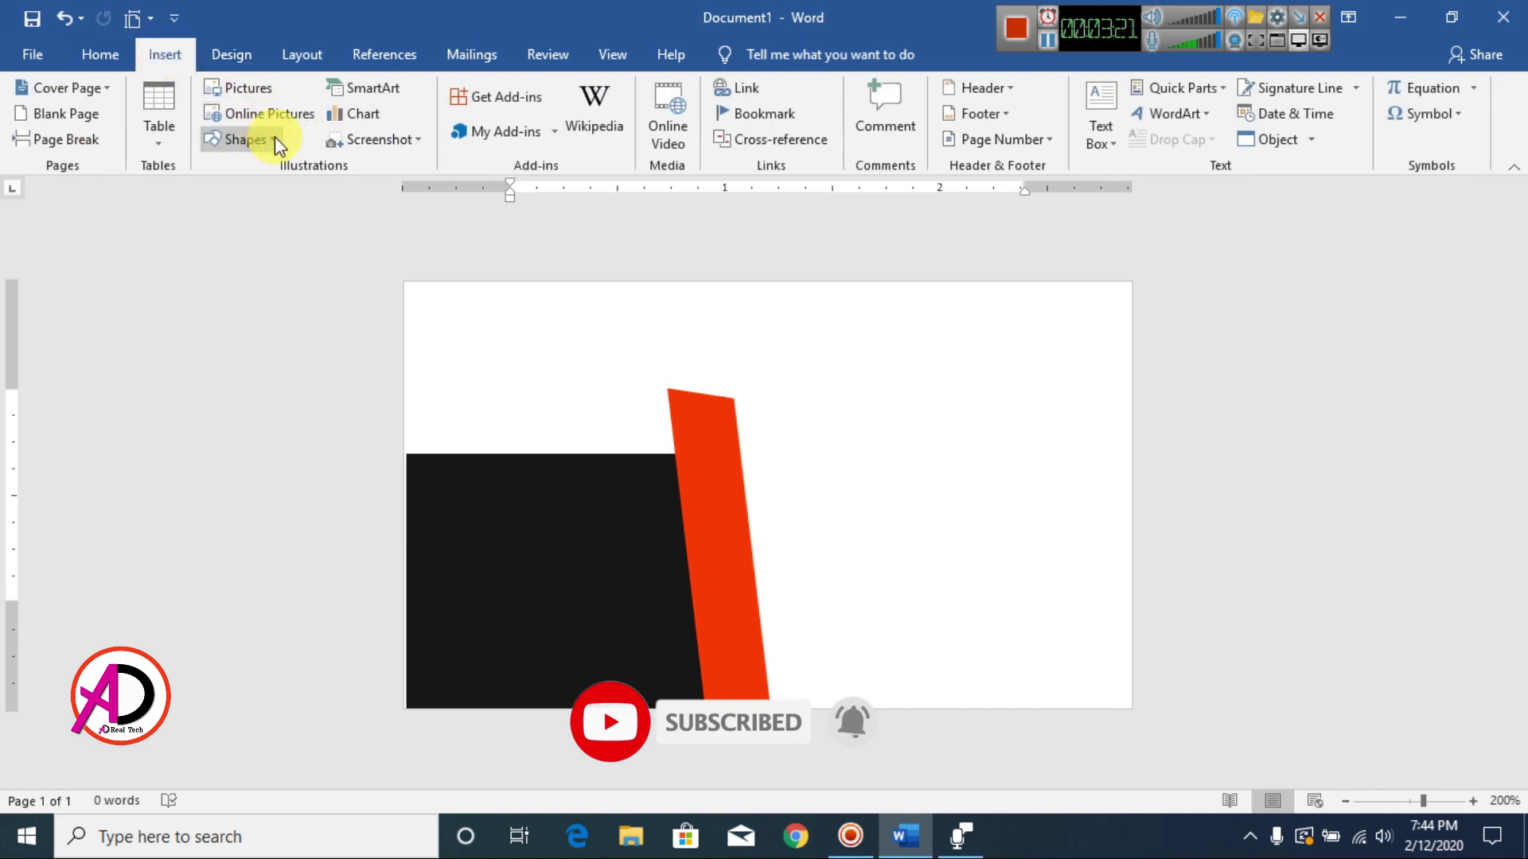
{"action": "left_click", "coordinate": [239, 140]}
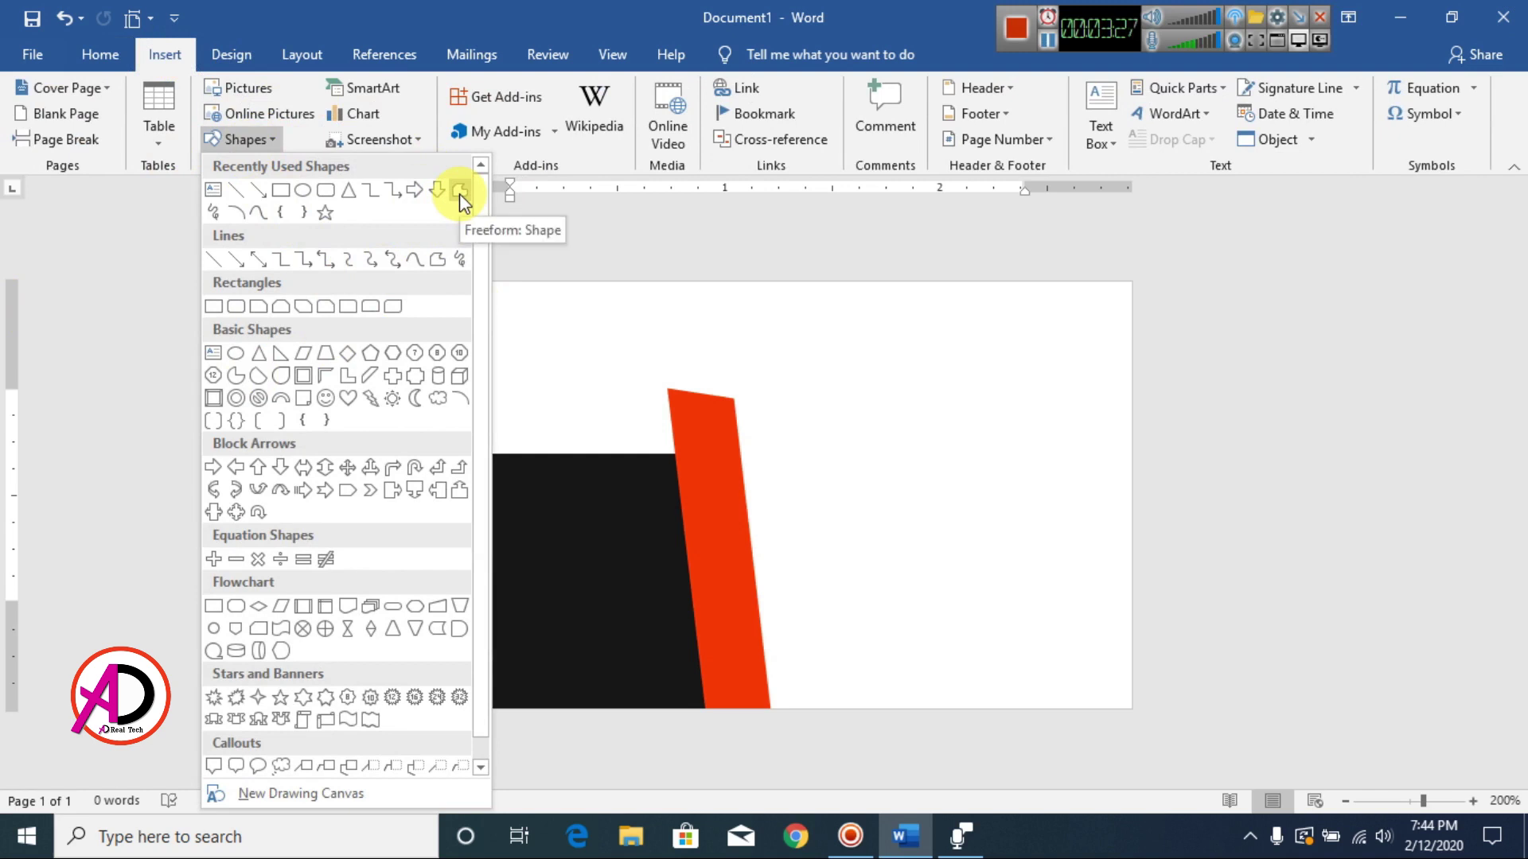
{"action": "left_click", "coordinate": [460, 191]}
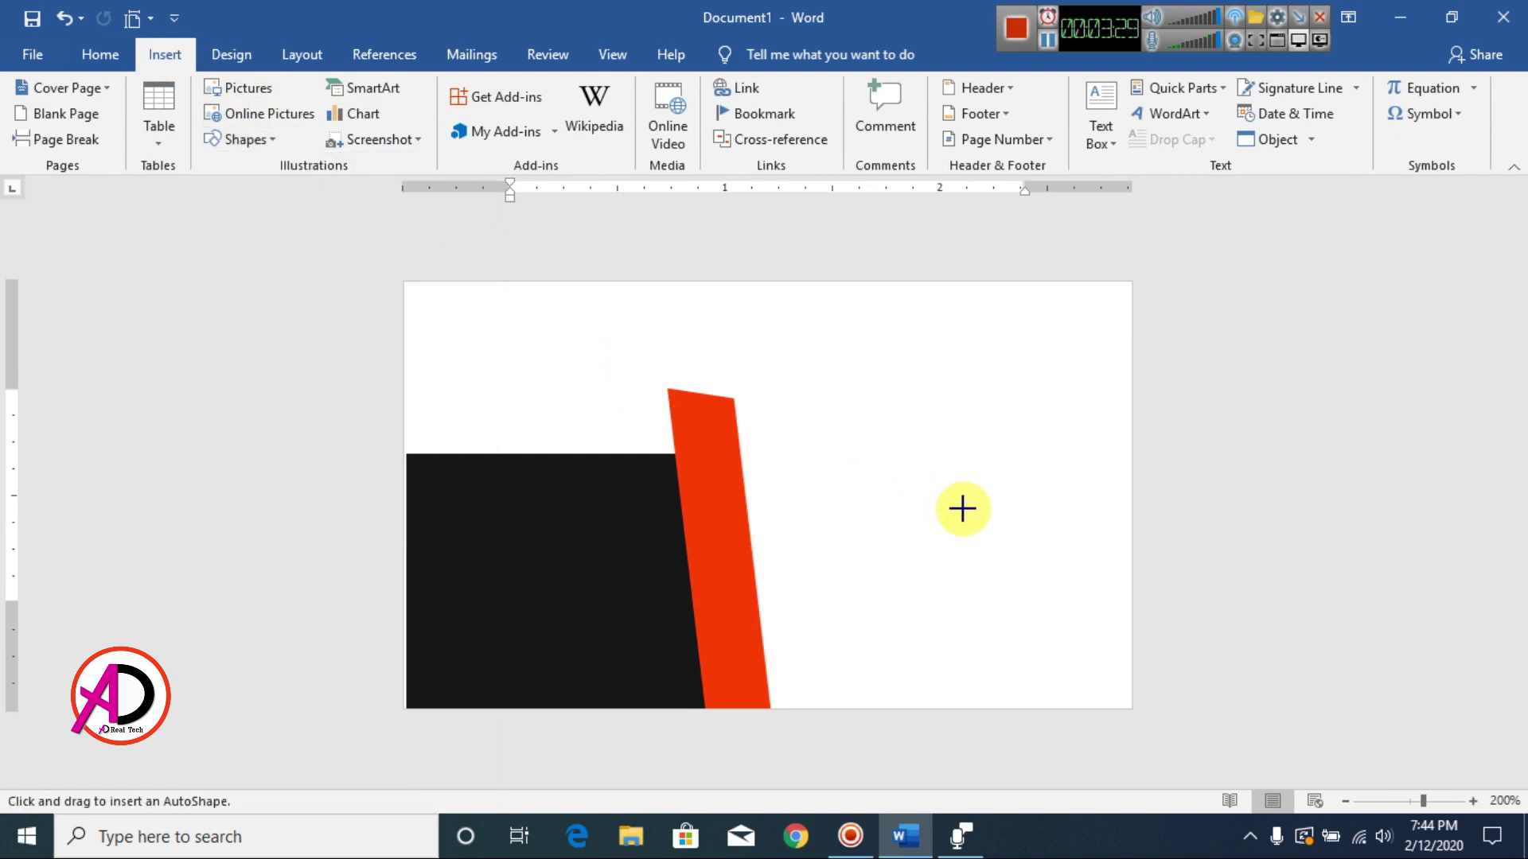
{"action": "scroll", "coordinate": [969, 517], "scroll_direction": "up", "scroll_amount": 6}
{"action": "scroll", "coordinate": [969, 517], "scroll_direction": "up", "scroll_amount": 7}
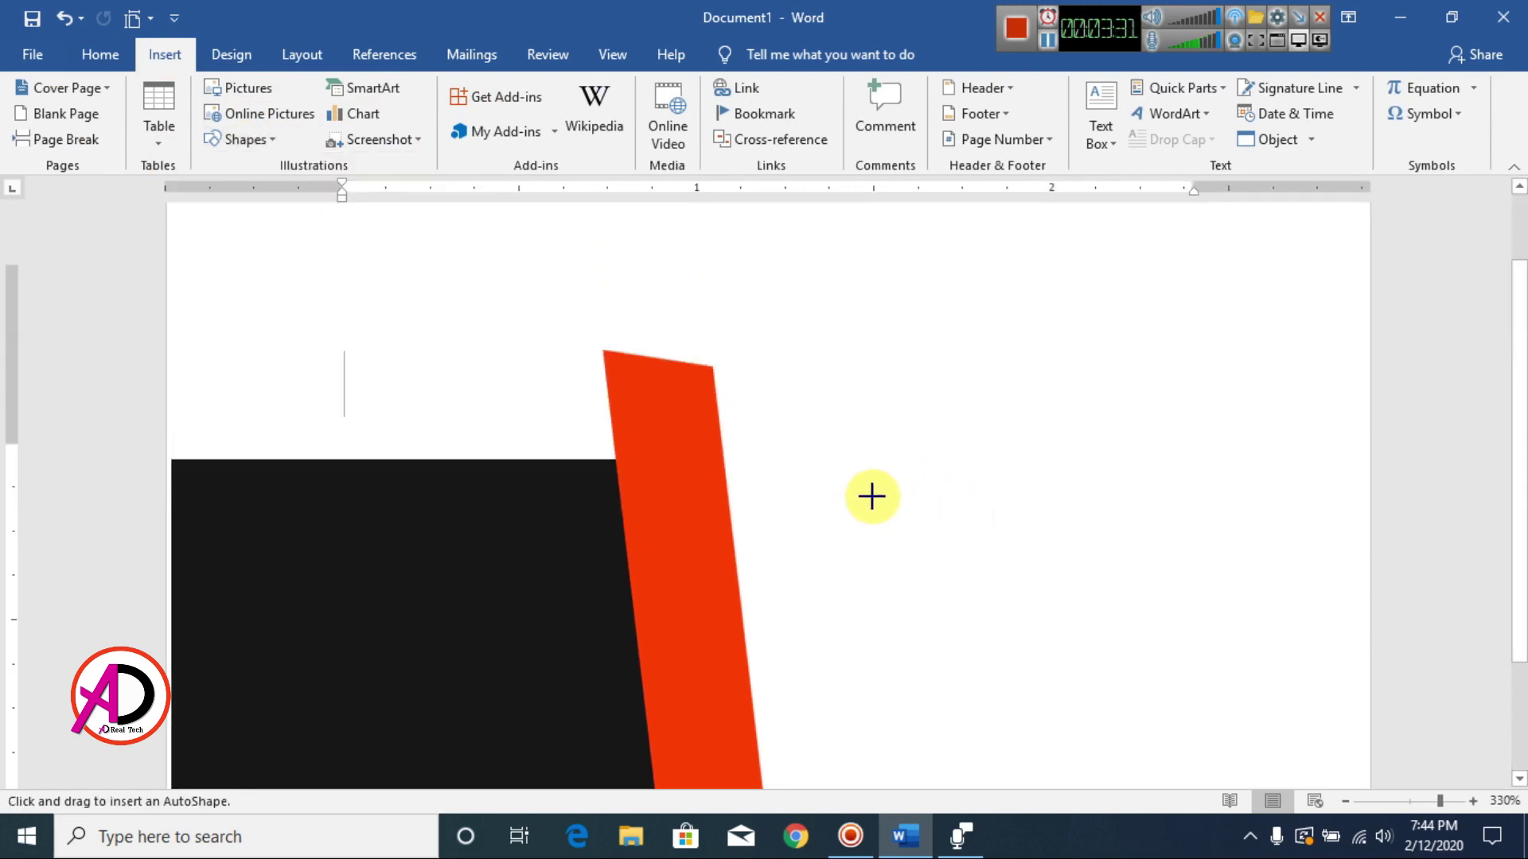
{"action": "scroll", "coordinate": [772, 535], "scroll_direction": "down", "scroll_amount": 3}
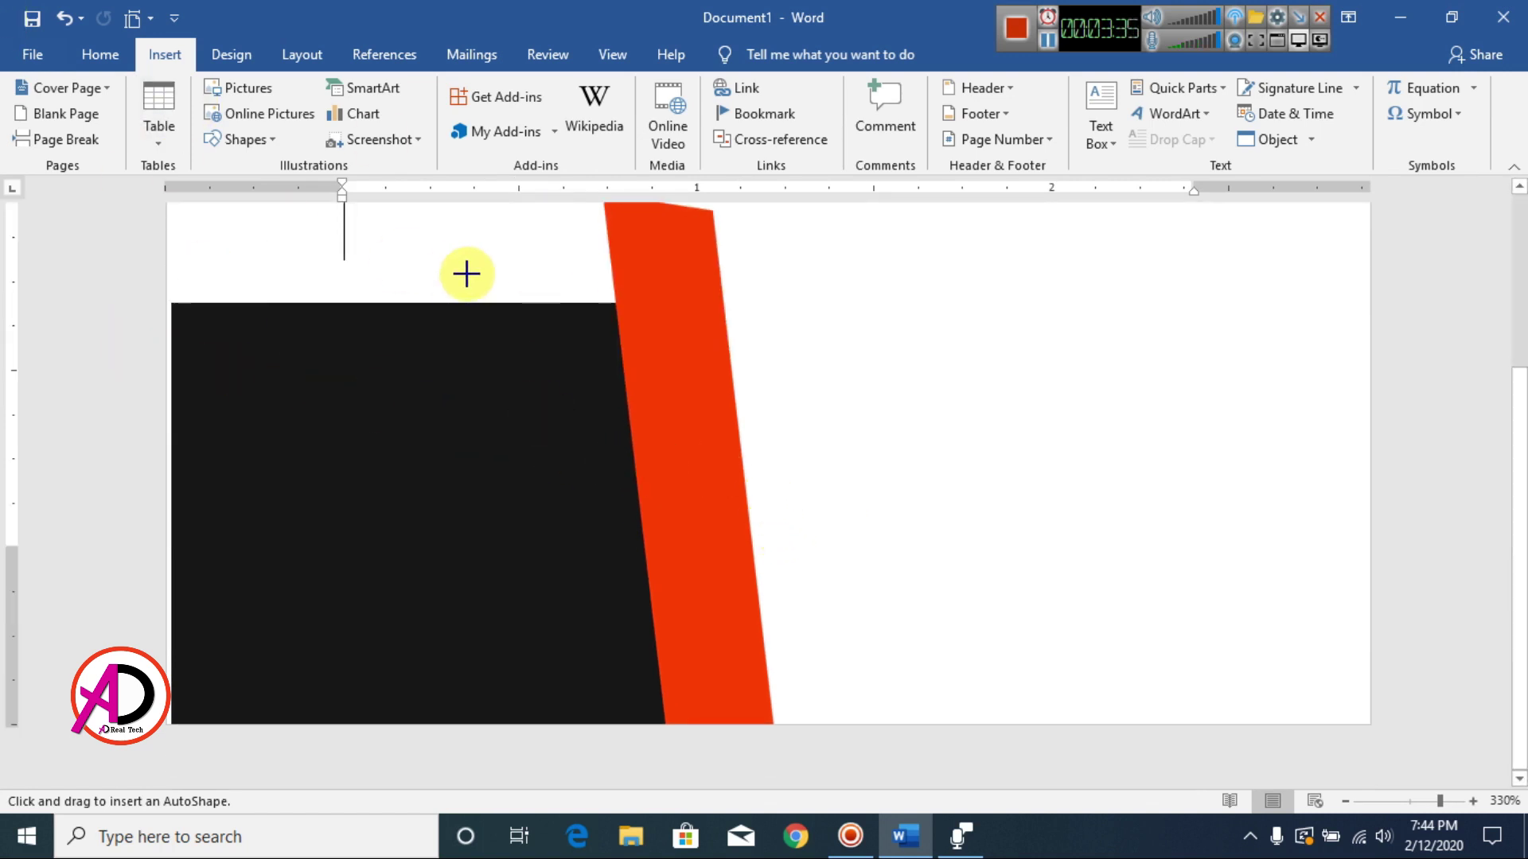
{"action": "scroll", "coordinate": [689, 371], "scroll_direction": "down", "scroll_amount": 1}
{"action": "scroll", "coordinate": [727, 398], "scroll_direction": "up", "scroll_amount": 3}
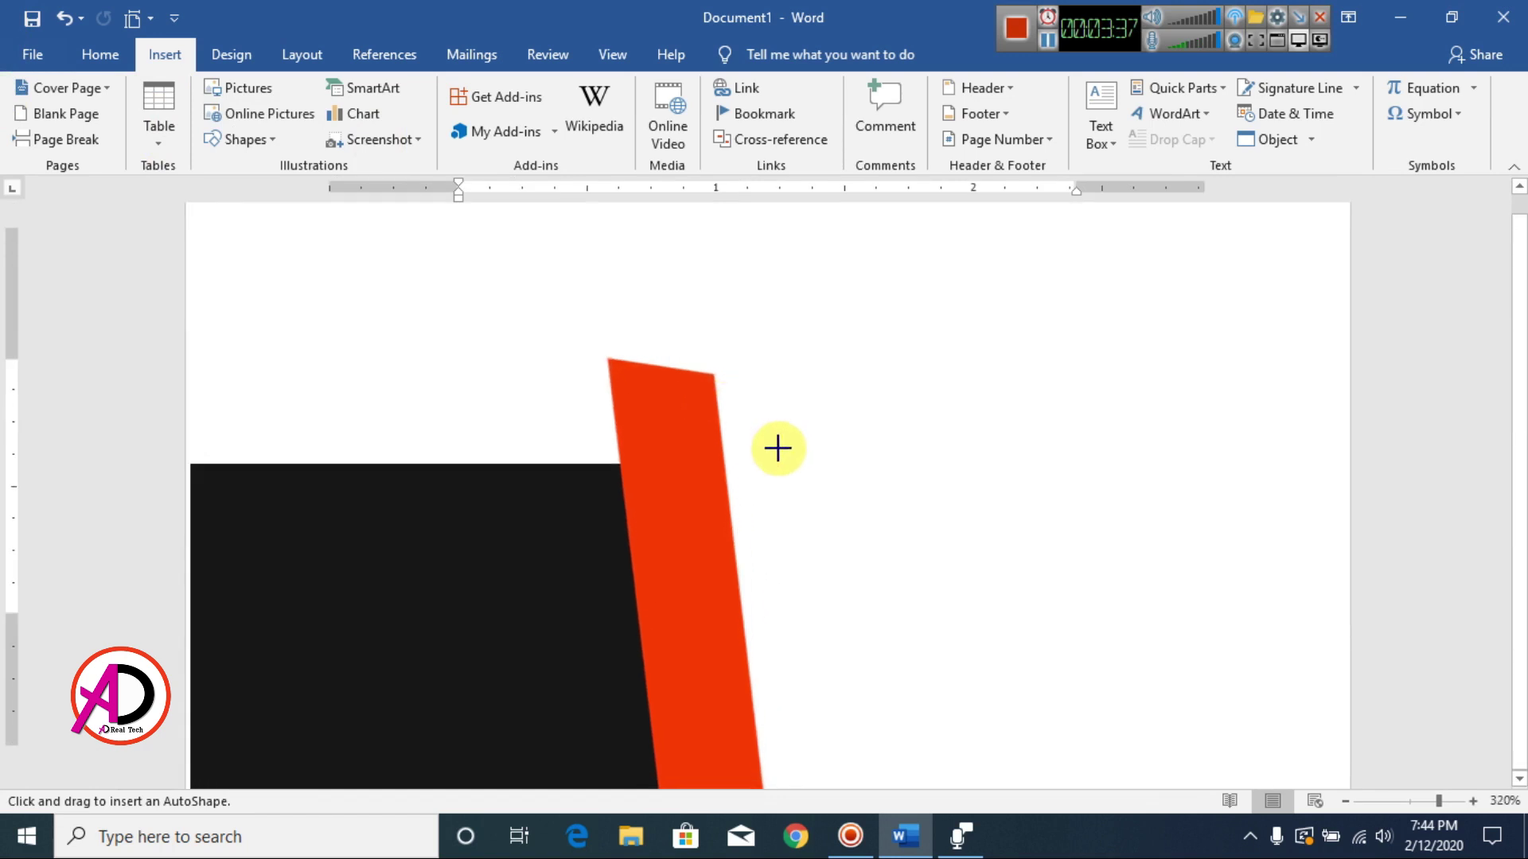
{"action": "scroll", "coordinate": [779, 447], "scroll_direction": "up", "scroll_amount": 3}
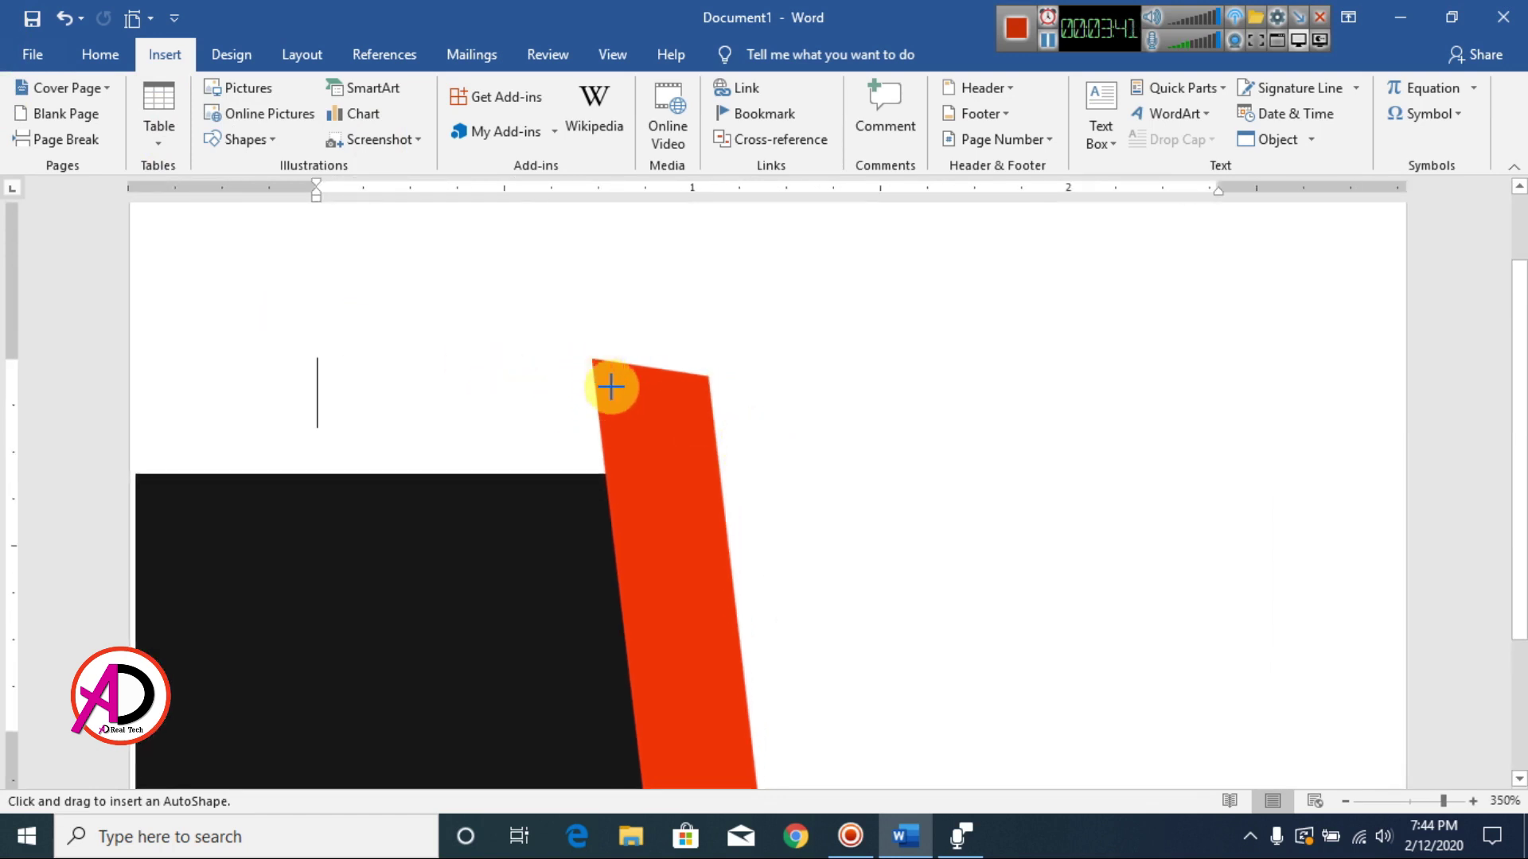
{"action": "left_click", "coordinate": [590, 359]}
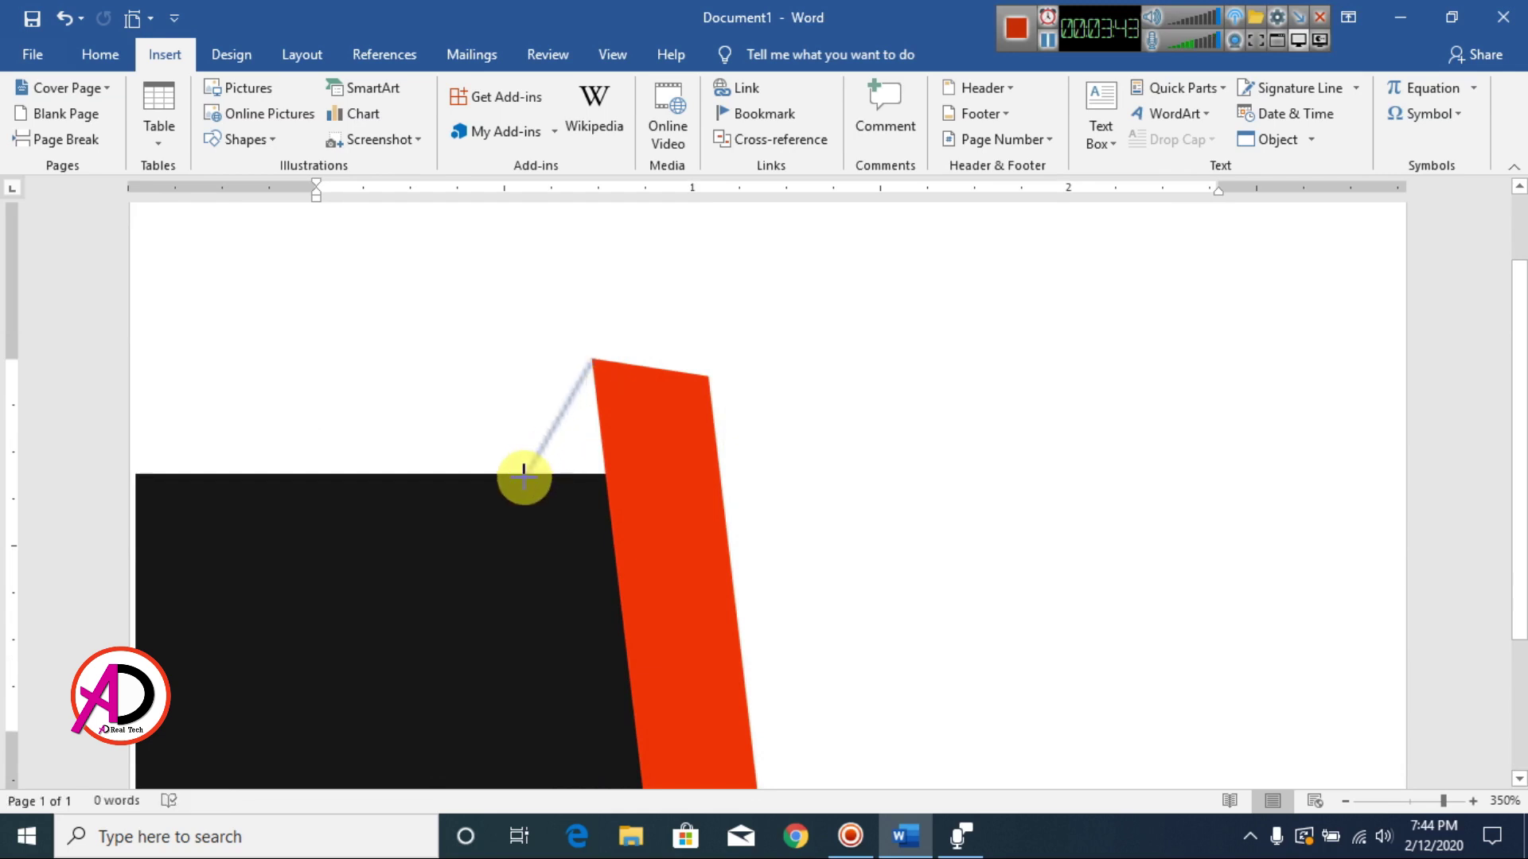
{"action": "left_click", "coordinate": [515, 473]}
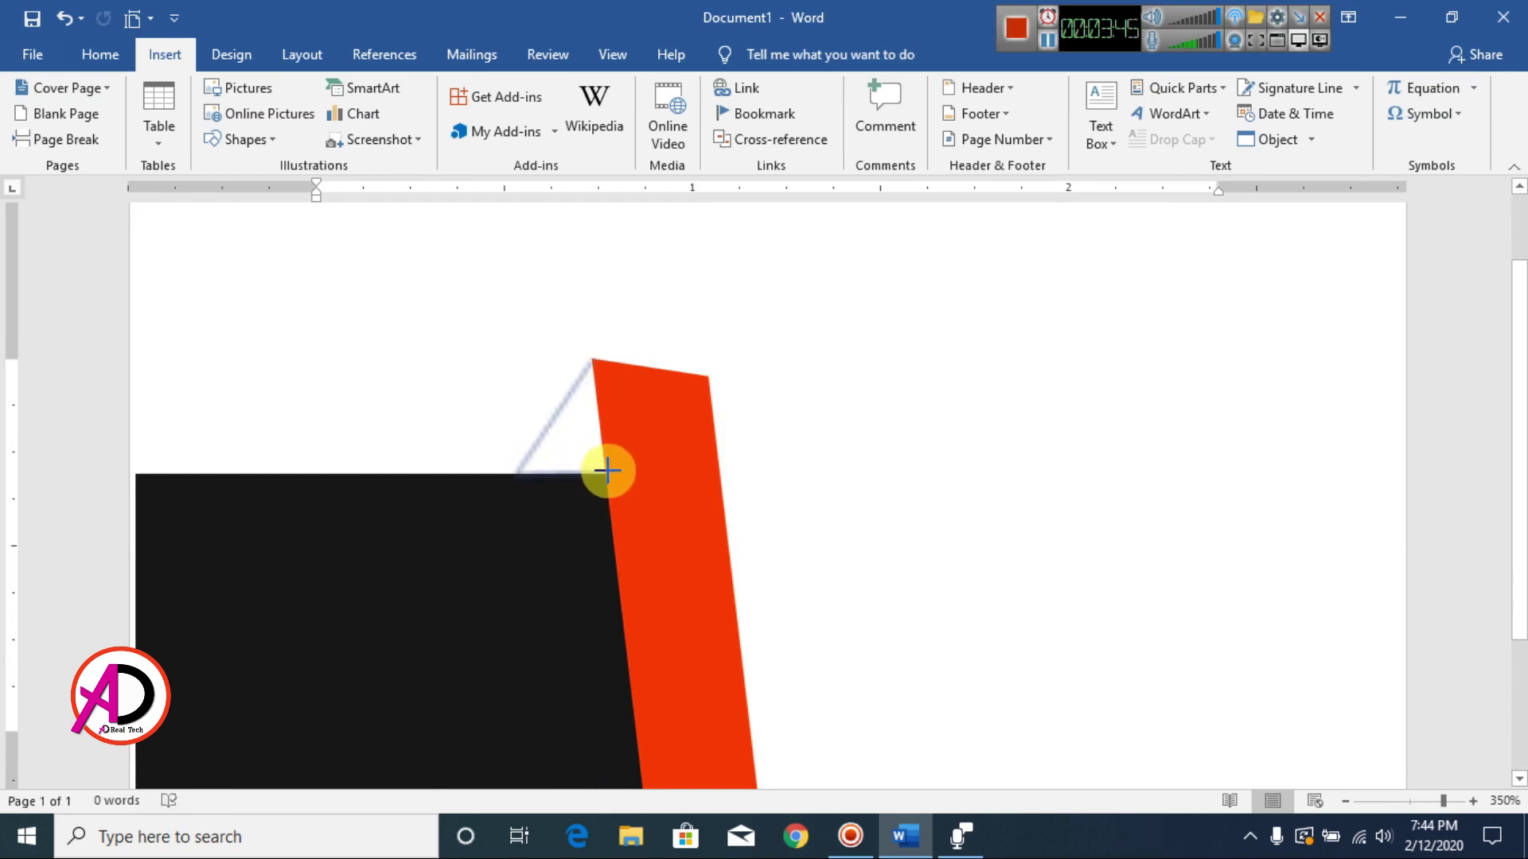
{"action": "left_click", "coordinate": [608, 471]}
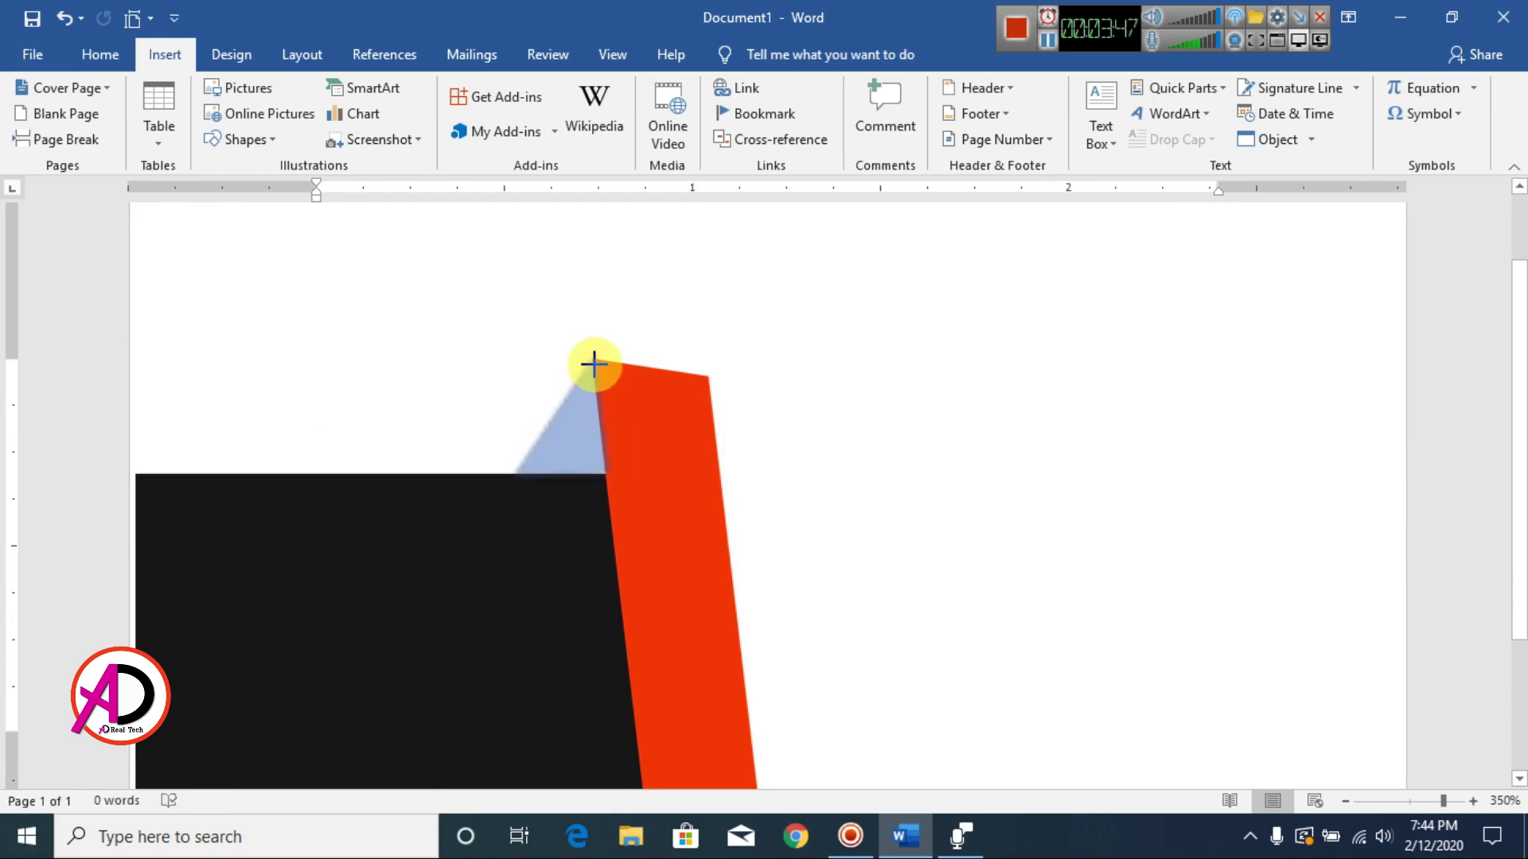
{"action": "left_click", "coordinate": [592, 361]}
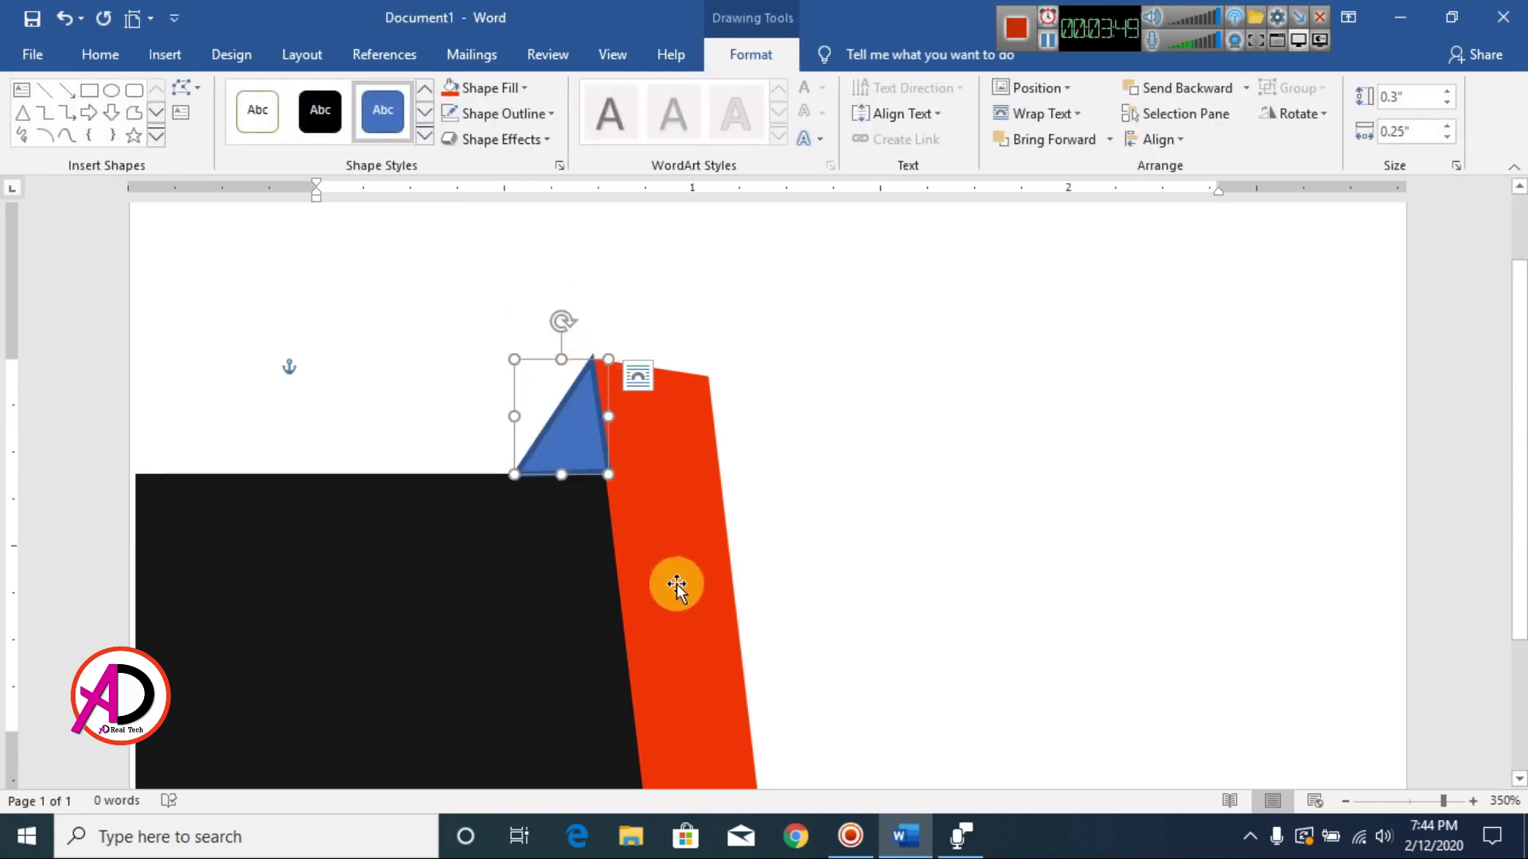
- Fill the notch triangle dark red and remove its outline
{"action": "left_click", "coordinate": [490, 88]}
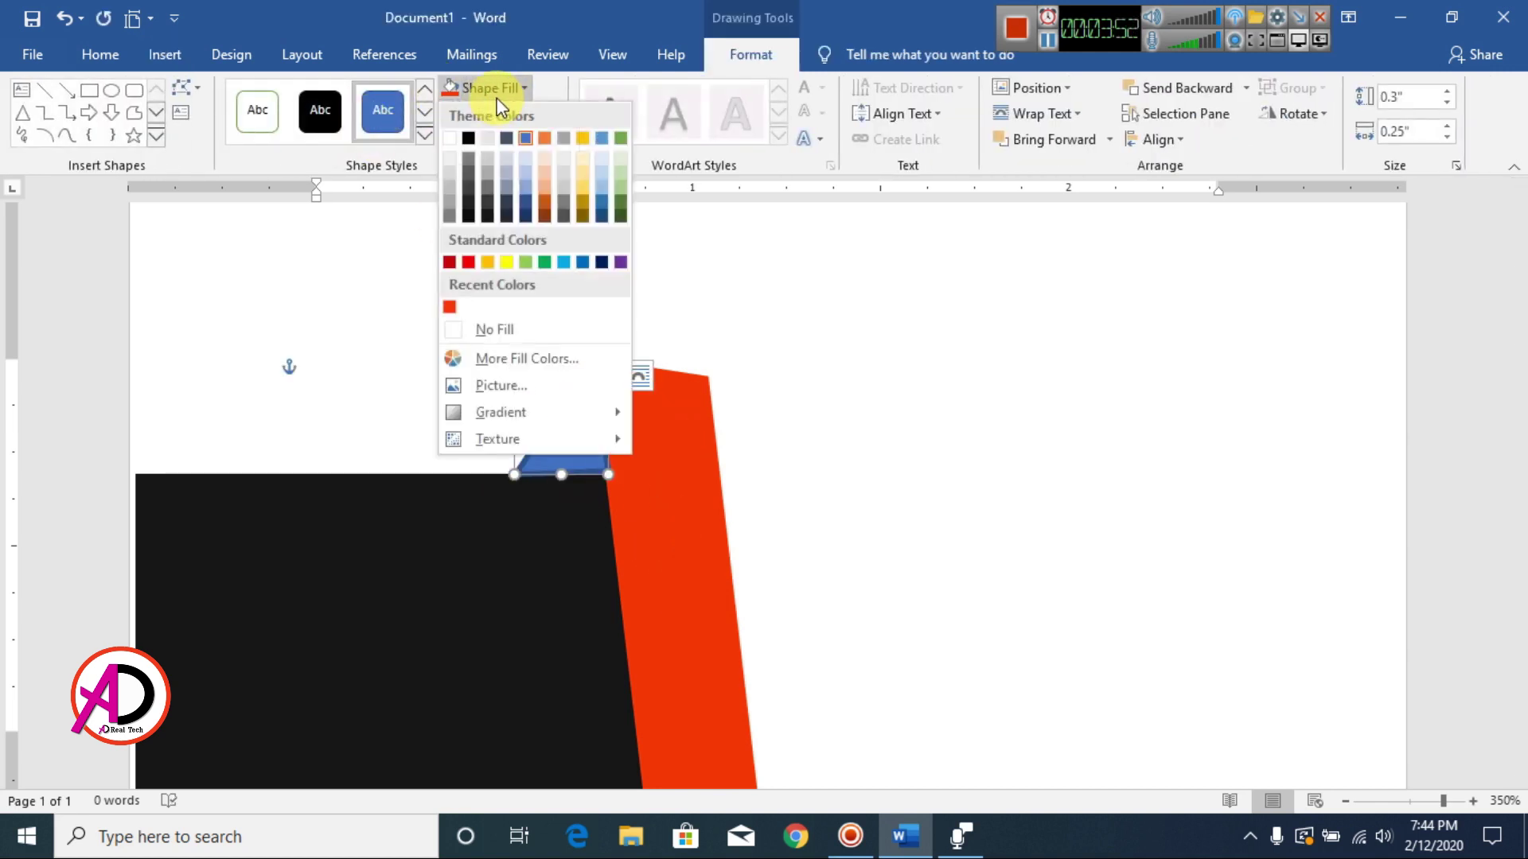
{"action": "left_click", "coordinate": [450, 263]}
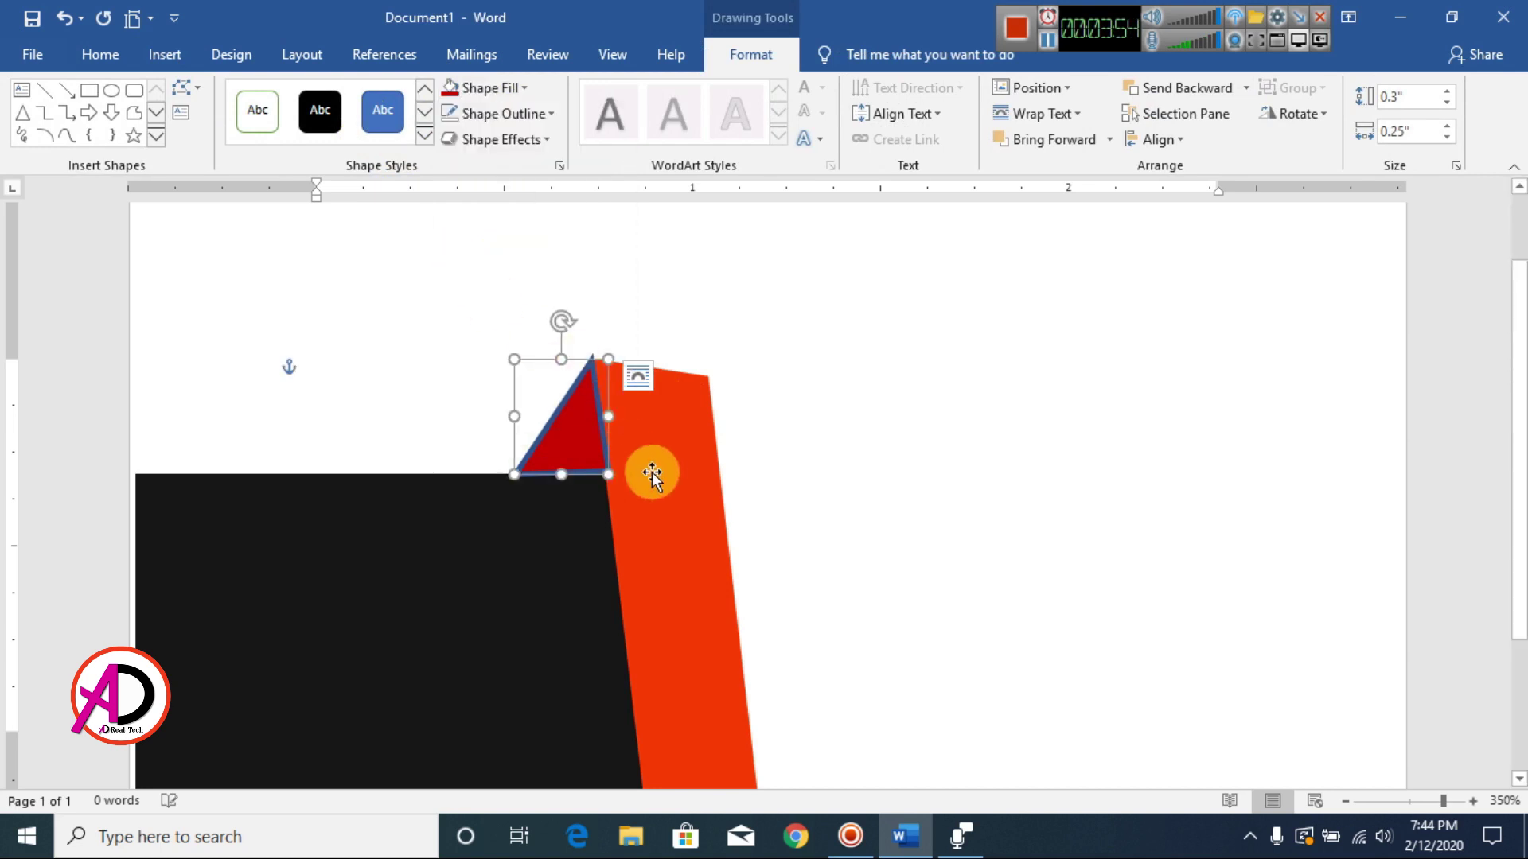
{"action": "left_click", "coordinate": [489, 117]}
{"action": "left_click", "coordinate": [527, 354]}
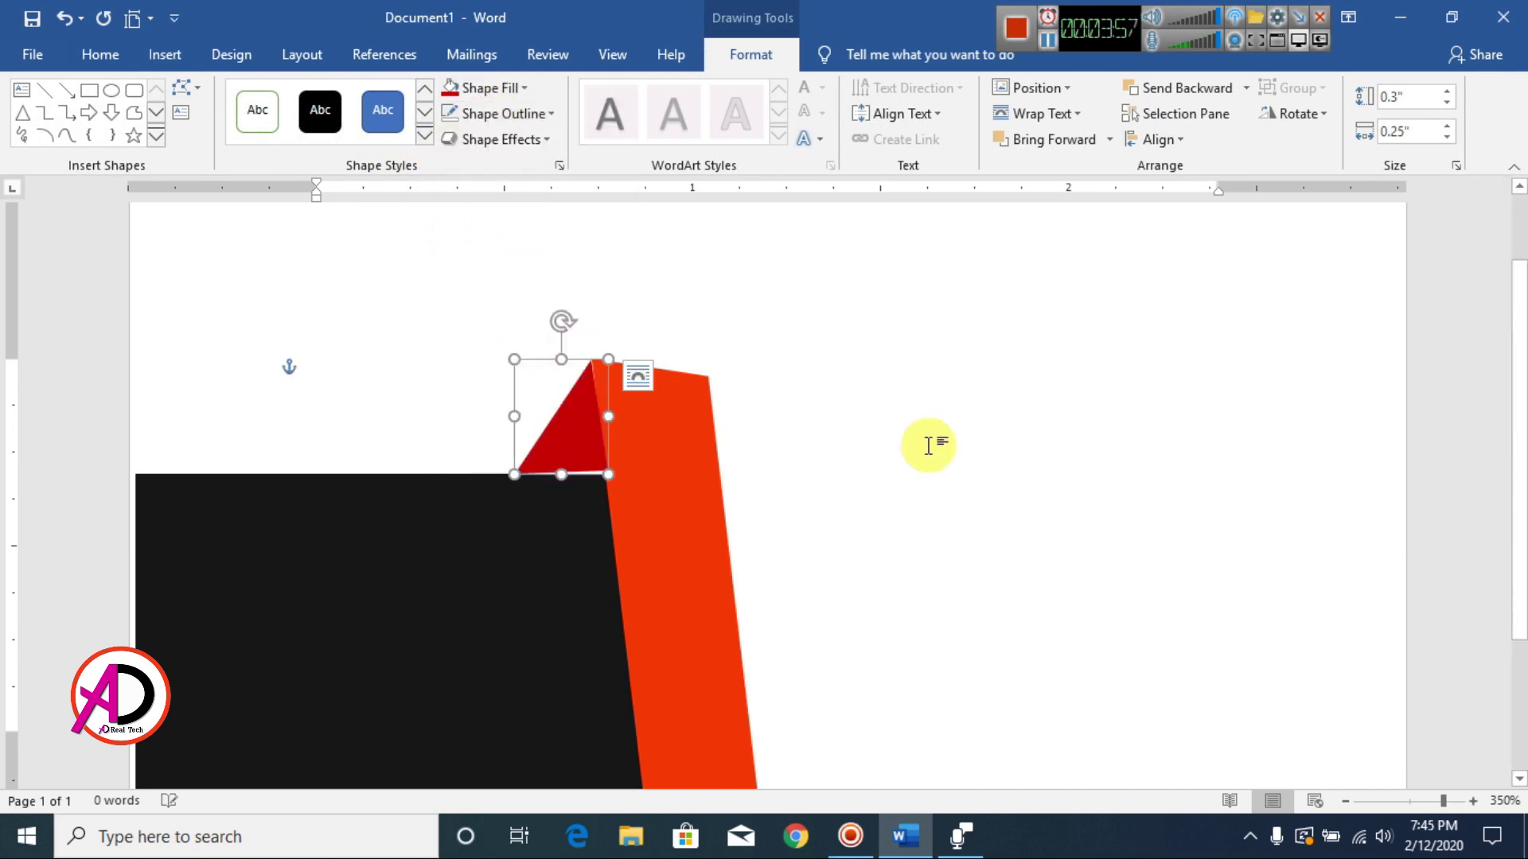
{"action": "left_click", "coordinate": [997, 497]}
- Send the dark red triangle to the back, behind the strip and panel
{"action": "left_click", "coordinate": [584, 452]}
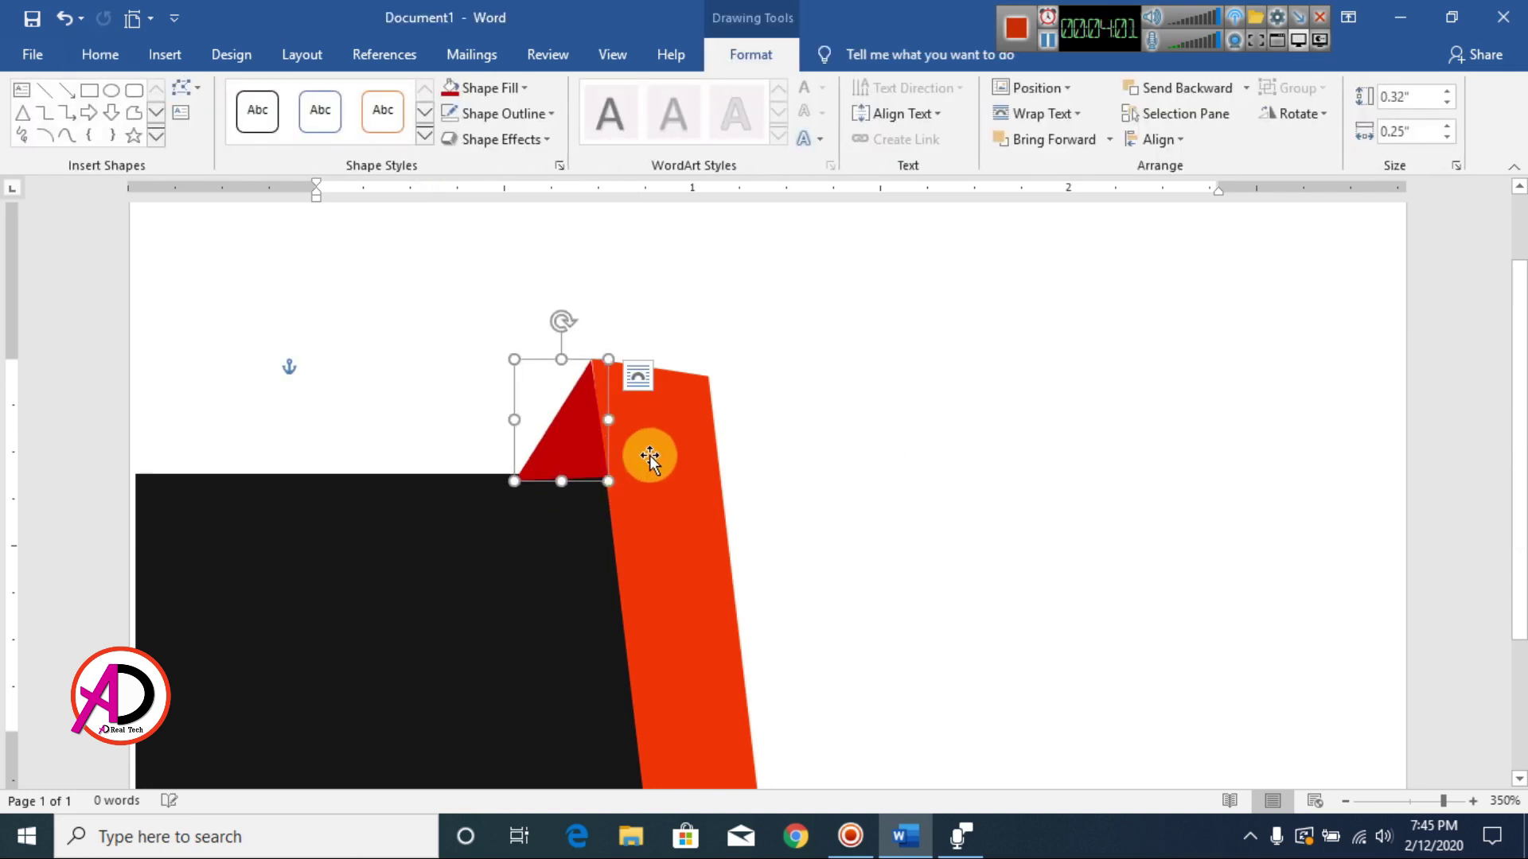
{"action": "left_click", "coordinate": [895, 469]}
{"action": "left_click", "coordinate": [590, 450]}
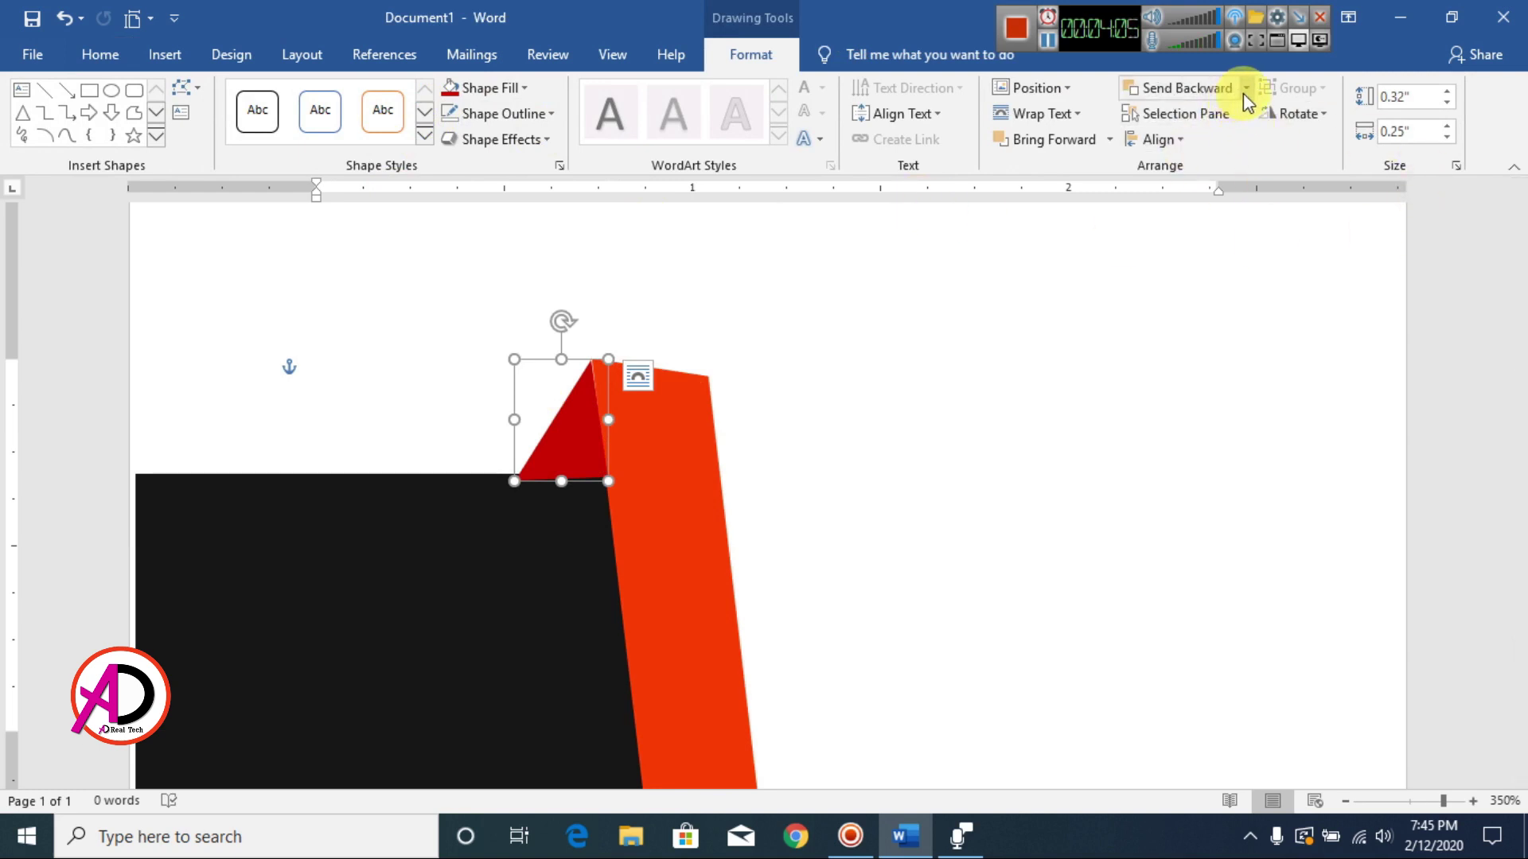
{"action": "left_click", "coordinate": [1185, 90]}
{"action": "left_click", "coordinate": [1025, 487]}
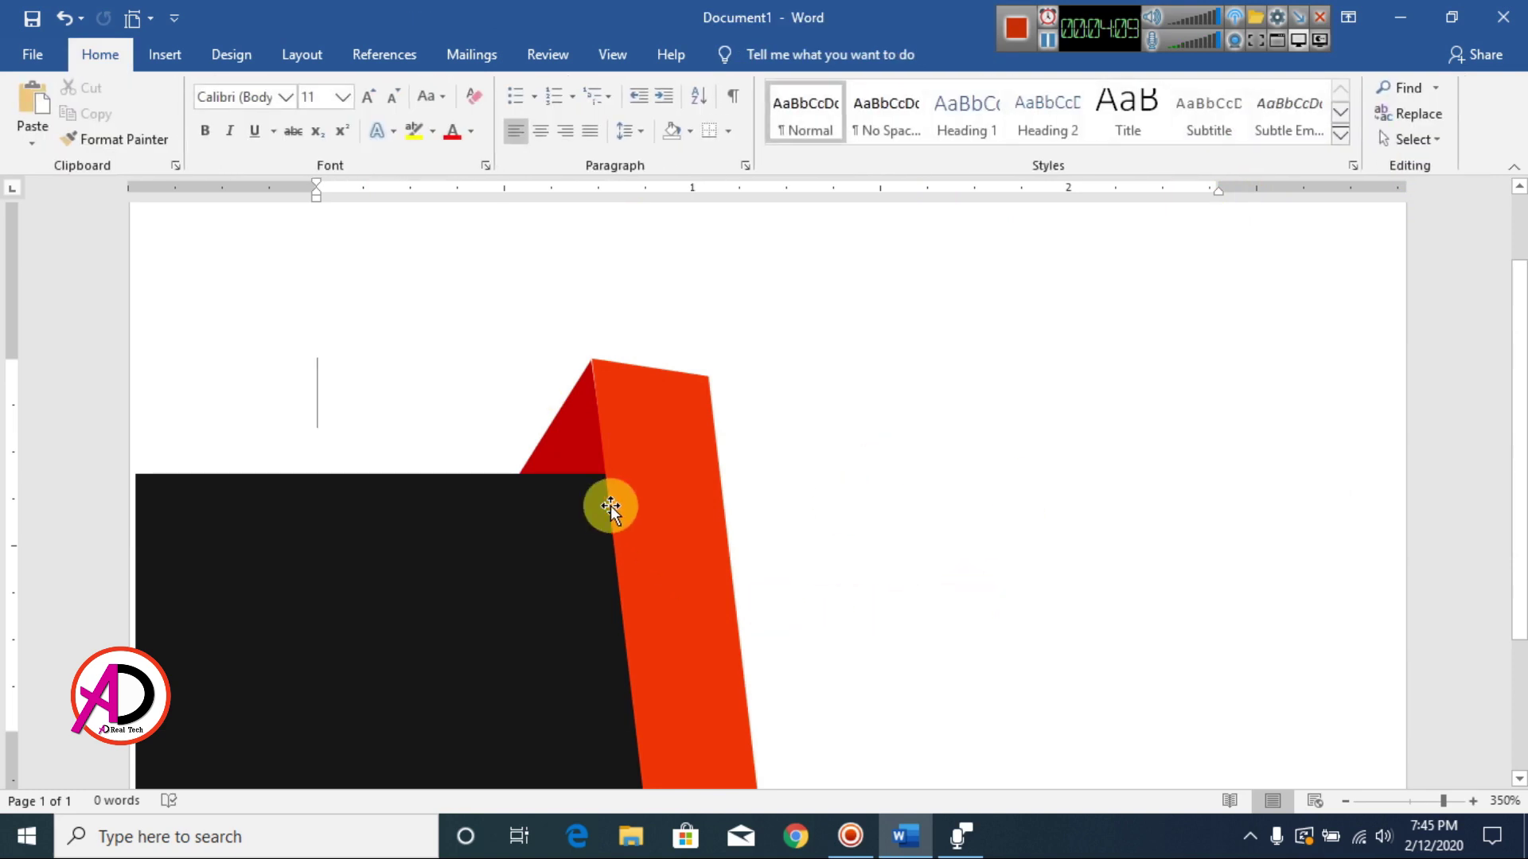
- Check the triangle's layering by selecting and deselecting it
{"action": "left_click", "coordinate": [581, 458]}
{"action": "left_click", "coordinate": [989, 539]}
{"action": "scroll", "coordinate": [995, 572], "scroll_direction": "down", "scroll_amount": 12}
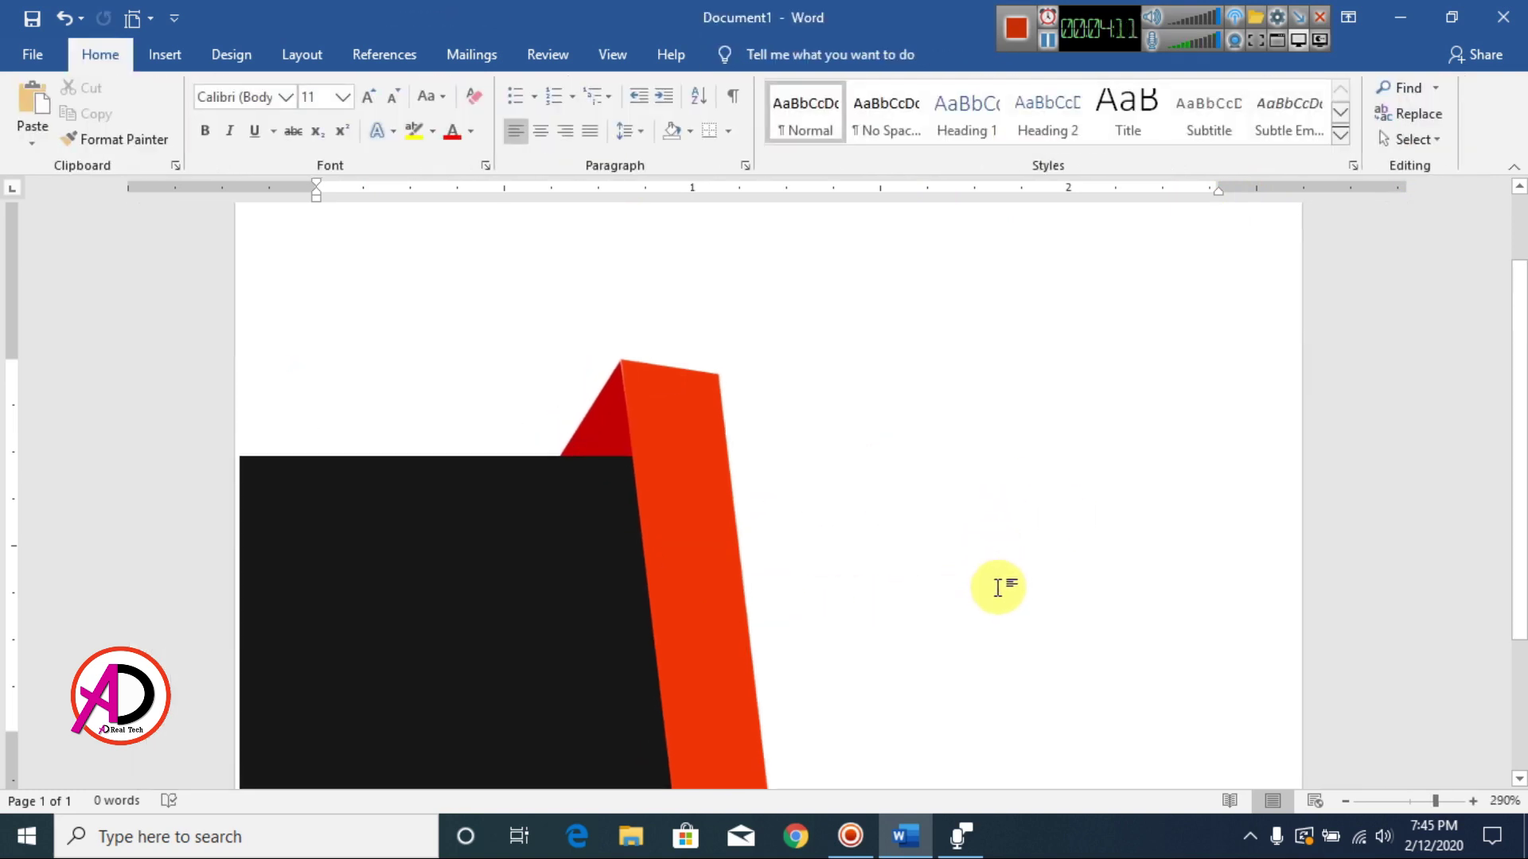
{"action": "scroll", "coordinate": [981, 605], "scroll_direction": "down", "scroll_amount": 2}
{"action": "scroll", "coordinate": [835, 600], "scroll_direction": "up", "scroll_amount": 4}
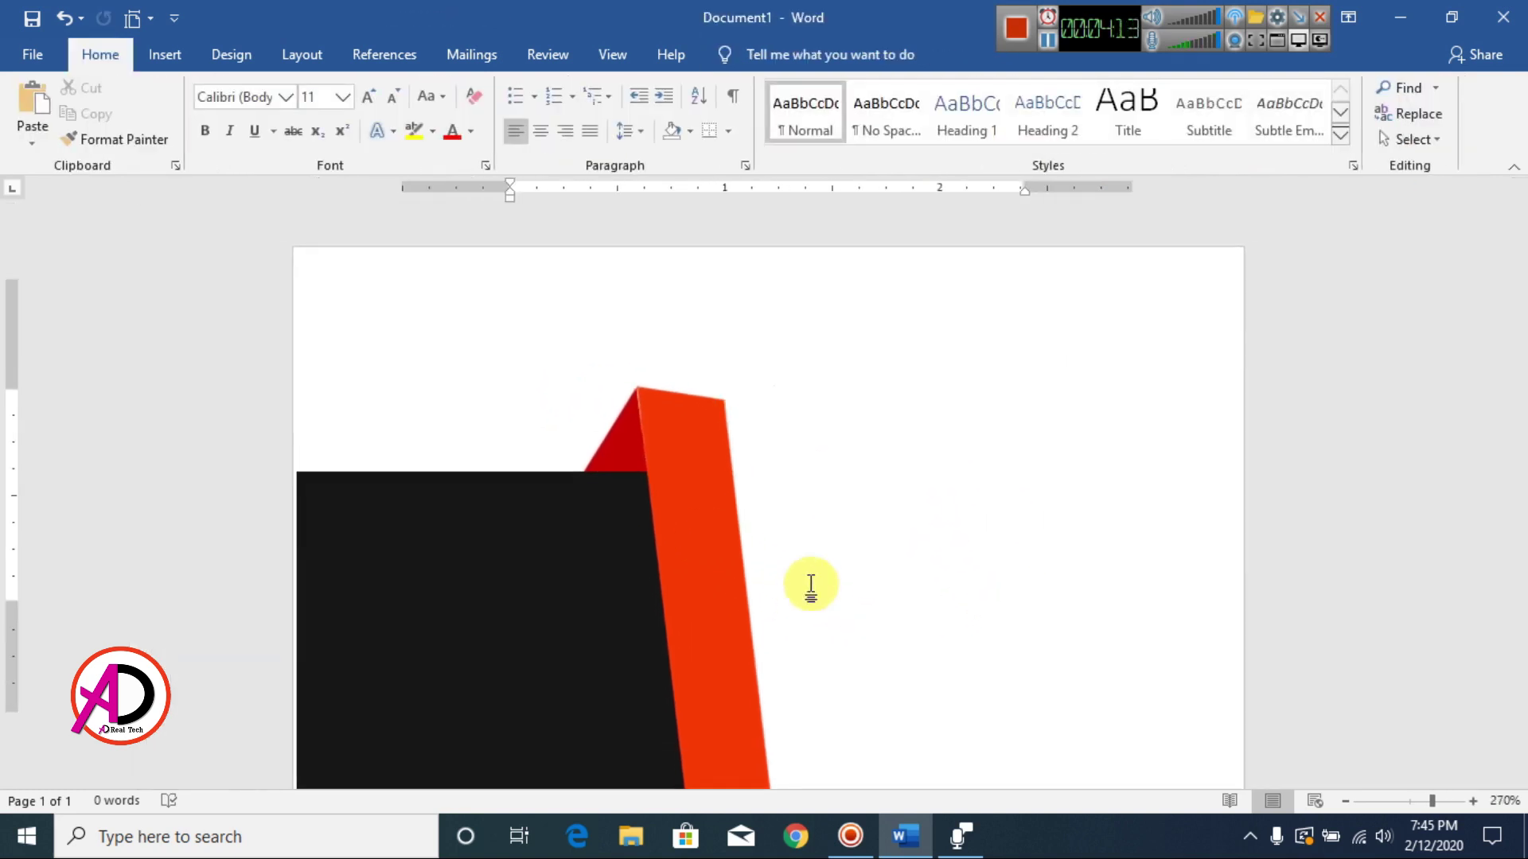
{"action": "left_click", "coordinate": [623, 464]}
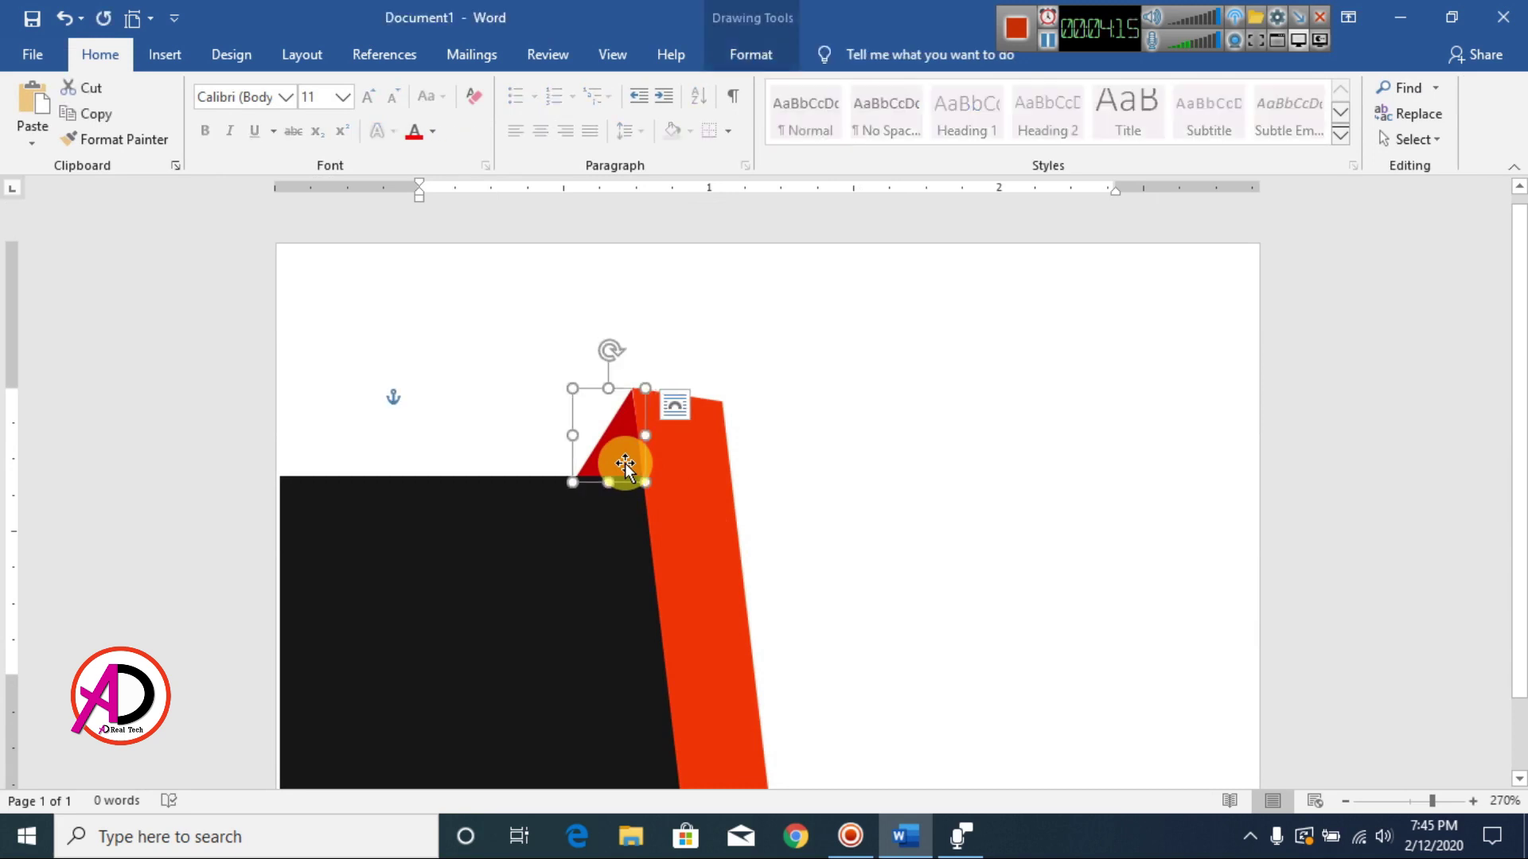
{"action": "left_click", "coordinate": [989, 535]}
{"action": "scroll", "coordinate": [1091, 593], "scroll_direction": "down", "scroll_amount": 8}
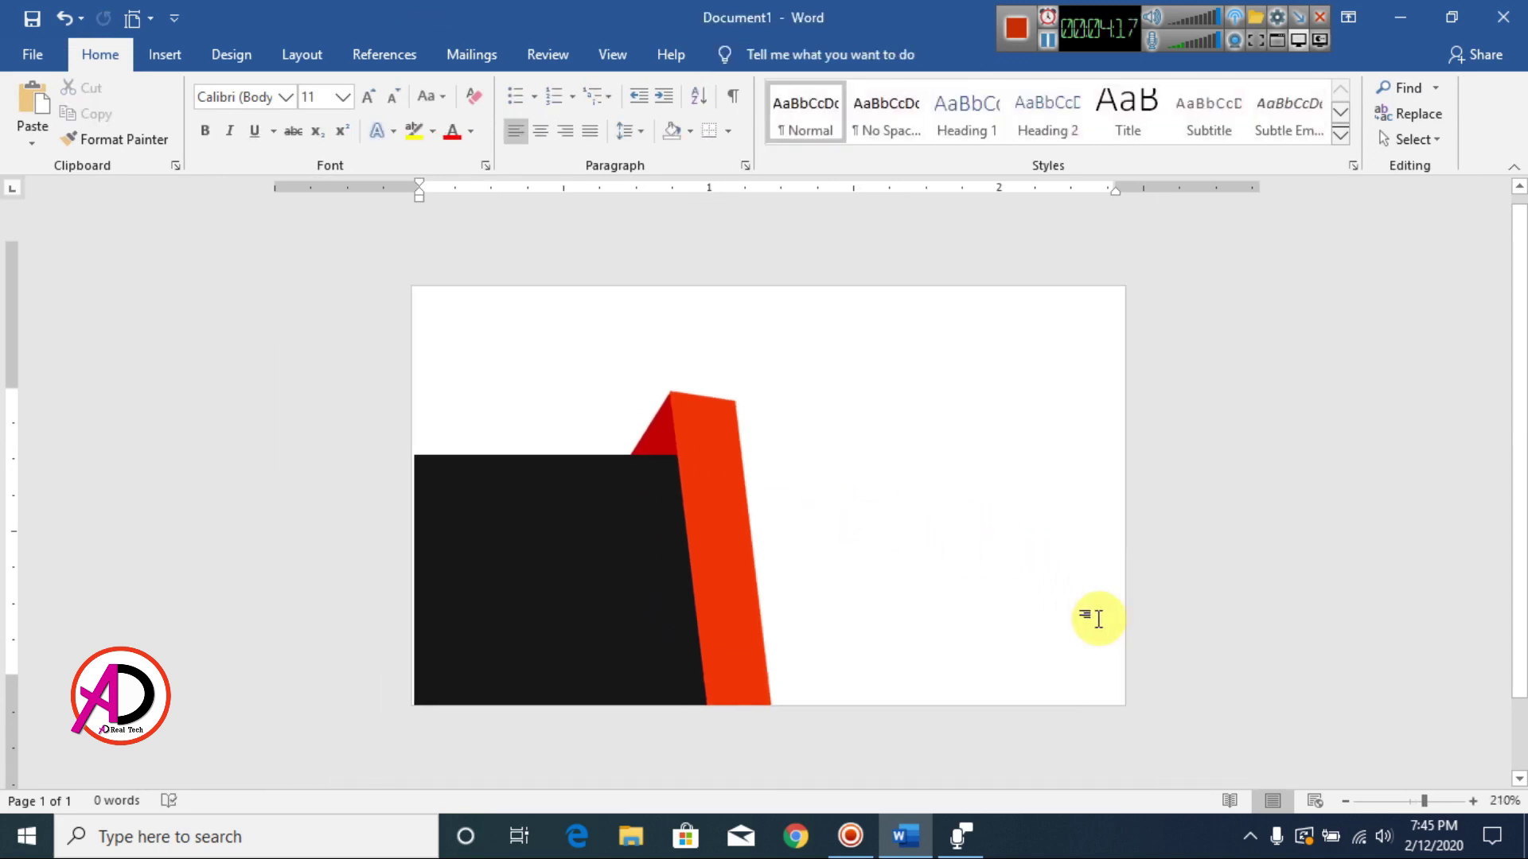
{"action": "scroll", "coordinate": [1098, 613], "scroll_direction": "up", "scroll_amount": 2}
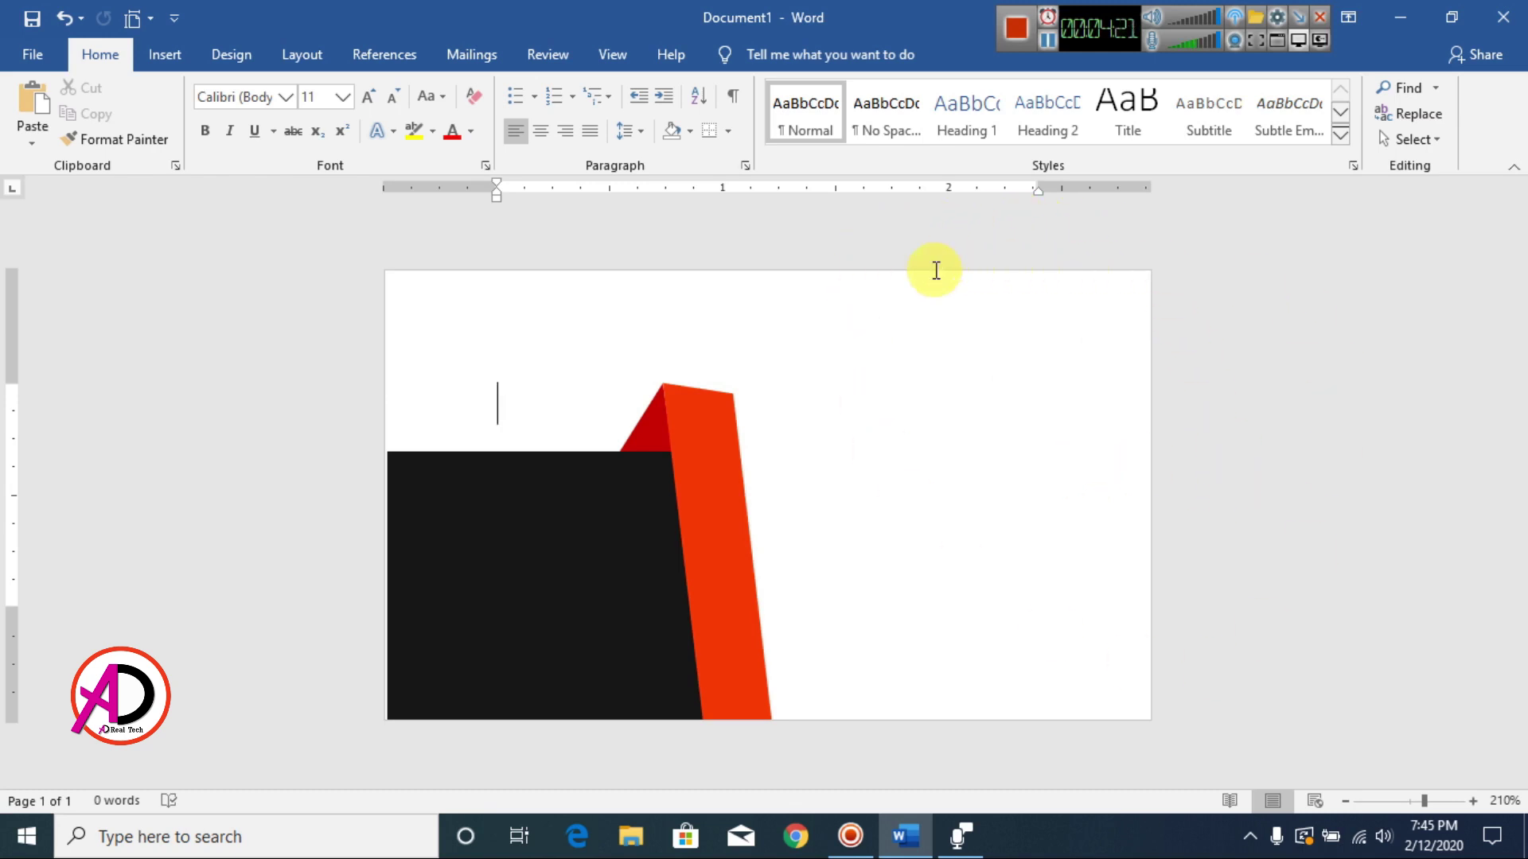
- Draw a rectangle, rotate it about 30°, and move it off the page's top-right edge
{"action": "left_click", "coordinate": [162, 62]}
{"action": "left_click", "coordinate": [238, 140]}
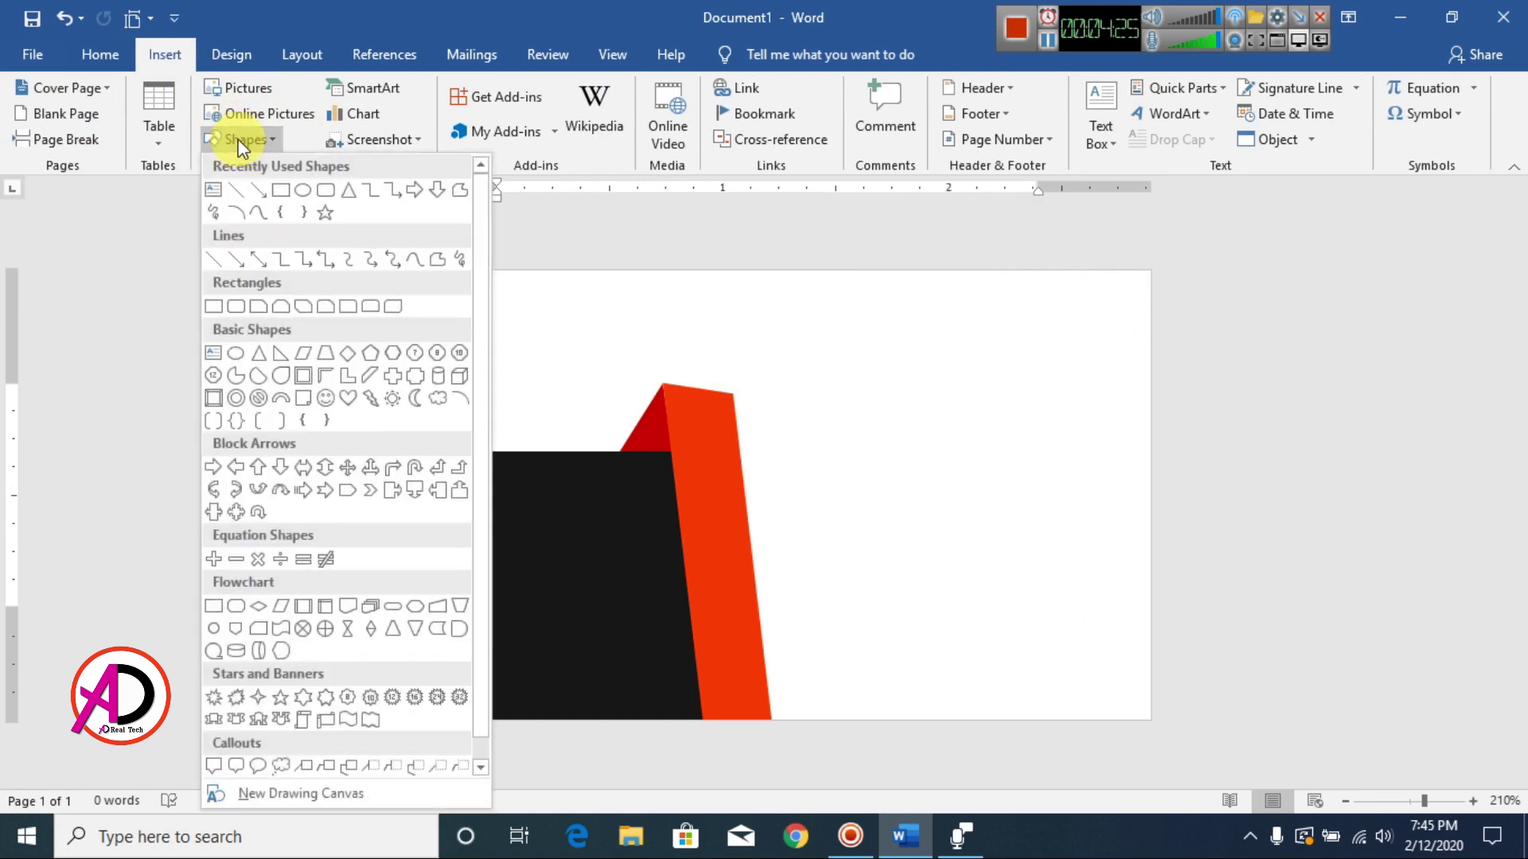
{"action": "left_click", "coordinate": [285, 190]}
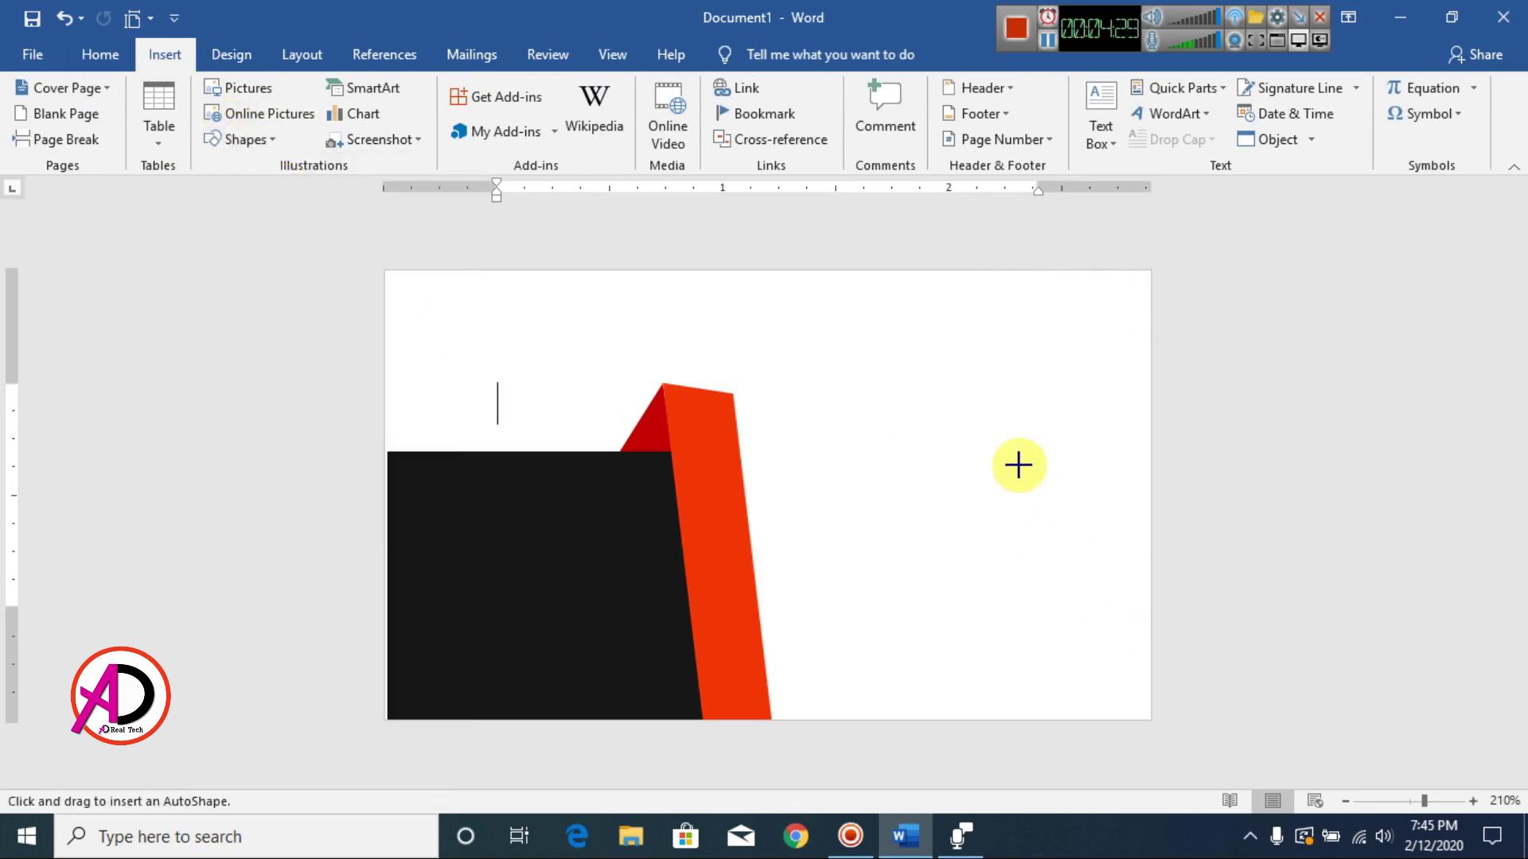
{"action": "mouse_move", "coordinate": [857, 314]}
{"action": "left_mouse_down"}
{"action": "mouse_move", "coordinate": [1013, 515]}
{"action": "mouse_move", "coordinate": [1074, 544]}
{"action": "left_mouse_up"}
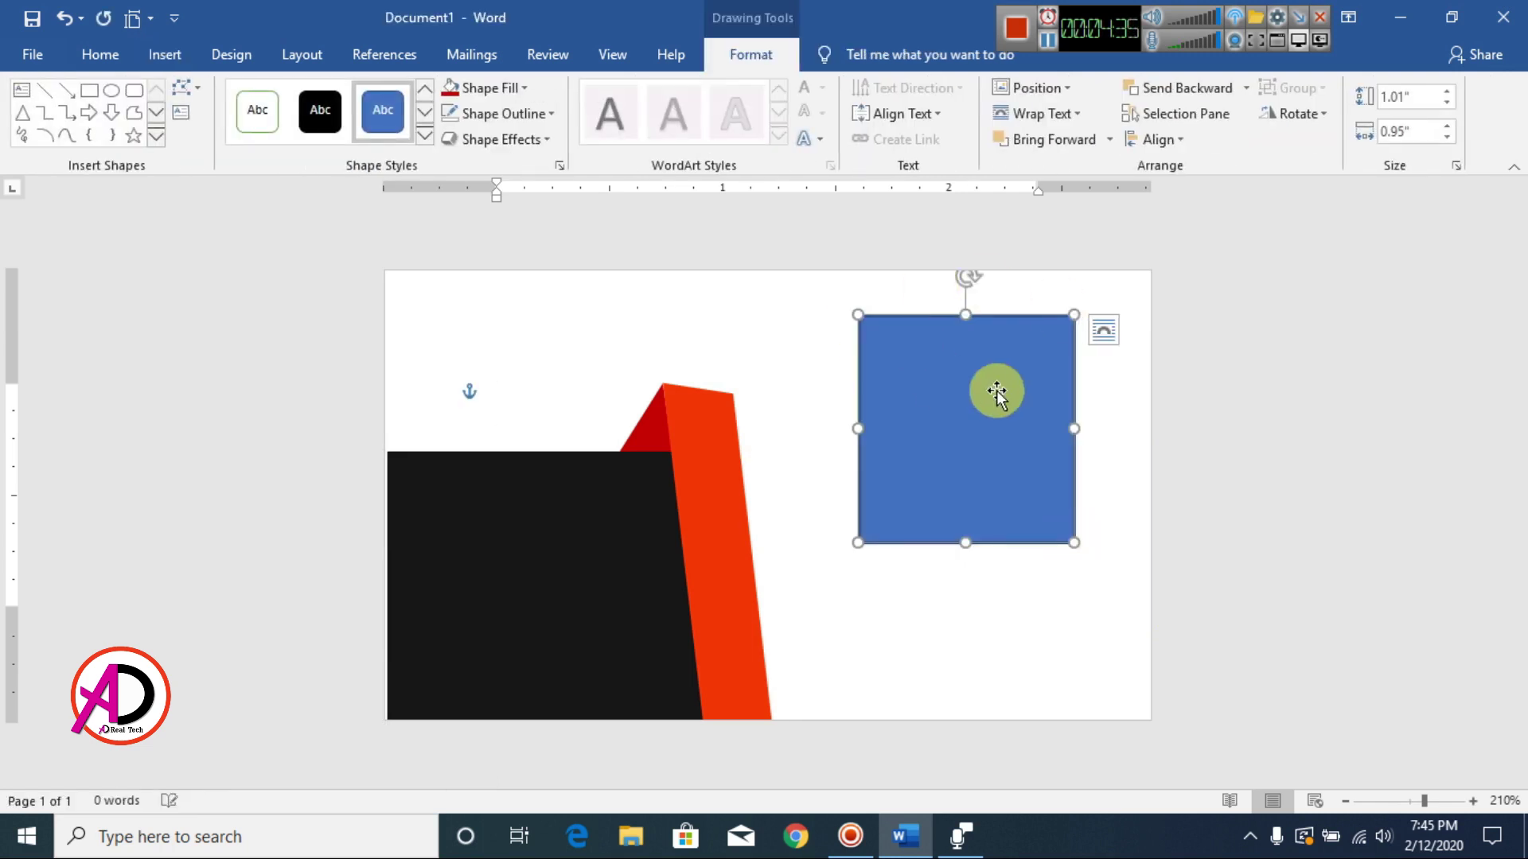
{"action": "left_click_drag", "start_coordinate": [965, 409], "coordinate": [987, 450]}
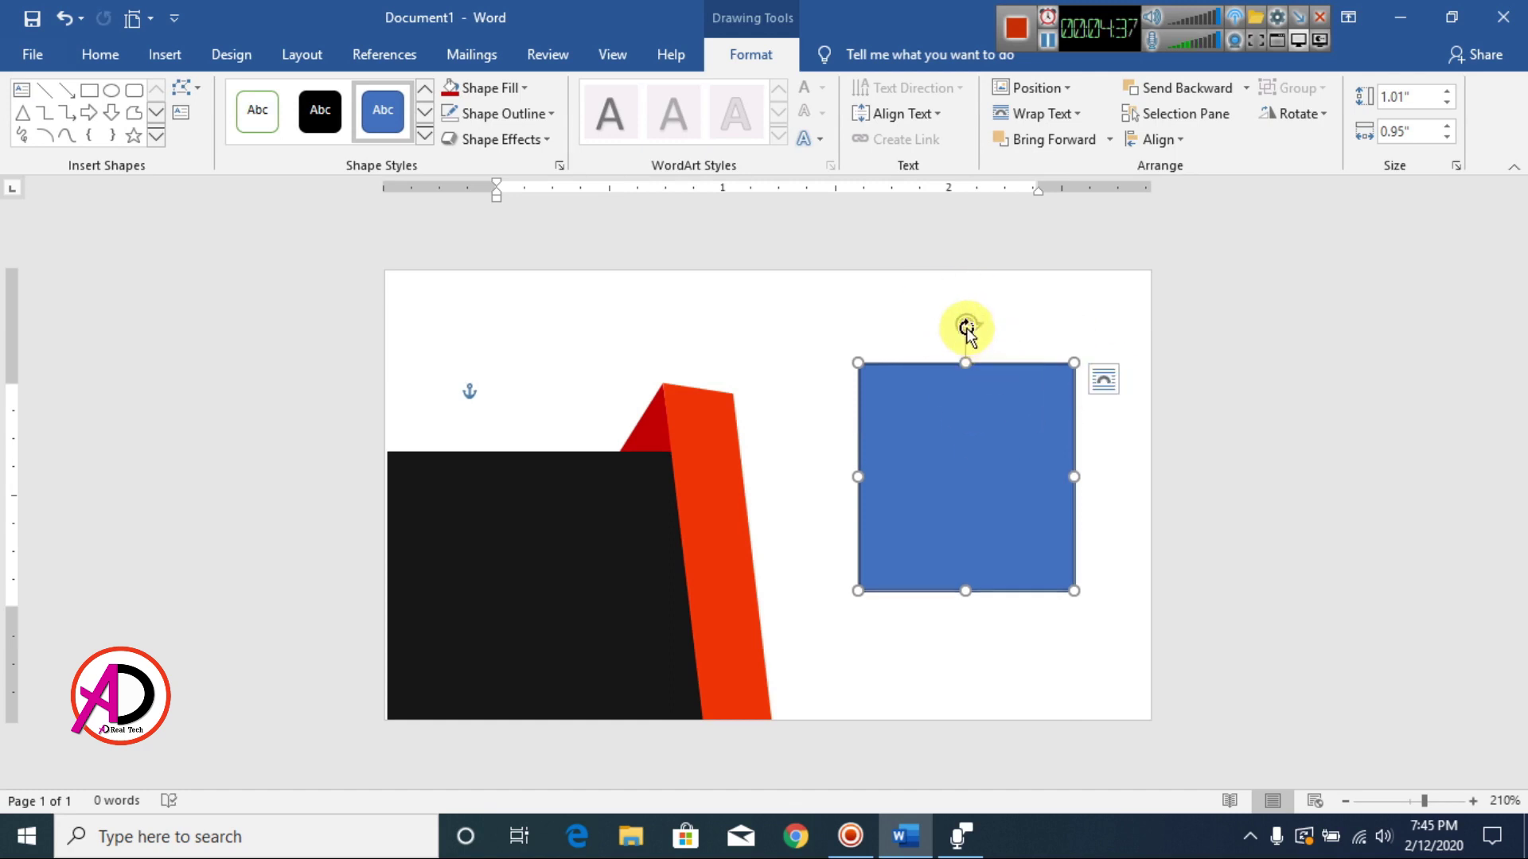
{"action": "left_click_drag", "start_coordinate": [966, 327], "coordinate": [890, 346]}
{"action": "left_click_drag", "start_coordinate": [1086, 467], "coordinate": [1204, 398]}
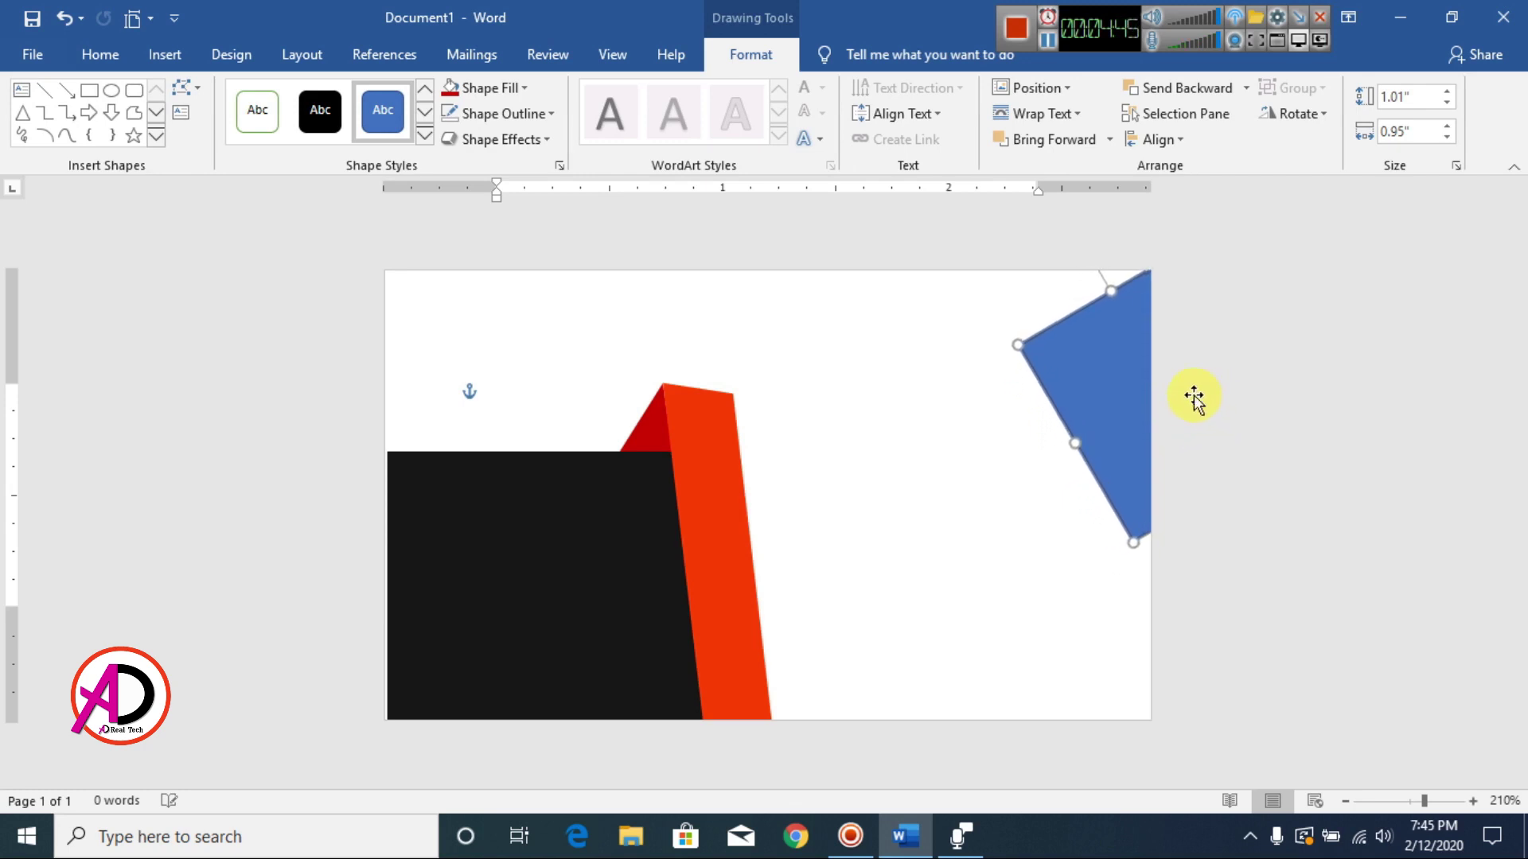
- Fill the tilted shape with the recent orange and remove its outline
{"action": "left_click", "coordinate": [506, 86]}
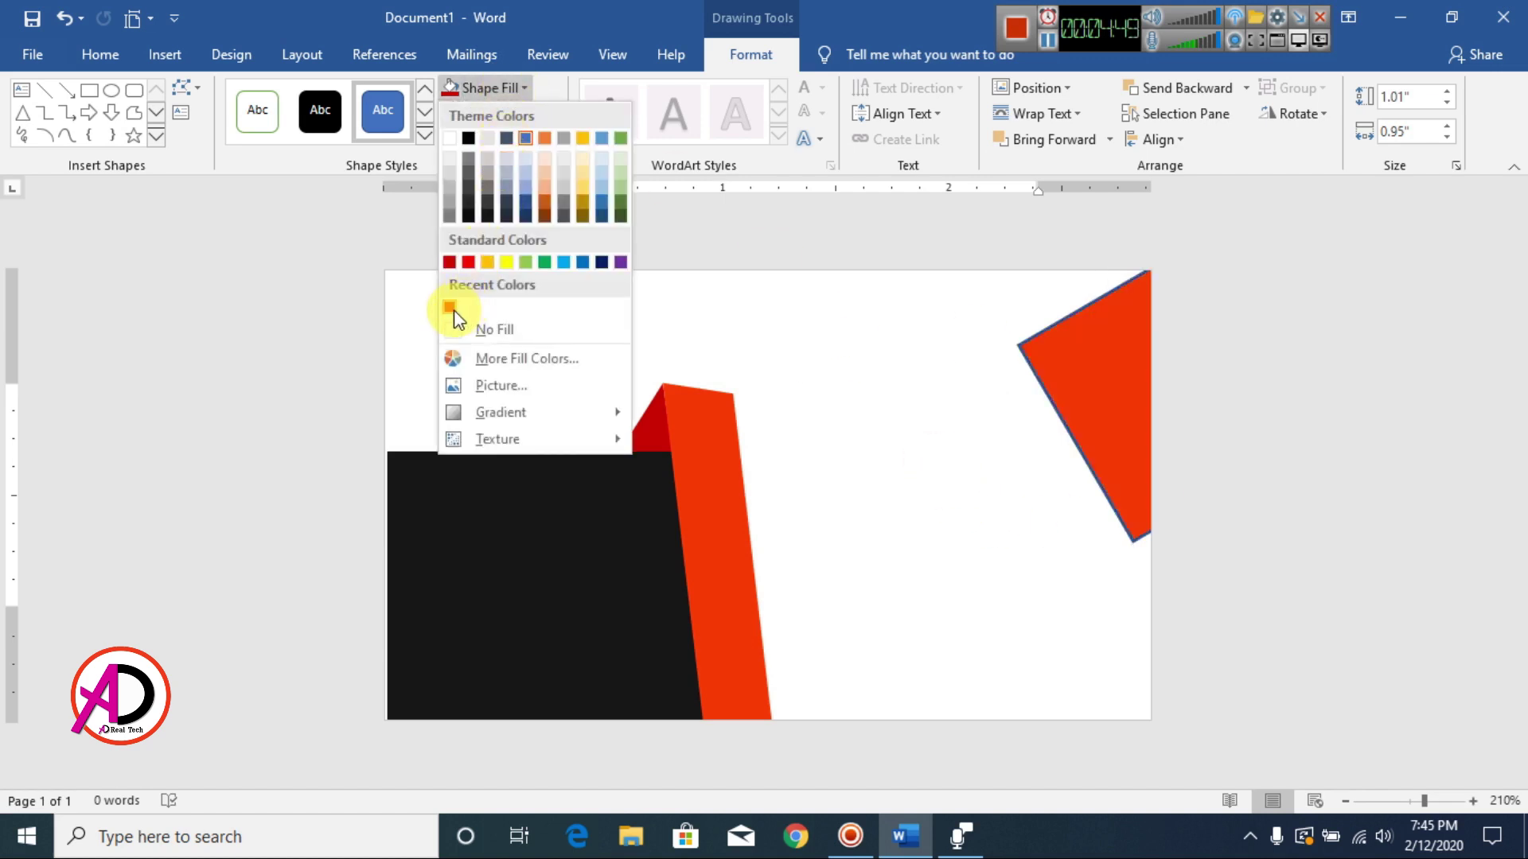
{"action": "left_click", "coordinate": [450, 309]}
{"action": "left_click", "coordinate": [507, 113]}
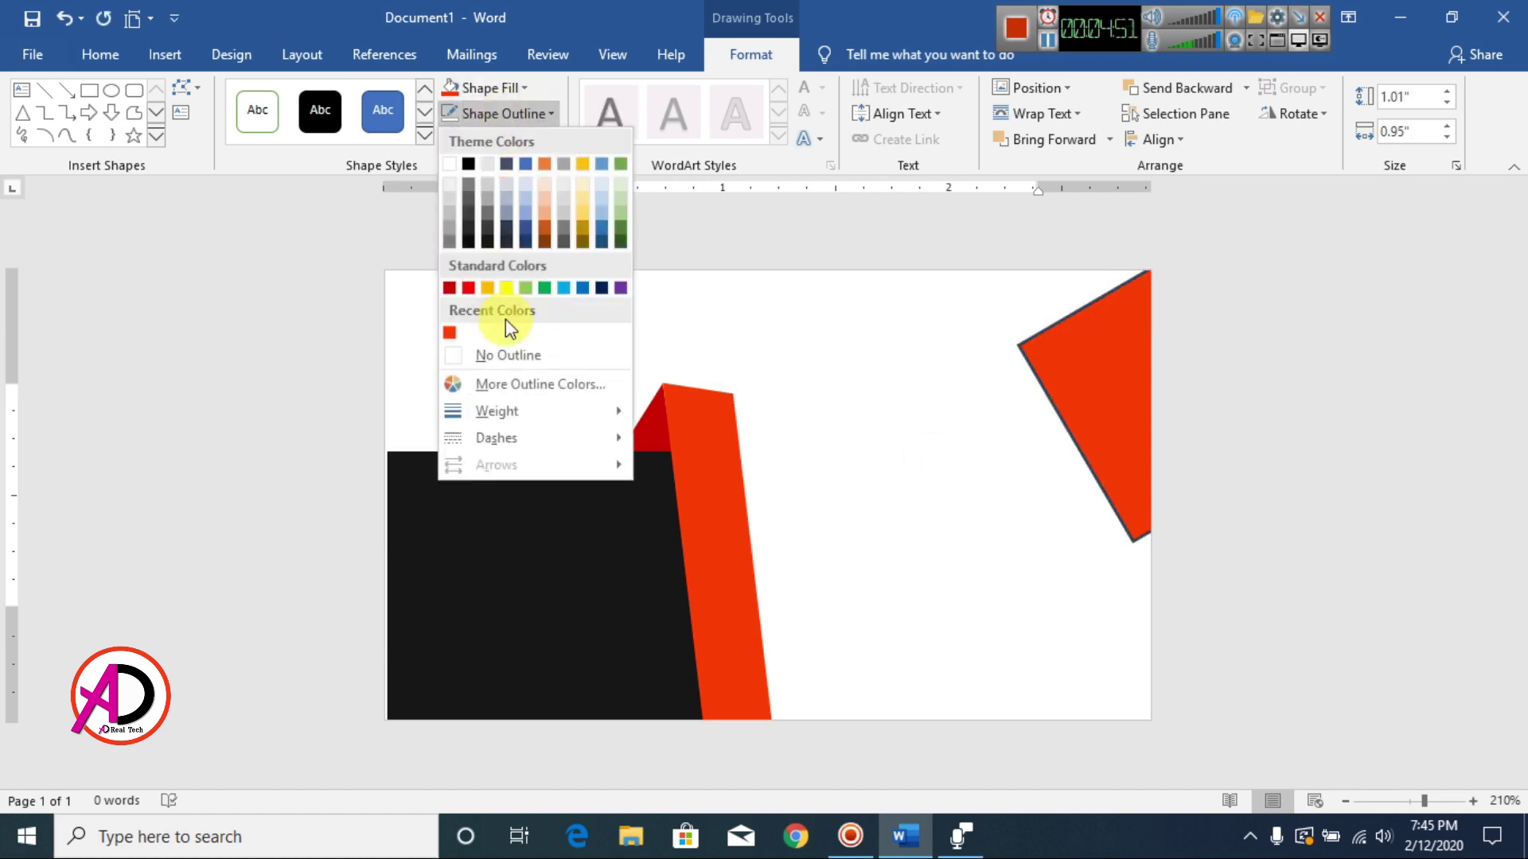
{"action": "left_click", "coordinate": [525, 362]}
{"action": "left_click", "coordinate": [969, 597]}
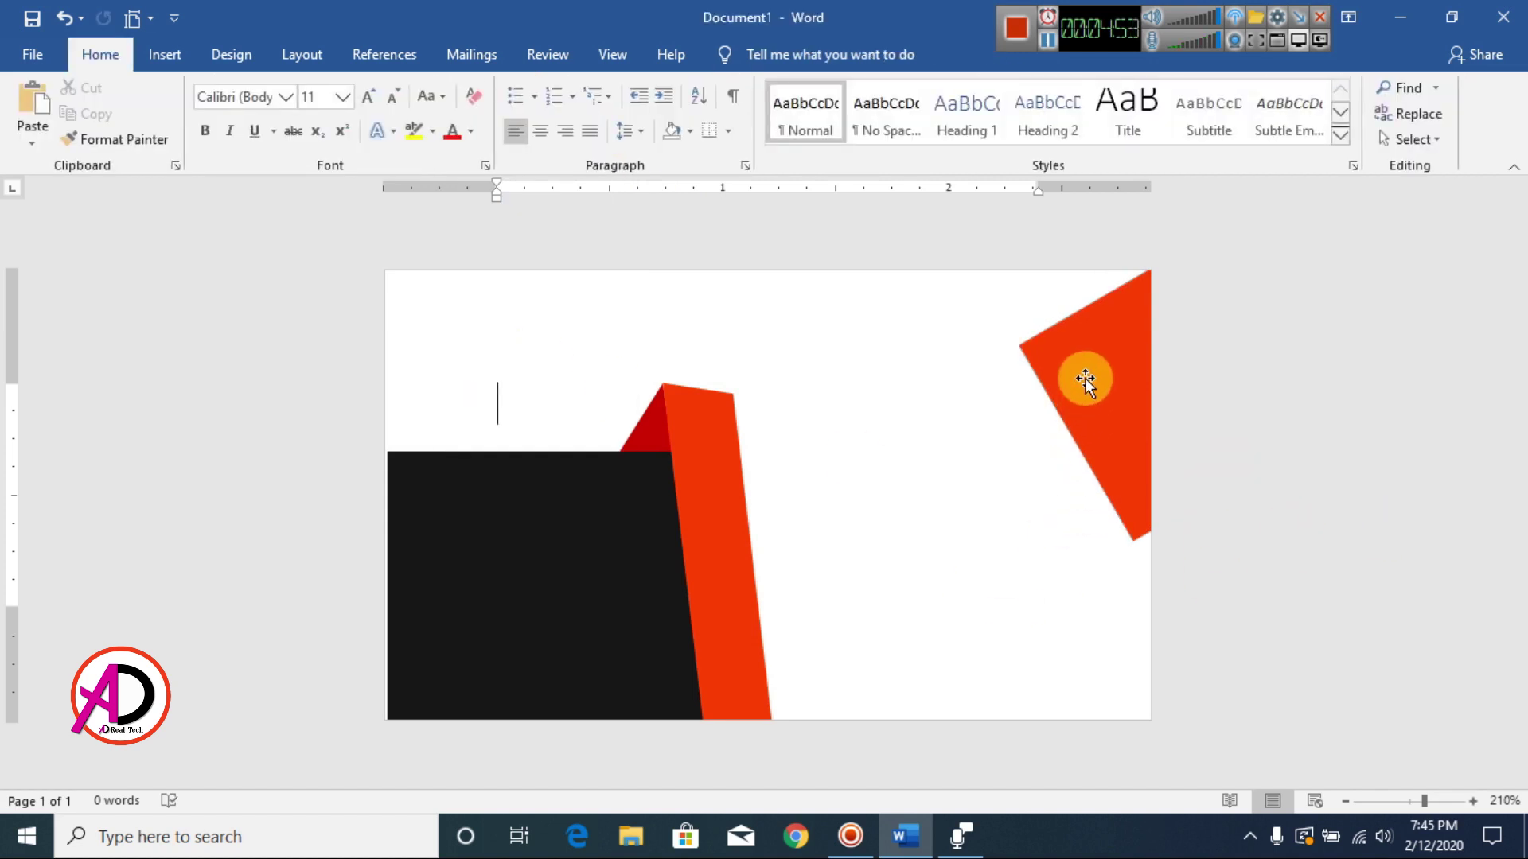
- Set the top-right orange shape's fill transparency to about 59% in Format Shape
{"action": "right_click", "coordinate": [1093, 350]}
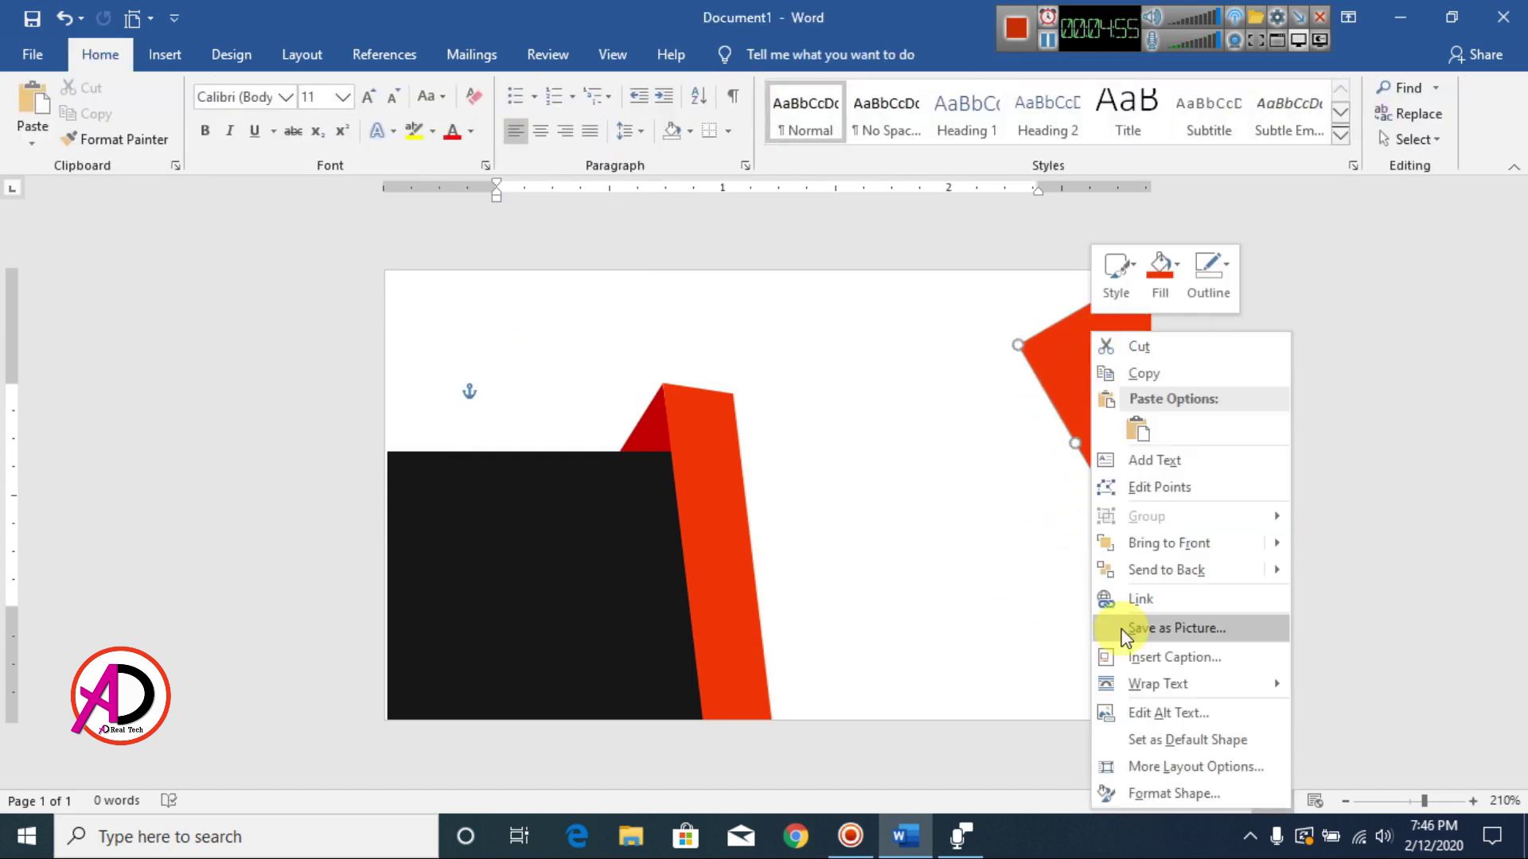
{"action": "left_click", "coordinate": [1162, 796]}
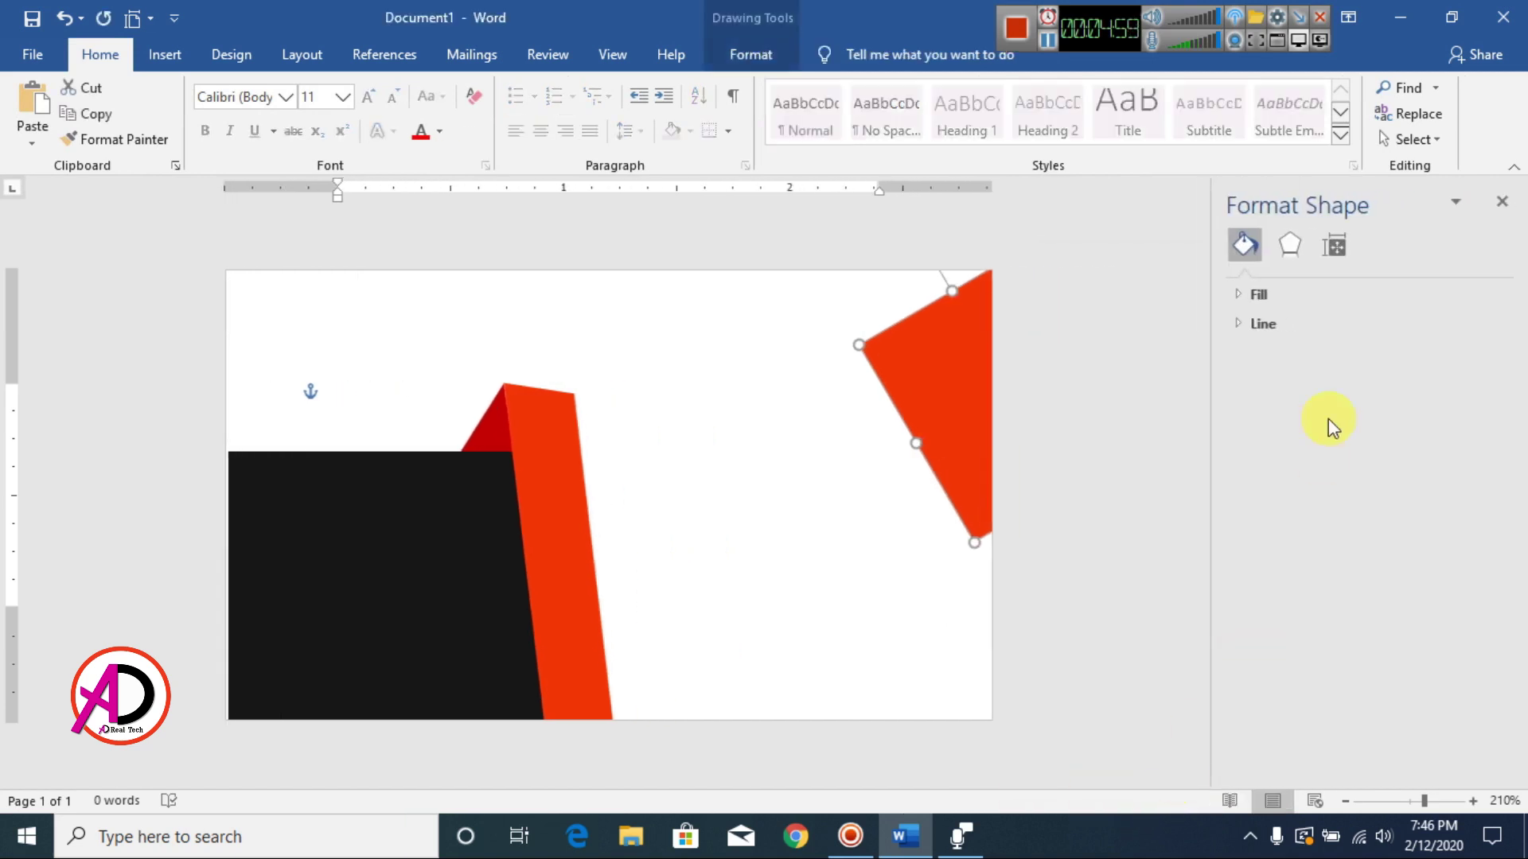
{"action": "left_click", "coordinate": [1238, 294]}
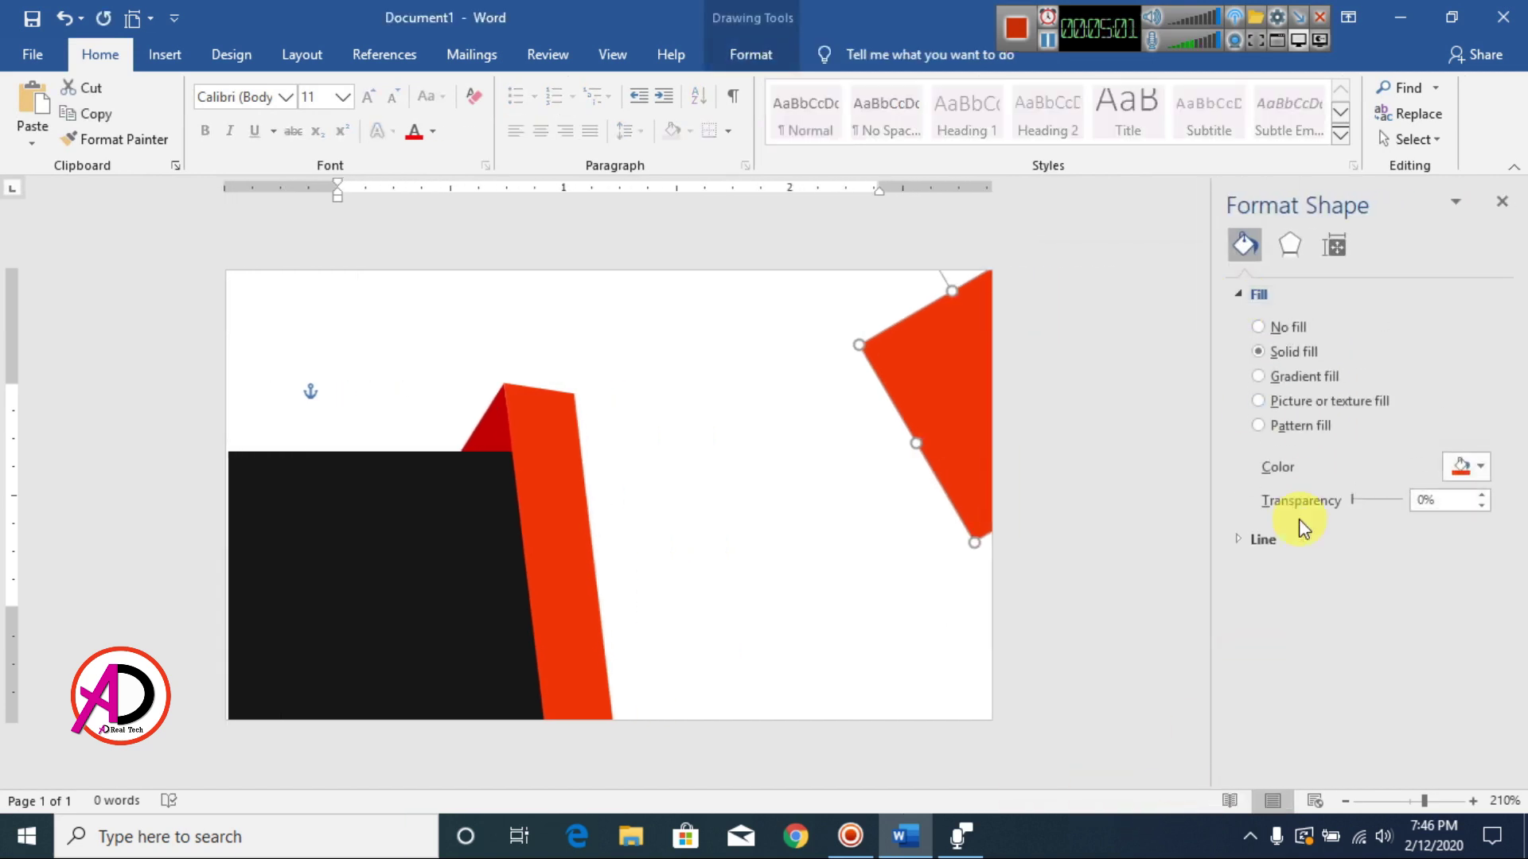
{"action": "left_click_drag", "start_coordinate": [1351, 499], "coordinate": [1381, 509]}
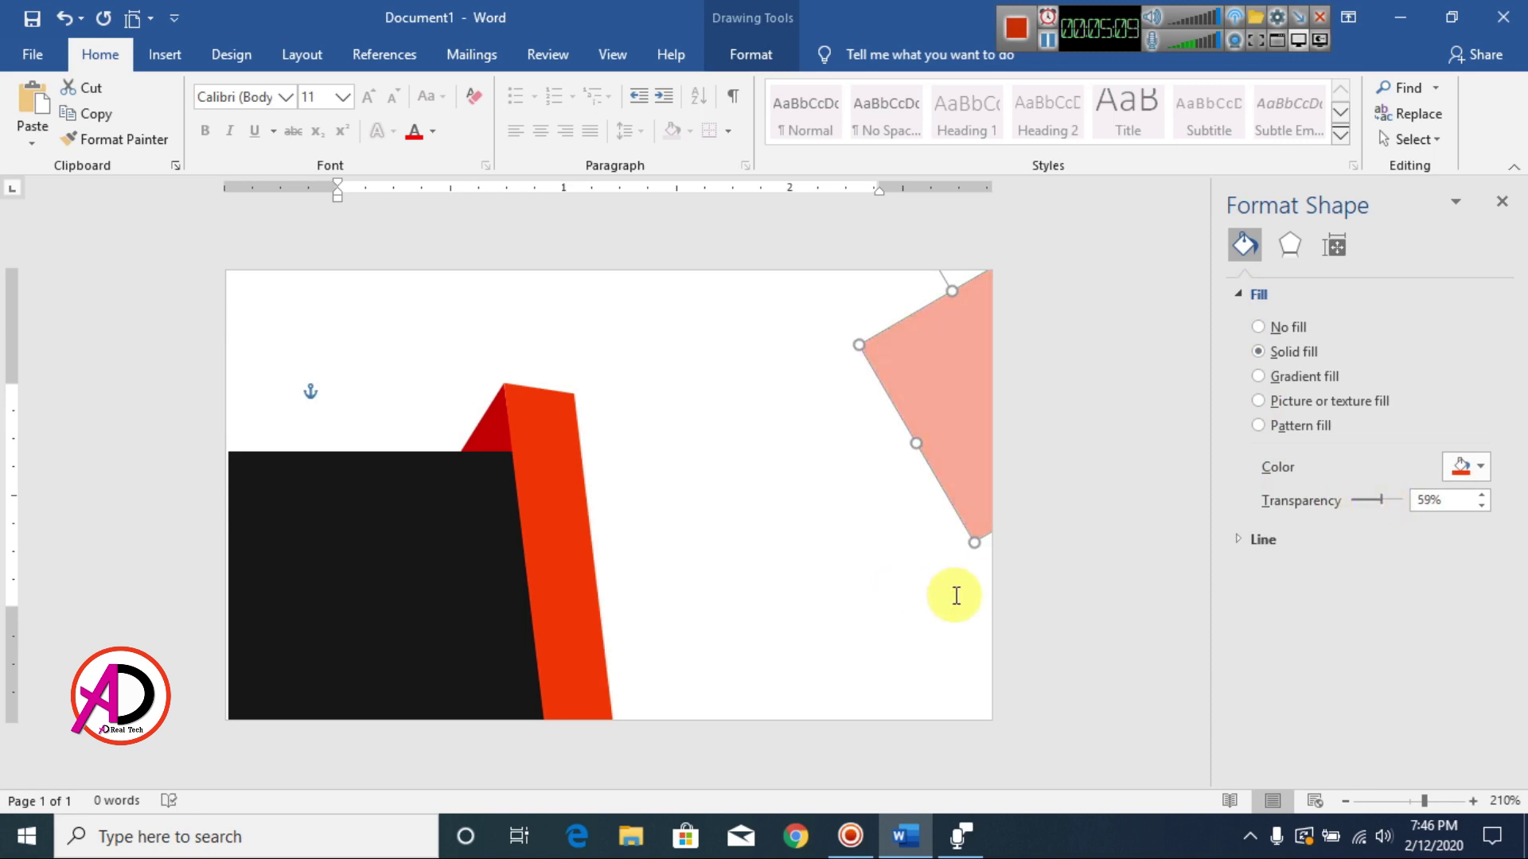
{"action": "left_click", "coordinate": [1012, 530]}
- Close the Format Shape pane and bring the card back into view
{"action": "left_click", "coordinate": [1501, 207]}
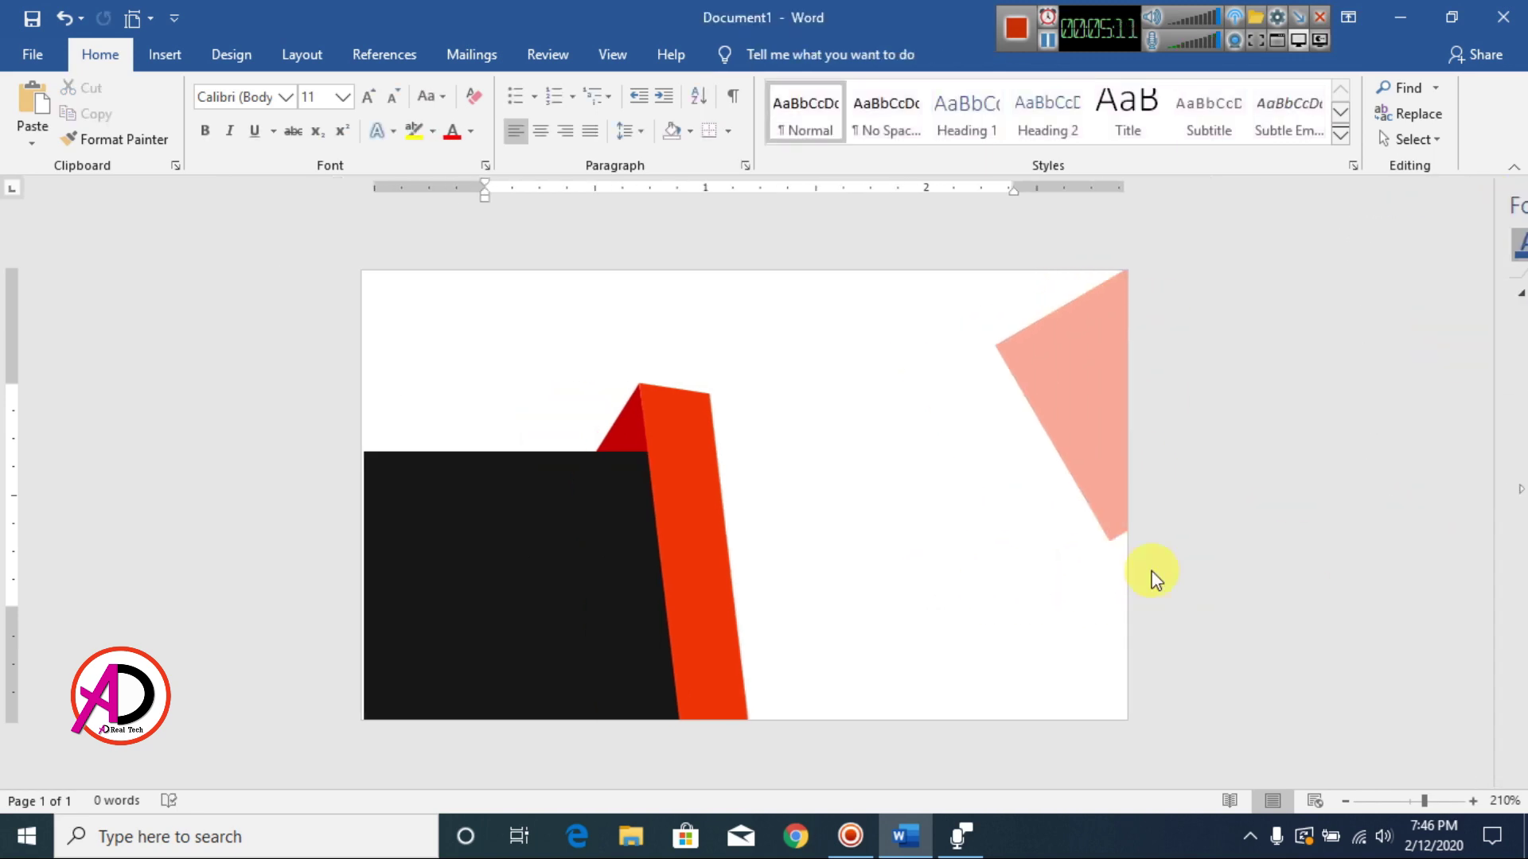
{"action": "scroll", "coordinate": [1057, 587], "scroll_direction": "down", "scroll_amount": 1}
{"action": "scroll", "coordinate": [989, 562], "scroll_direction": "up", "scroll_amount": 2}
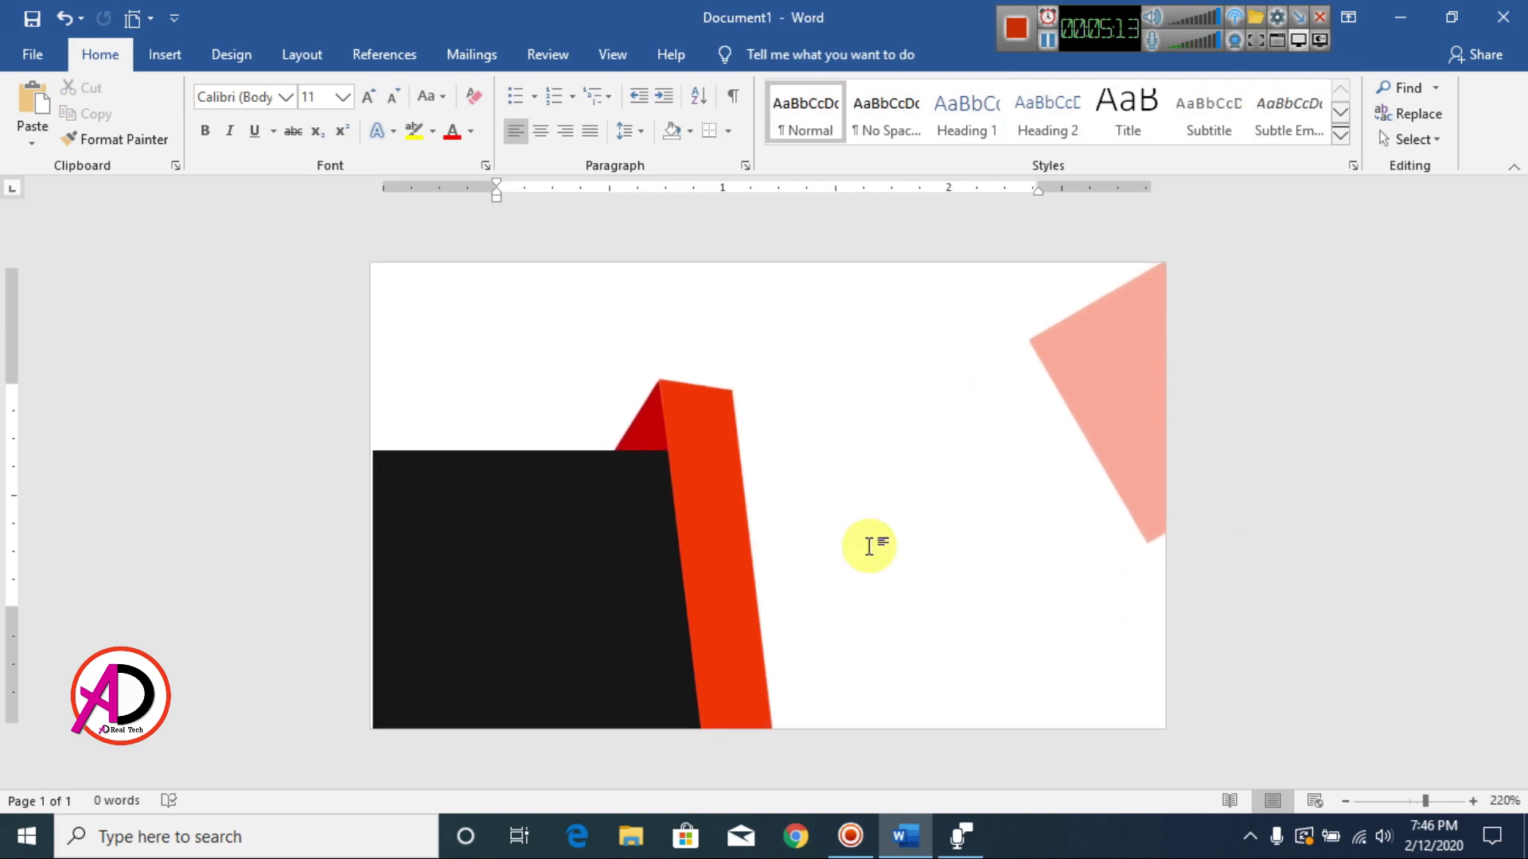
{"action": "scroll", "coordinate": [983, 530], "scroll_direction": "up", "scroll_amount": 2}
{"action": "scroll", "coordinate": [1005, 563], "scroll_direction": "down", "scroll_amount": 3}
{"action": "scroll", "coordinate": [1013, 518], "scroll_direction": "up", "scroll_amount": 2}
{"action": "scroll", "coordinate": [1135, 665], "scroll_direction": "down", "scroll_amount": 3}
{"action": "scroll", "coordinate": [449, 515], "scroll_direction": "up", "scroll_amount": 1}
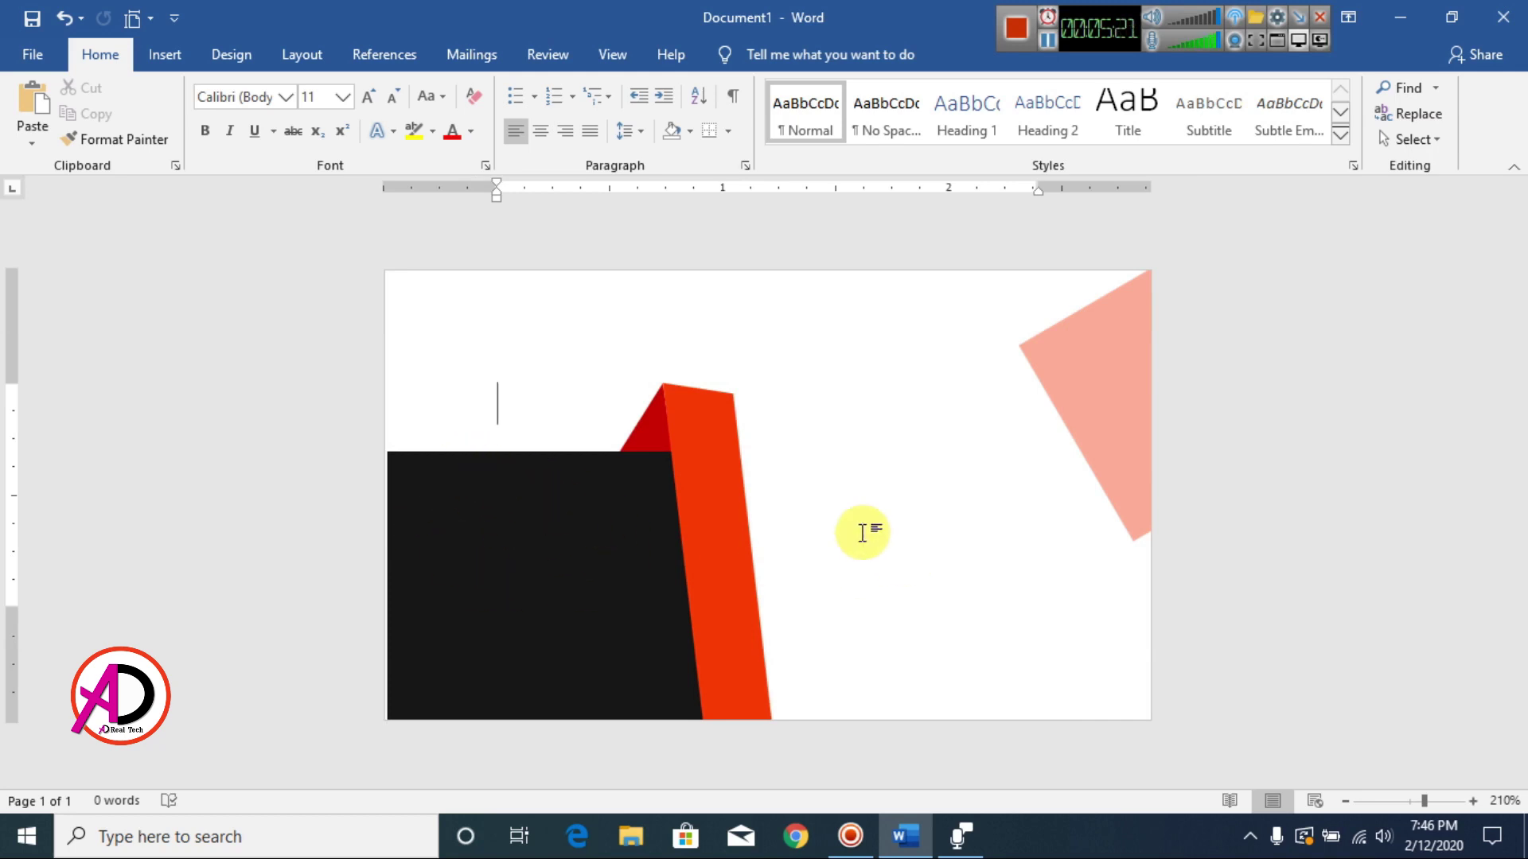
- Insert the Ad Real Logo picture from the computer's drives
{"action": "left_click", "coordinate": [164, 55]}
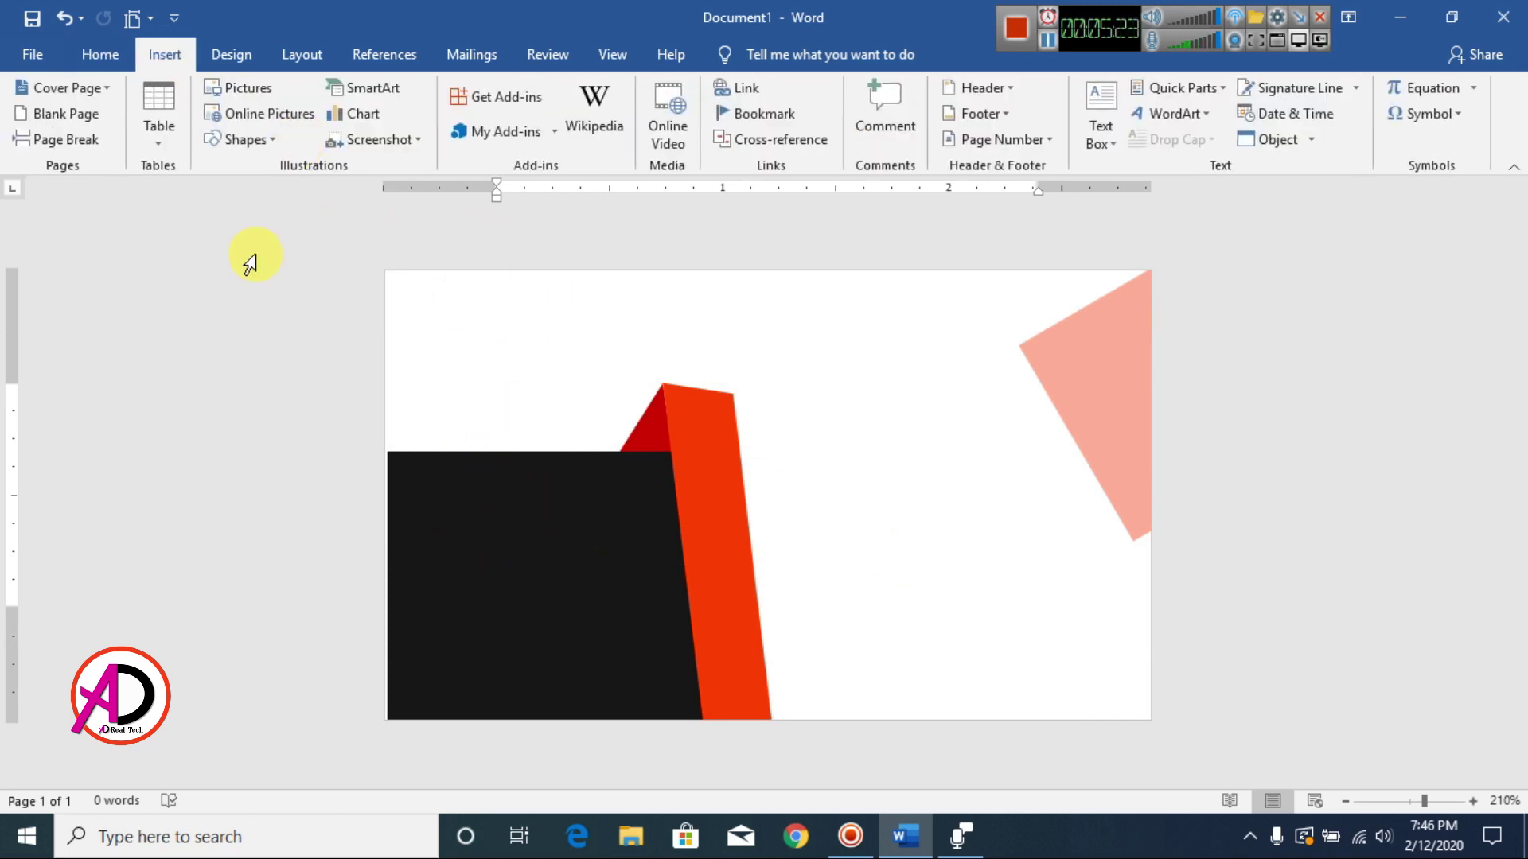
{"action": "left_click", "coordinate": [250, 92]}
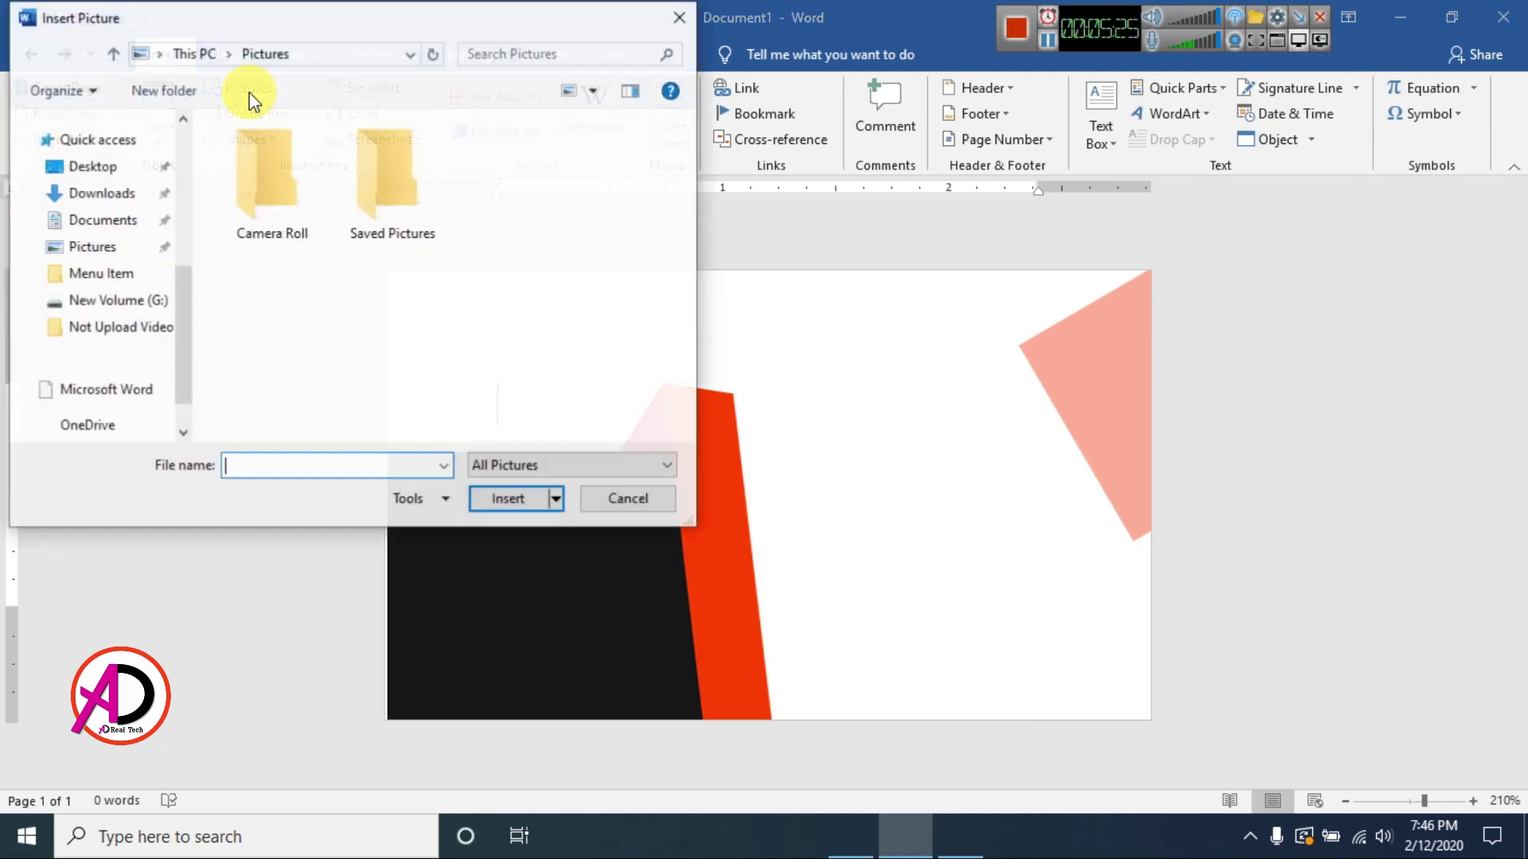
{"action": "left_click", "coordinate": [150, 381]}
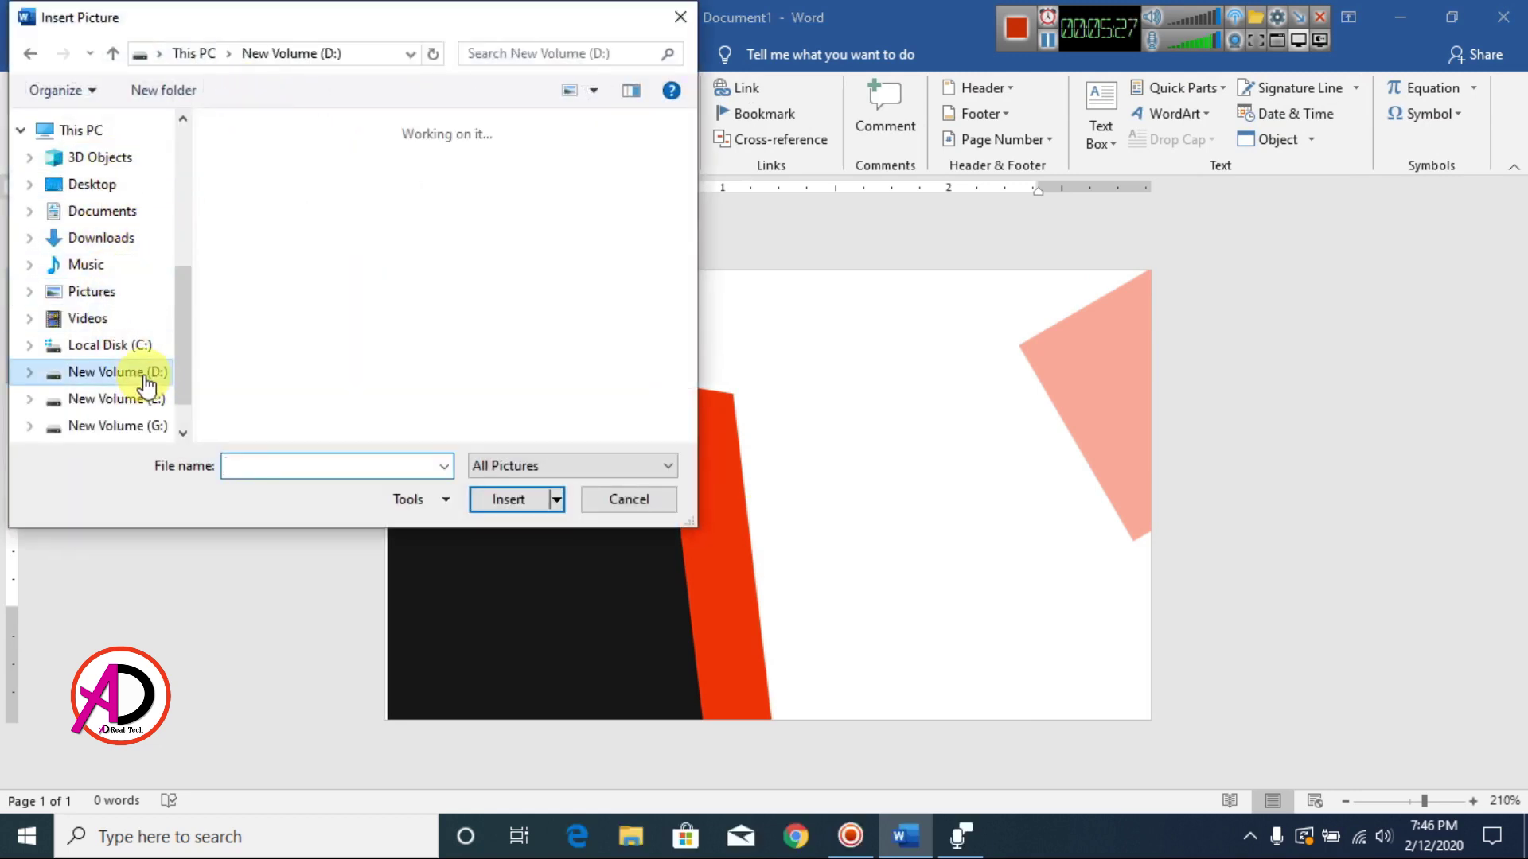
{"action": "scroll", "coordinate": [683, 265], "scroll_direction": "down", "scroll_amount": 1}
{"action": "left_click_drag", "start_coordinate": [683, 265], "coordinate": [681, 331]}
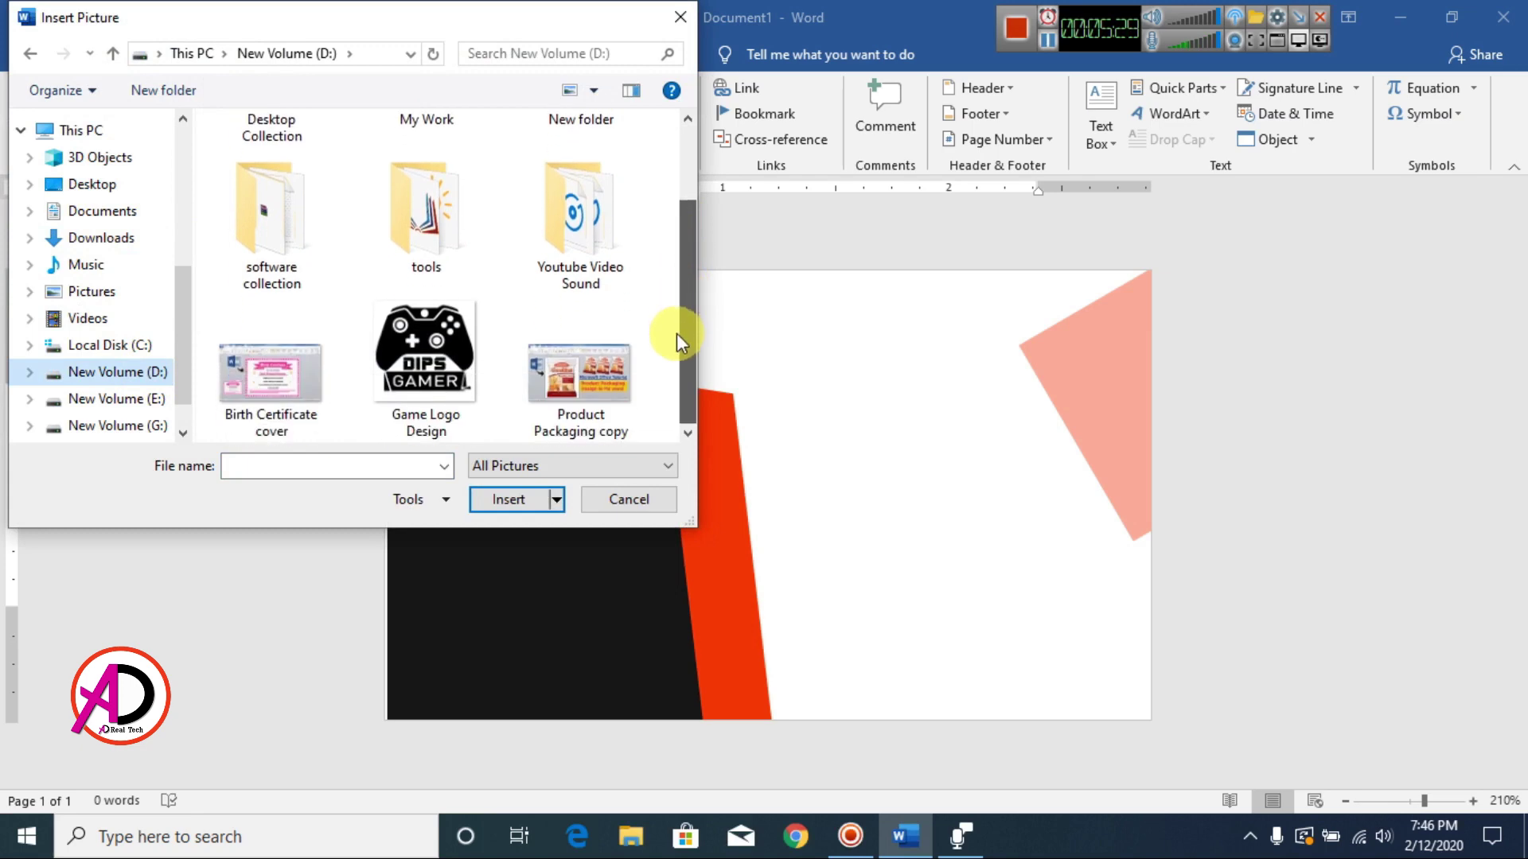
{"action": "left_click", "coordinate": [131, 399]}
{"action": "left_click_drag", "start_coordinate": [682, 210], "coordinate": [727, 203]}
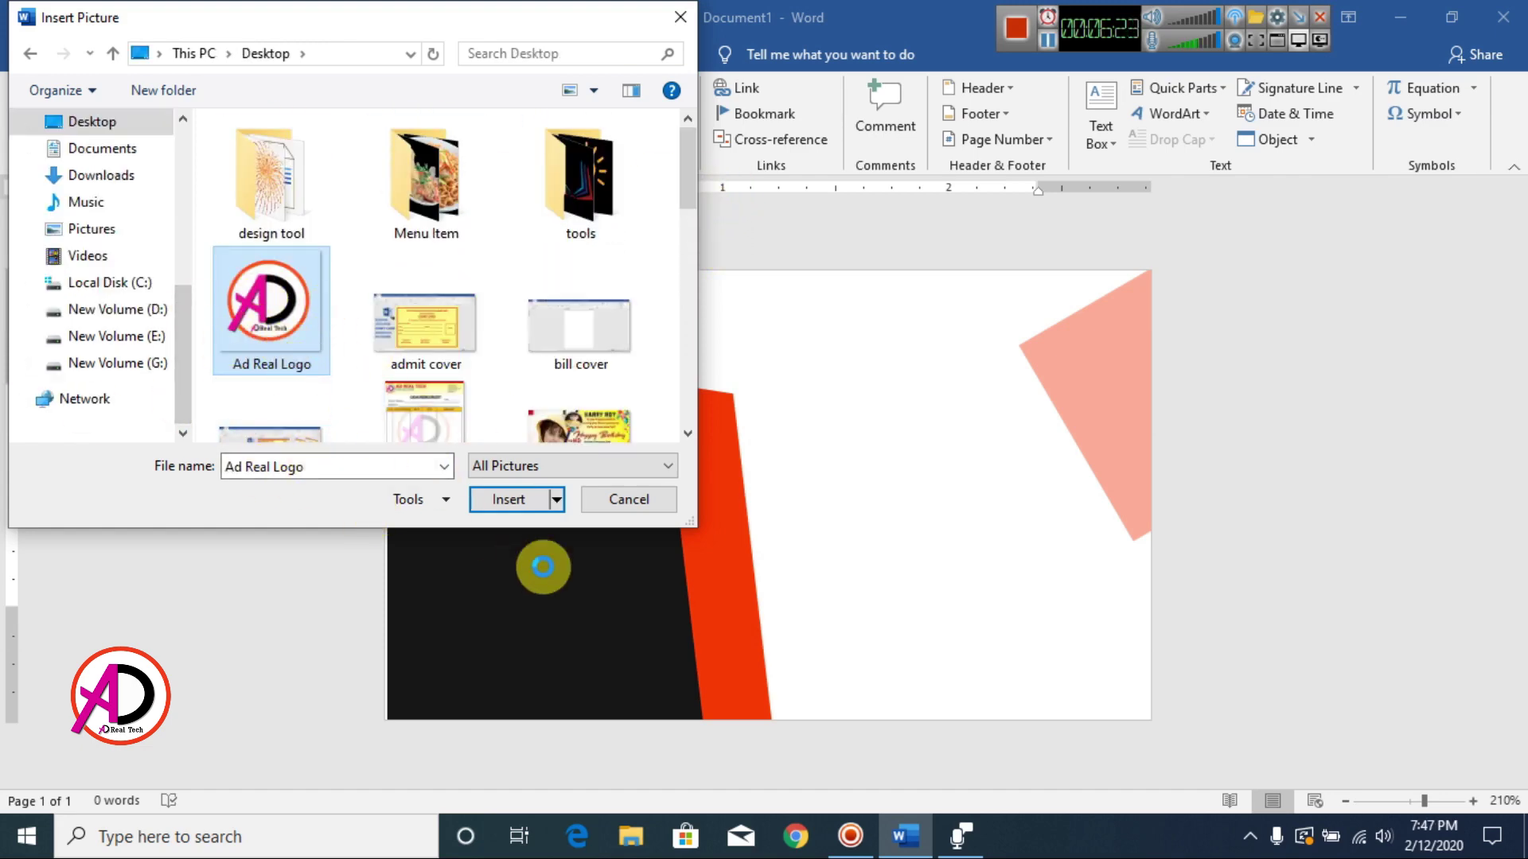
{"action": "left_click", "coordinate": [528, 509]}
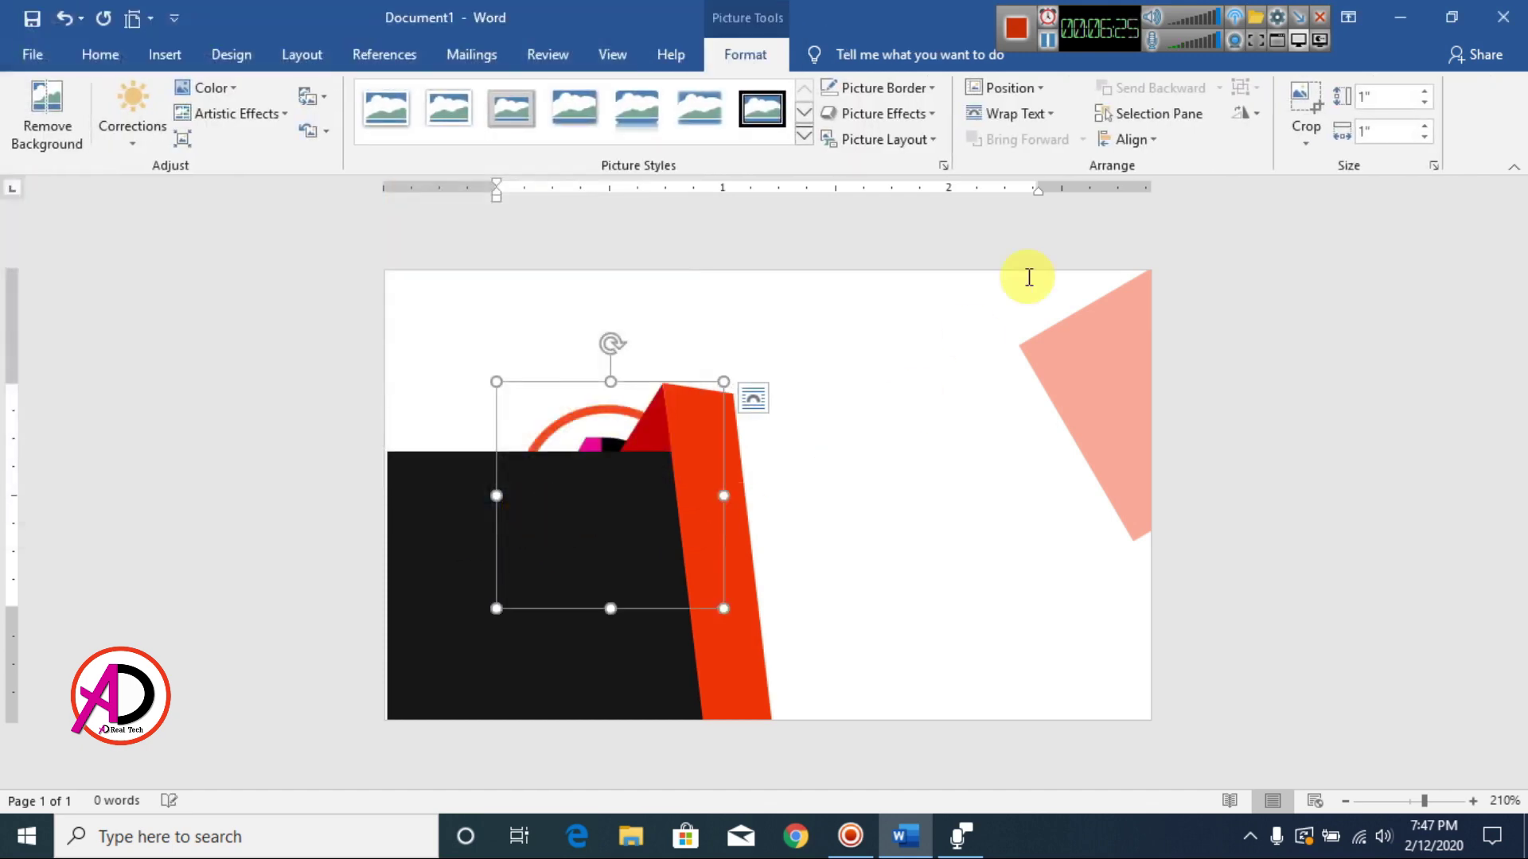
- Set the logo In Front of Text, shrink it to 0.48 in, and place it on the black panel
{"action": "left_click", "coordinate": [1003, 118]}
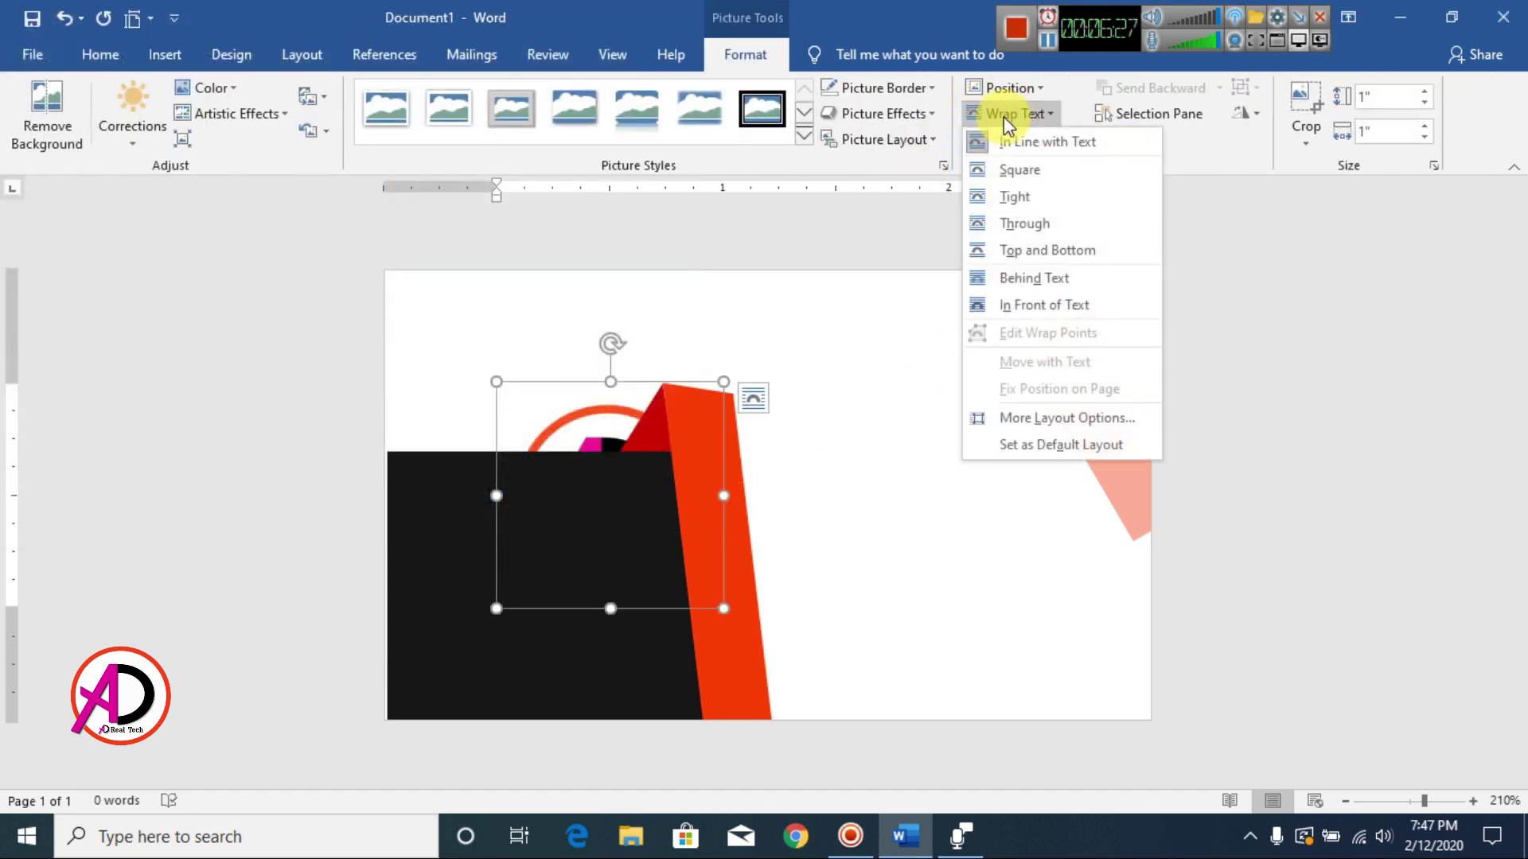
{"action": "left_click", "coordinate": [1035, 315]}
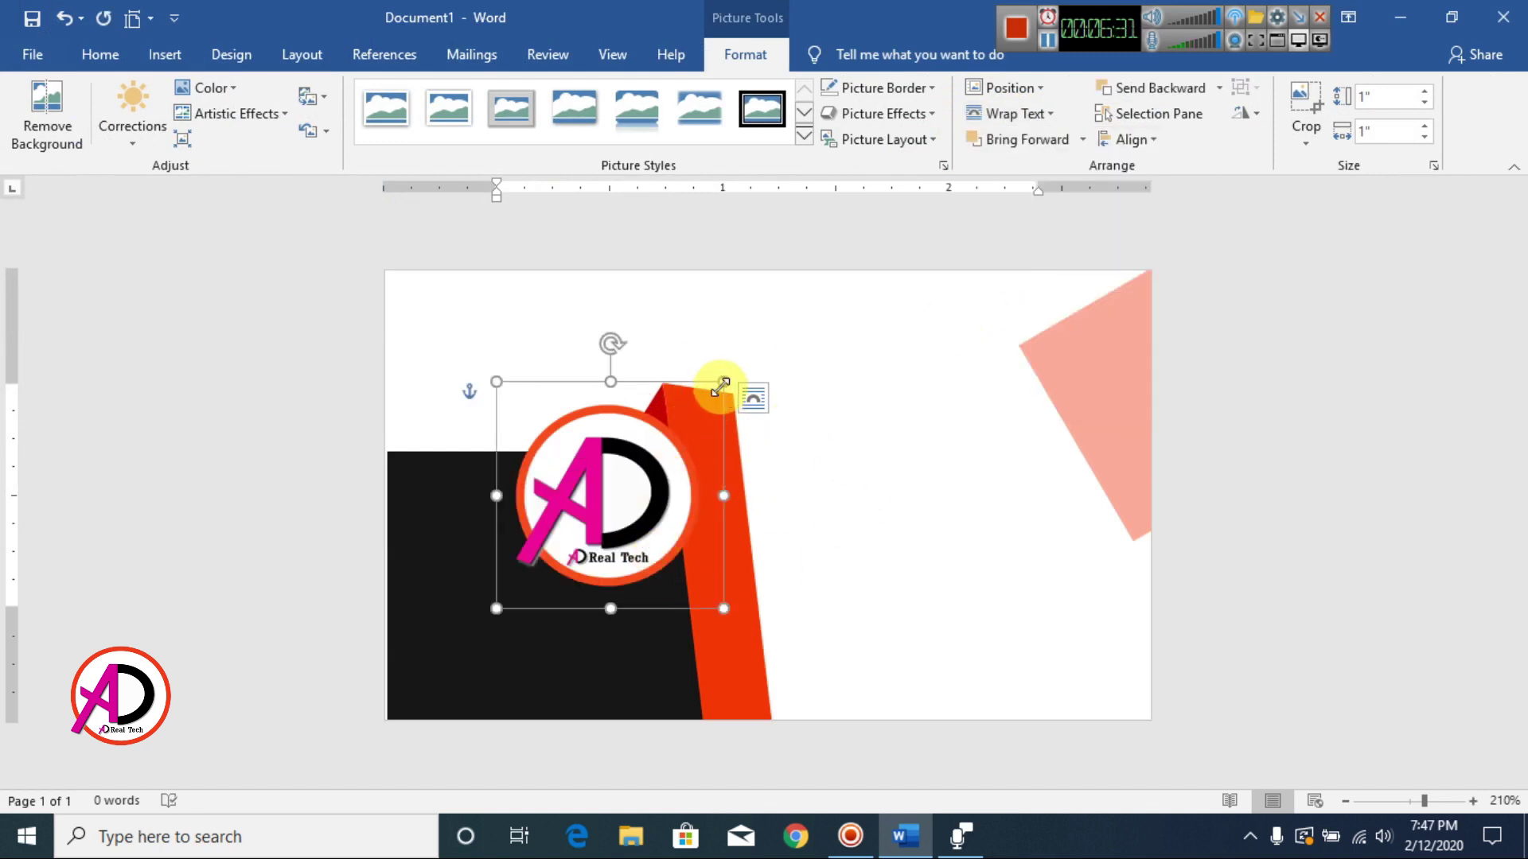
{"action": "left_click_drag", "start_coordinate": [721, 384], "coordinate": [571, 499]}
{"action": "mouse_move", "coordinate": [554, 558]}
{"action": "left_mouse_down"}
{"action": "mouse_move", "coordinate": [536, 546]}
{"action": "mouse_move", "coordinate": [551, 535]}
{"action": "left_mouse_up"}
{"action": "left_click", "coordinate": [856, 549]}
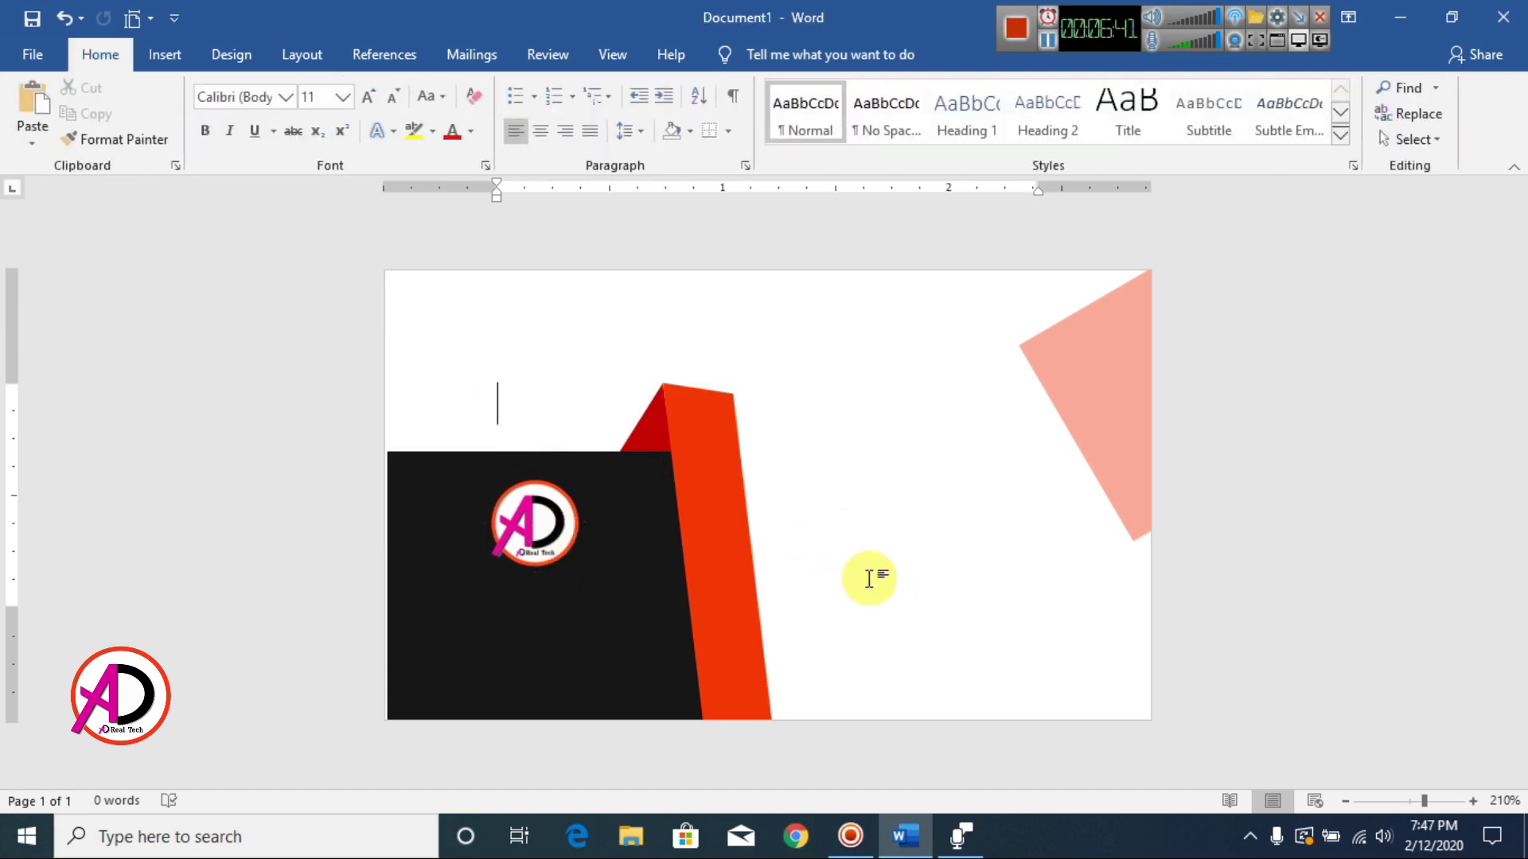
- Add first-style WordArt reading 'Ad Real Tech' and shrink its font twice to fit one line
{"action": "scroll", "coordinate": [860, 582], "scroll_direction": "up", "scroll_amount": 5}
{"action": "scroll", "coordinate": [822, 573], "scroll_direction": "down", "scroll_amount": 1}
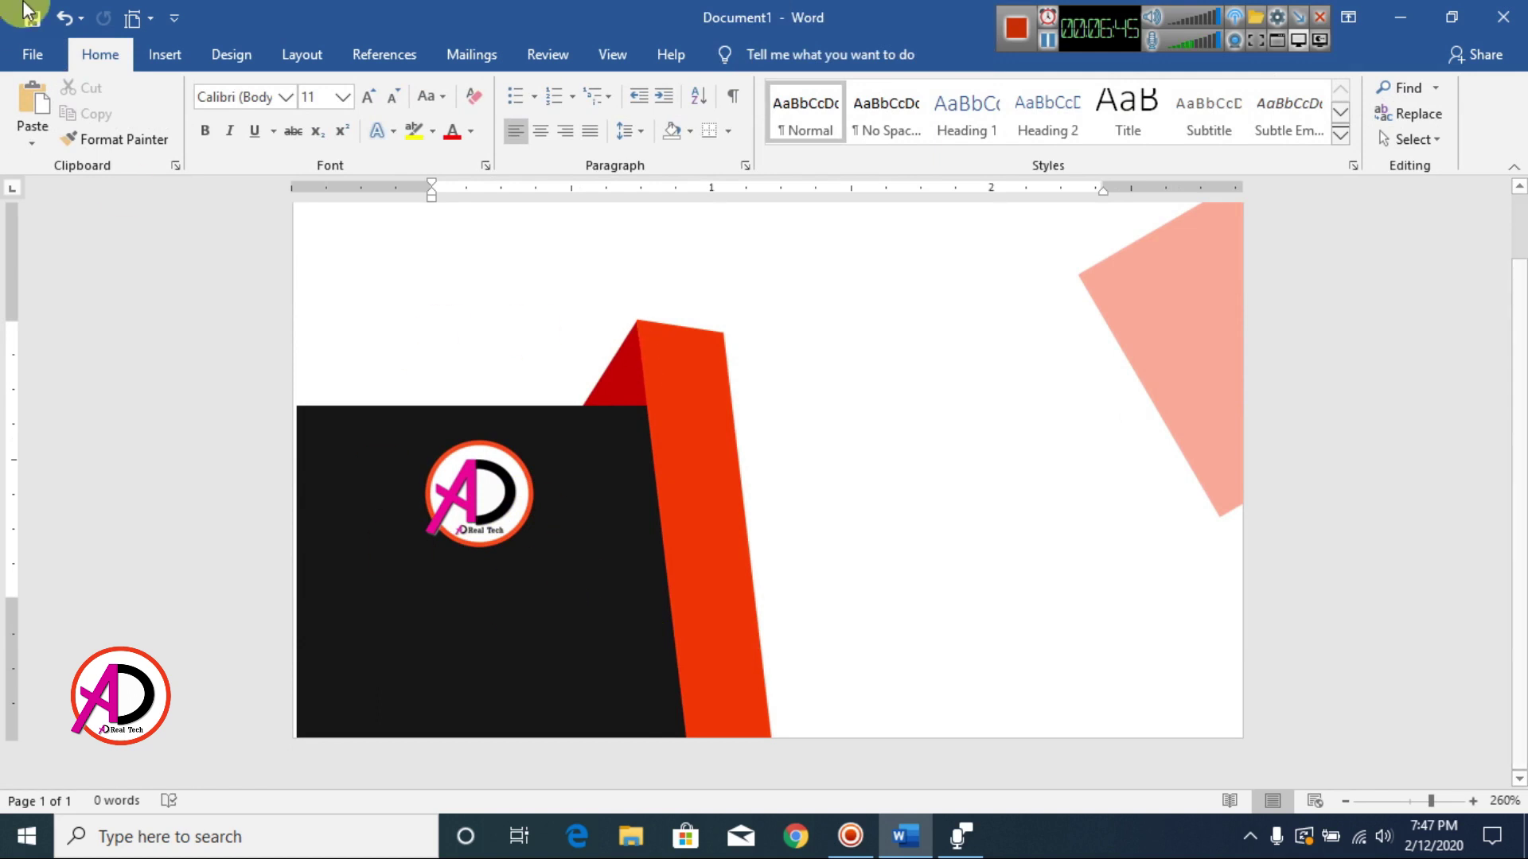
{"action": "left_click", "coordinate": [165, 54]}
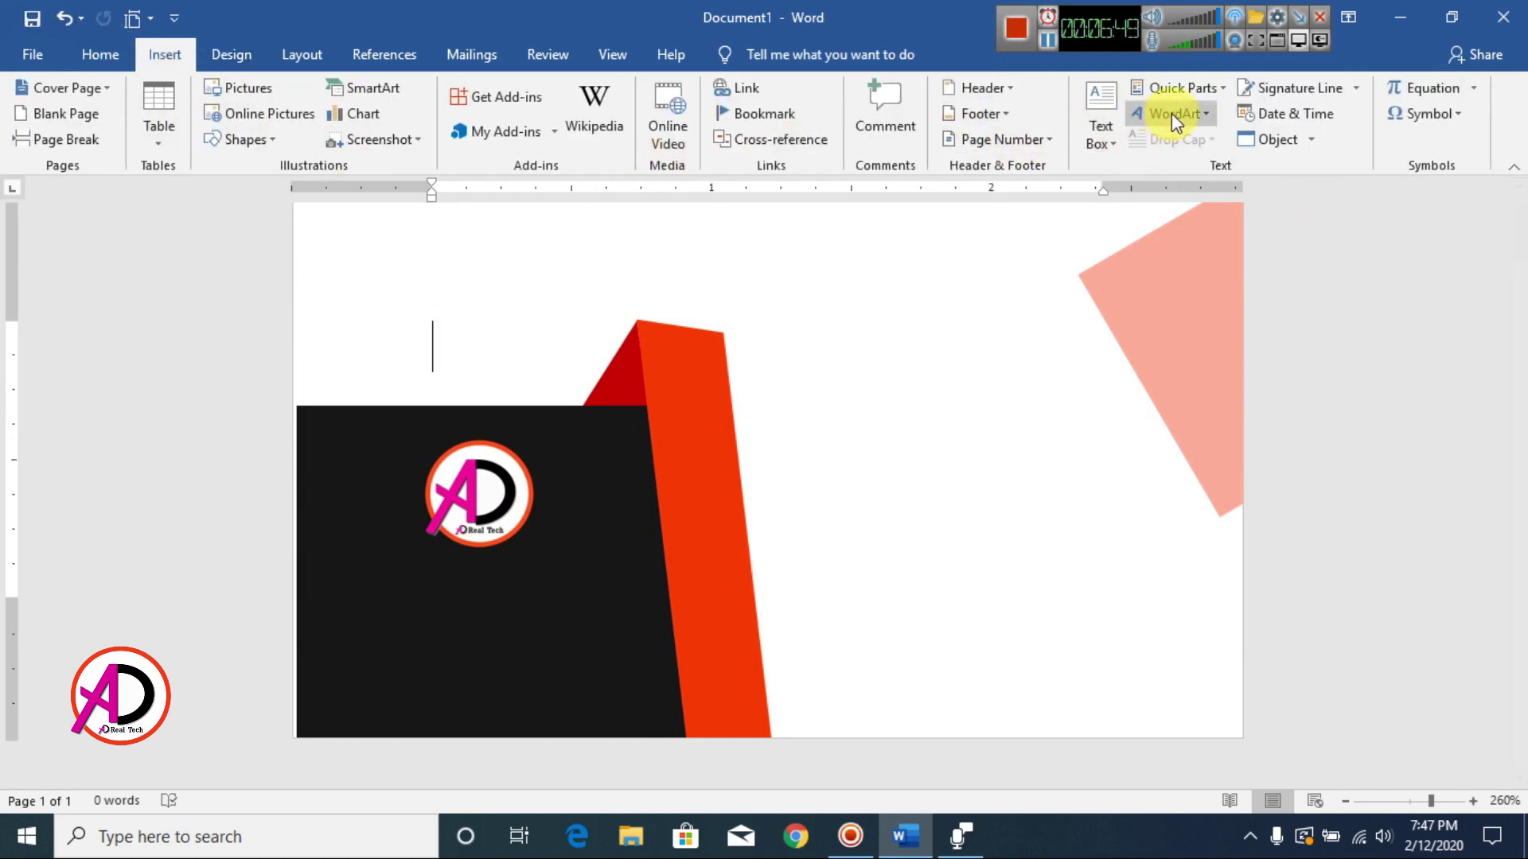
{"action": "left_click", "coordinate": [1171, 113]}
{"action": "left_click", "coordinate": [1170, 153]}
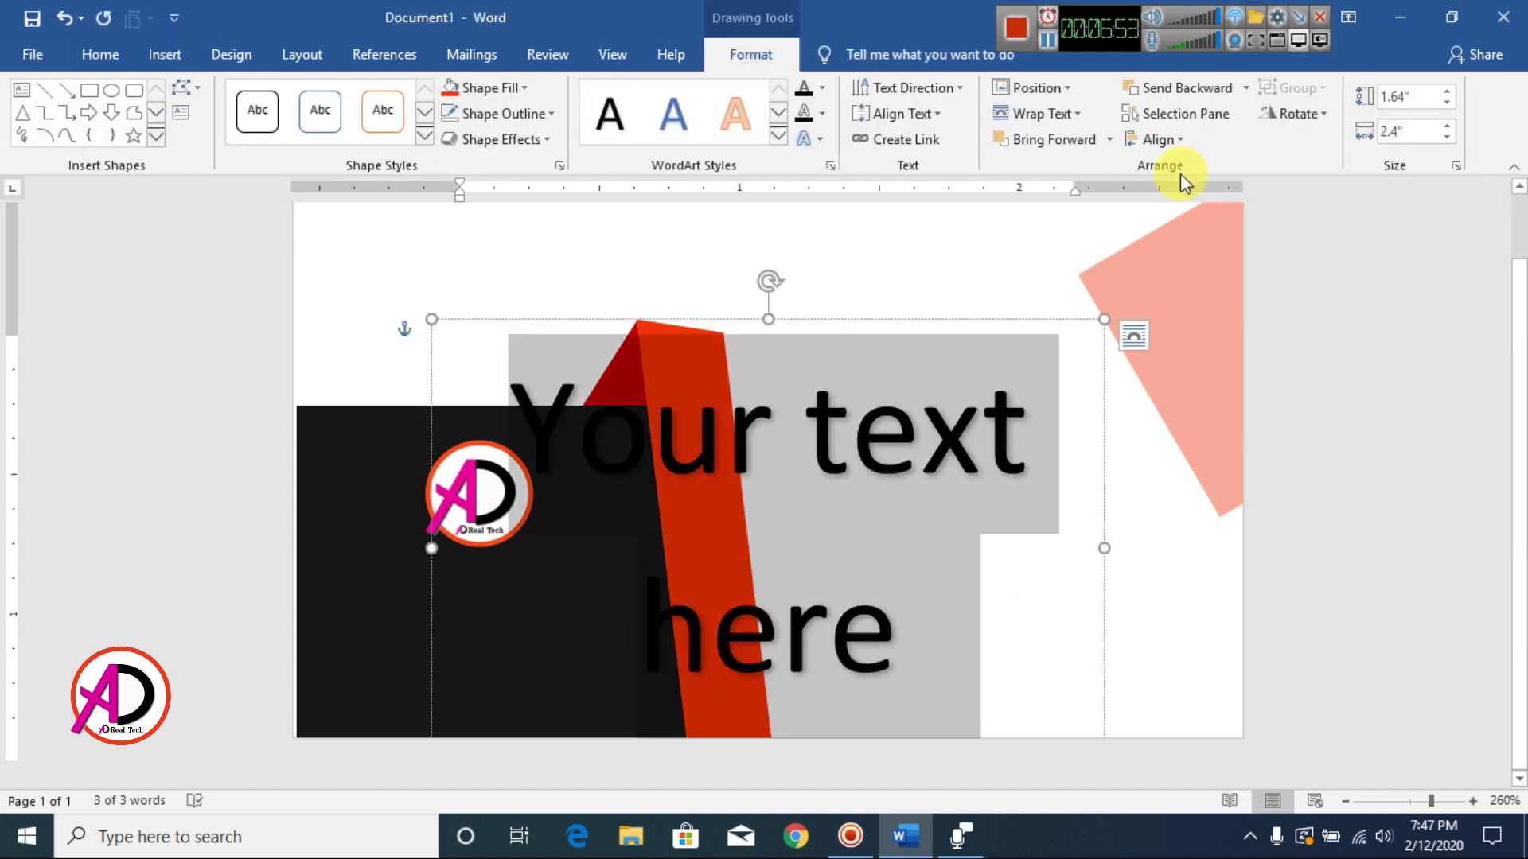
{"action": "type", "text": "Ad"}
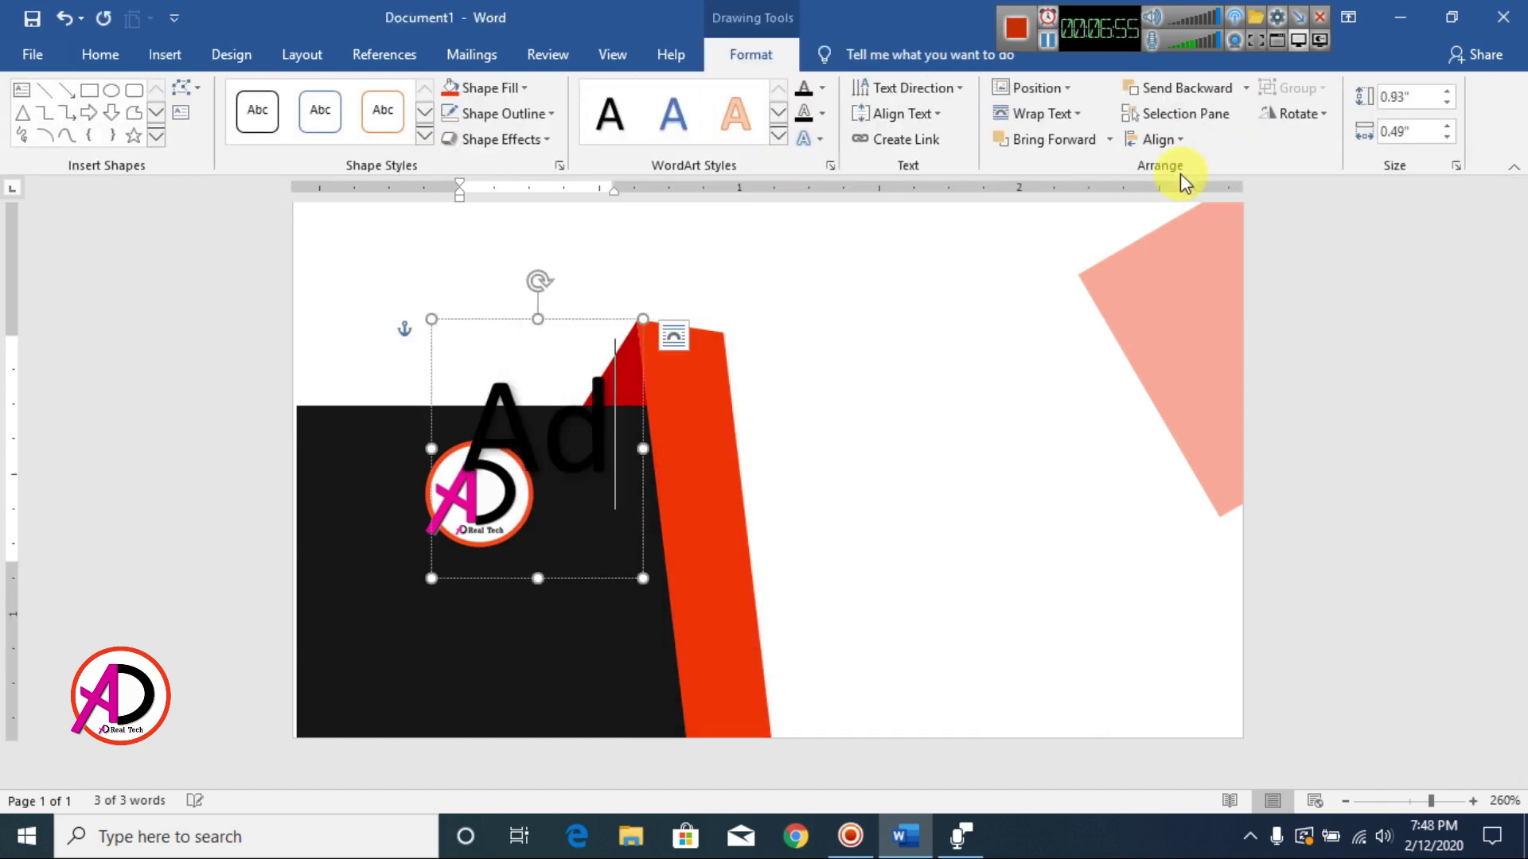
{"action": "type", "text": " Real"}
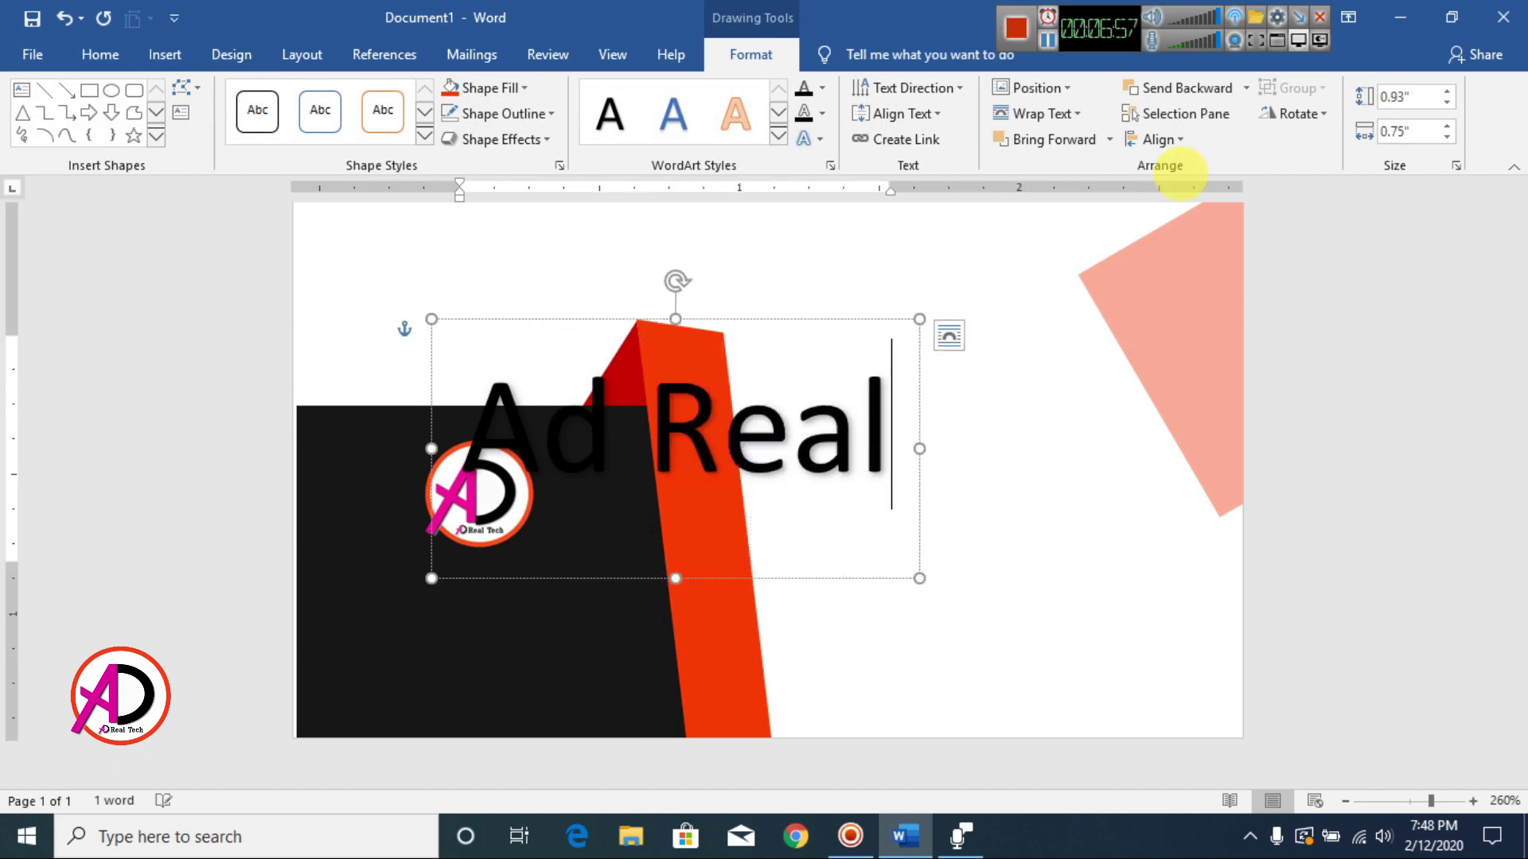
{"action": "type", "text": " Tech"}
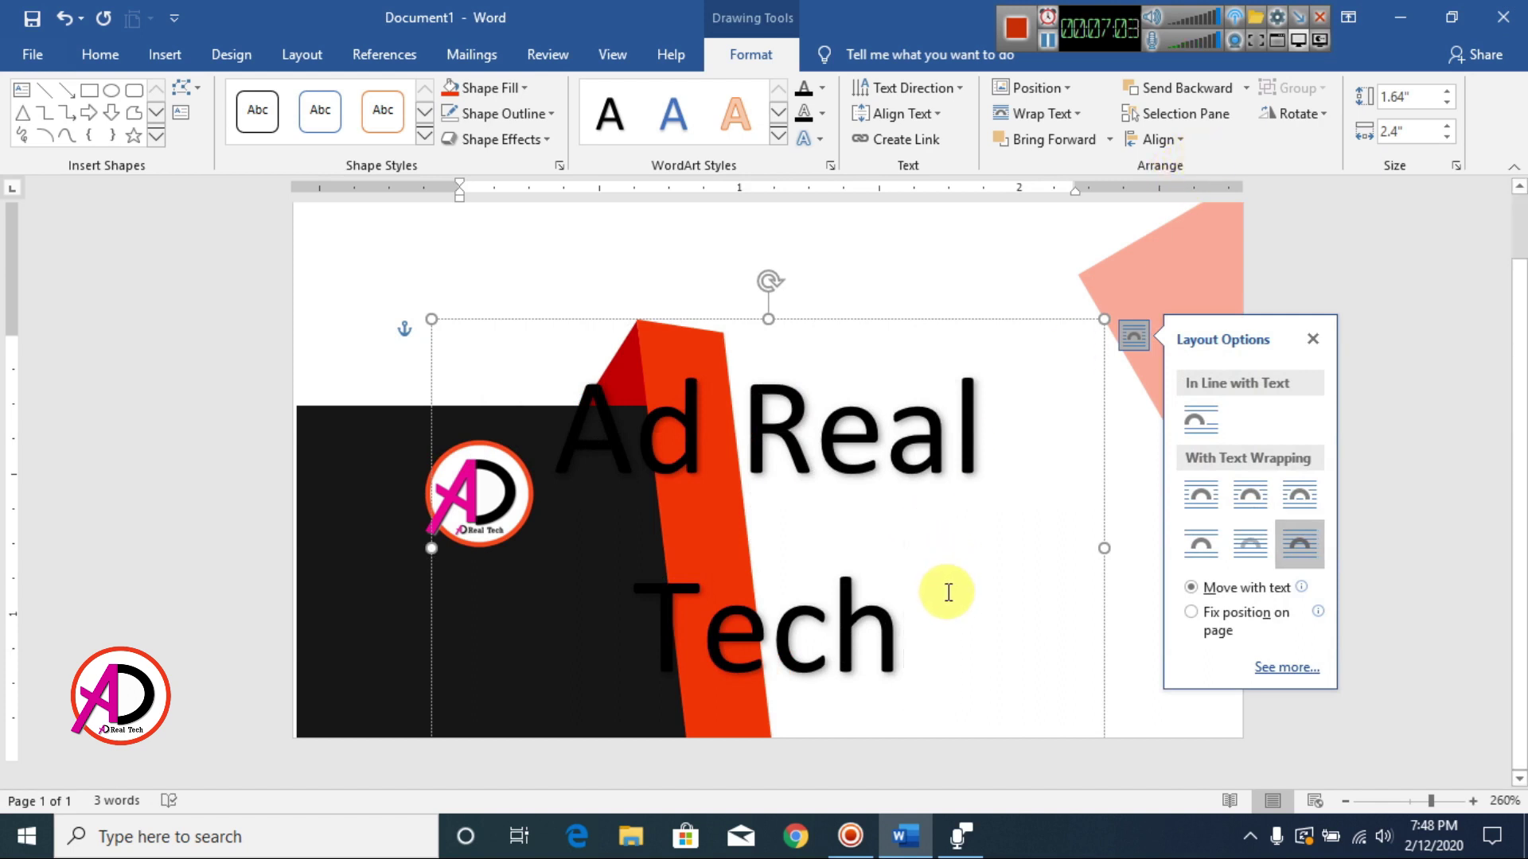
{"action": "key", "text": "ctrl+a"}
{"action": "key", "text": "ctrl+shift+less"}
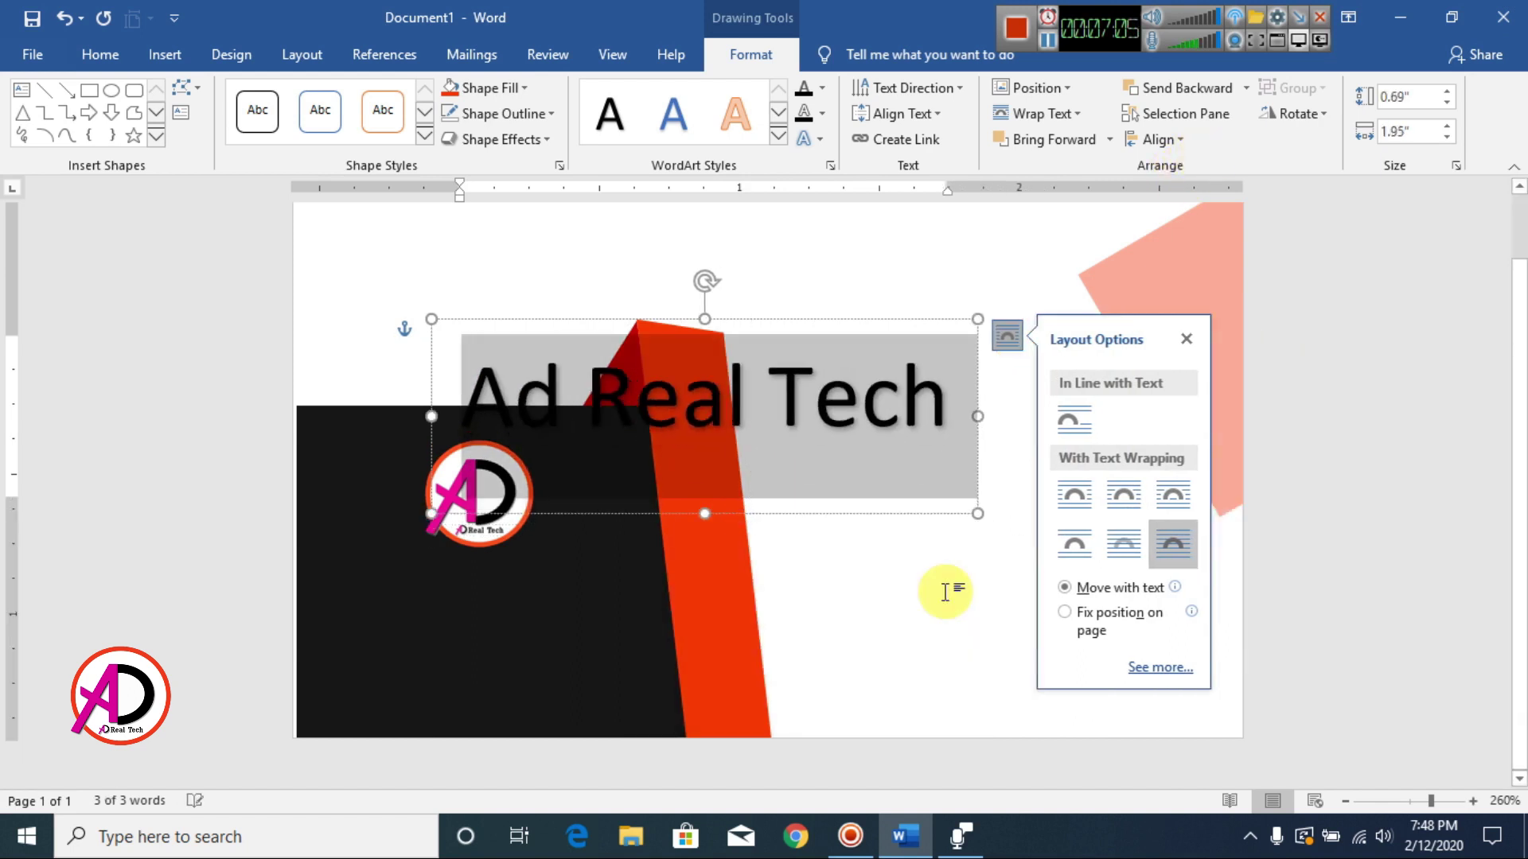
{"action": "key", "text": "ctrl+shift+less"}
- Format the 'Ad Real Tech' text as bold, white, size 12
{"action": "left_click", "coordinate": [1146, 338]}
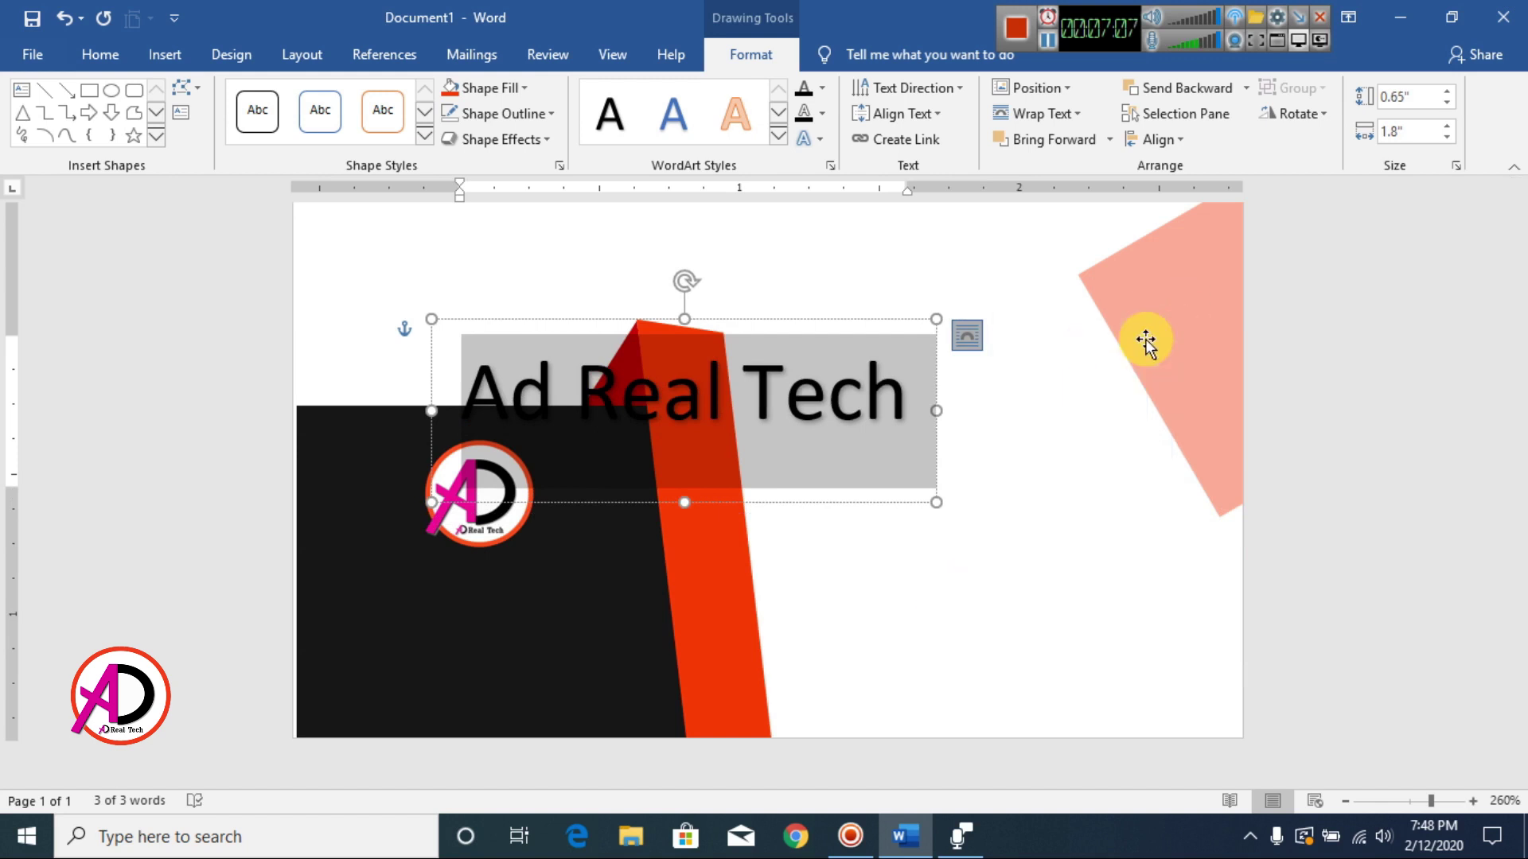
{"action": "left_click", "coordinate": [94, 72]}
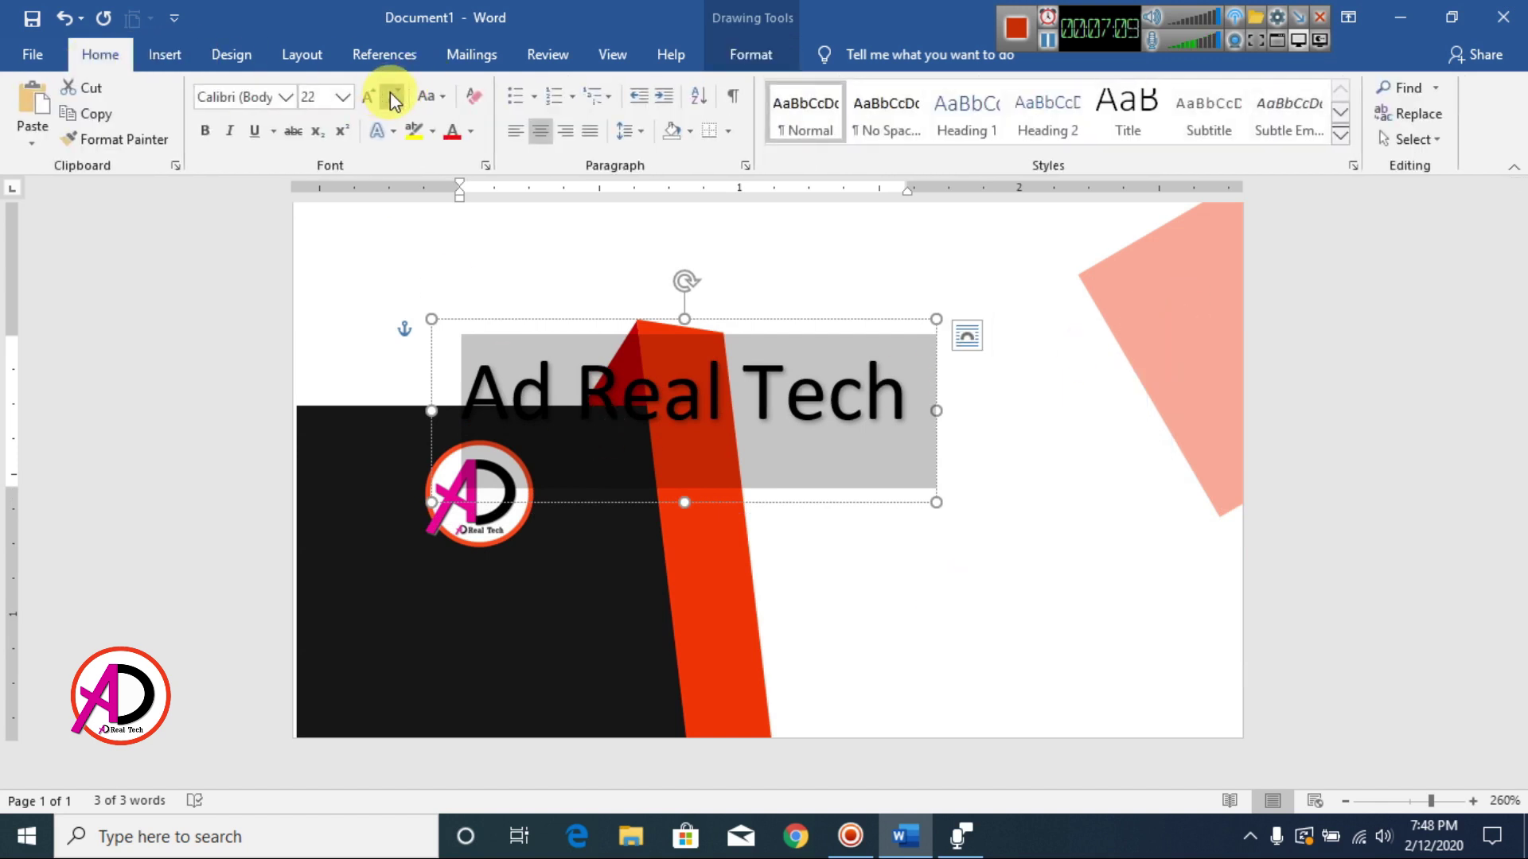
{"action": "left_click", "coordinate": [390, 92]}
{"action": "left_click", "coordinate": [390, 93]}
{"action": "left_click", "coordinate": [390, 92]}
{"action": "left_click", "coordinate": [390, 93]}
{"action": "left_click", "coordinate": [368, 96]}
{"action": "left_click", "coordinate": [368, 97]}
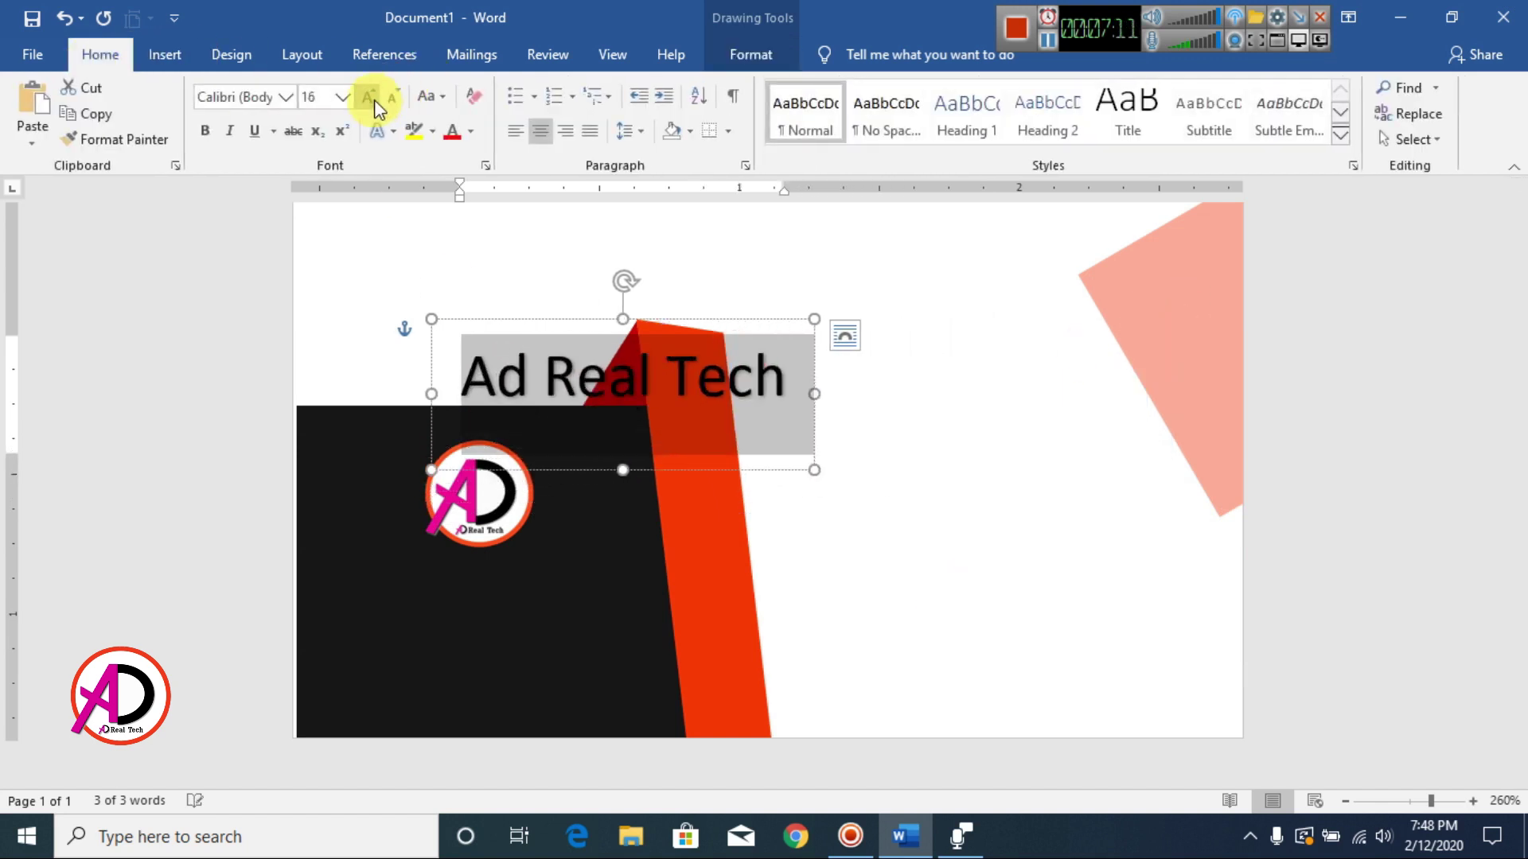
{"action": "left_click", "coordinate": [394, 97]}
{"action": "left_click", "coordinate": [205, 130]}
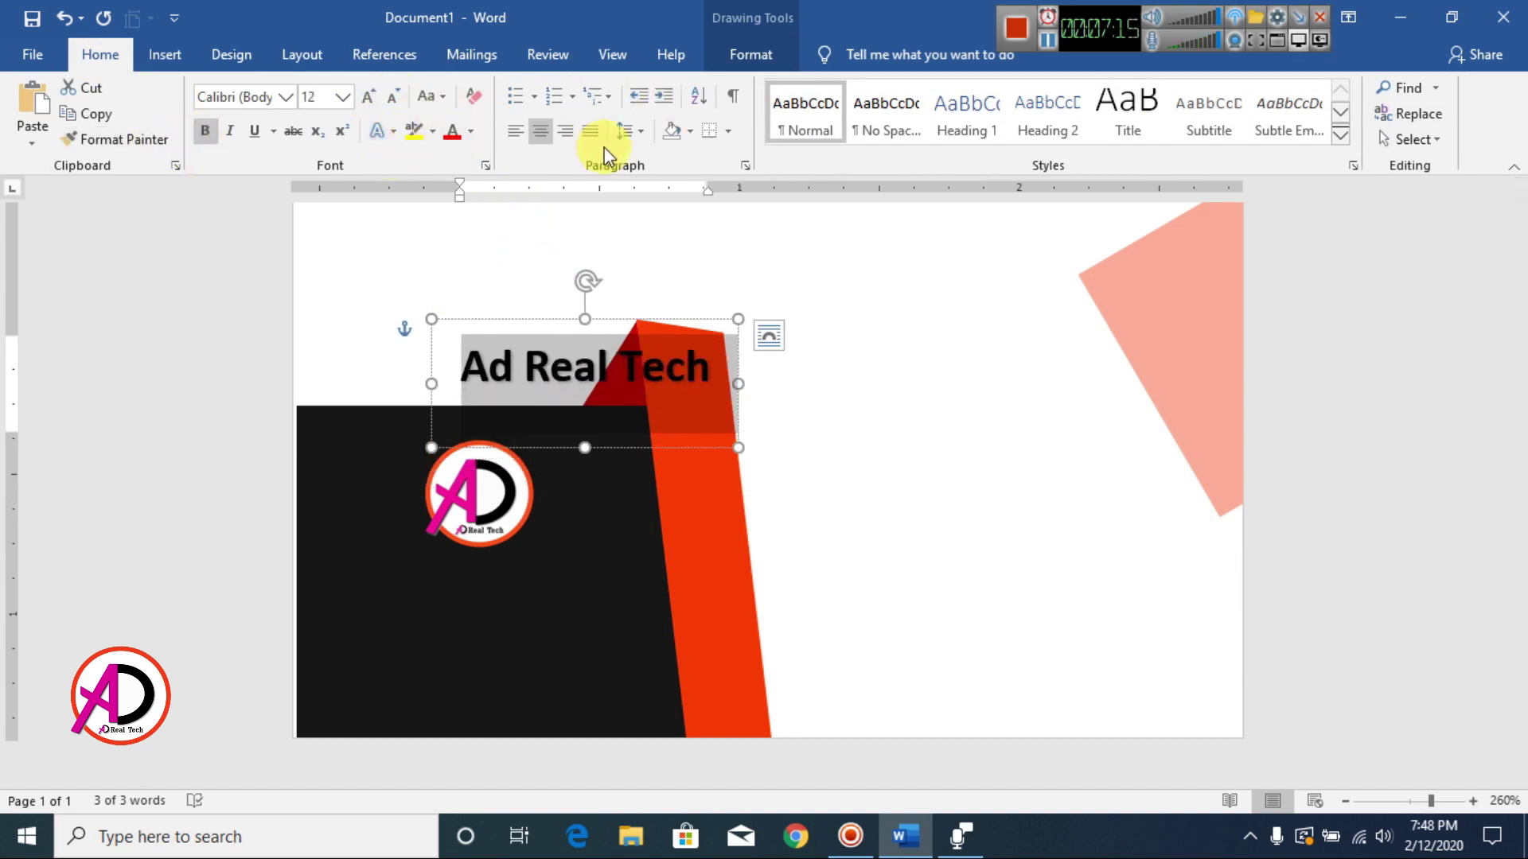
{"action": "left_click", "coordinate": [470, 133]}
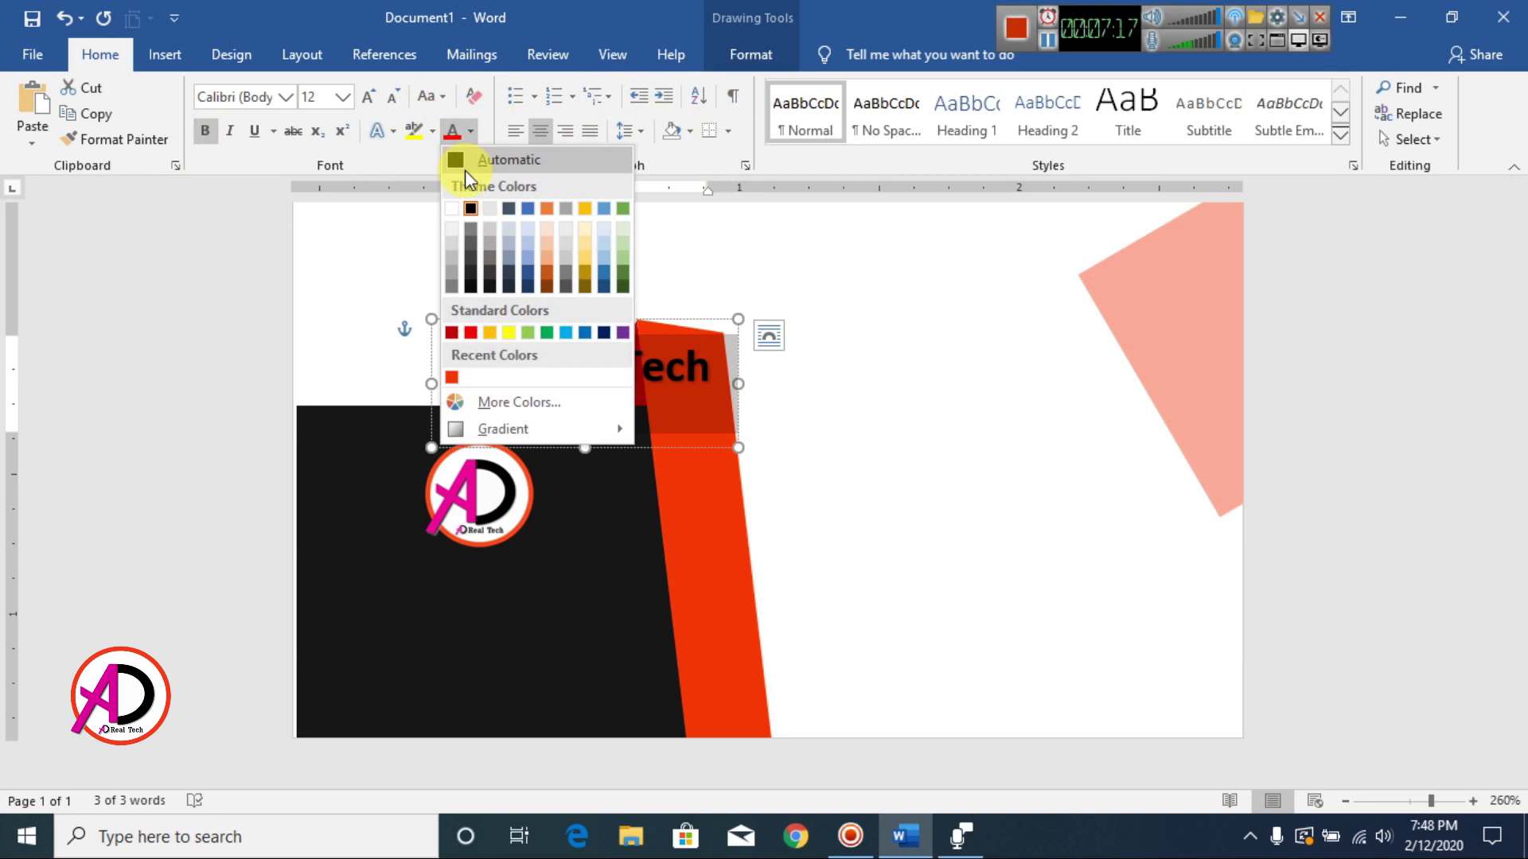
{"action": "left_click", "coordinate": [452, 208]}
- Move the text box beneath the round logo and narrow it around the words
{"action": "left_click_drag", "start_coordinate": [618, 316], "coordinate": [509, 539]}
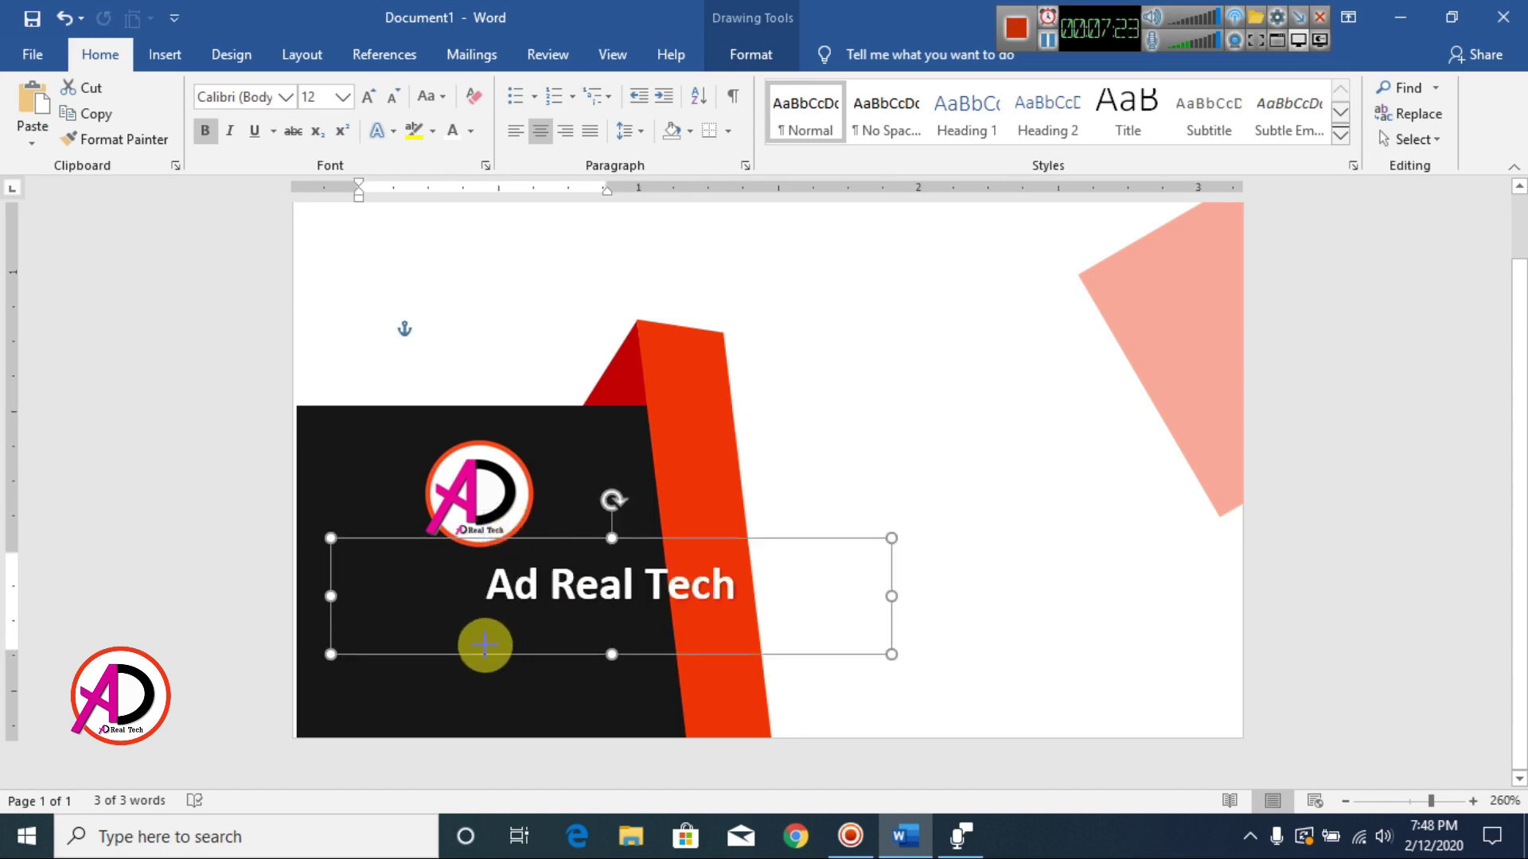
{"action": "left_click_drag", "start_coordinate": [891, 590], "coordinate": [667, 576]}
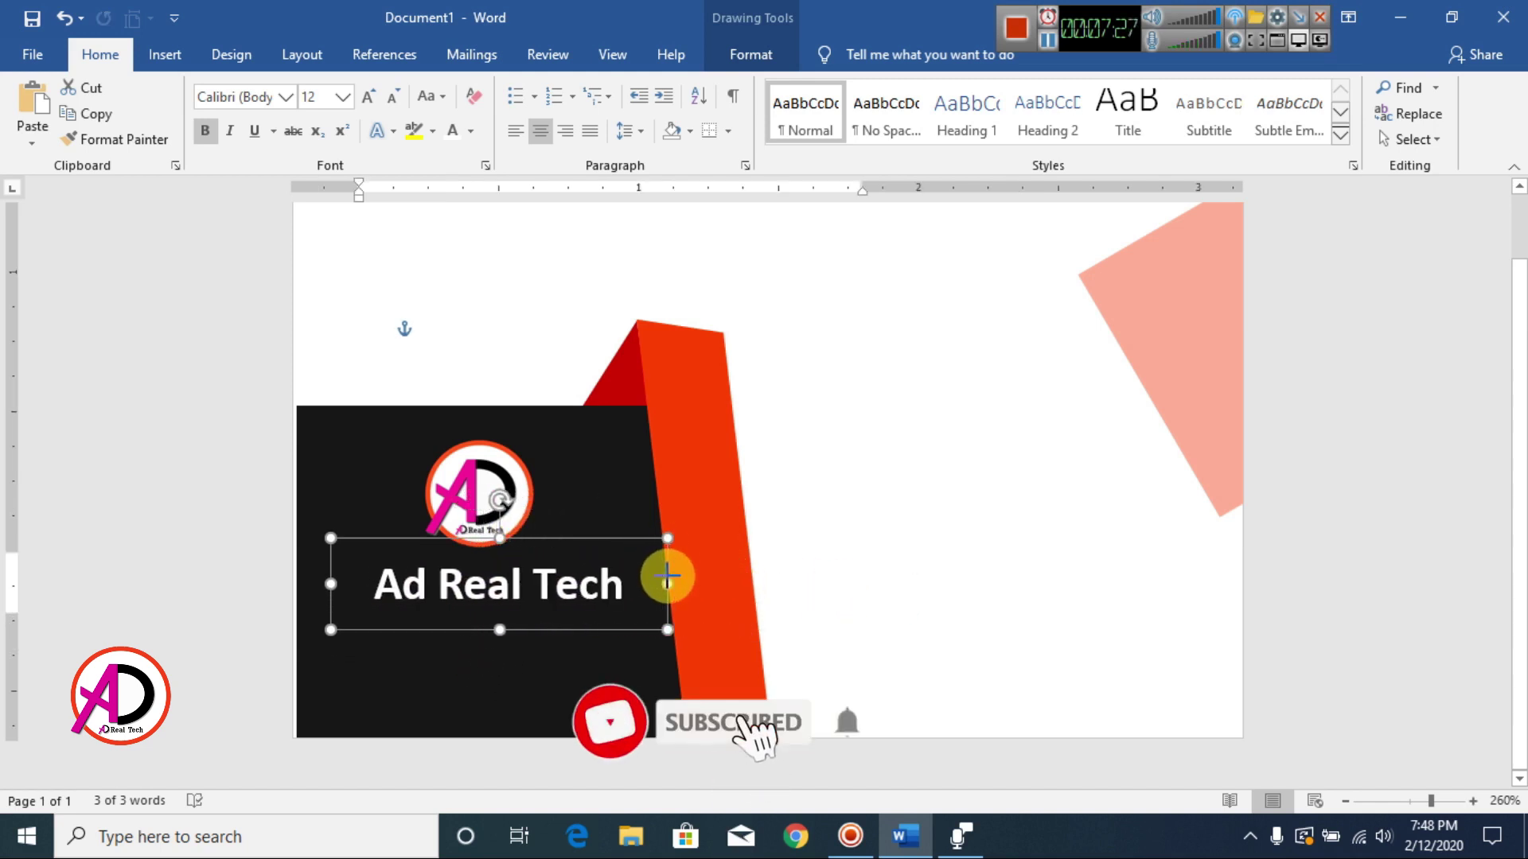
{"action": "left_click_drag", "start_coordinate": [587, 538], "coordinate": [579, 538]}
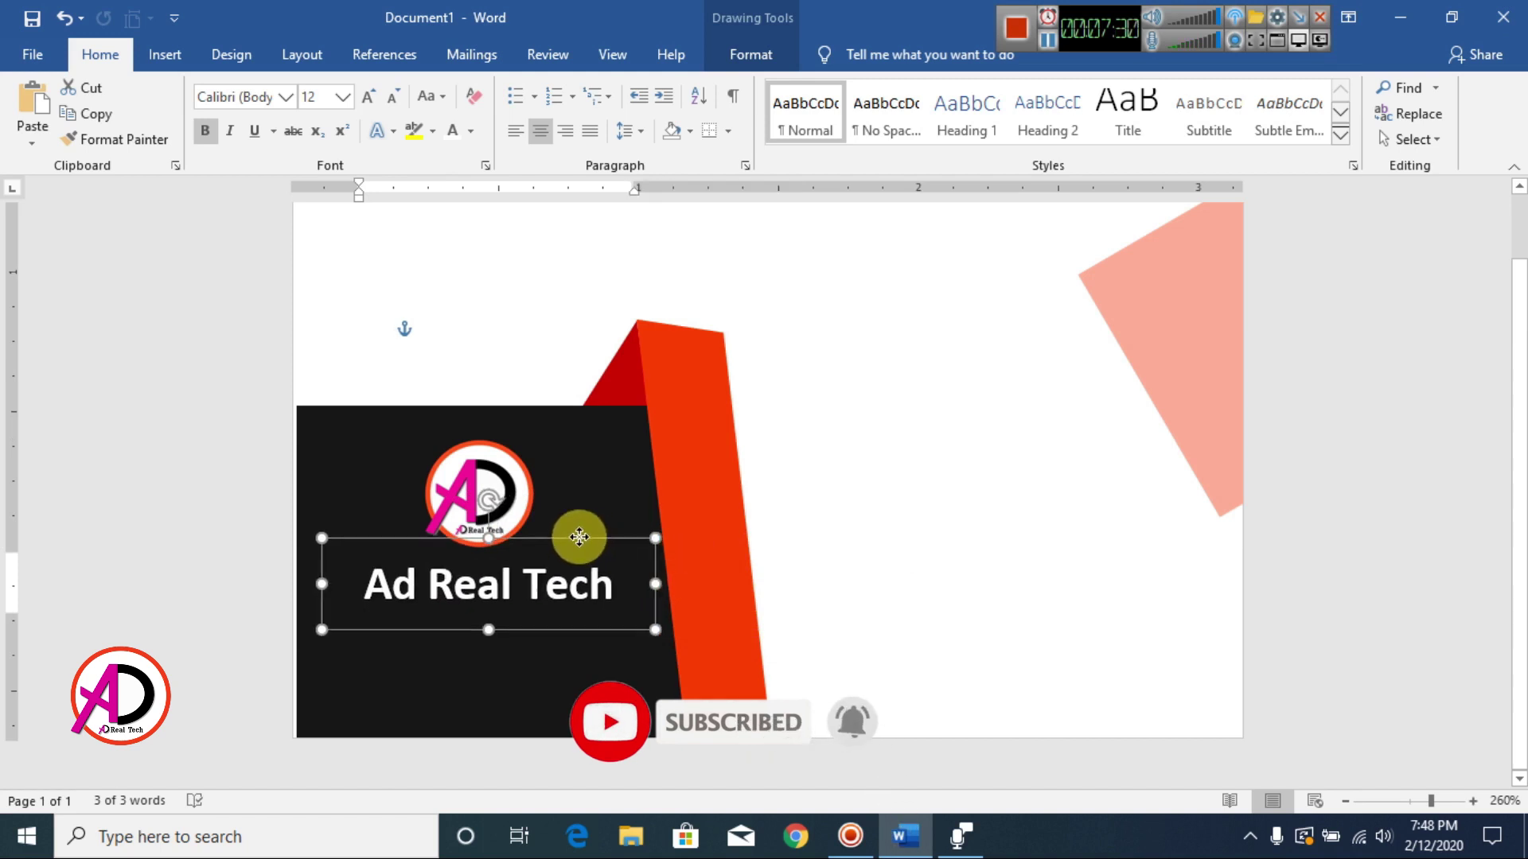
{"action": "left_click", "coordinate": [913, 586]}
{"action": "scroll", "coordinate": [836, 577], "scroll_direction": "down", "scroll_amount": 3, "text": "ctrl"}
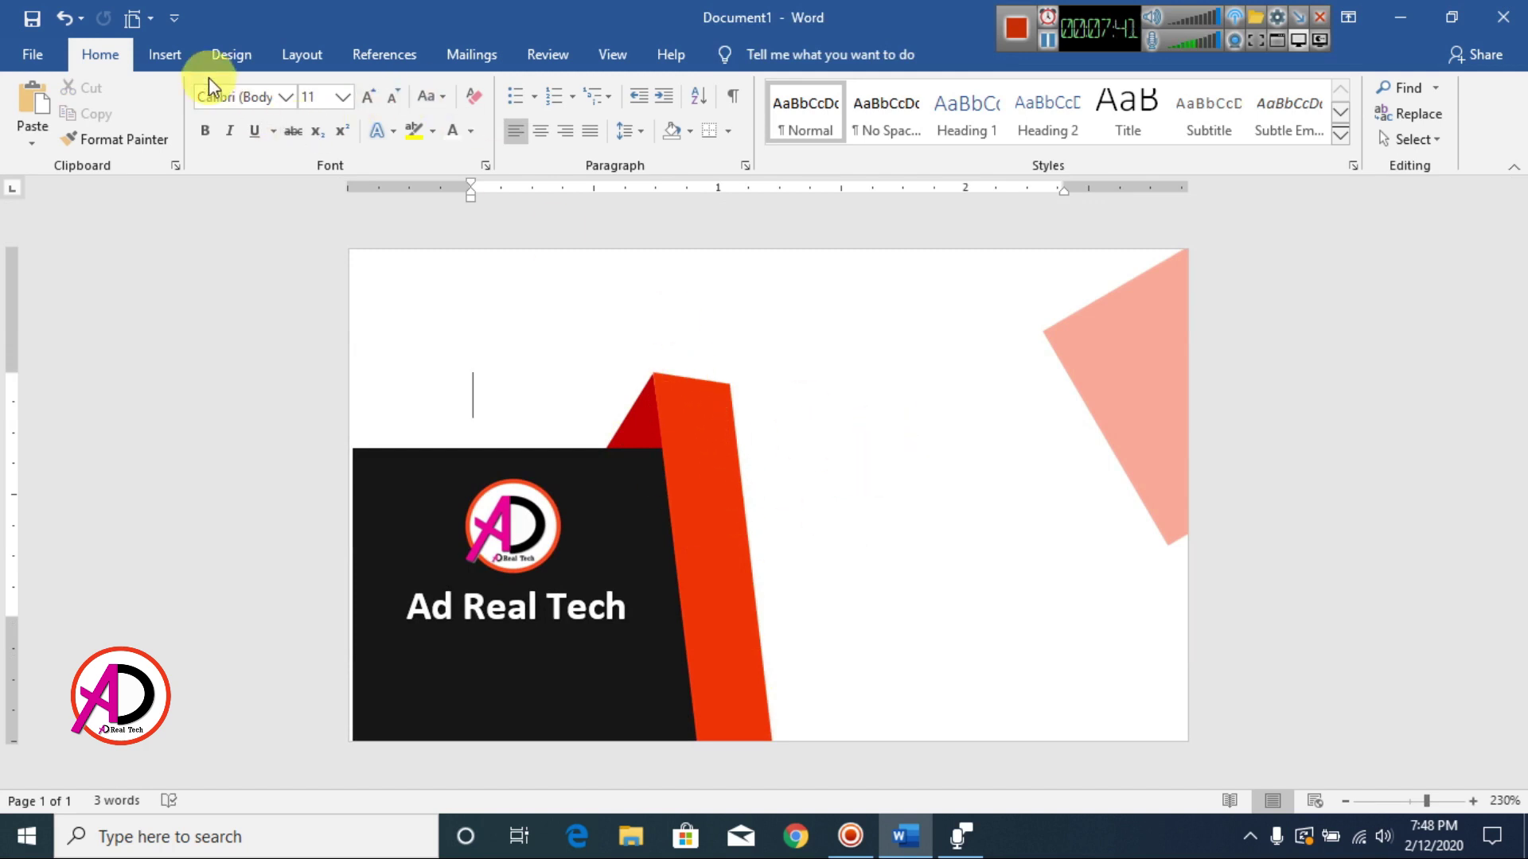
- Insert the picture png-personne-1 from the Desktop's tools folder
{"action": "left_click", "coordinate": [169, 54]}
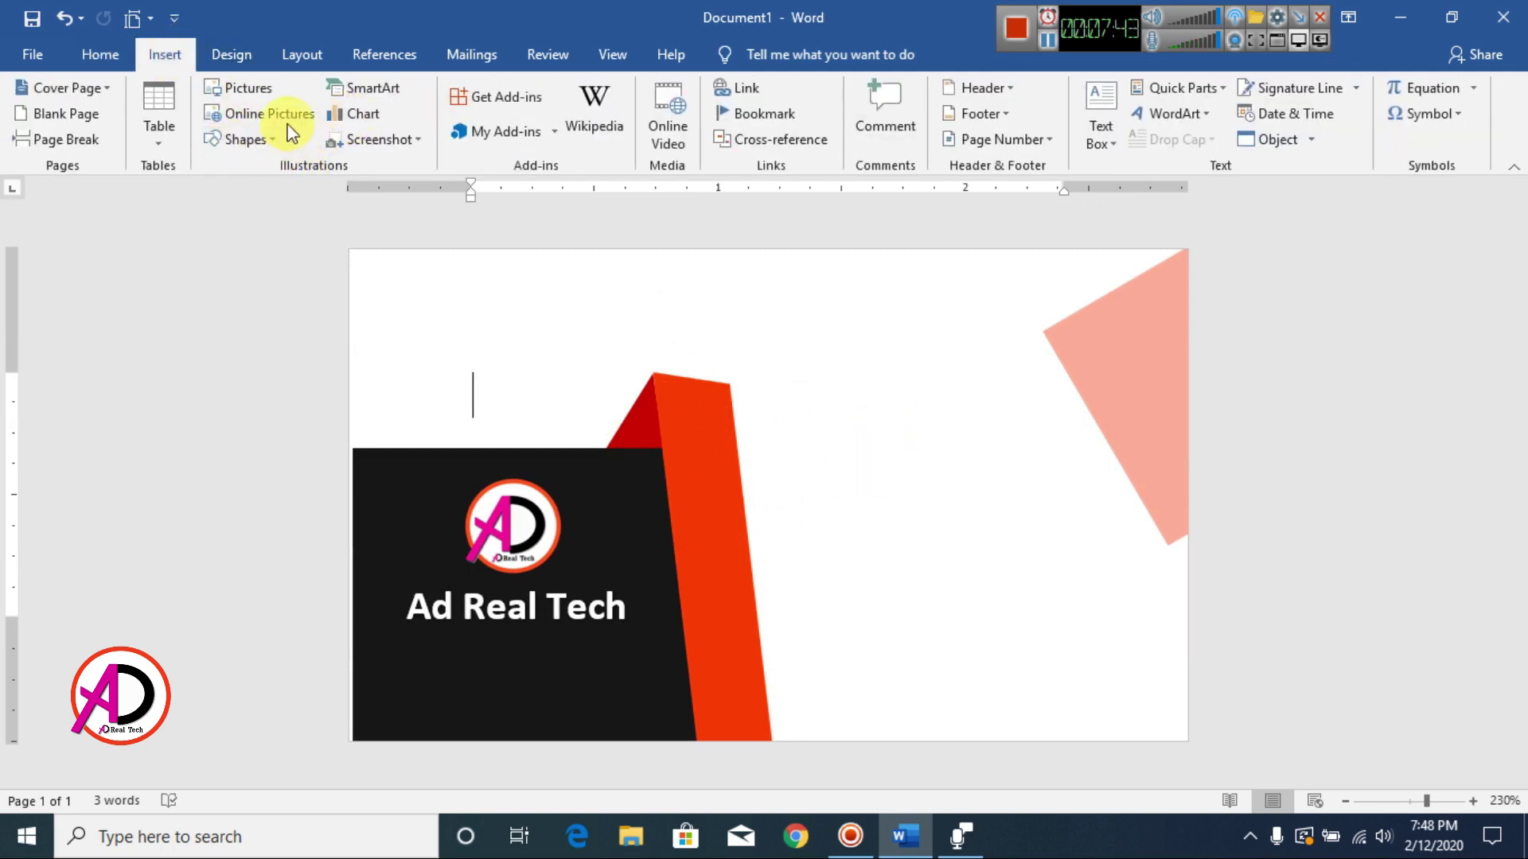
{"action": "left_click", "coordinate": [241, 90]}
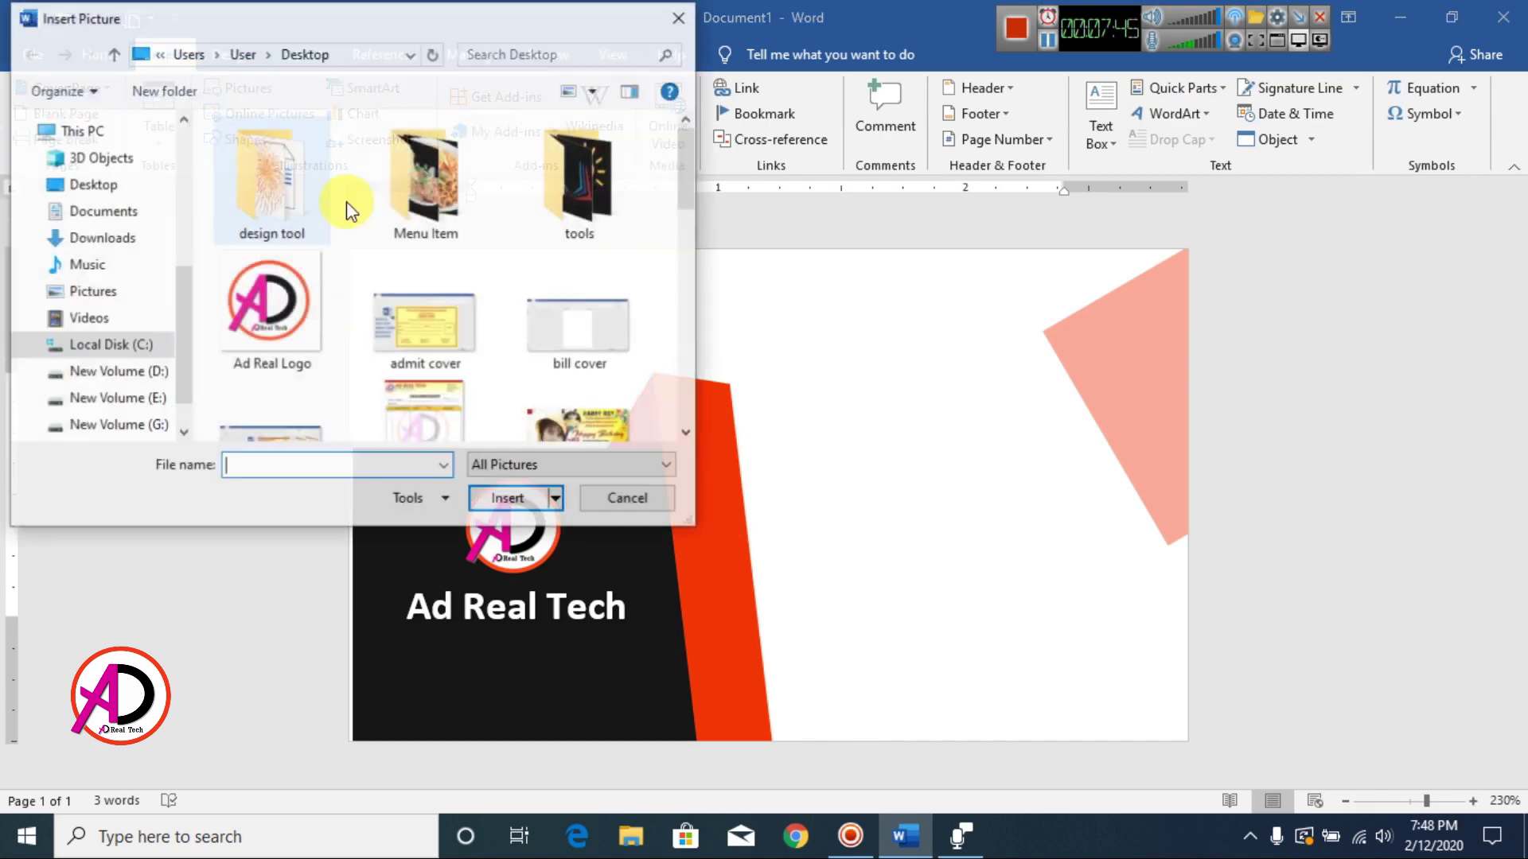
{"action": "left_click", "coordinate": [94, 185]}
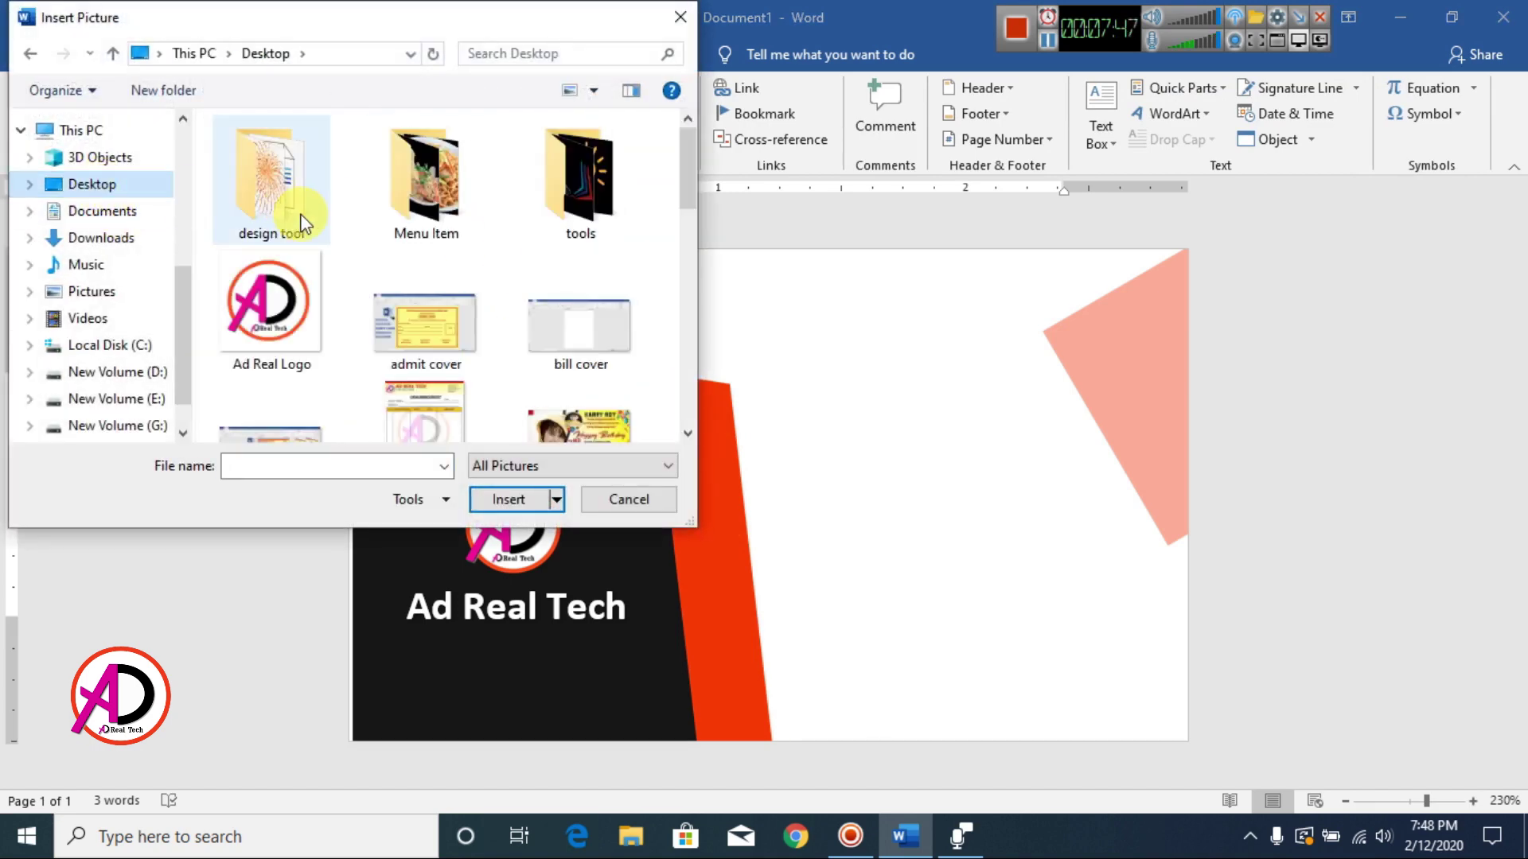
{"action": "double_click", "coordinate": [578, 205]}
{"action": "scroll", "coordinate": [589, 342], "scroll_direction": "down", "scroll_amount": 3}
{"action": "scroll", "coordinate": [477, 339], "scroll_direction": "up", "scroll_amount": 1}
{"action": "scroll", "coordinate": [519, 336], "scroll_direction": "down", "scroll_amount": 1}
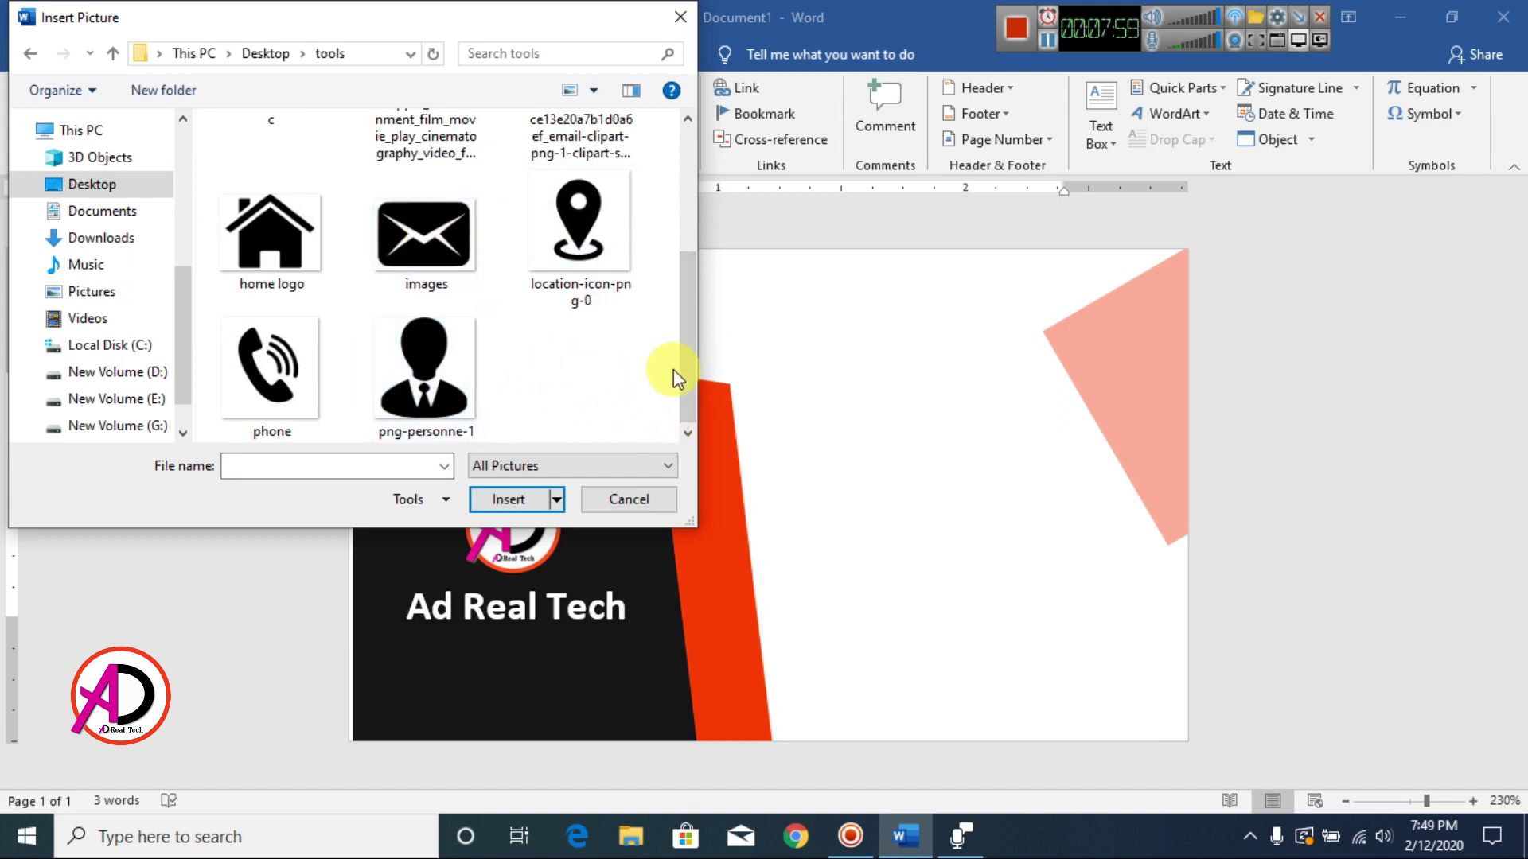
{"action": "mouse_move", "coordinate": [686, 370]}
{"action": "left_mouse_down"}
{"action": "mouse_move", "coordinate": [692, 315]}
{"action": "mouse_move", "coordinate": [690, 371]}
{"action": "left_mouse_up"}
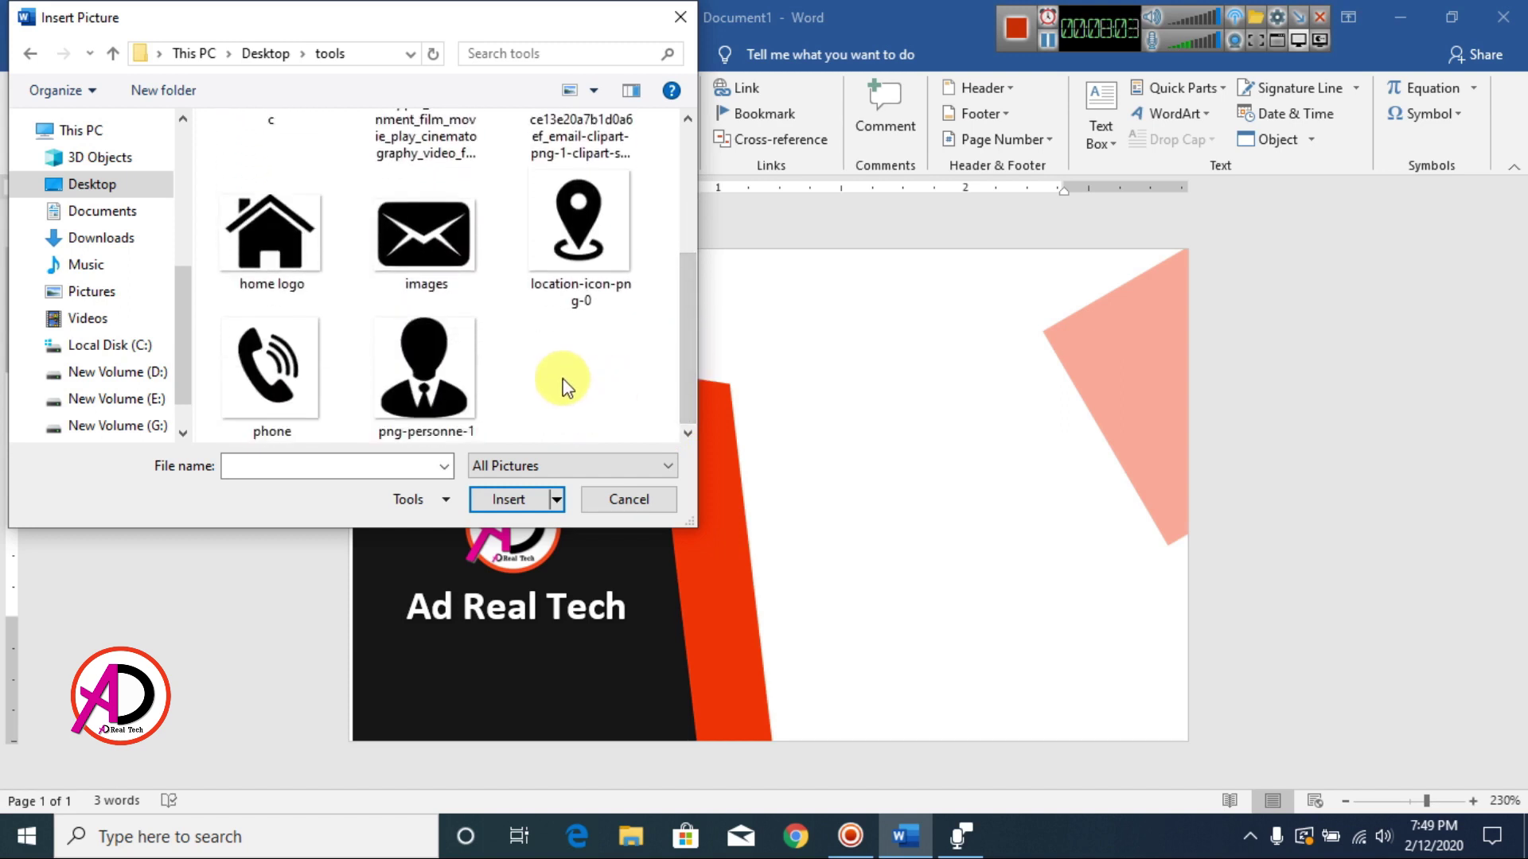
{"action": "left_click", "coordinate": [439, 376]}
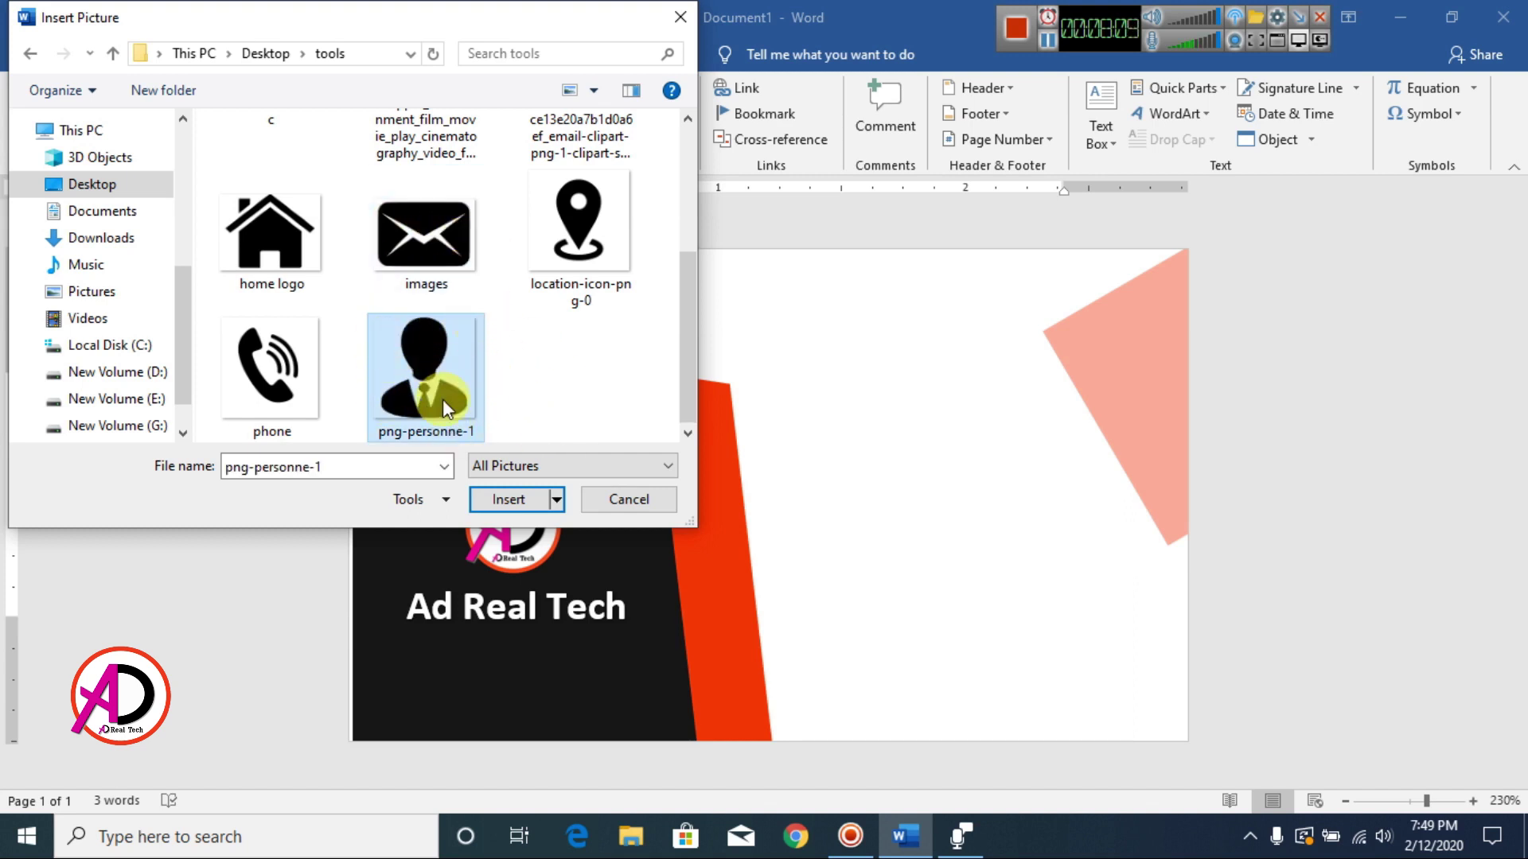
{"action": "left_click", "coordinate": [514, 498]}
- Set the person picture to In Front of Text and shrink it to a tiny icon
{"action": "left_click", "coordinate": [1009, 114]}
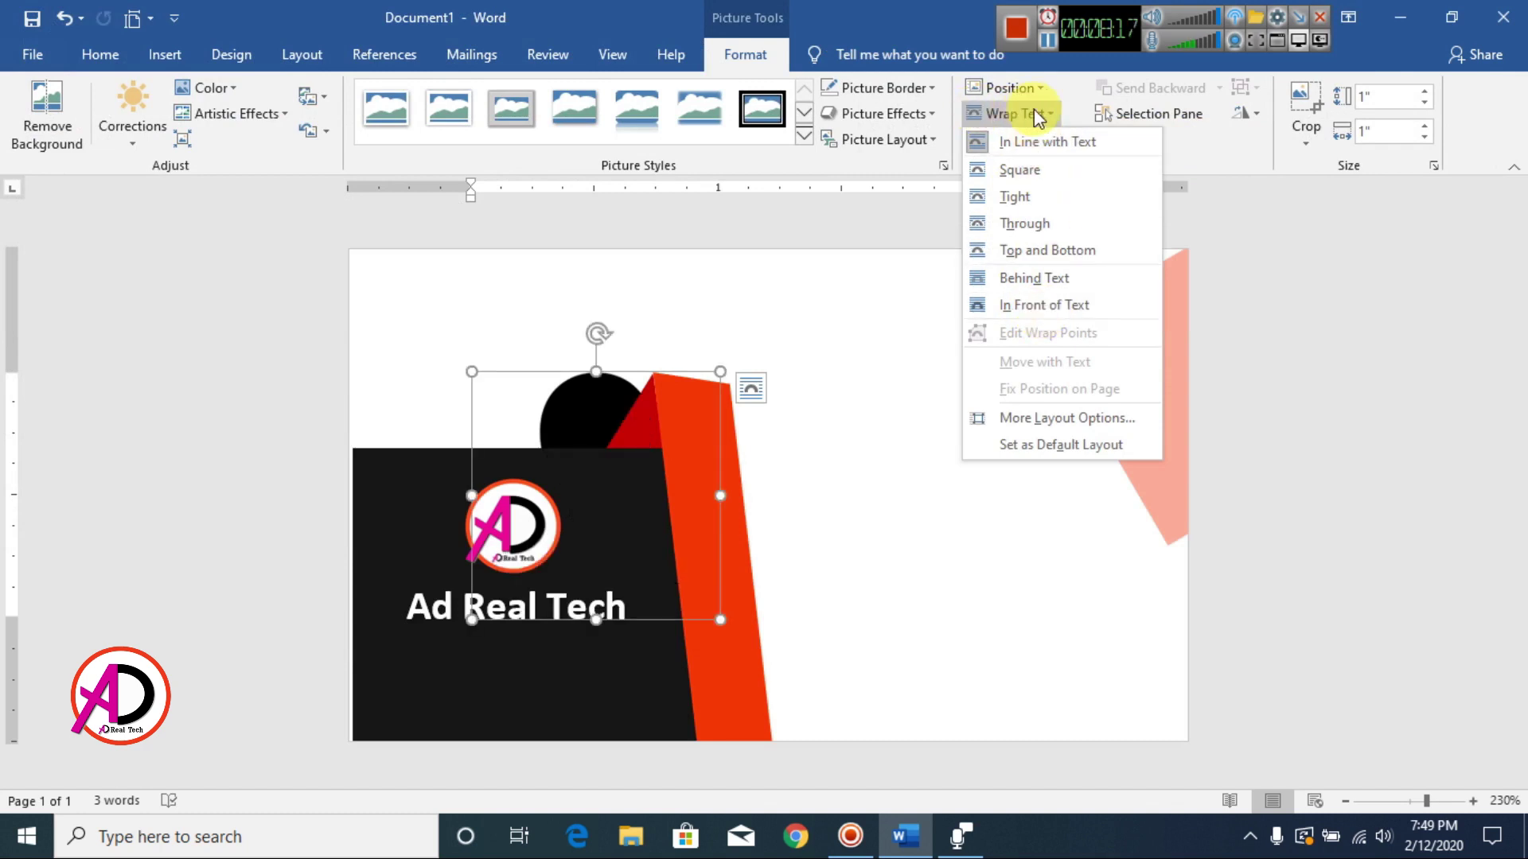
{"action": "left_click", "coordinate": [1034, 305]}
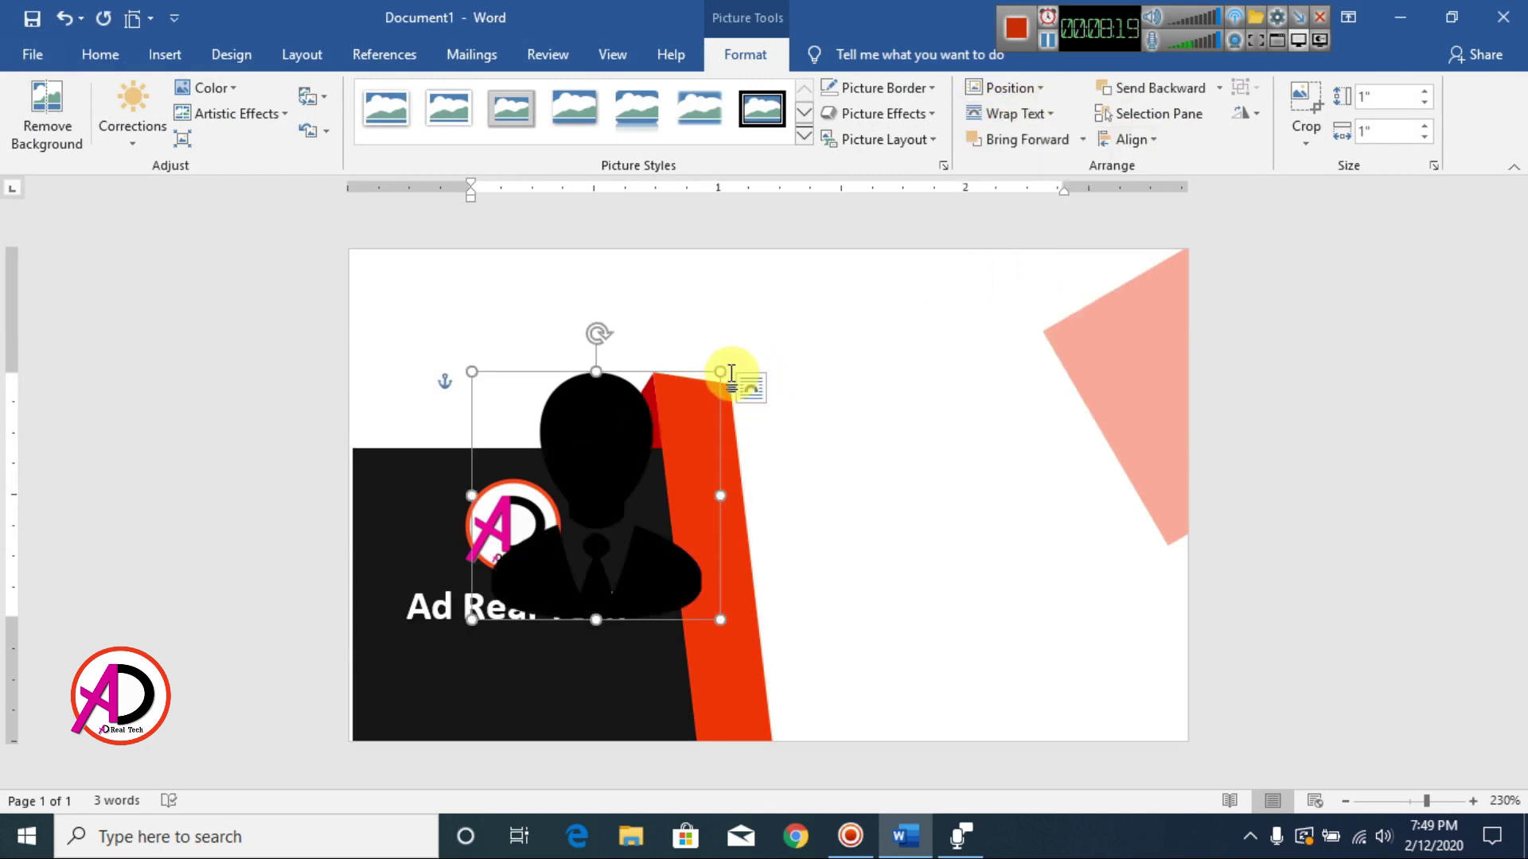
{"action": "left_click_drag", "start_coordinate": [724, 371], "coordinate": [693, 427]}
{"action": "key", "text": "ctrl+z"}
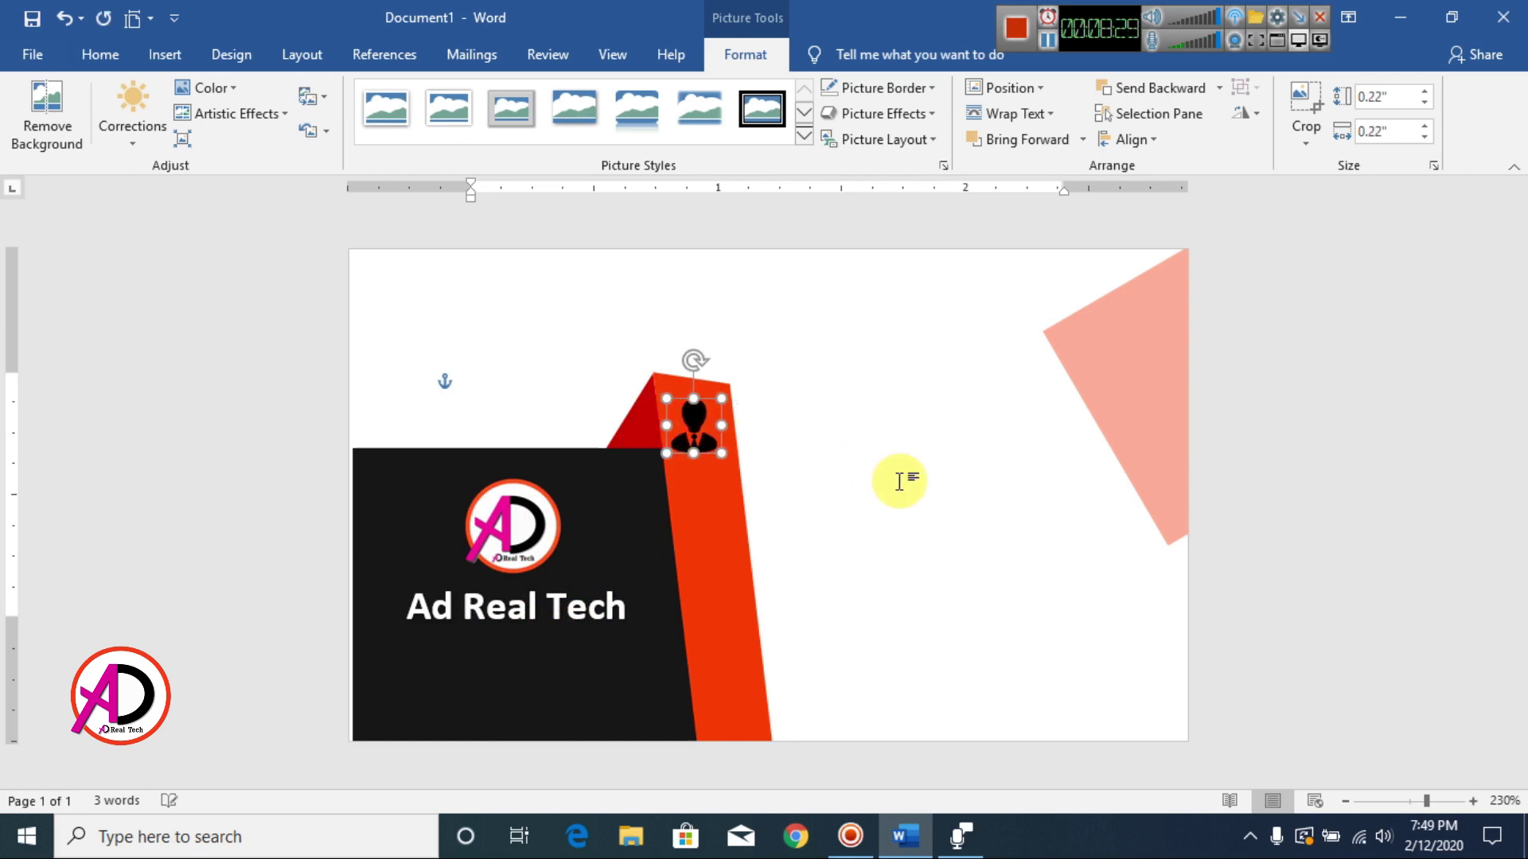
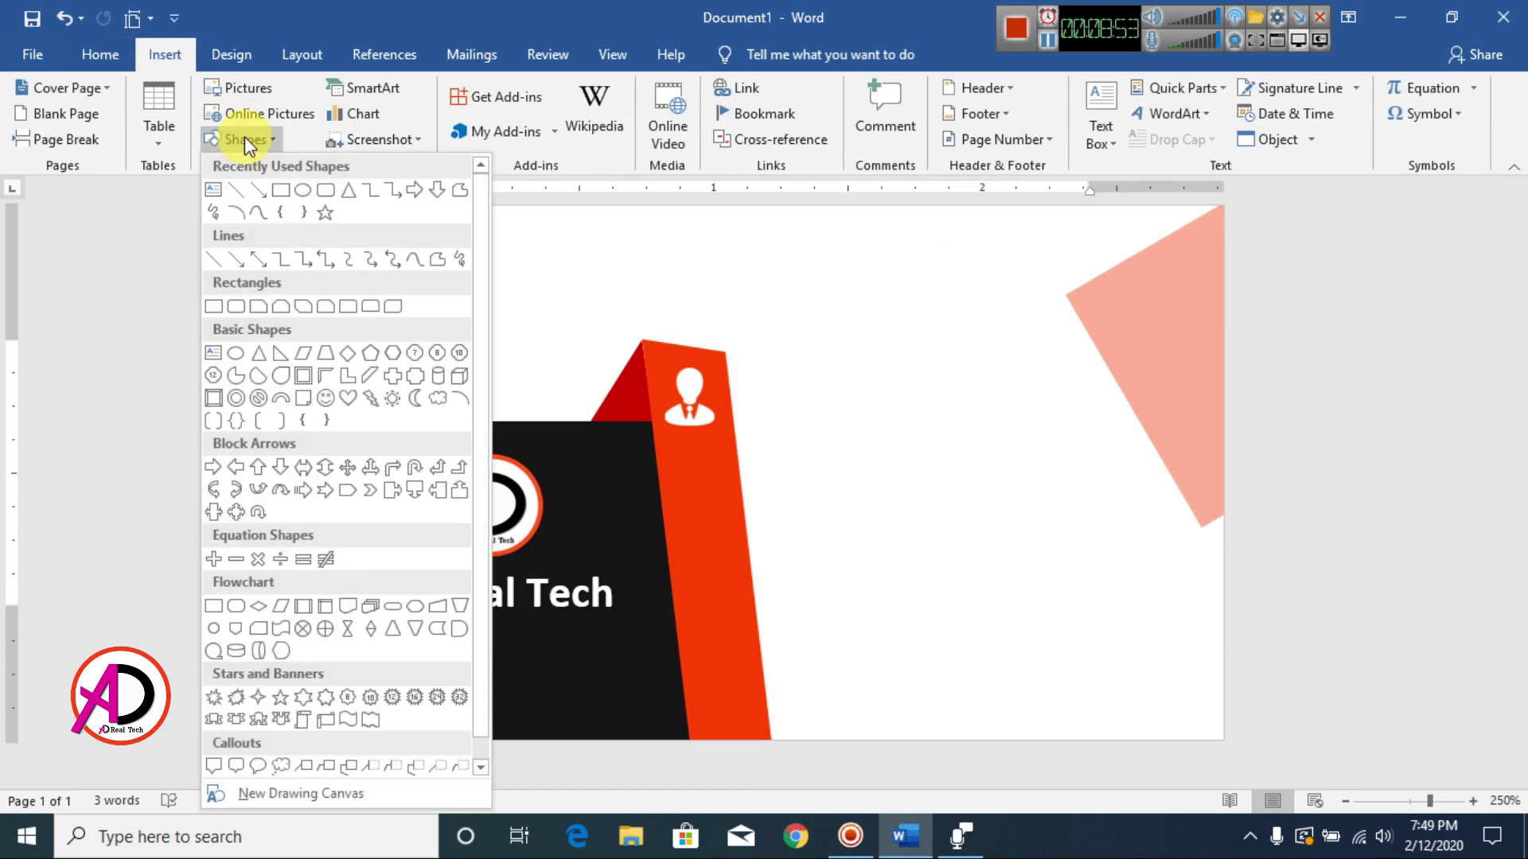
- Draw a text box right of the person icon with 7 pt font, holding the person's name and Managing Director below it
{"action": "left_click", "coordinate": [213, 191]}
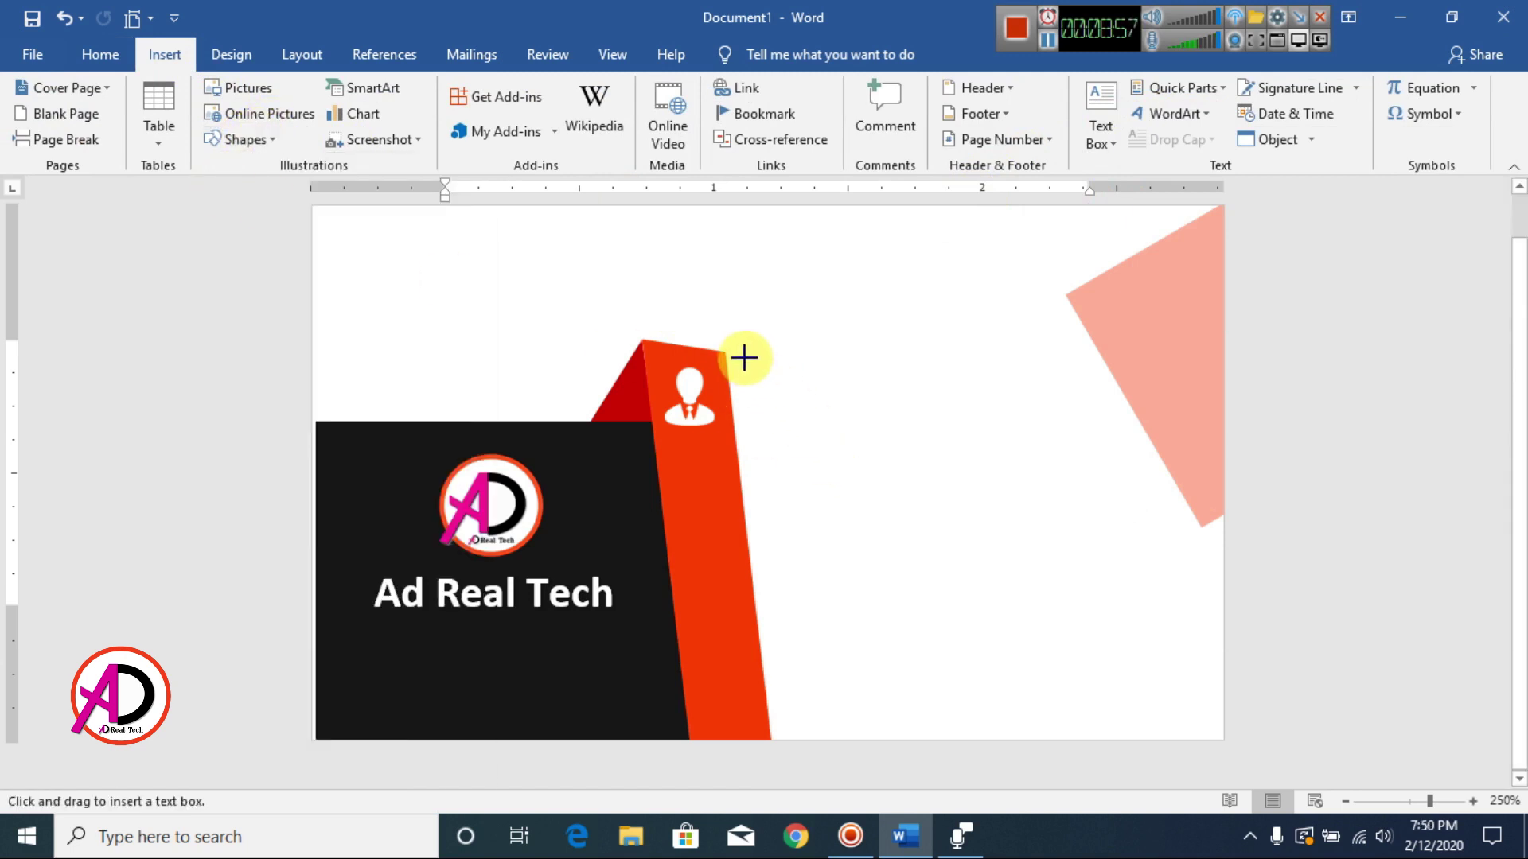
{"action": "mouse_move", "coordinate": [744, 359]}
{"action": "left_mouse_down"}
{"action": "mouse_move", "coordinate": [828, 427]}
{"action": "mouse_move", "coordinate": [1102, 426]}
{"action": "left_mouse_up"}
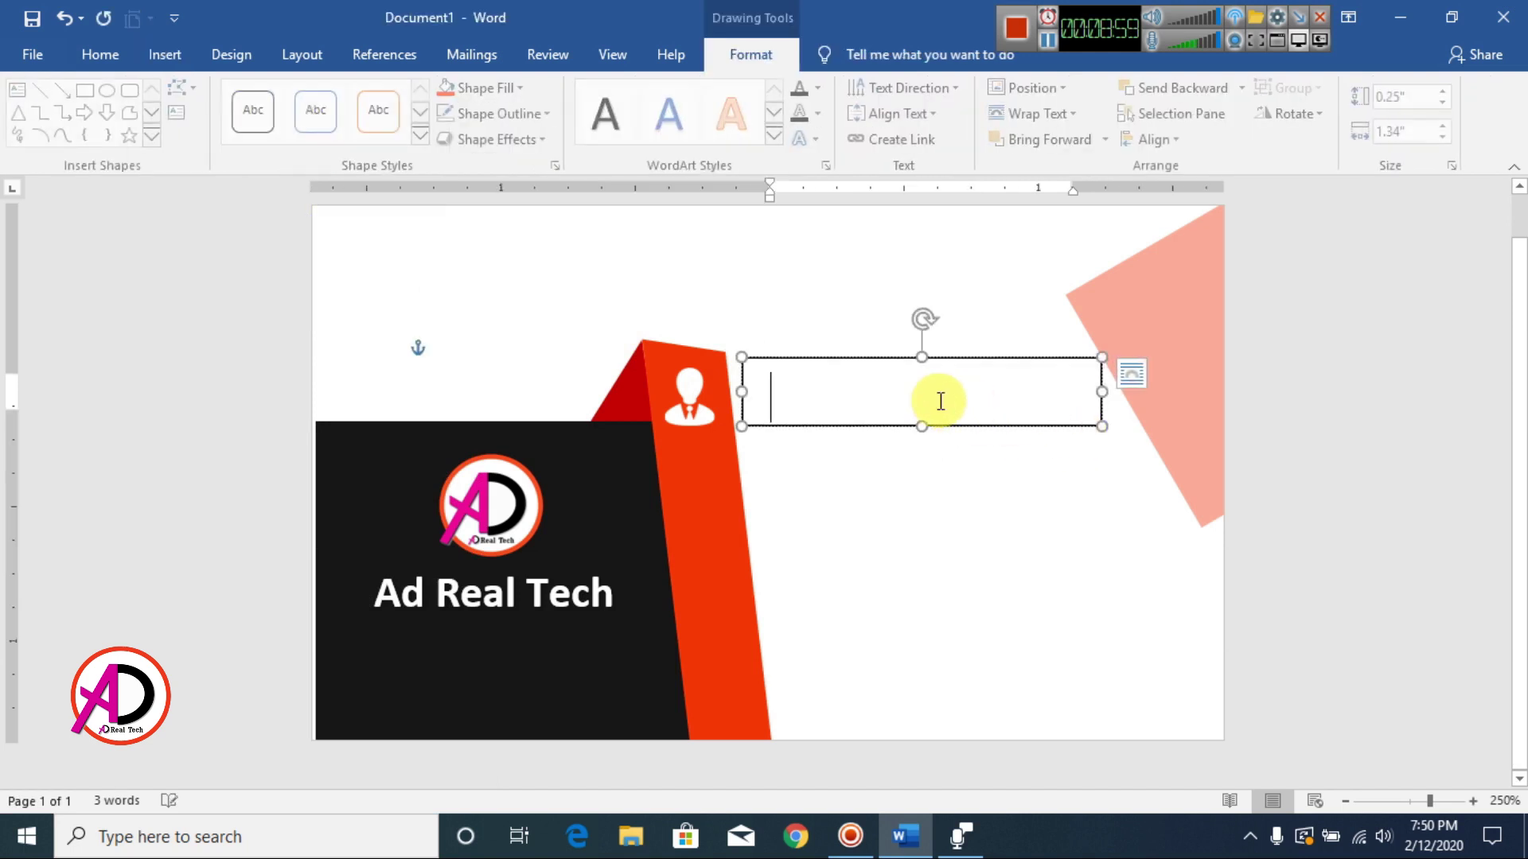
{"action": "left_click", "coordinate": [105, 54]}
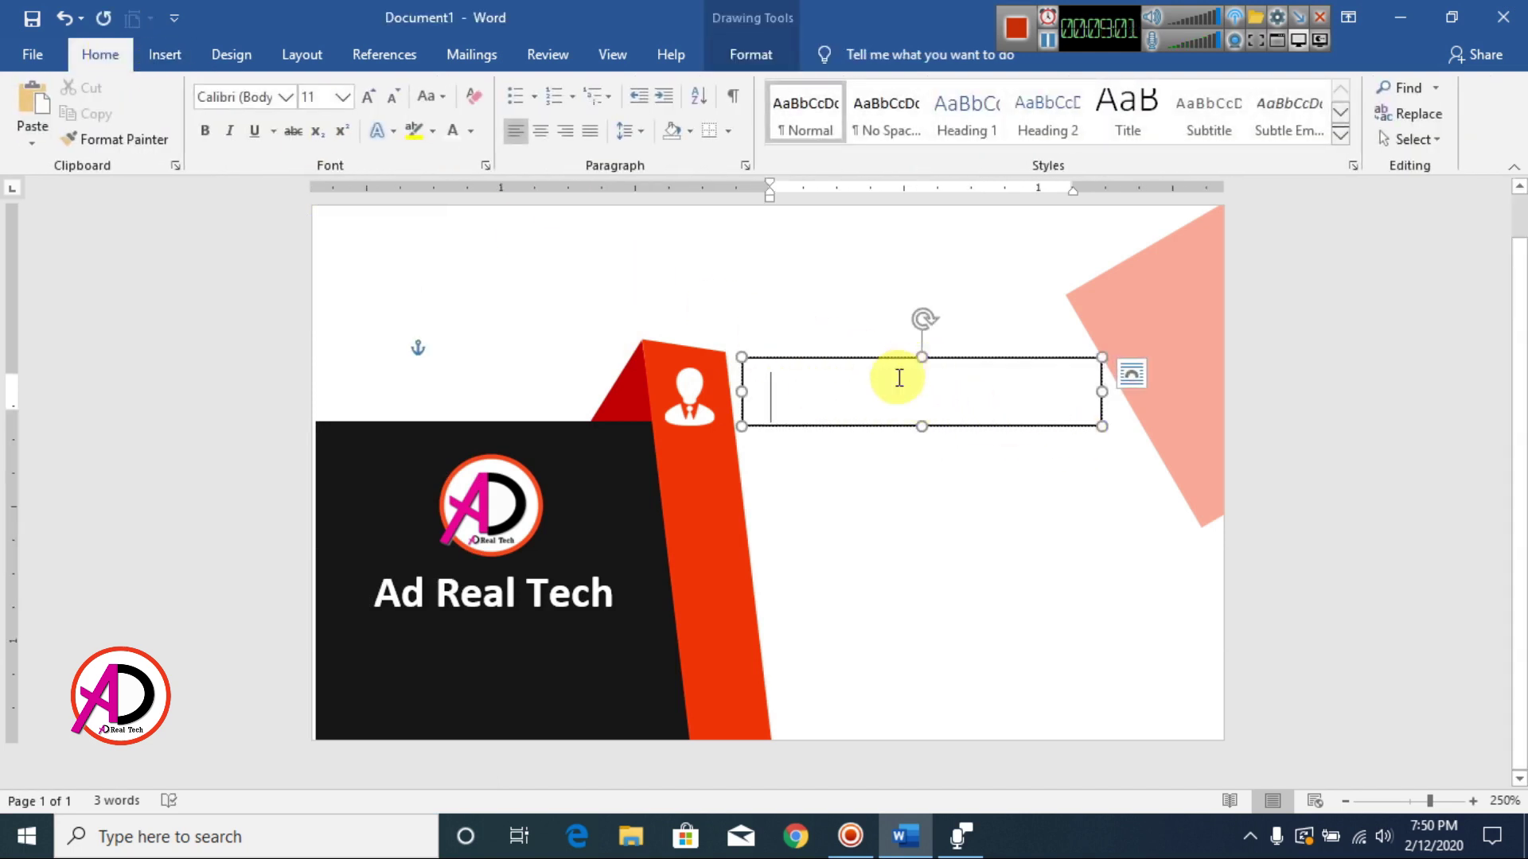
{"action": "left_click", "coordinate": [398, 97]}
{"action": "left_click", "coordinate": [397, 97]}
{"action": "left_click", "coordinate": [397, 97]}
{"action": "left_click", "coordinate": [398, 97]}
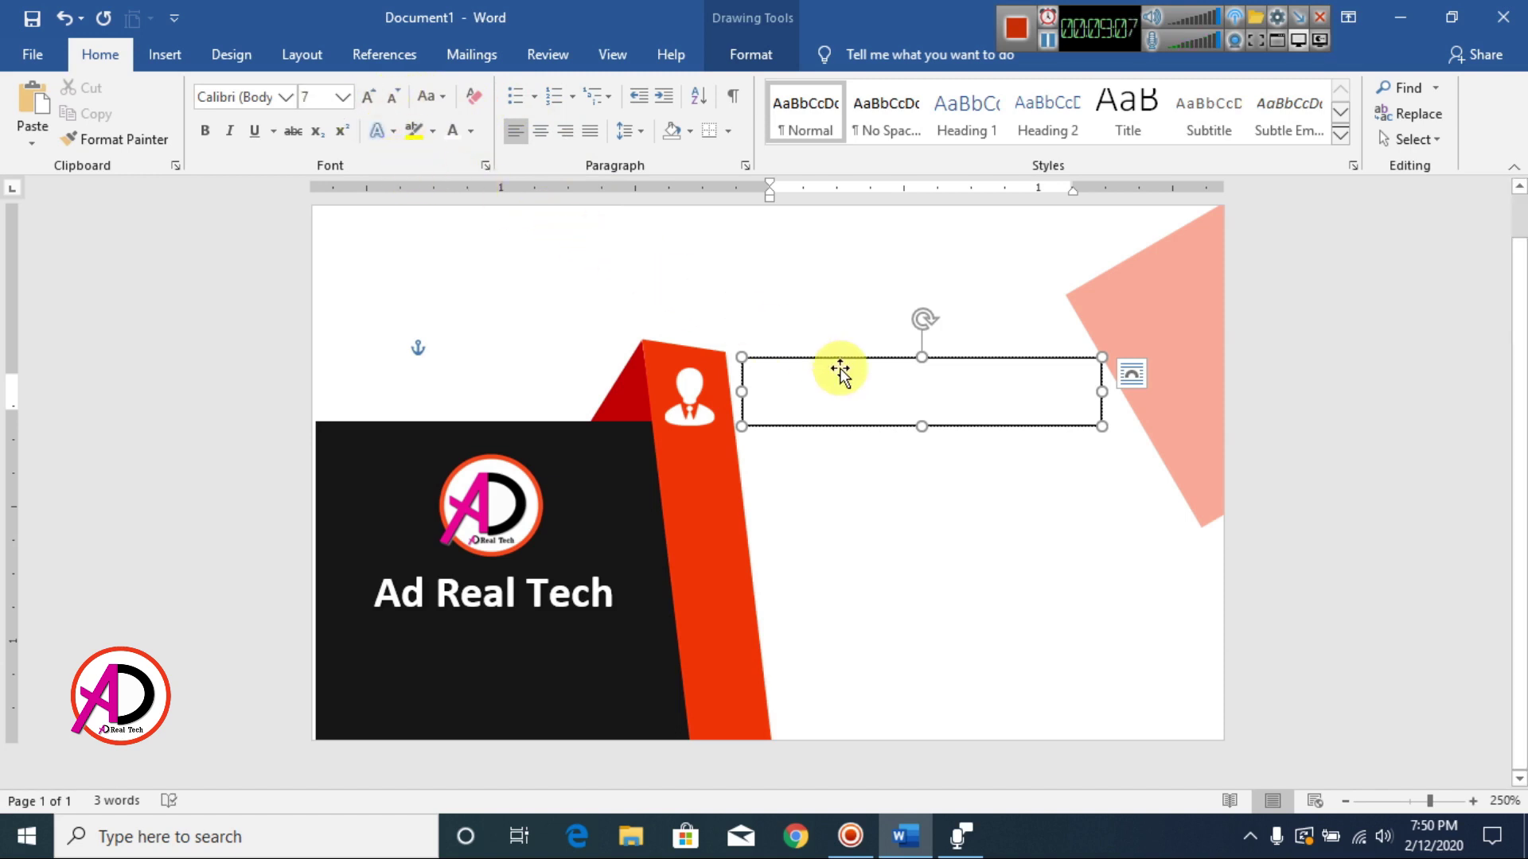
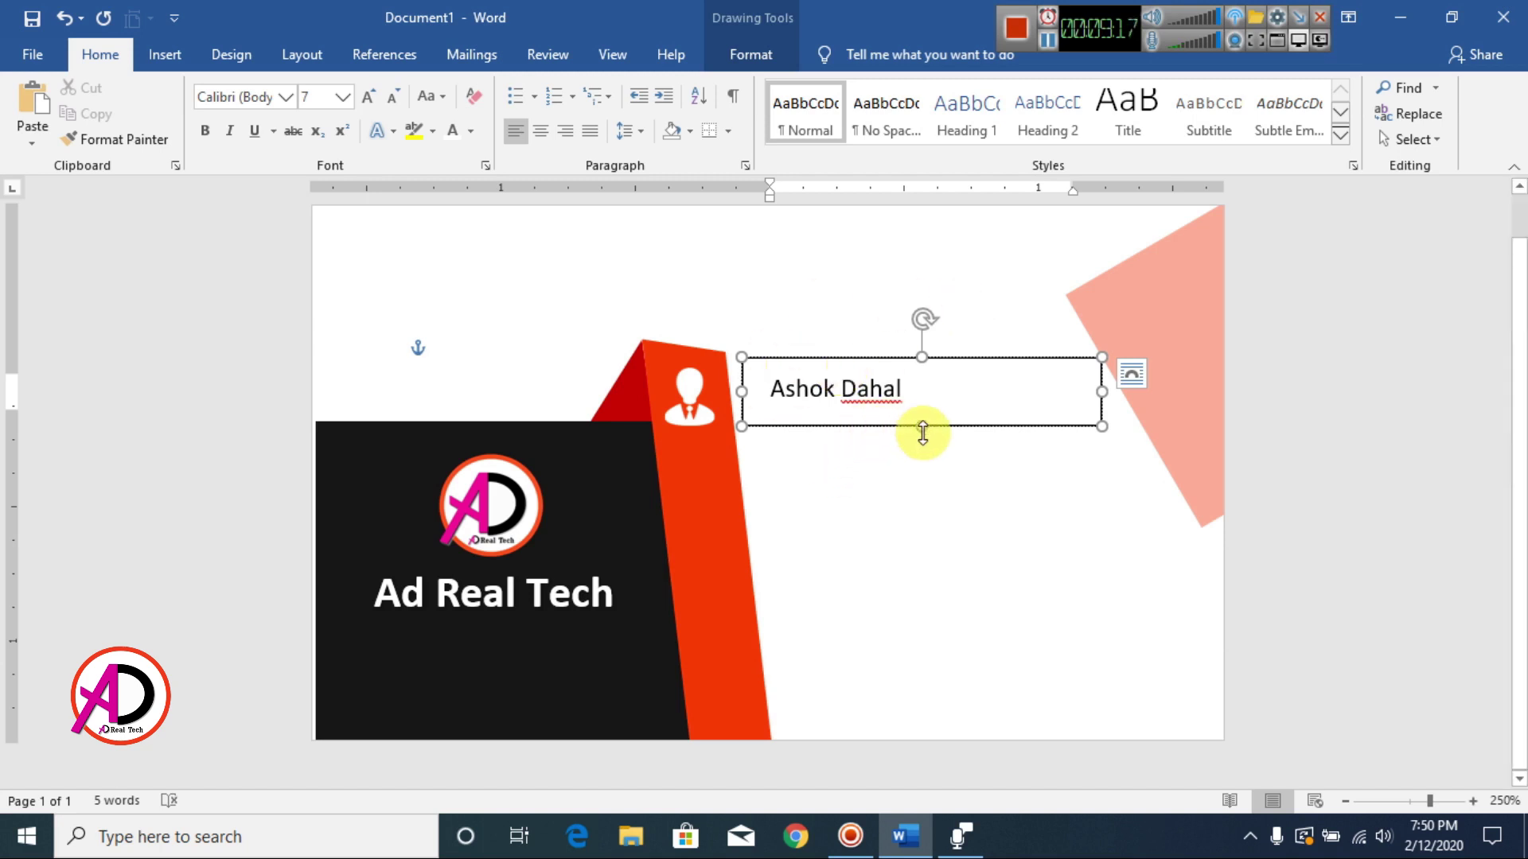
{"action": "left_click_drag", "start_coordinate": [922, 426], "coordinate": [923, 469]}
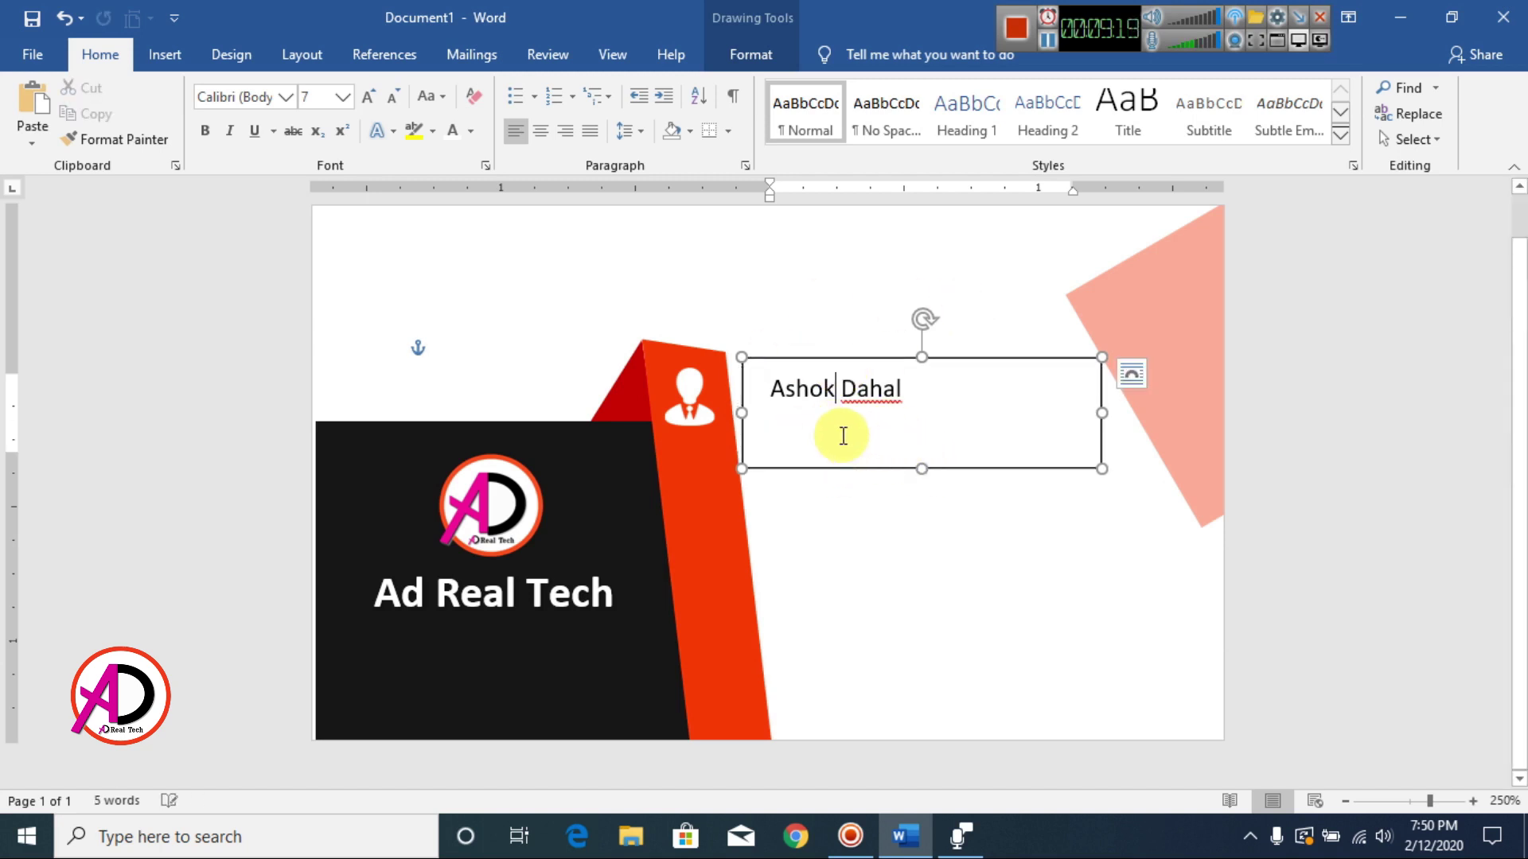
{"action": "left_click", "coordinate": [907, 388]}
{"action": "key", "text": "Return"}
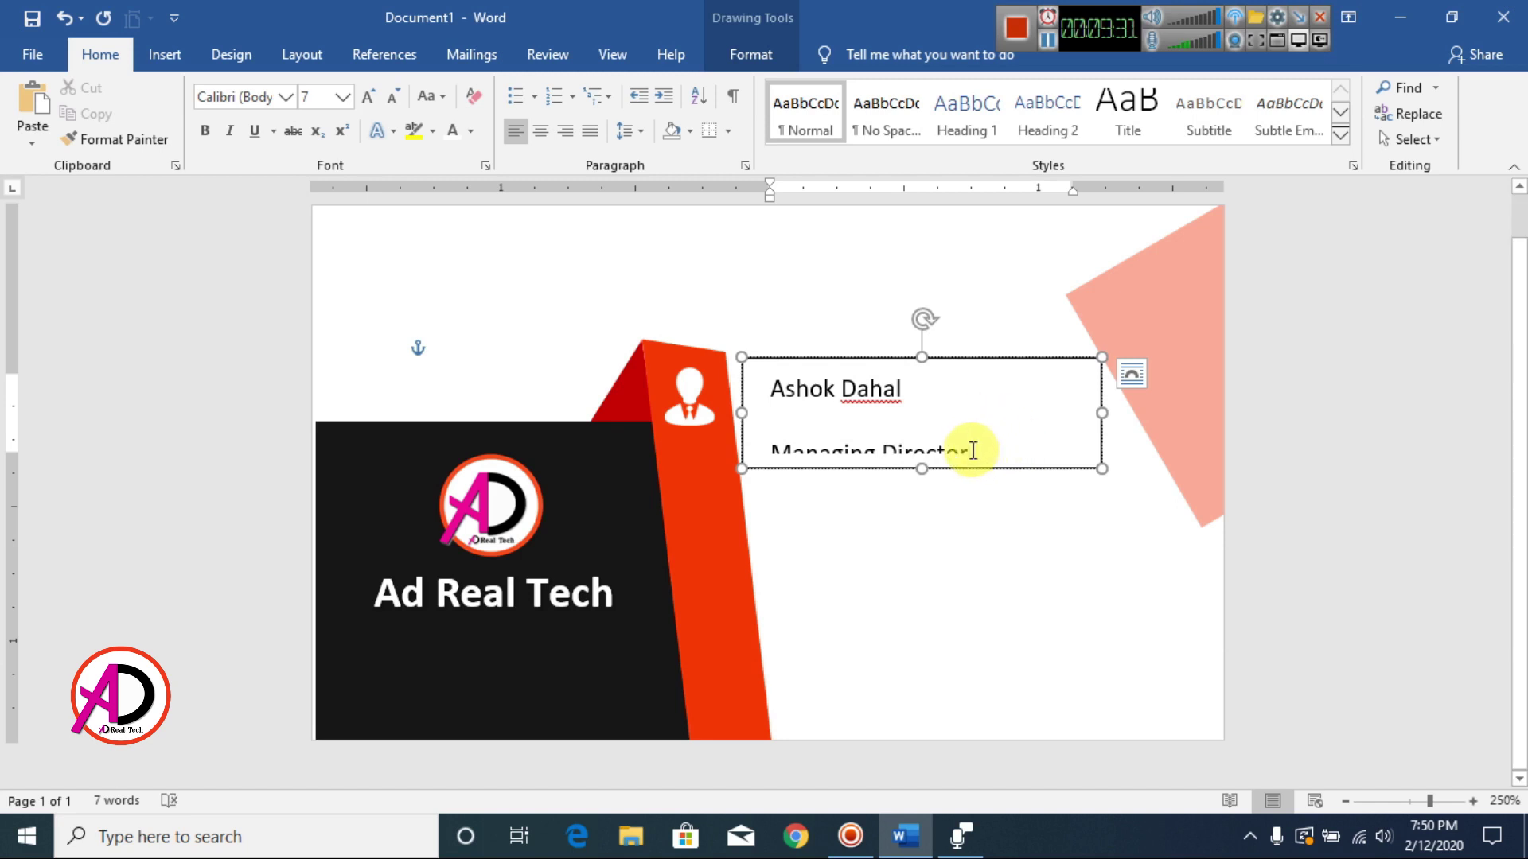
- Set both lines to 1.0 line spacing with no space after paragraphs
{"action": "left_click_drag", "start_coordinate": [972, 451], "coordinate": [737, 369]}
{"action": "left_click", "coordinate": [640, 134]}
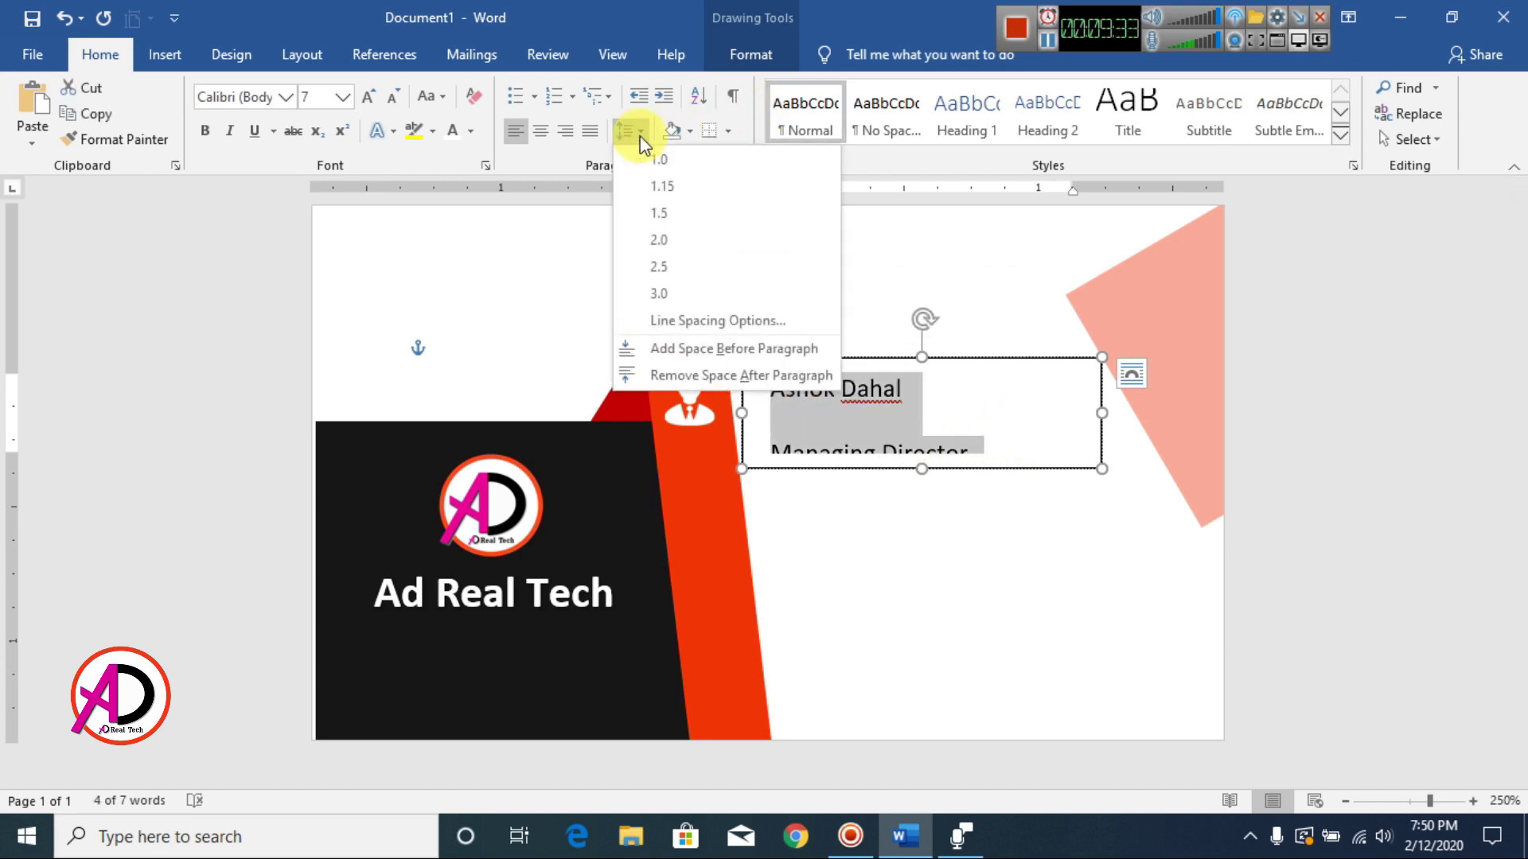
{"action": "left_click", "coordinate": [671, 154]}
{"action": "left_click", "coordinate": [641, 132]}
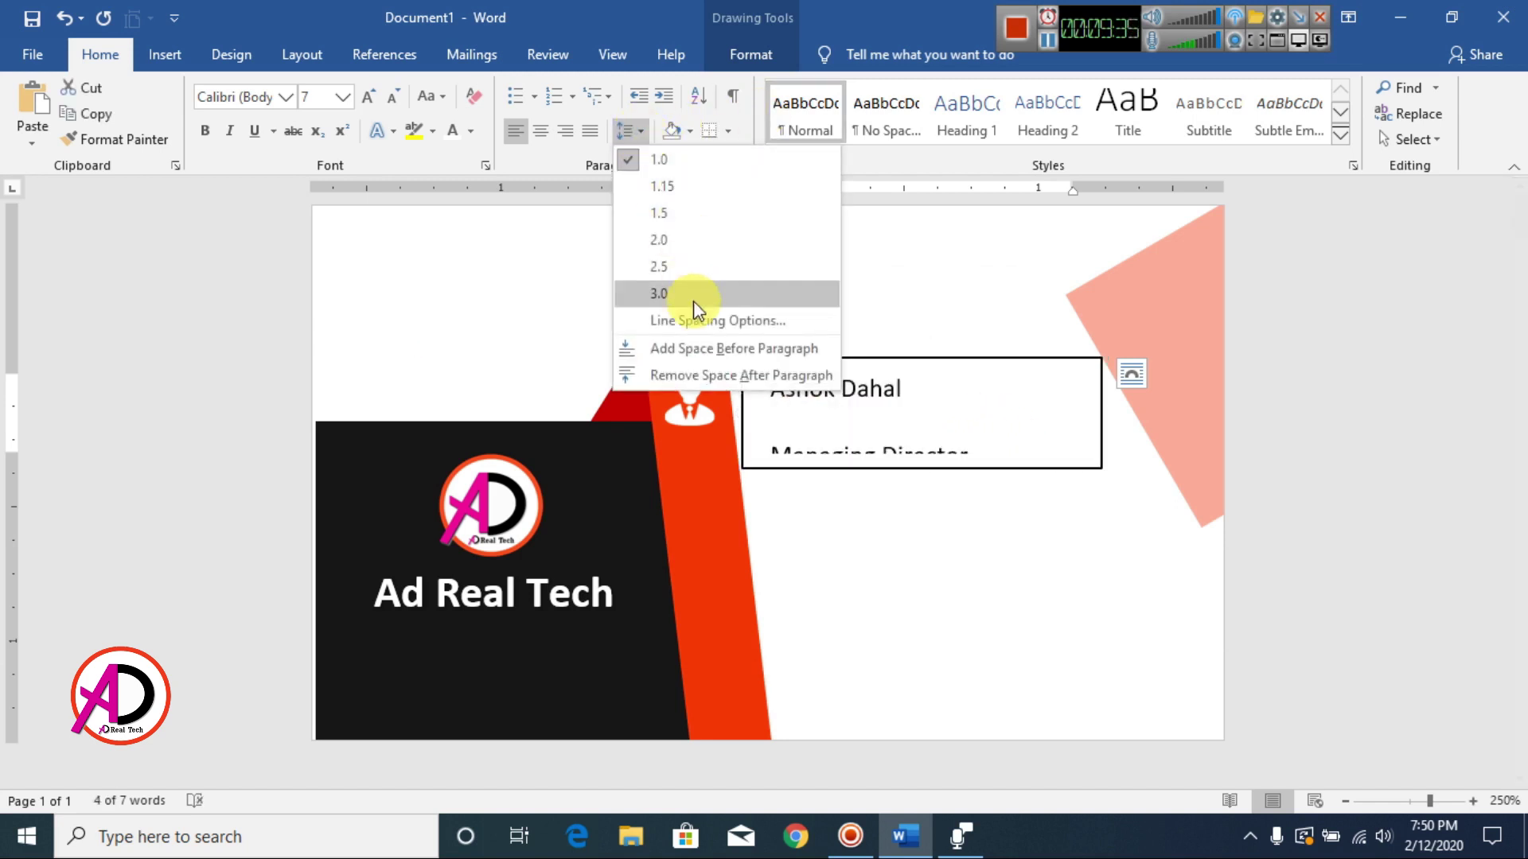
{"action": "left_click", "coordinate": [741, 374]}
- Bold the name line, then shorten the text box and nudge it up and left
{"action": "left_click", "coordinate": [768, 386]}
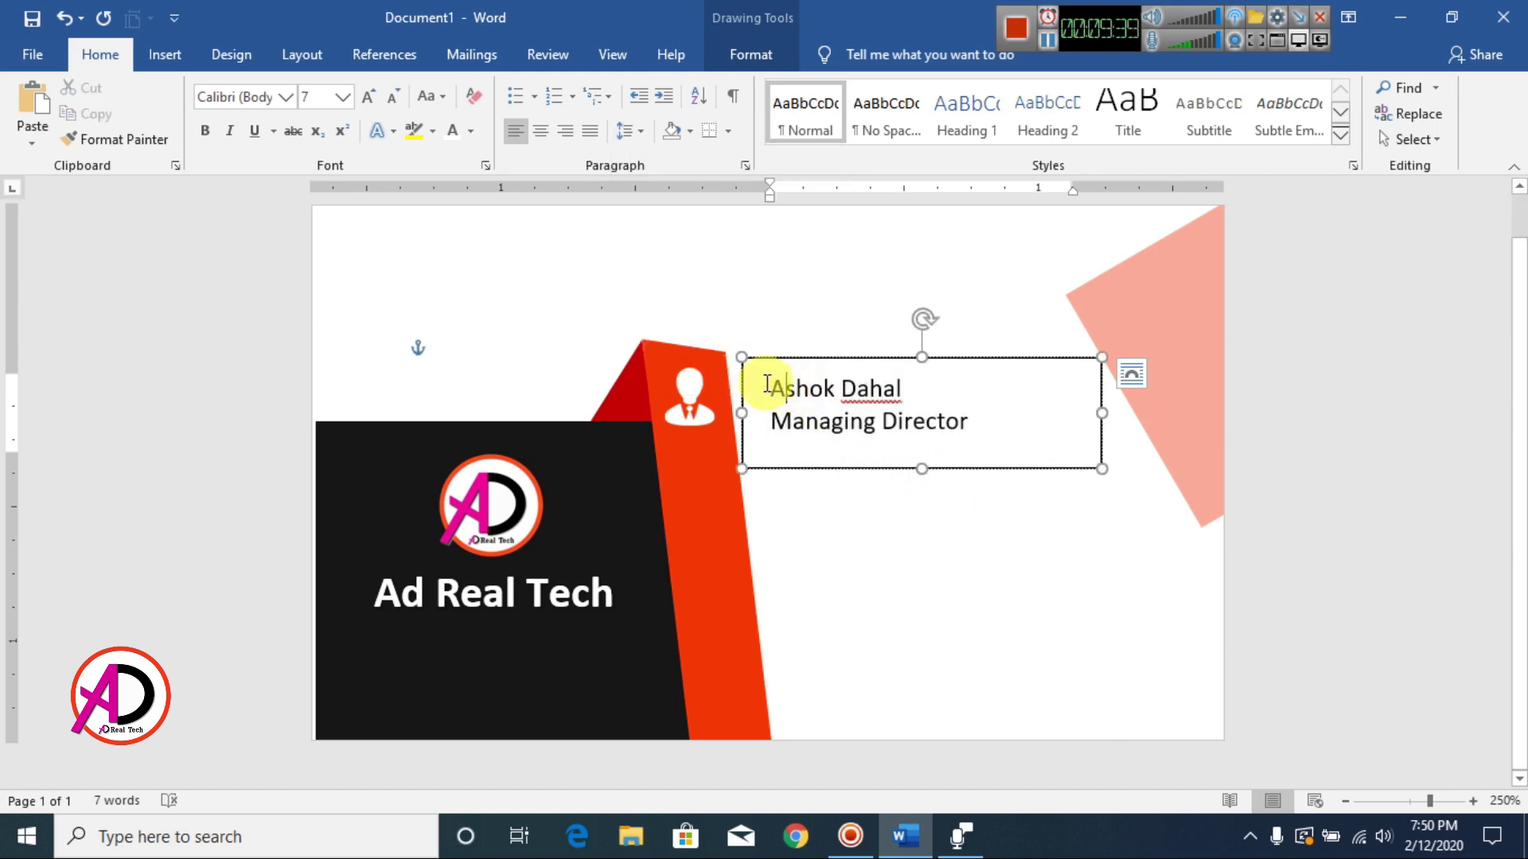
{"action": "left_click_drag", "start_coordinate": [766, 386], "coordinate": [921, 386]}
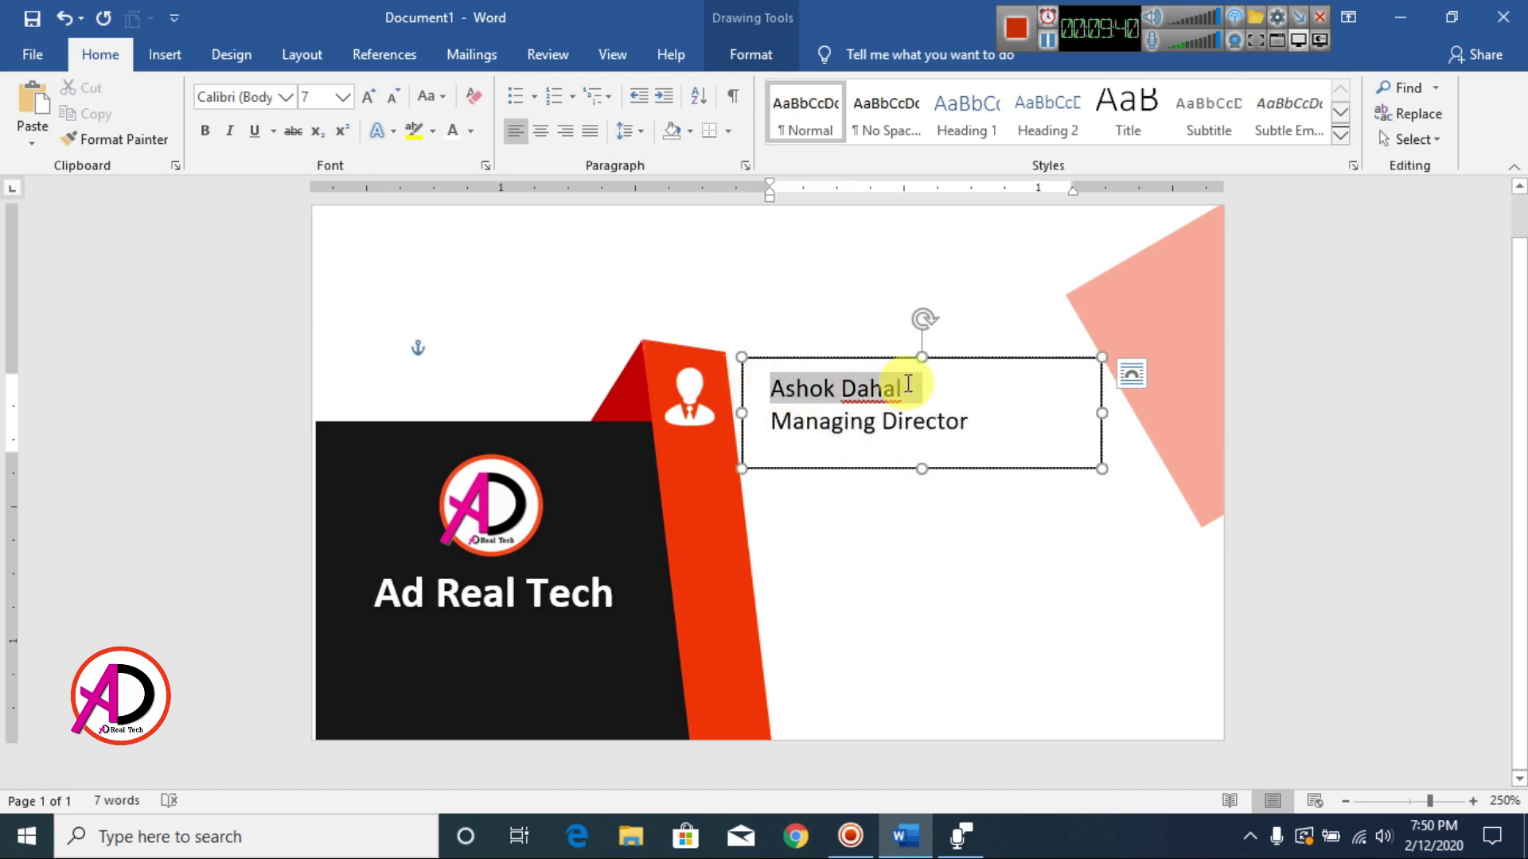
{"action": "left_click", "coordinate": [205, 130]}
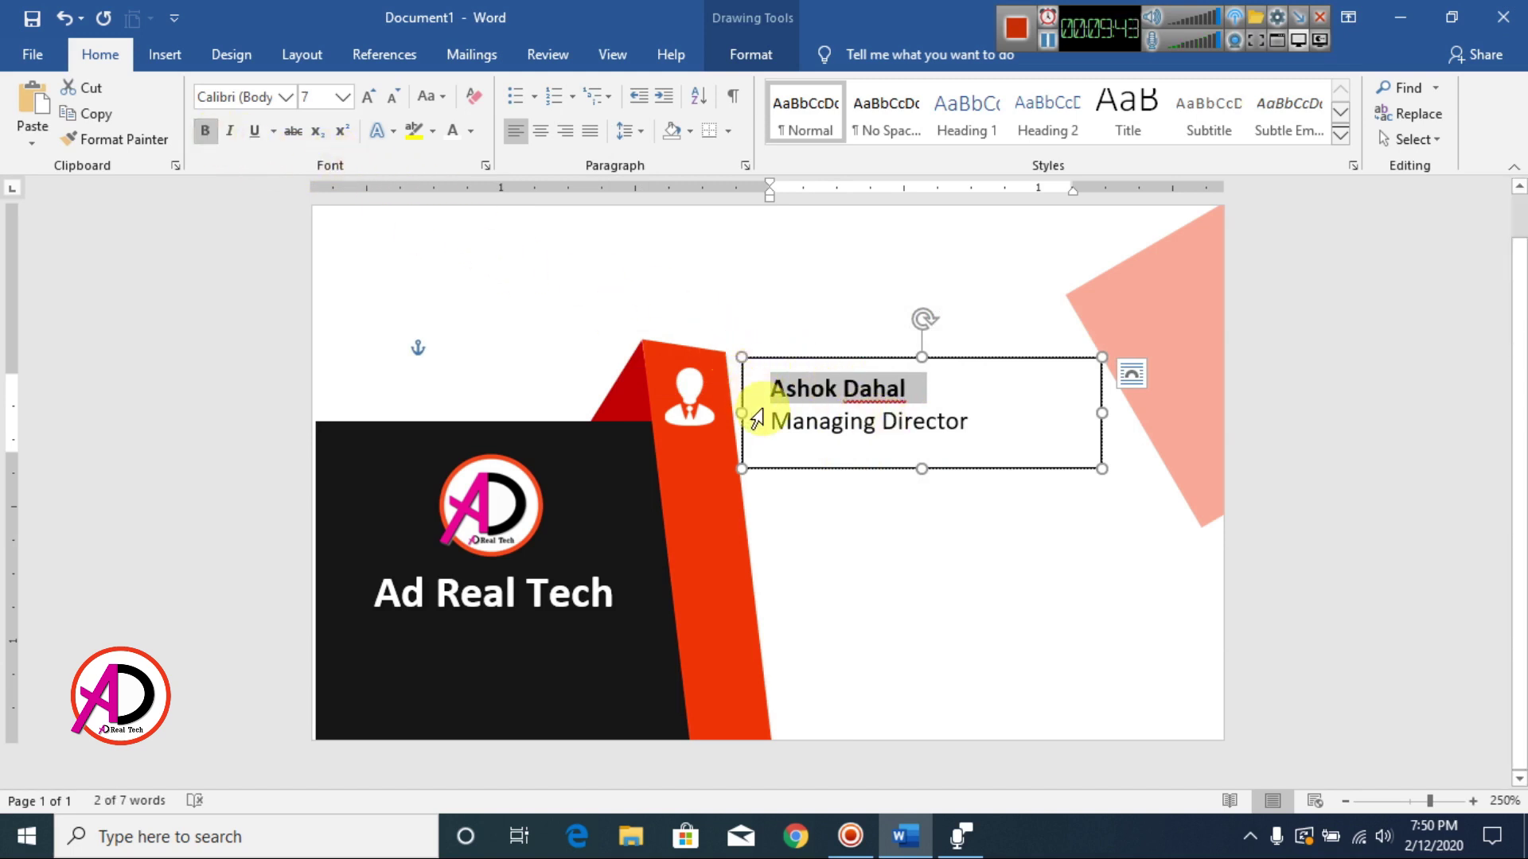
{"action": "left_click_drag", "start_coordinate": [922, 469], "coordinate": [918, 452]}
{"action": "mouse_move", "coordinate": [842, 360]}
{"action": "left_mouse_down"}
{"action": "mouse_move", "coordinate": [835, 345]}
{"action": "mouse_move", "coordinate": [819, 352]}
{"action": "left_mouse_up"}
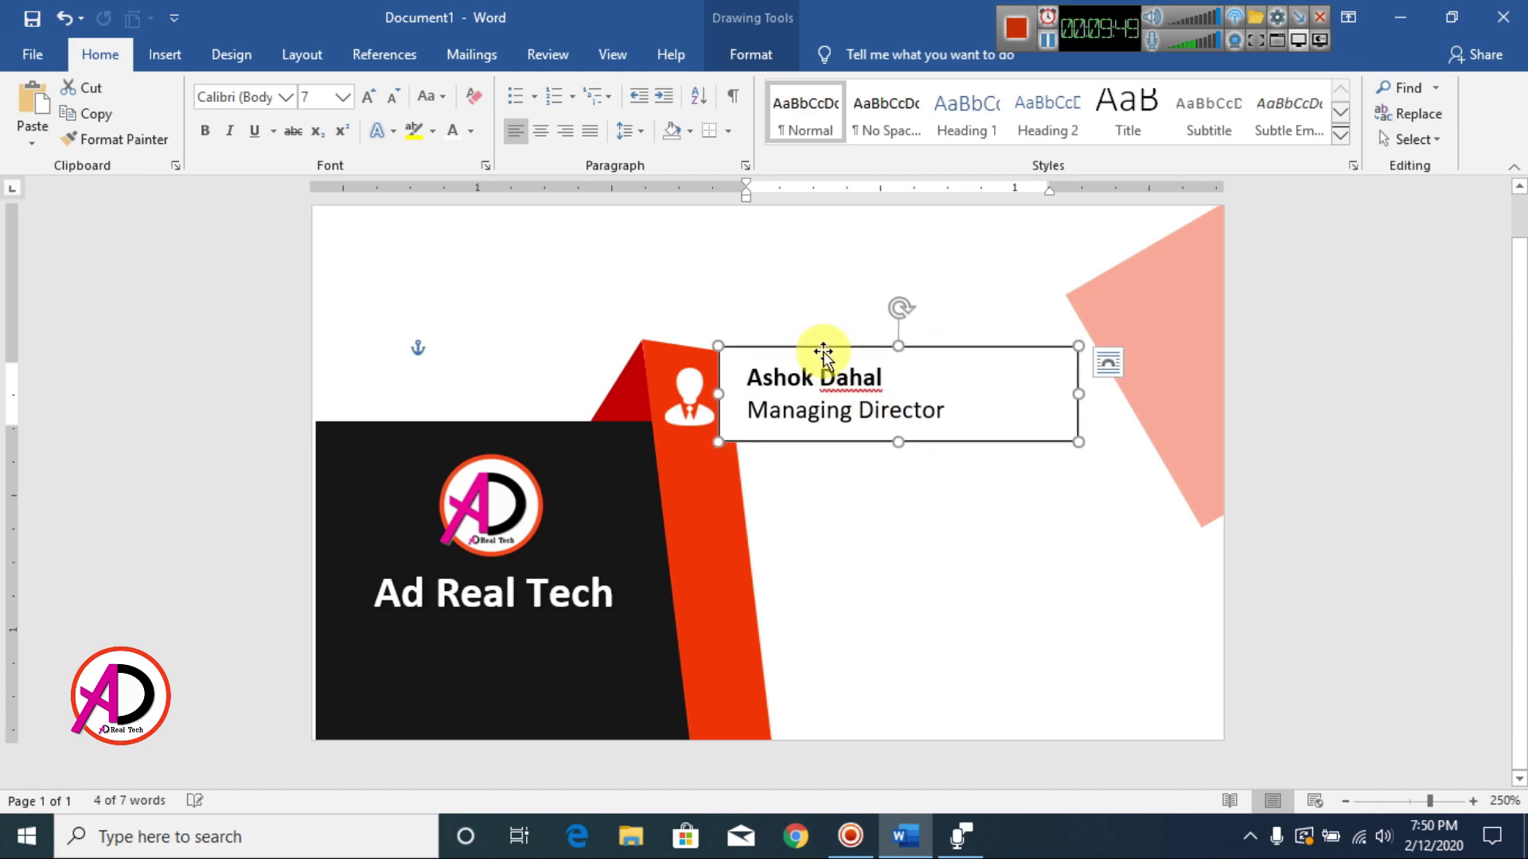
- Give the name text box No Fill and No Outline, nudging it slightly upward
{"action": "left_click", "coordinate": [744, 56]}
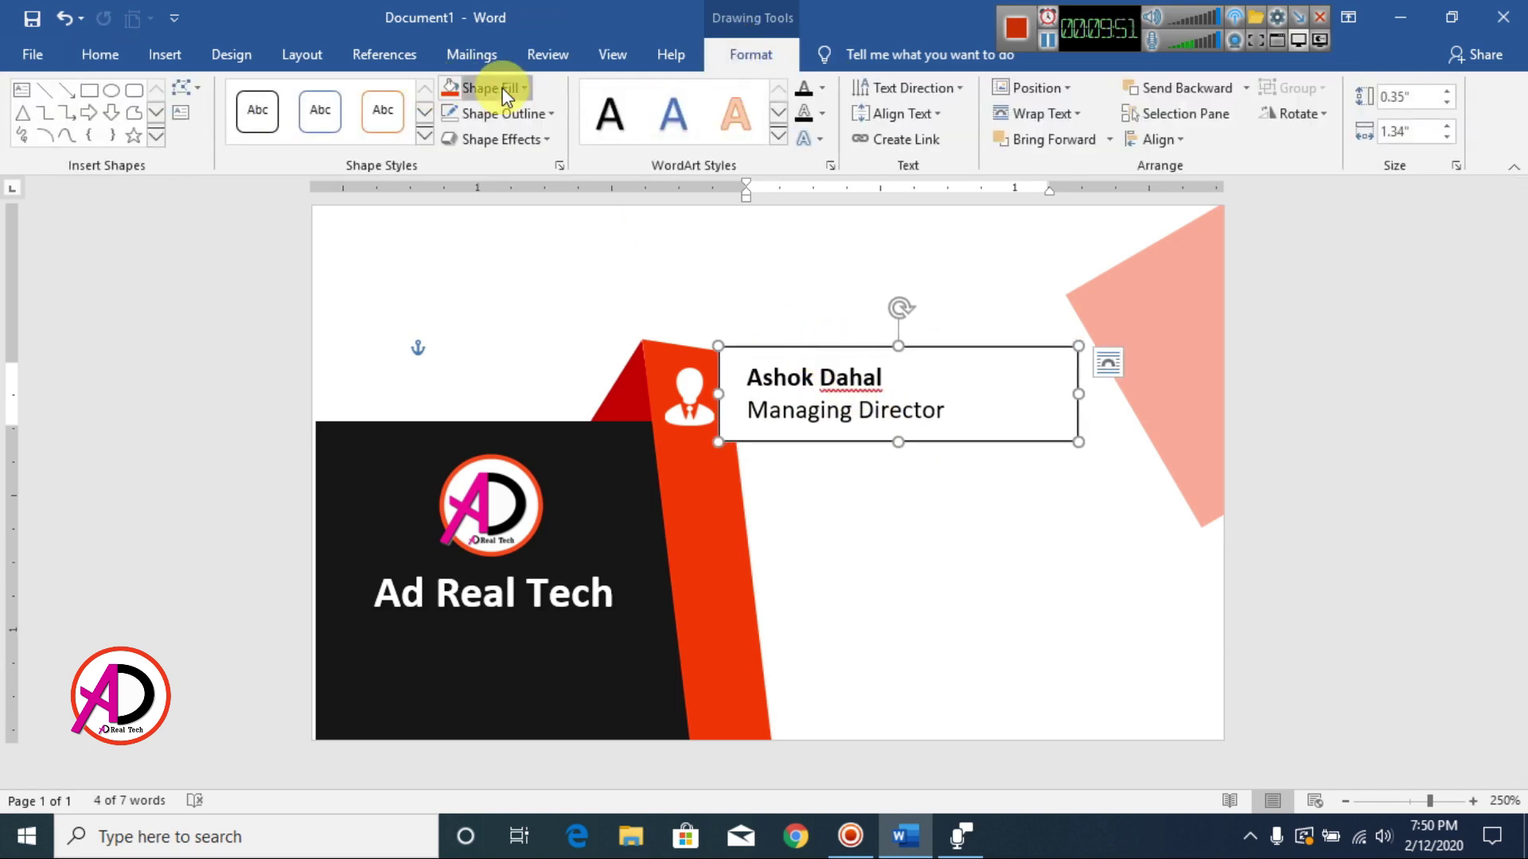
{"action": "left_click", "coordinate": [487, 89]}
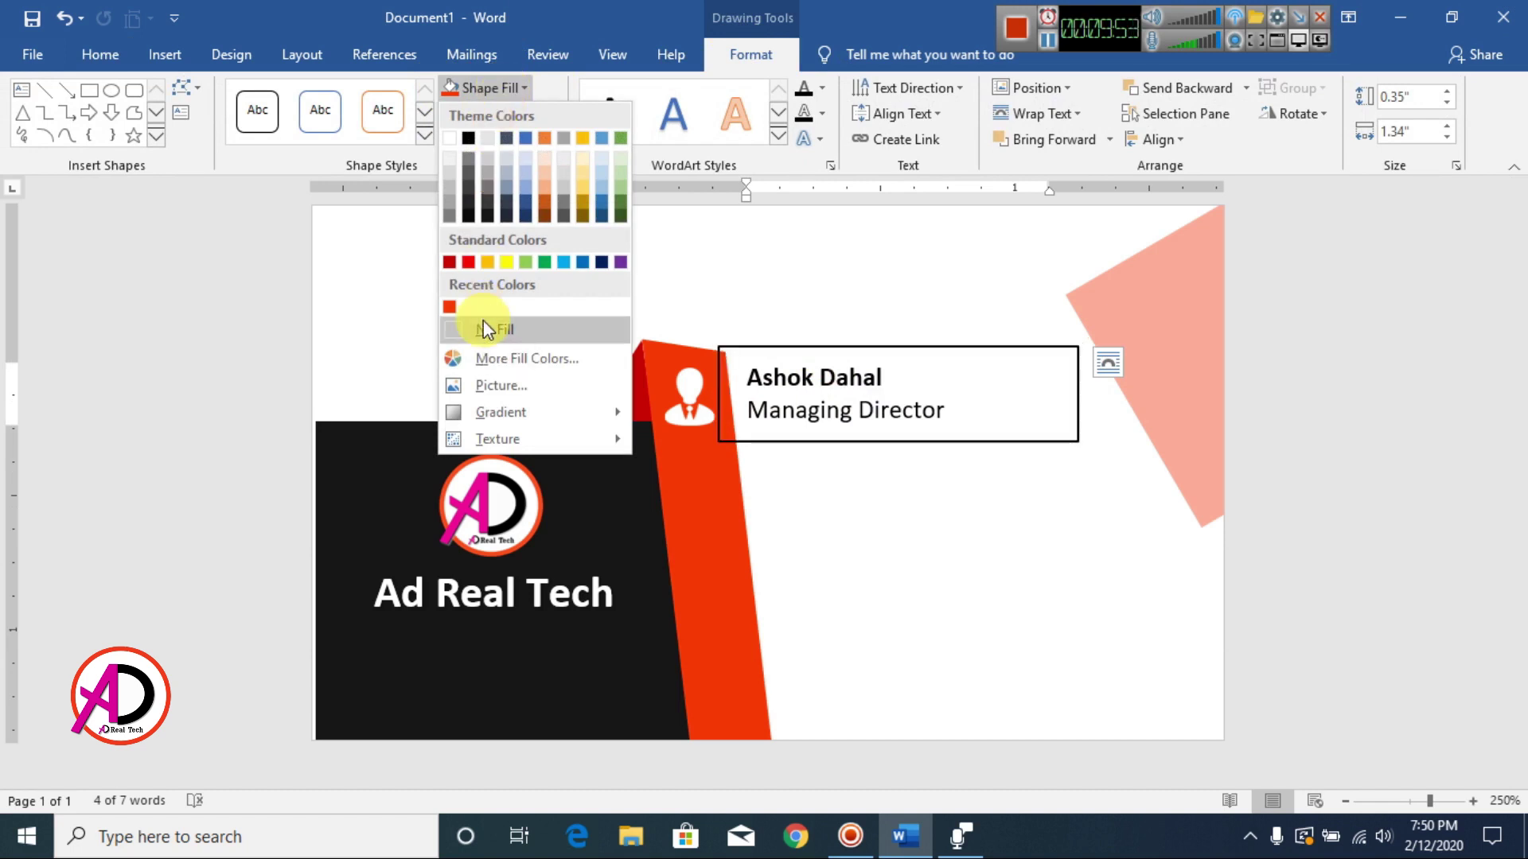
{"action": "left_click", "coordinate": [484, 326]}
{"action": "left_click", "coordinate": [498, 120]}
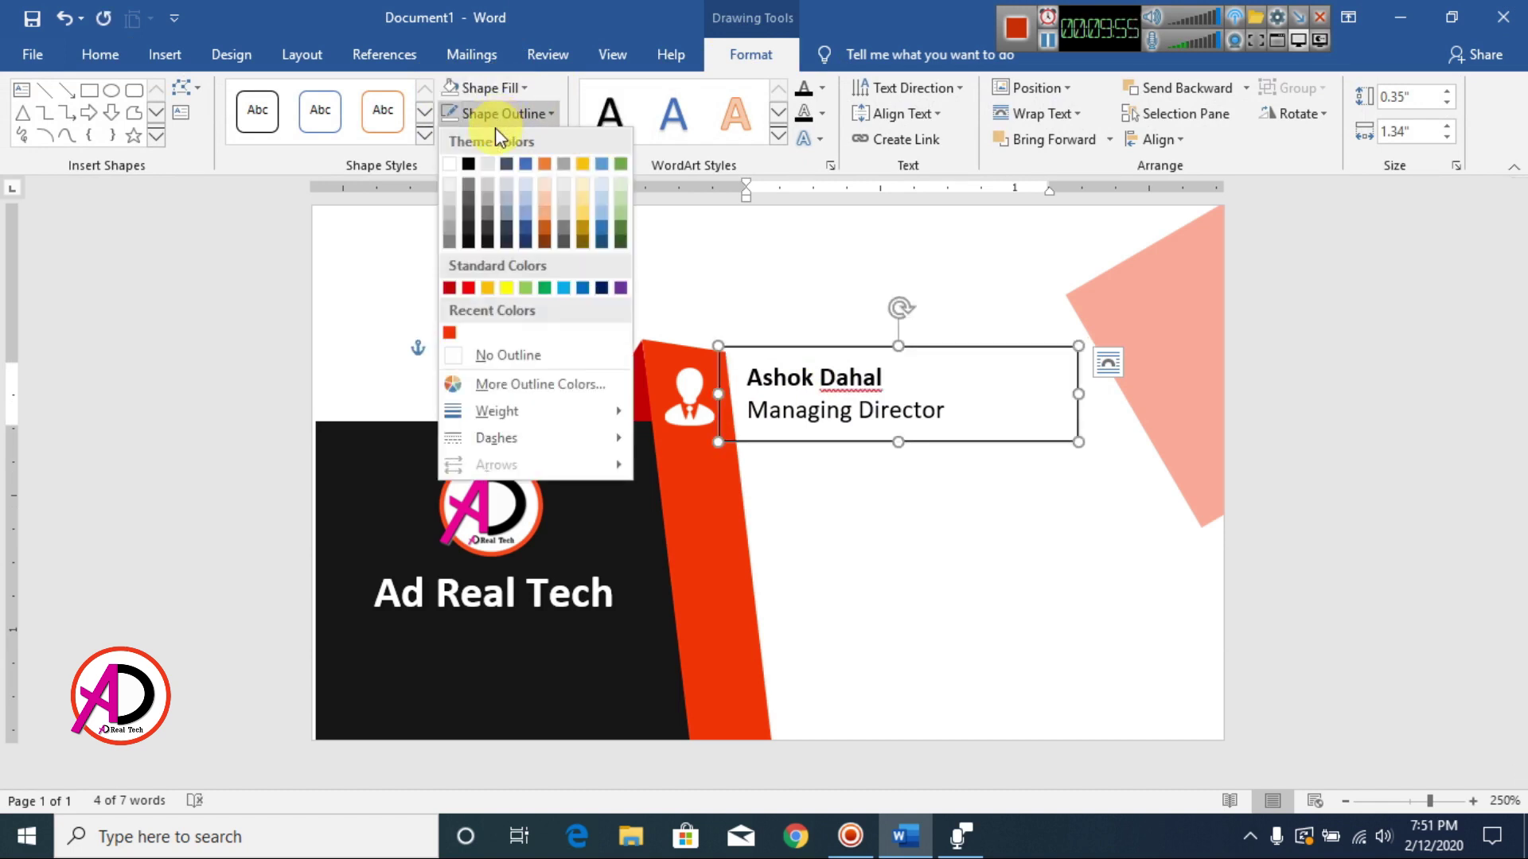
{"action": "left_click", "coordinate": [513, 355]}
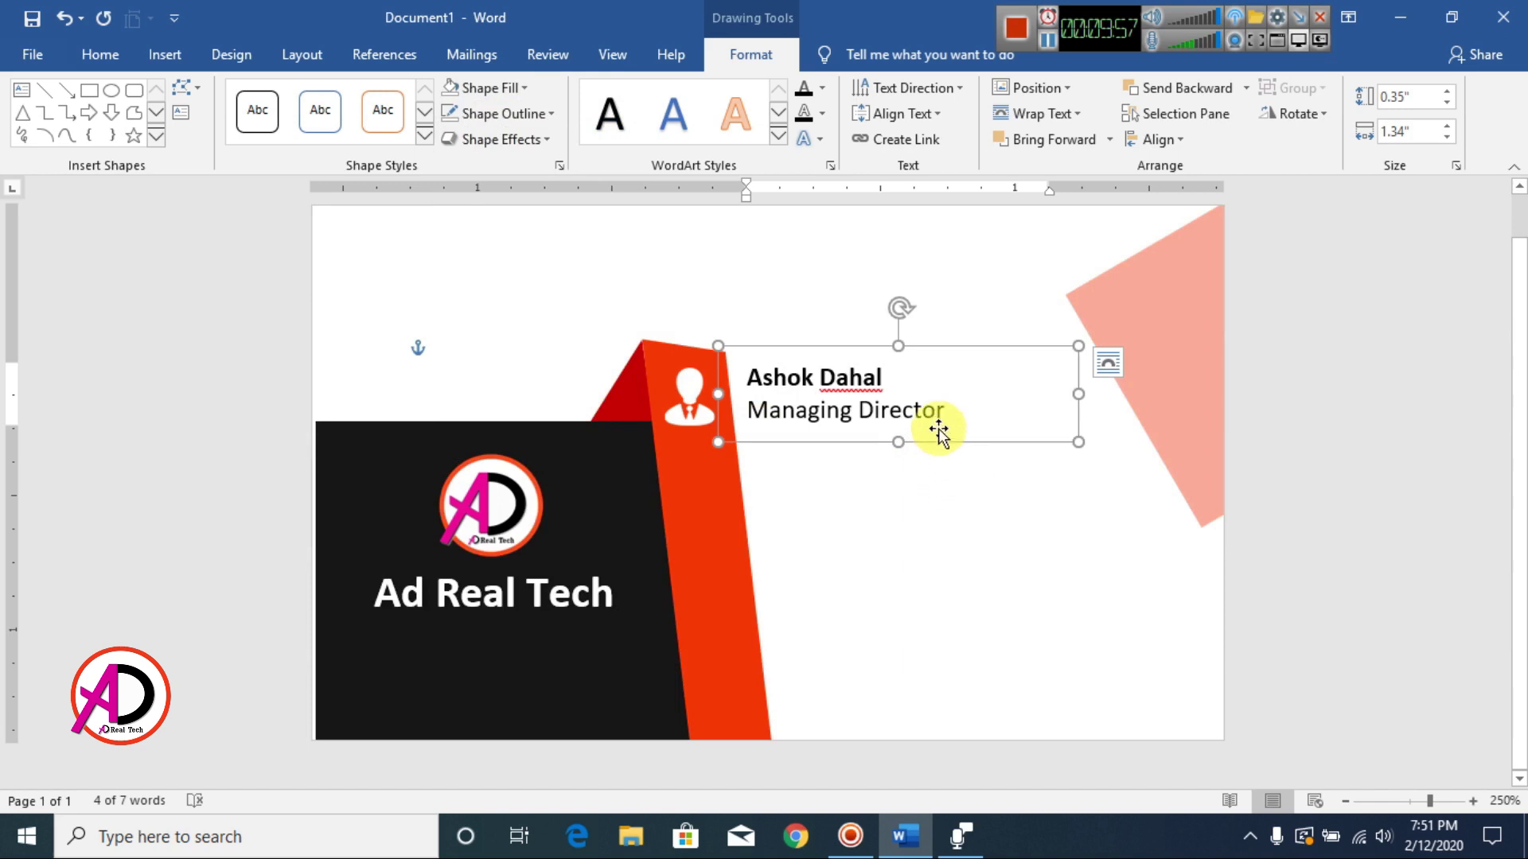
{"action": "left_click_drag", "start_coordinate": [919, 348], "coordinate": [911, 344]}
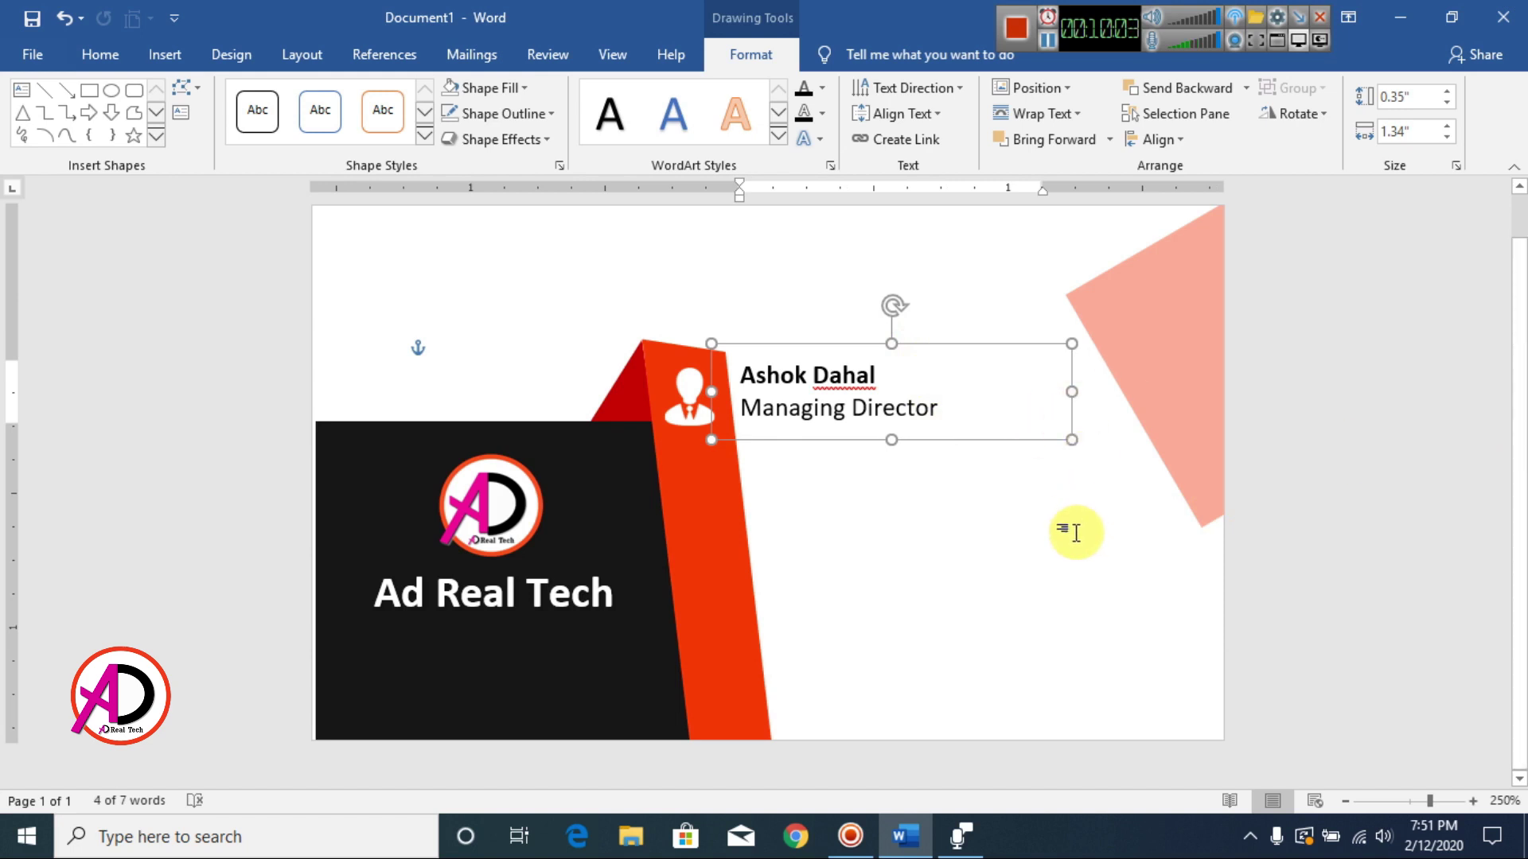
{"action": "left_click", "coordinate": [1047, 573]}
{"action": "scroll", "coordinate": [1047, 573], "scroll_direction": "down", "scroll_amount": 10}
{"action": "scroll", "coordinate": [1088, 634], "scroll_direction": "up", "scroll_amount": 9}
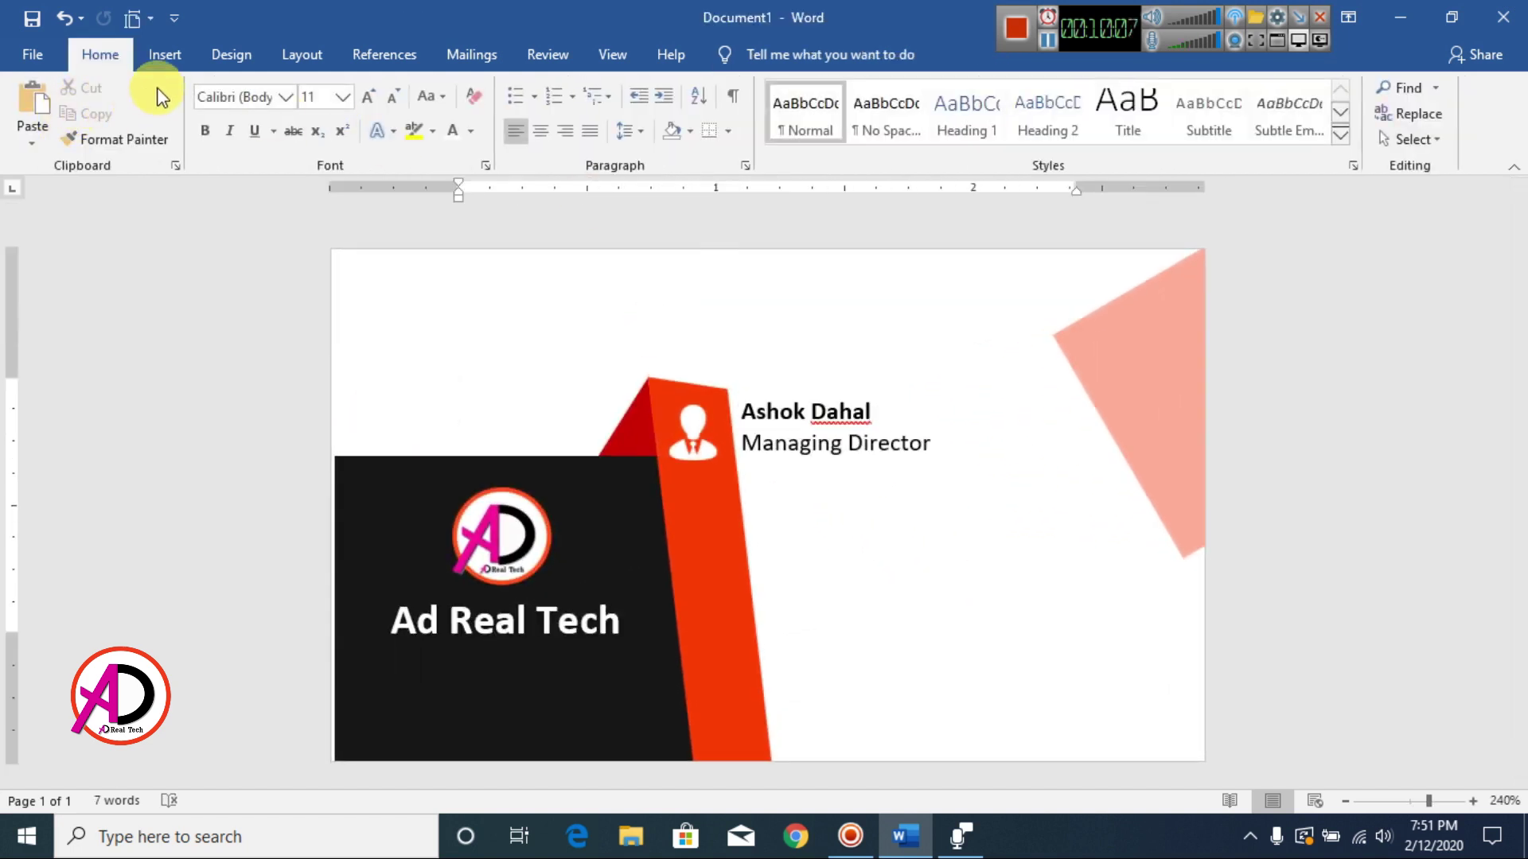
- Draw a straight horizontal line under Managing Director and colour it black
{"action": "left_click", "coordinate": [165, 56]}
{"action": "left_click", "coordinate": [272, 139]}
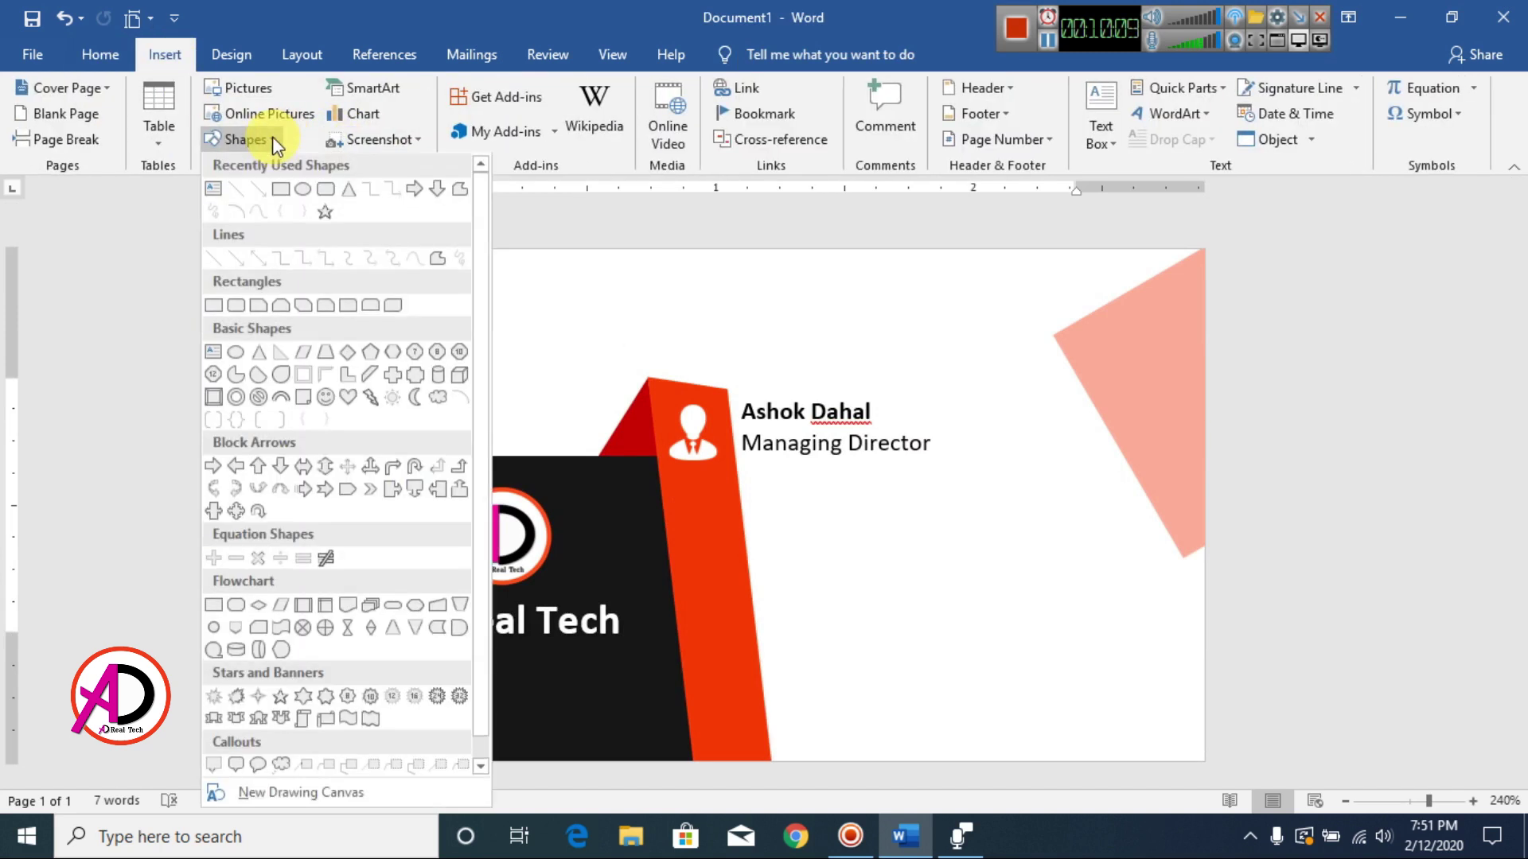
{"action": "left_click", "coordinate": [244, 203]}
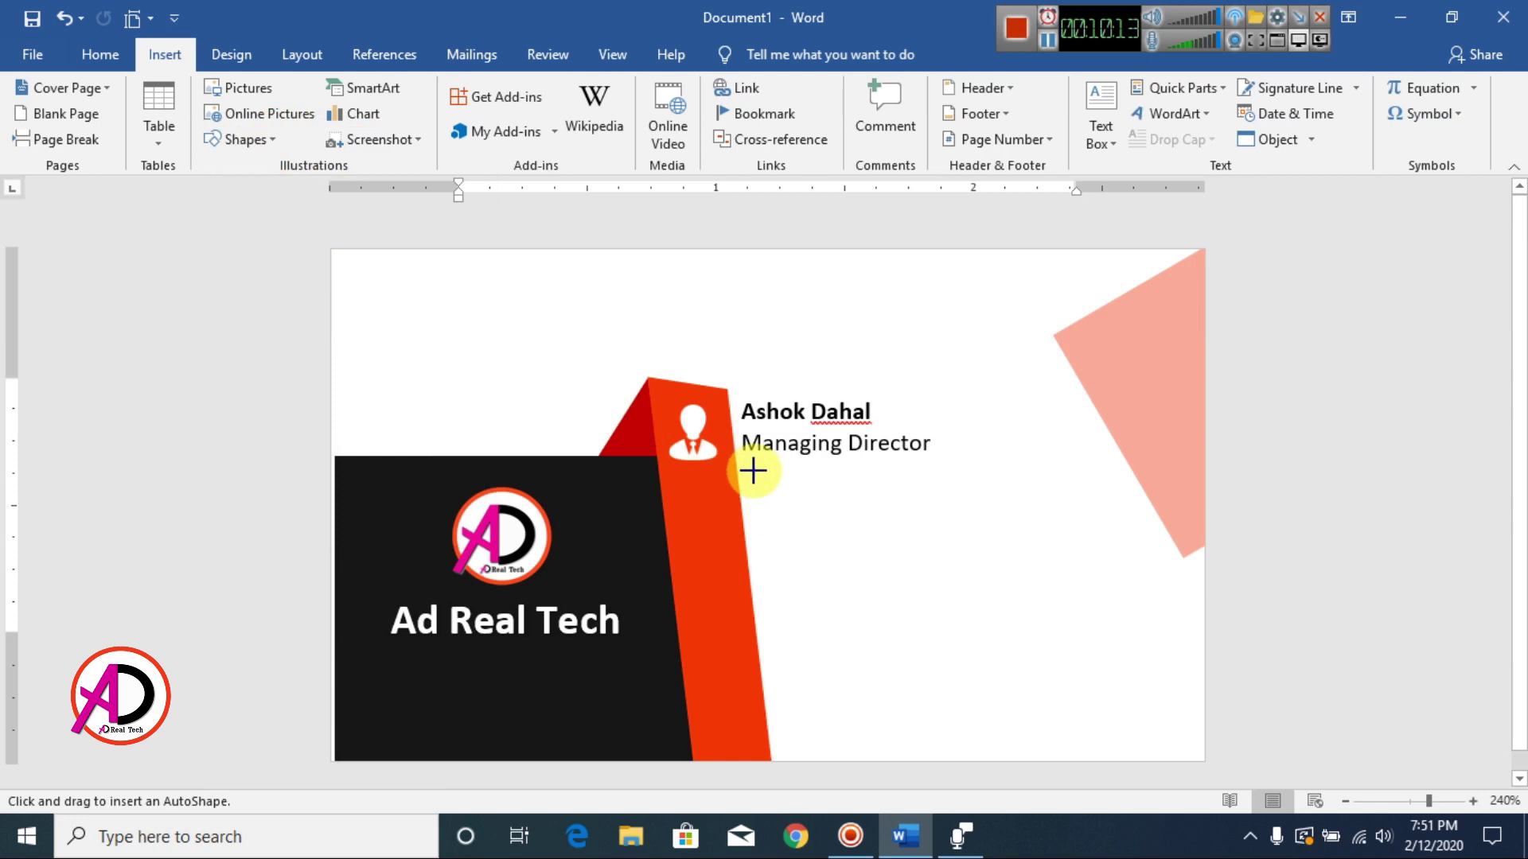
{"action": "mouse_move", "coordinate": [746, 460]}
{"action": "left_mouse_down"}
{"action": "mouse_move", "coordinate": [1016, 455]}
{"action": "mouse_move", "coordinate": [972, 460]}
{"action": "left_mouse_up"}
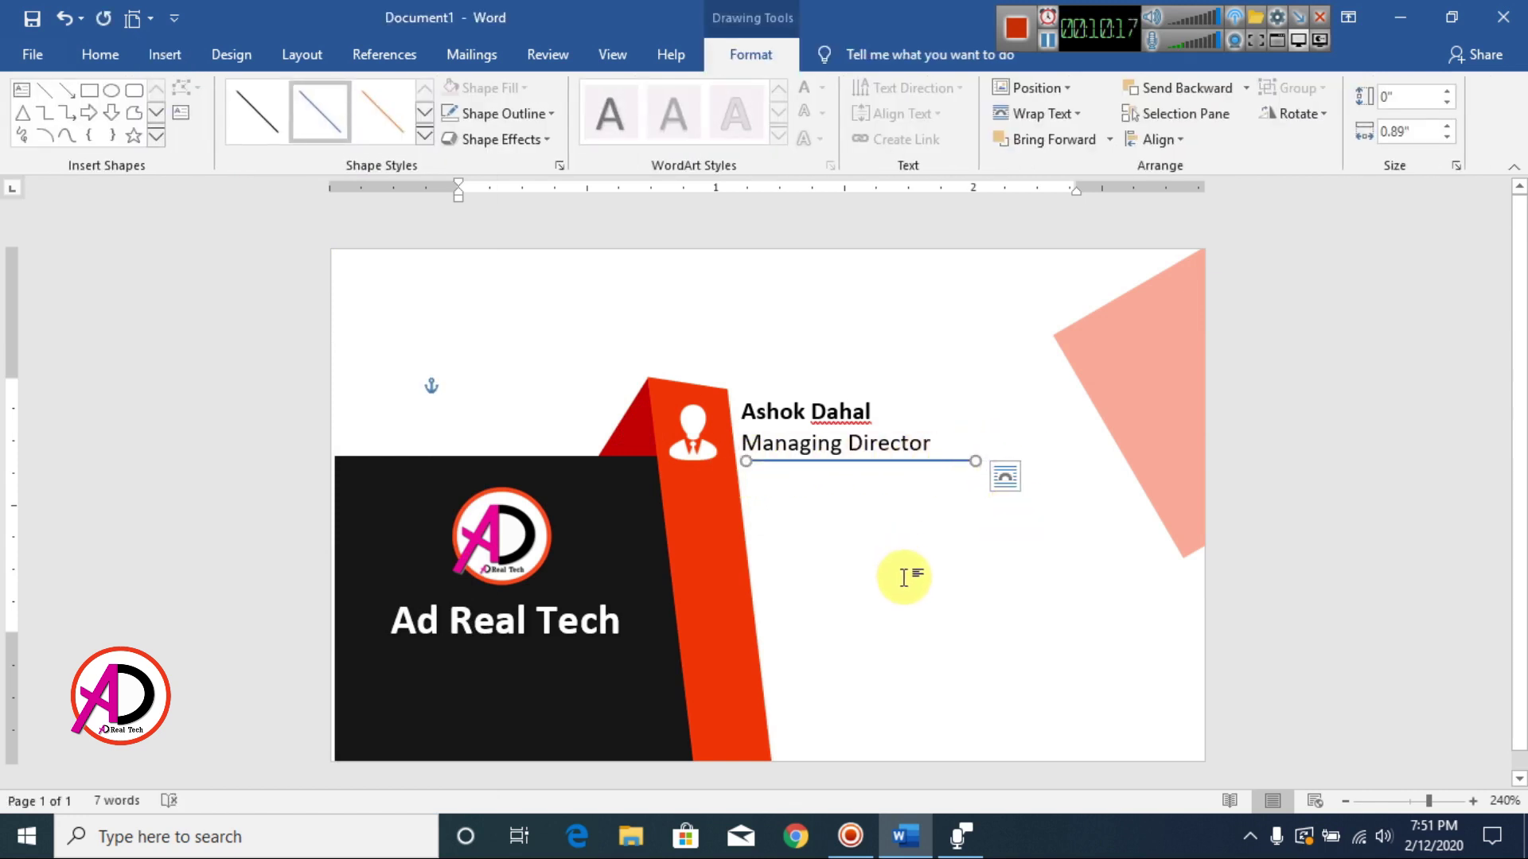
{"action": "left_click", "coordinate": [528, 113]}
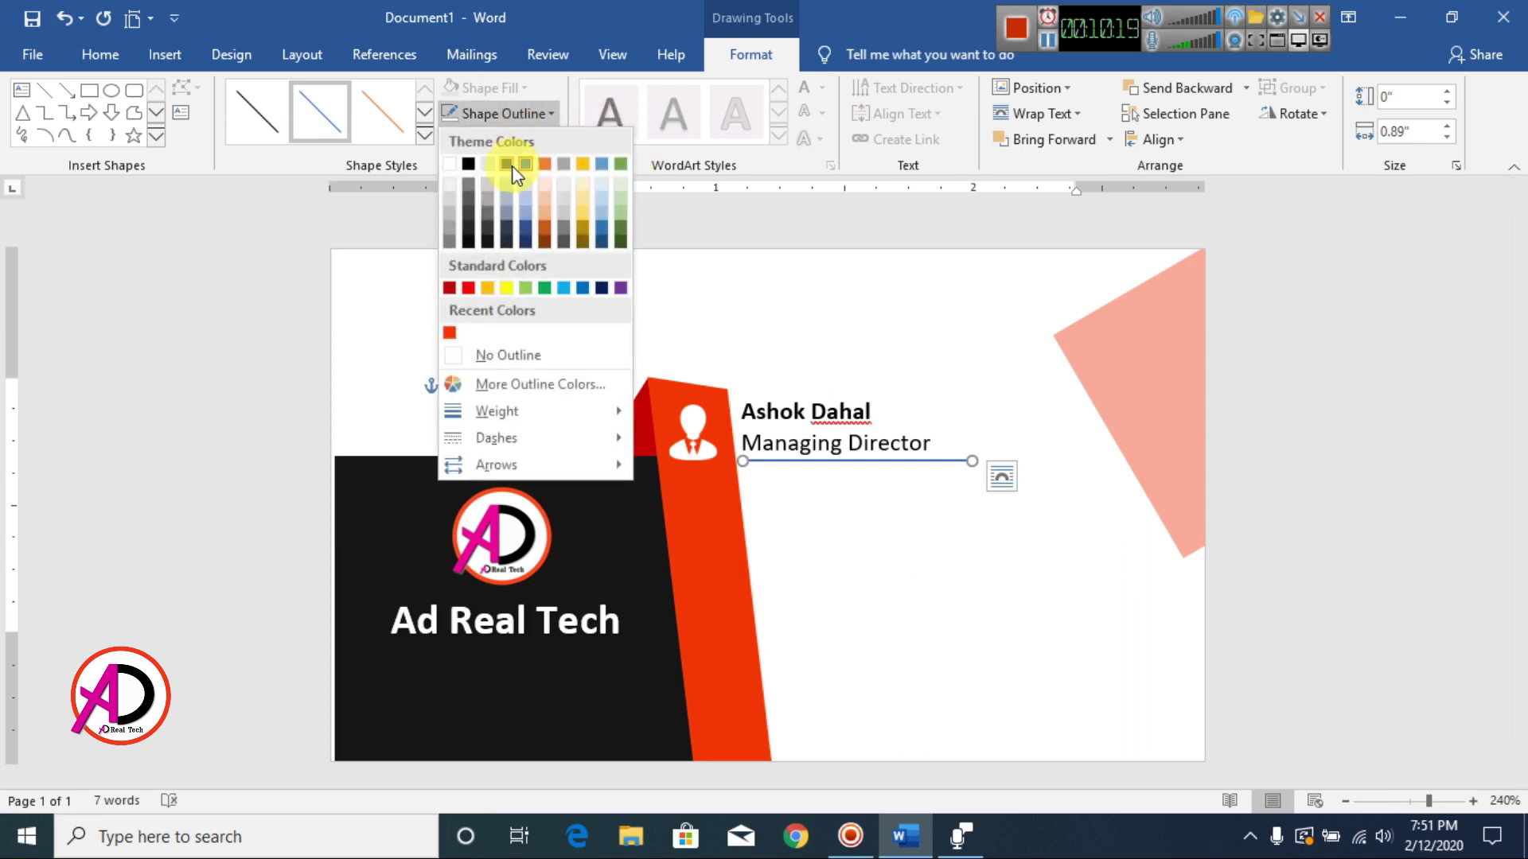
{"action": "left_click", "coordinate": [467, 160]}
{"action": "left_click", "coordinate": [999, 535]}
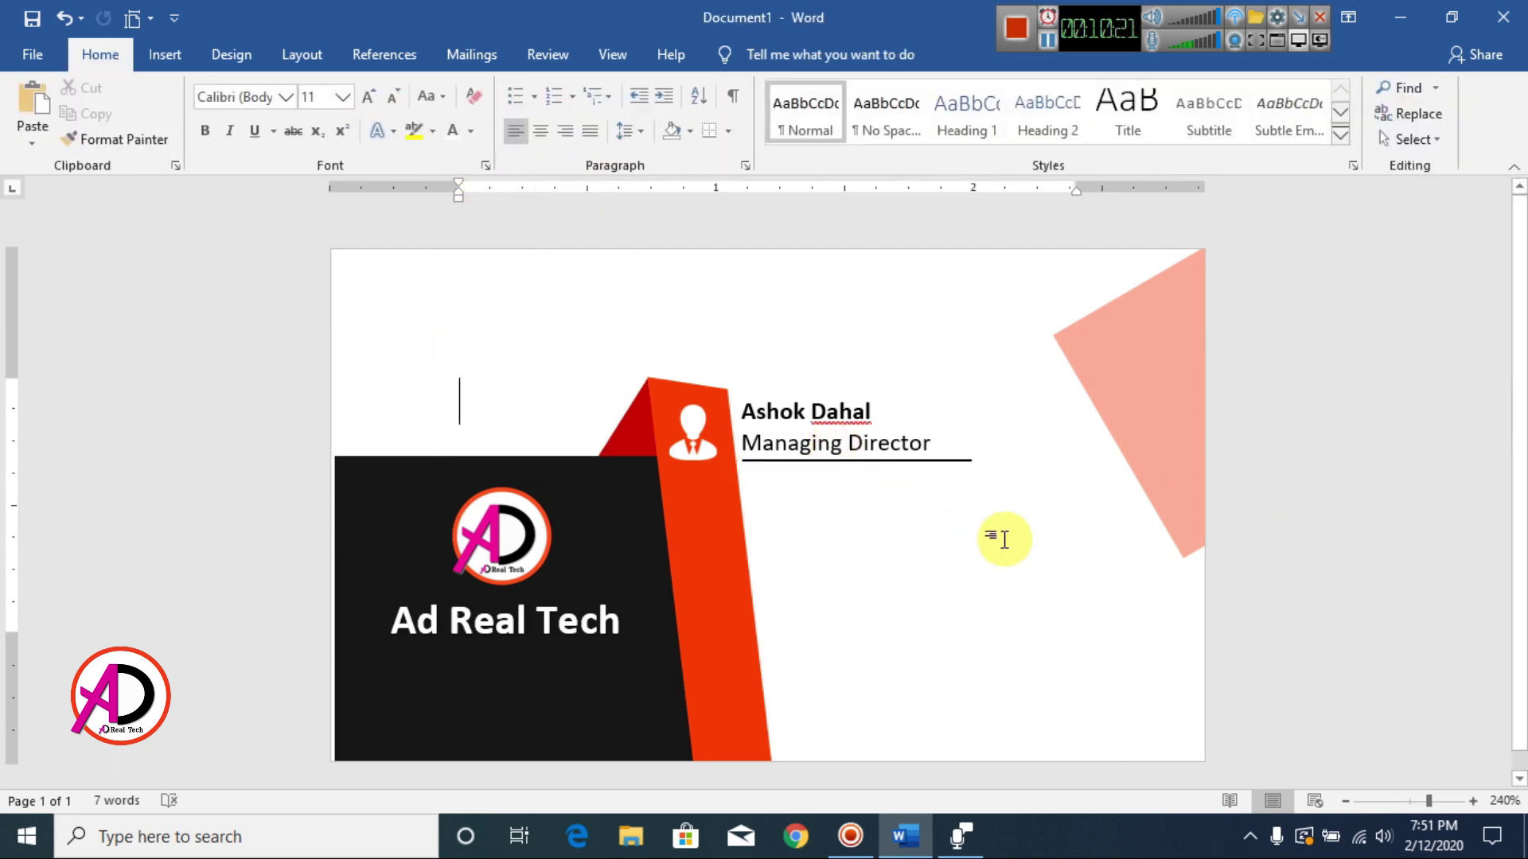
{"action": "scroll", "coordinate": [999, 557], "scroll_direction": "down", "scroll_amount": 1}
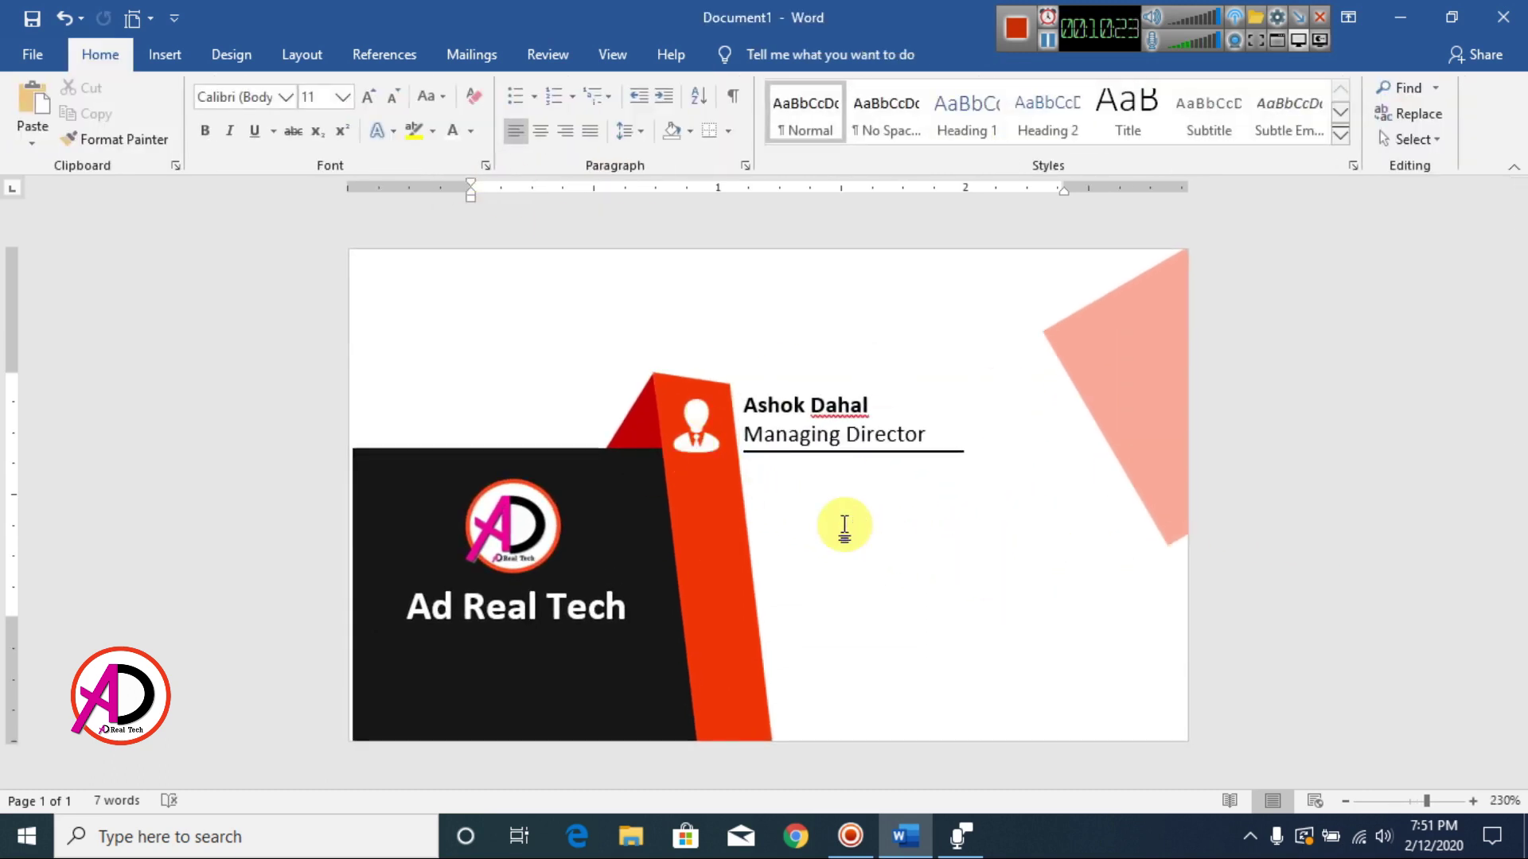
- Insert the email icon clipart picture into the card
{"action": "left_click", "coordinate": [162, 56]}
{"action": "left_click", "coordinate": [248, 90]}
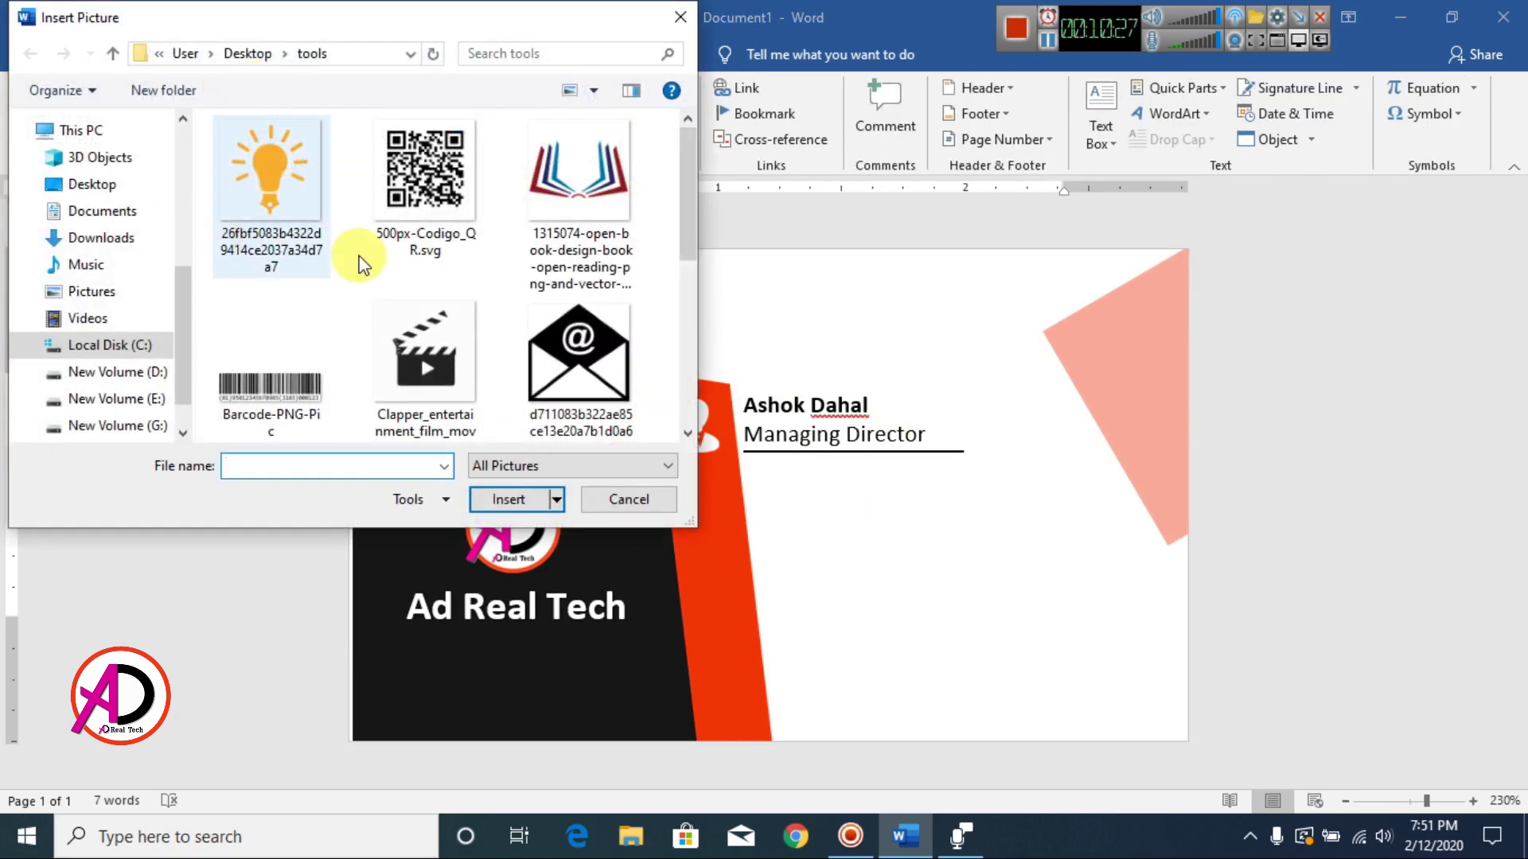
{"action": "left_click_drag", "start_coordinate": [687, 207], "coordinate": [692, 326]}
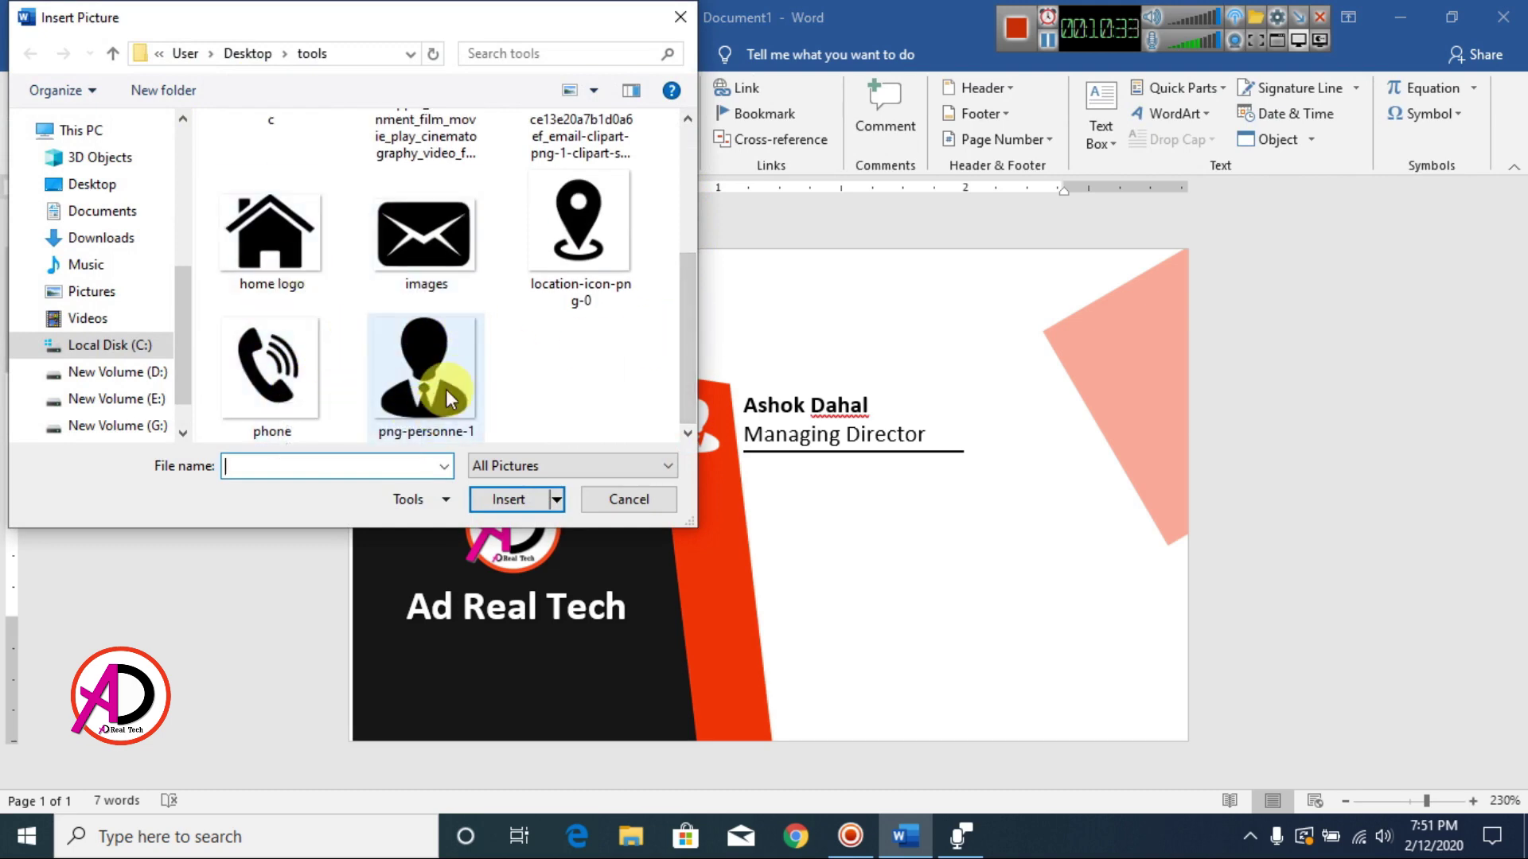
{"action": "scroll", "coordinate": [445, 389], "scroll_direction": "up", "scroll_amount": 2}
{"action": "left_click", "coordinate": [547, 233]}
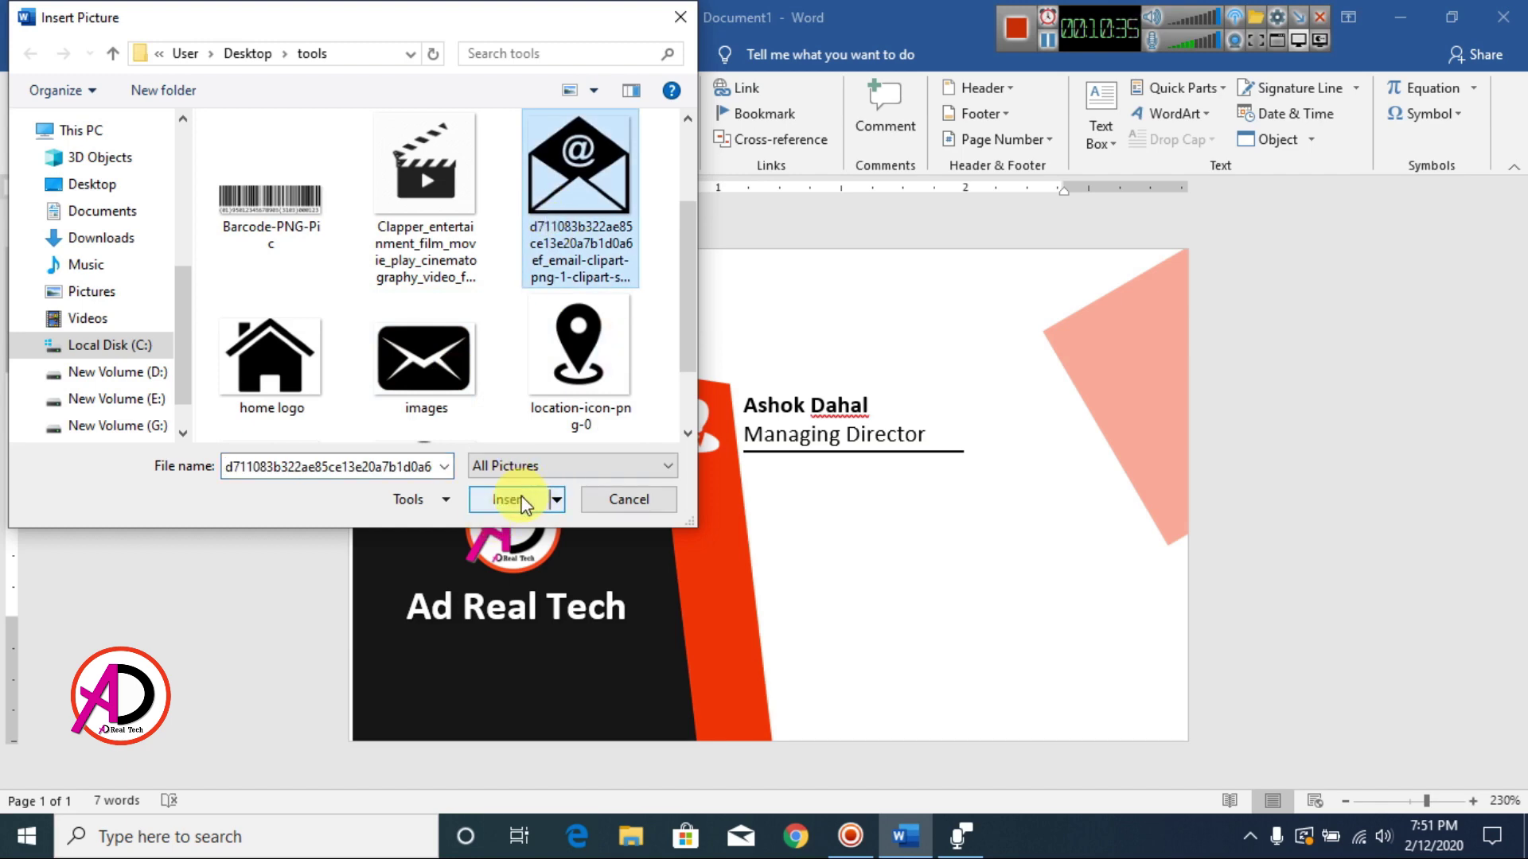
{"action": "left_click", "coordinate": [525, 500]}
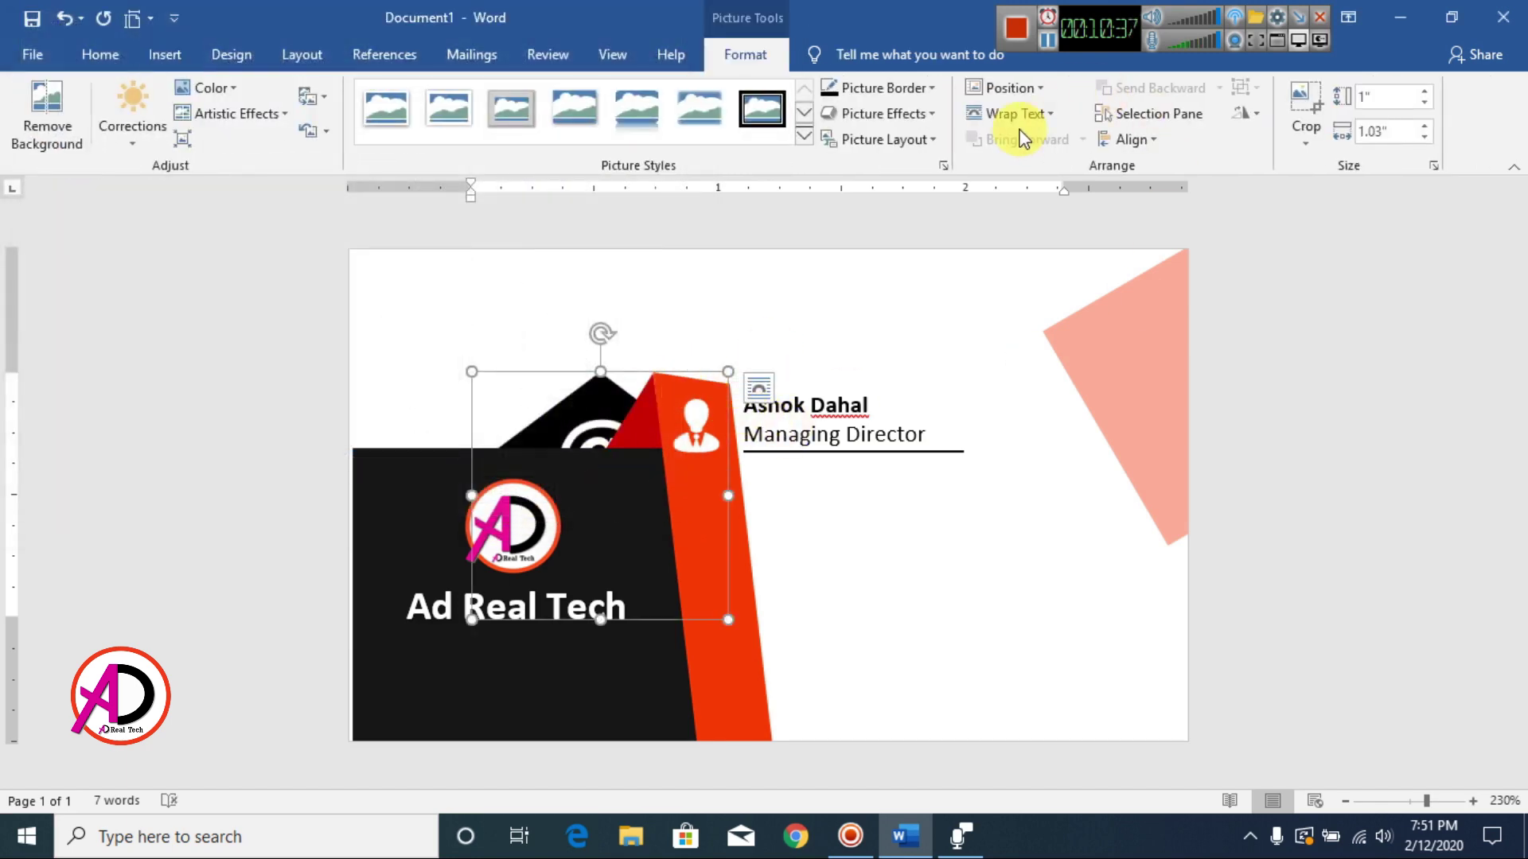
- Float the envelope icon in front of text, shrink it to 0.19", and recolour it white
{"action": "left_click", "coordinate": [1039, 118]}
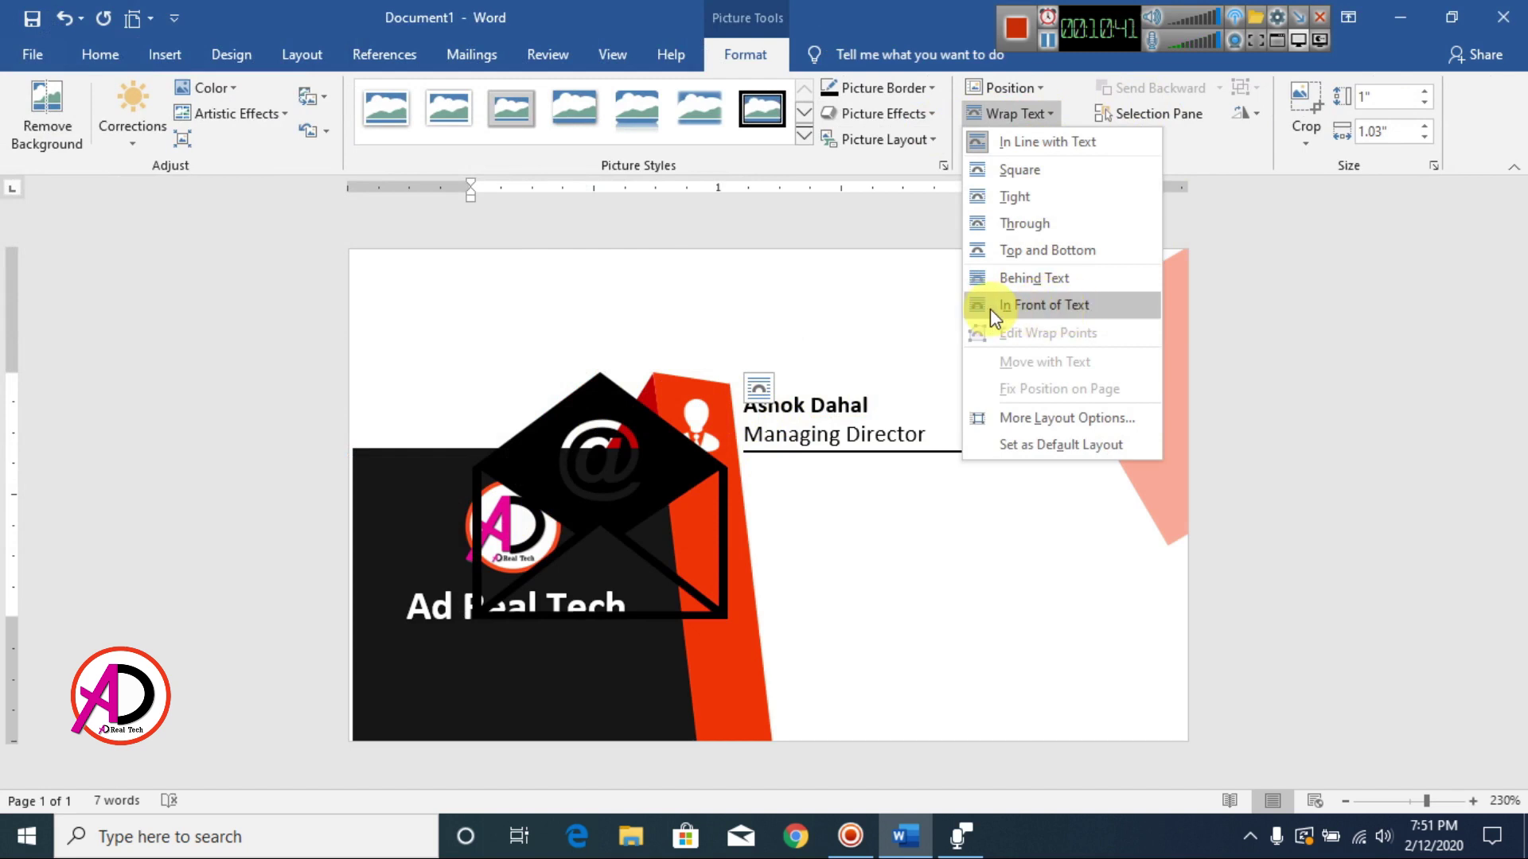
{"action": "left_click", "coordinate": [1029, 313]}
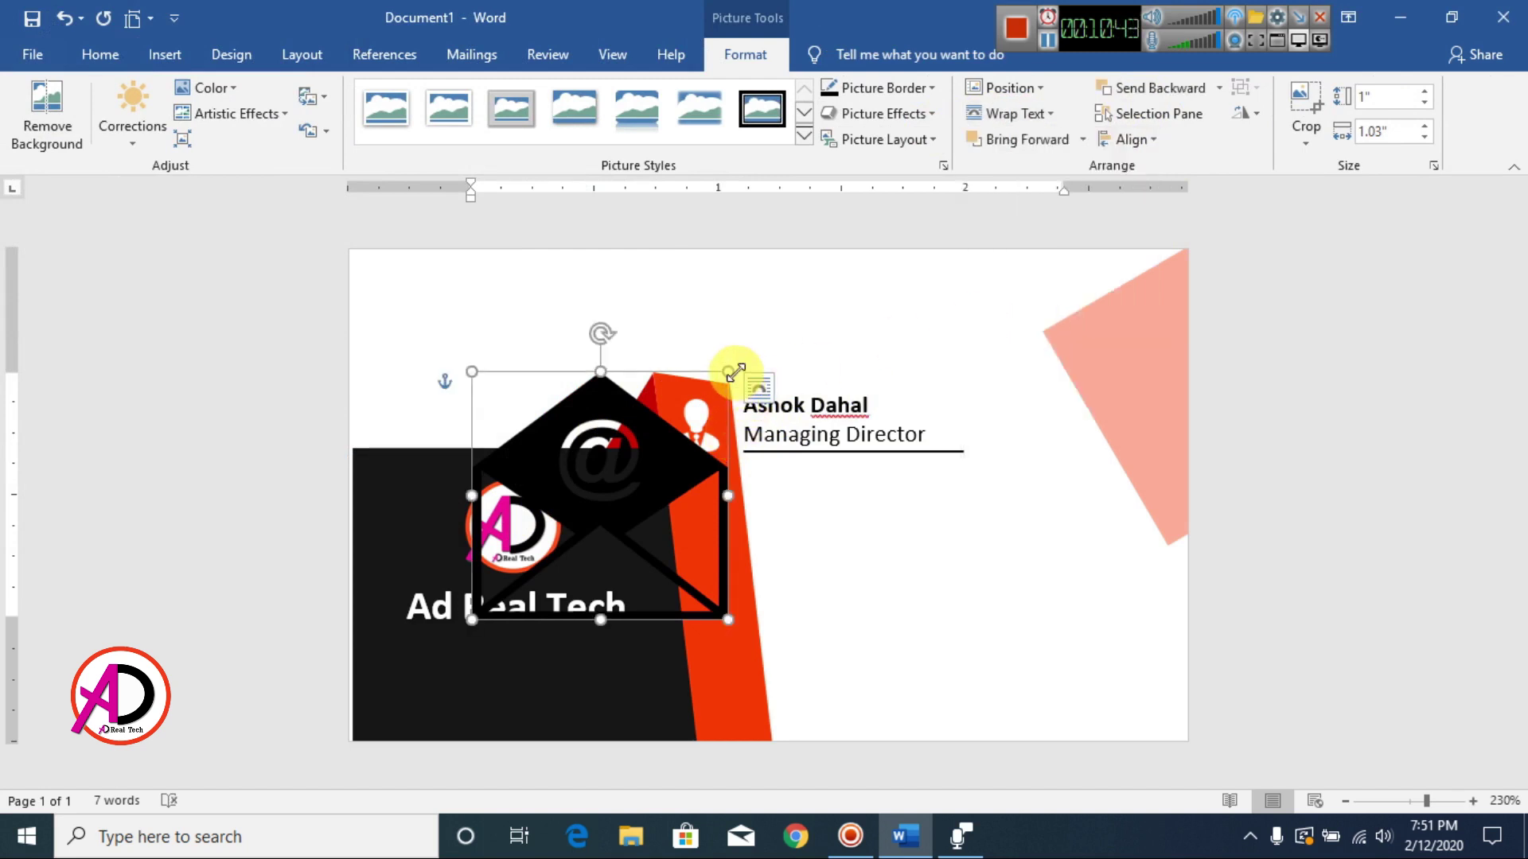
{"action": "left_click_drag", "start_coordinate": [736, 372], "coordinate": [716, 486]}
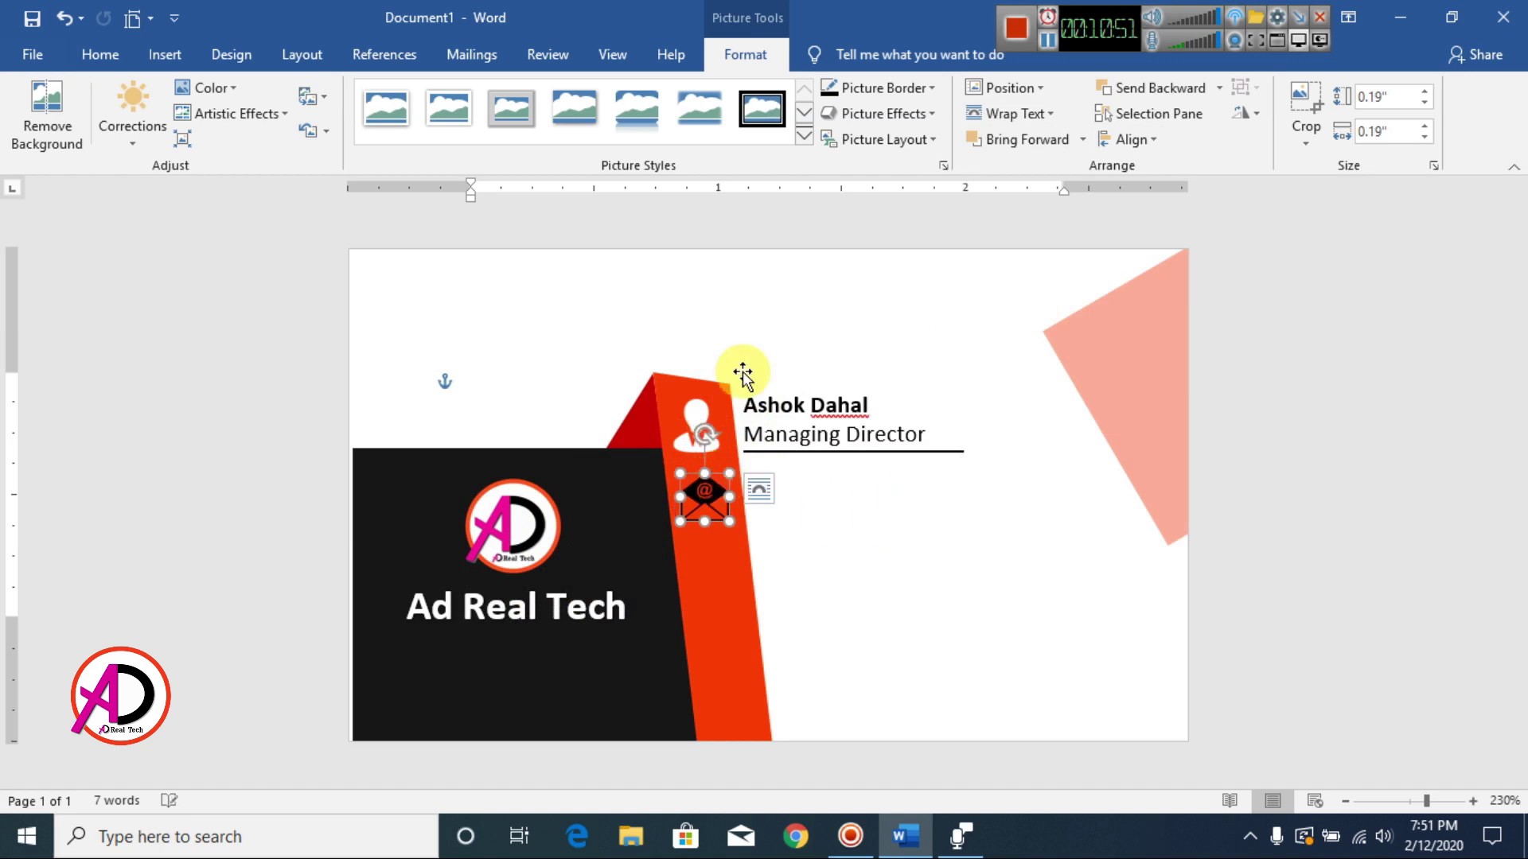
{"action": "left_click", "coordinate": [213, 88]}
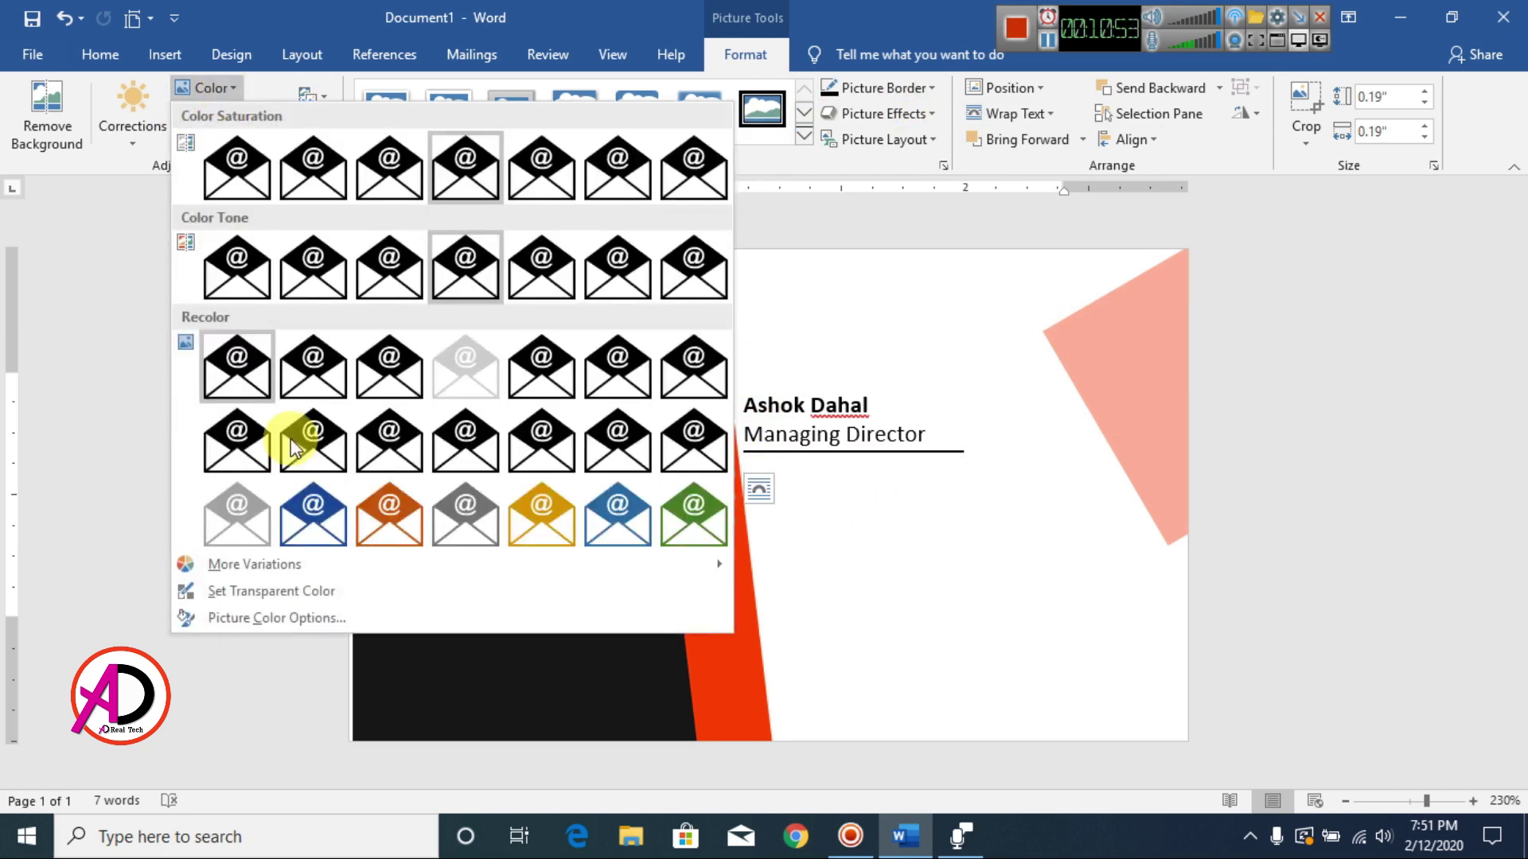
{"action": "left_click", "coordinate": [476, 370]}
{"action": "left_click", "coordinate": [257, 112]}
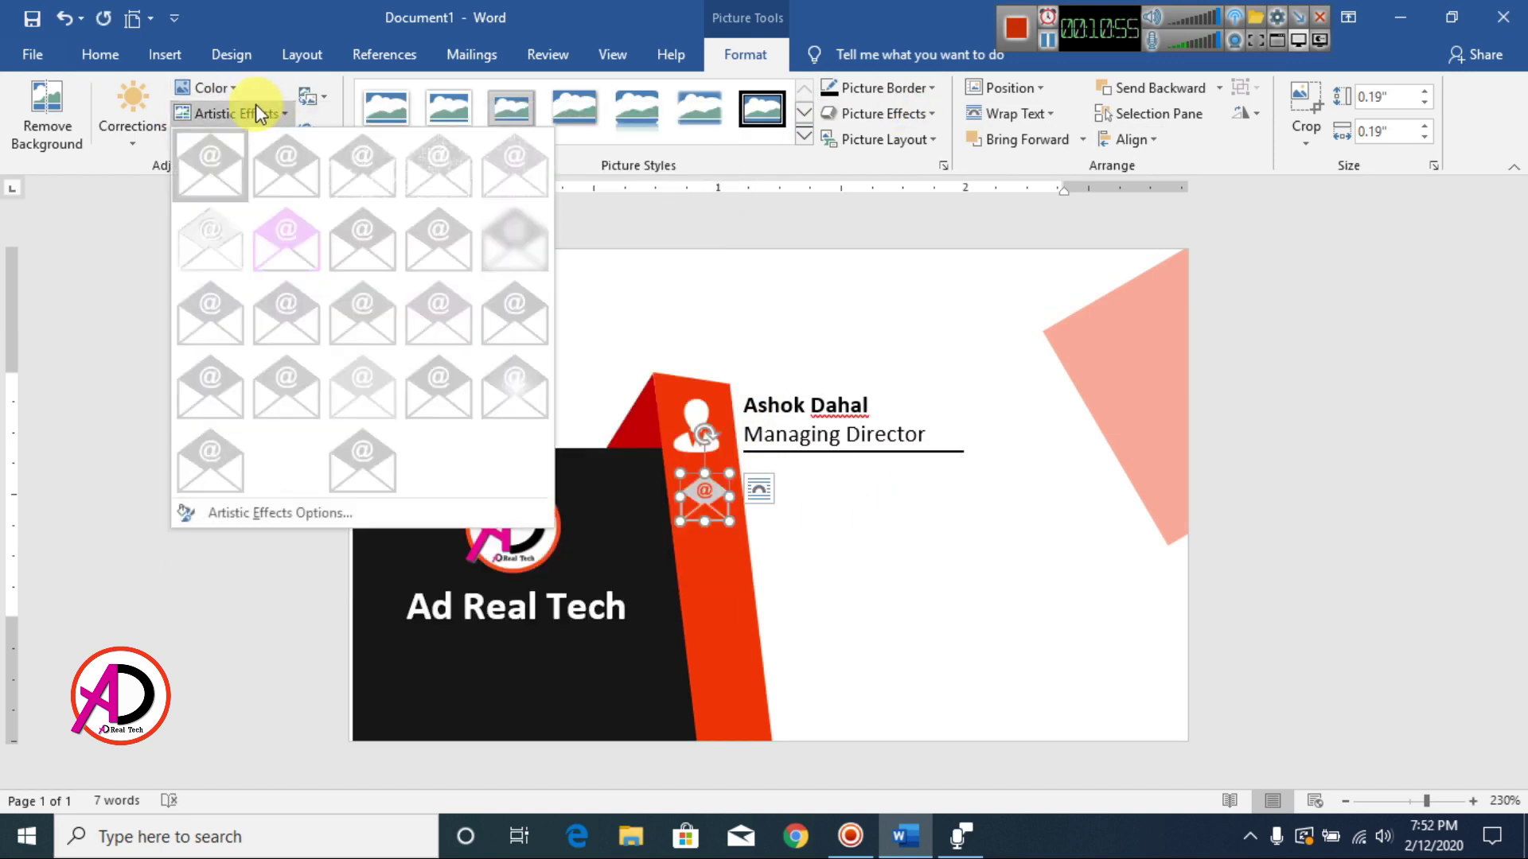
{"action": "left_click", "coordinate": [443, 382]}
{"action": "left_click", "coordinate": [847, 549]}
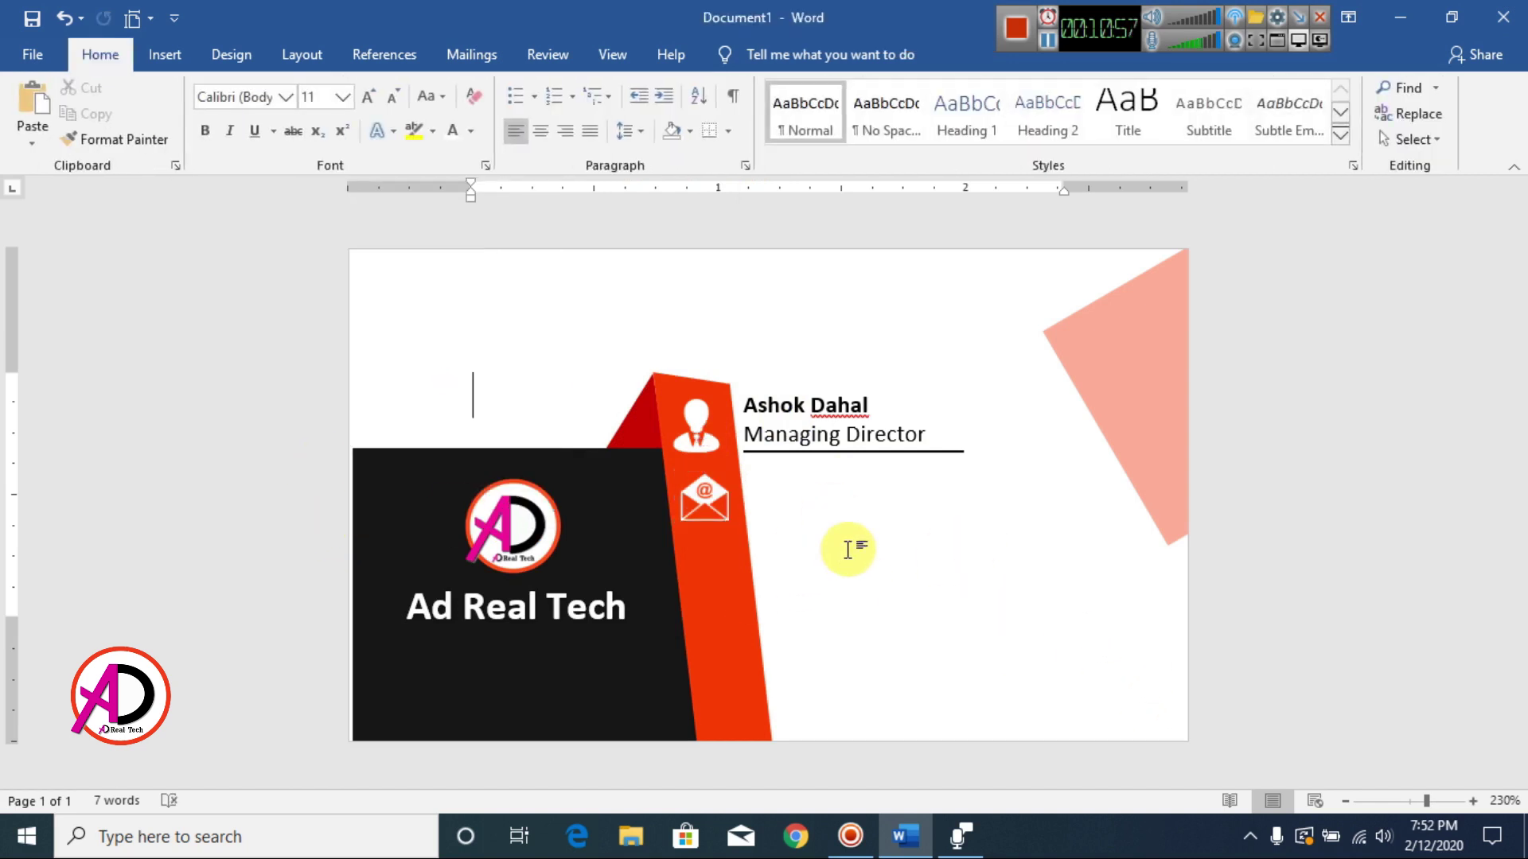
- Duplicate the name text box and move the copy beside the email icon
{"action": "left_click", "coordinate": [784, 407]}
{"action": "left_click", "coordinate": [846, 375]}
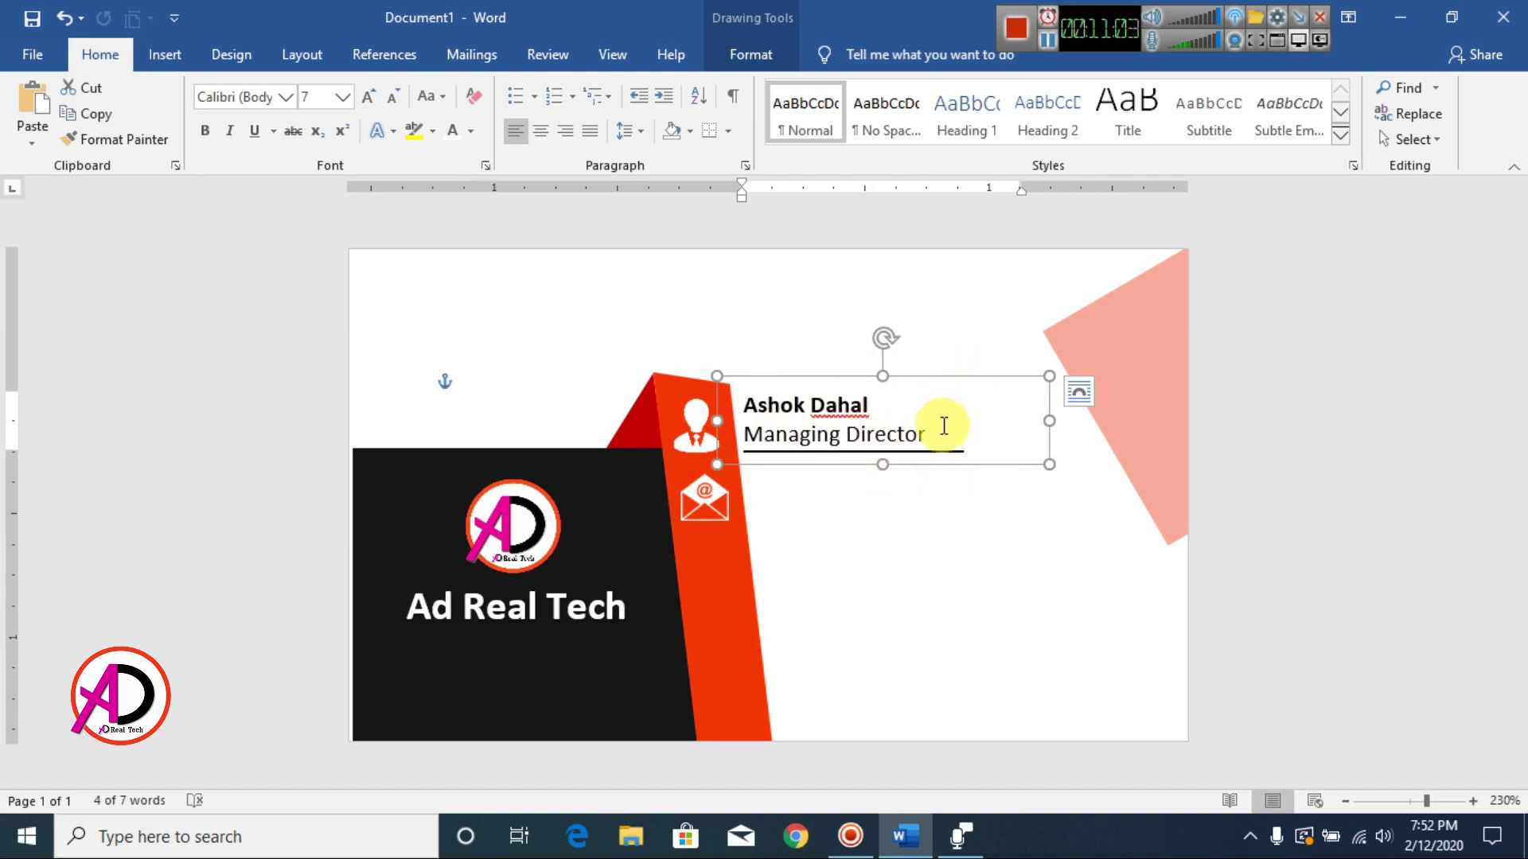
{"action": "key", "text": "ctrl+c"}
{"action": "key", "text": "ctrl+v"}
{"action": "left_click_drag", "start_coordinate": [997, 416], "coordinate": [967, 453]}
{"action": "left_click", "coordinate": [1071, 620]}
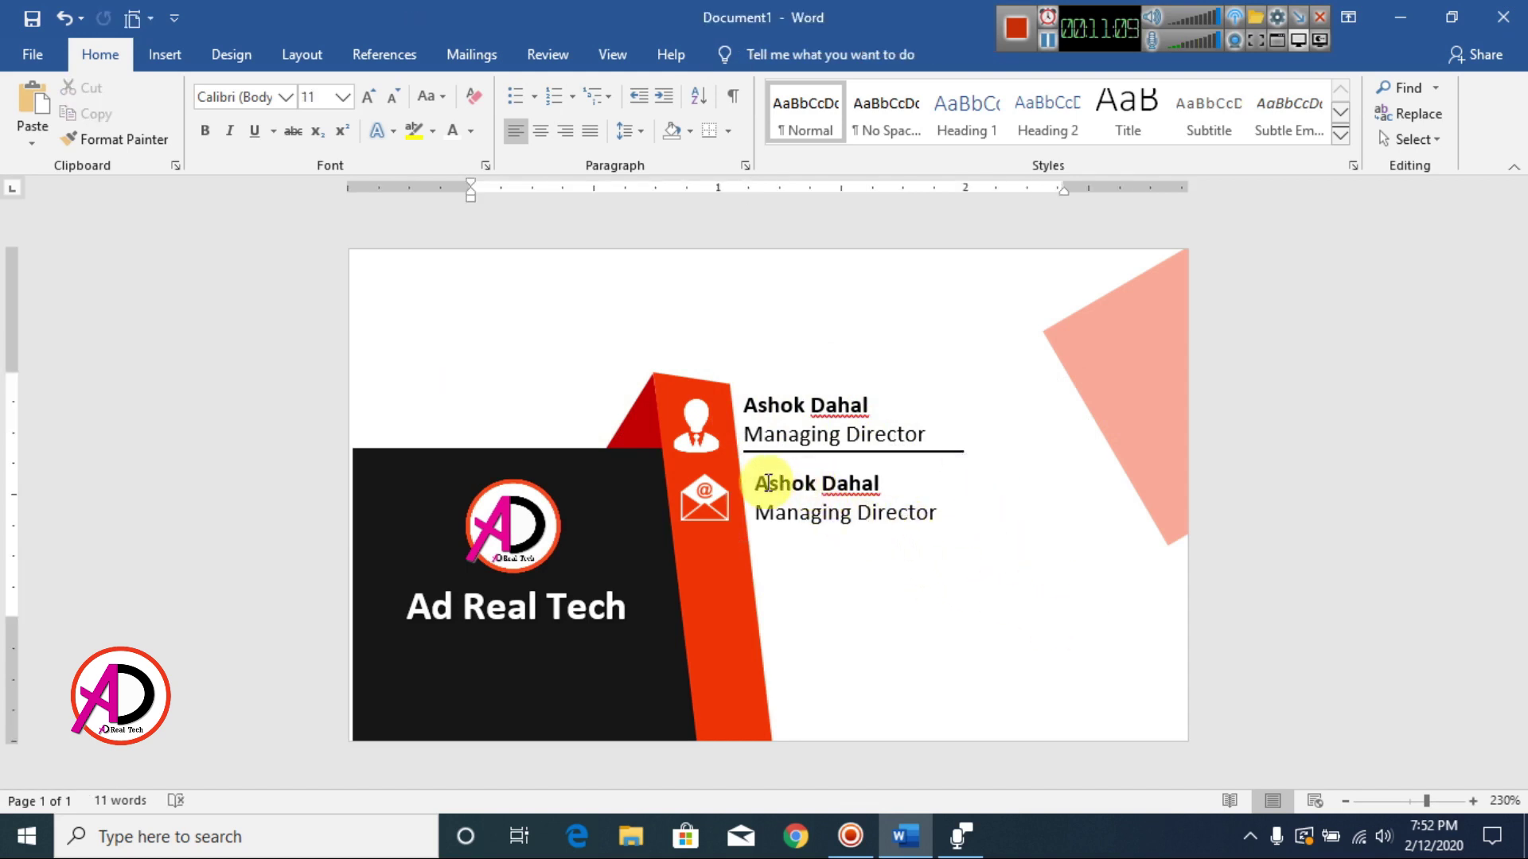
- Replace the copied name with 'Email Address' and the title with the contact's e-mail
{"action": "left_click_drag", "start_coordinate": [753, 483], "coordinate": [930, 491]}
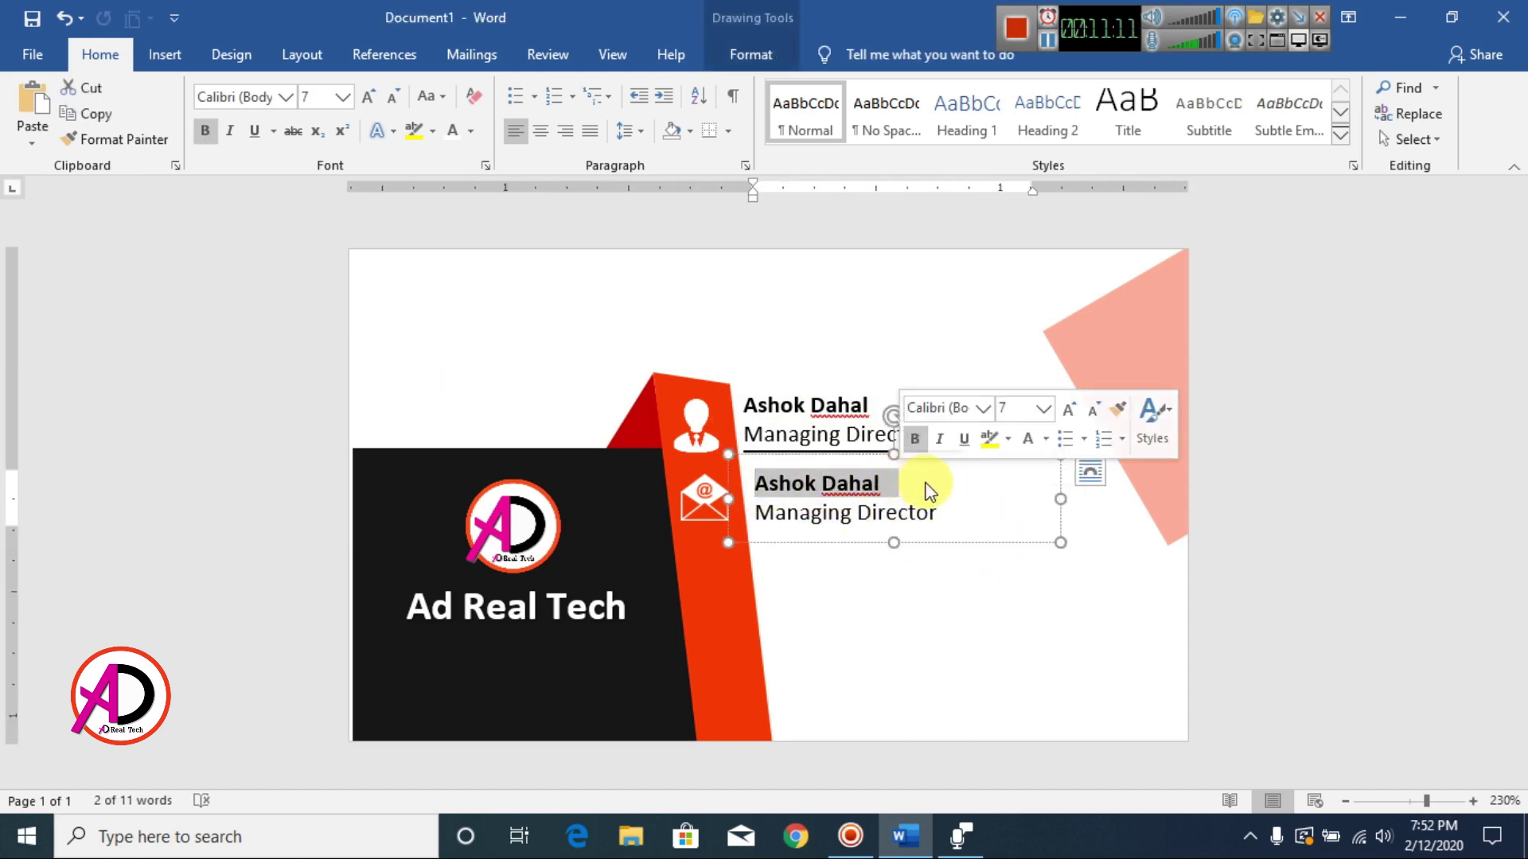
{"action": "key", "text": "Delete"}
{"action": "key", "text": "ctrl+z"}
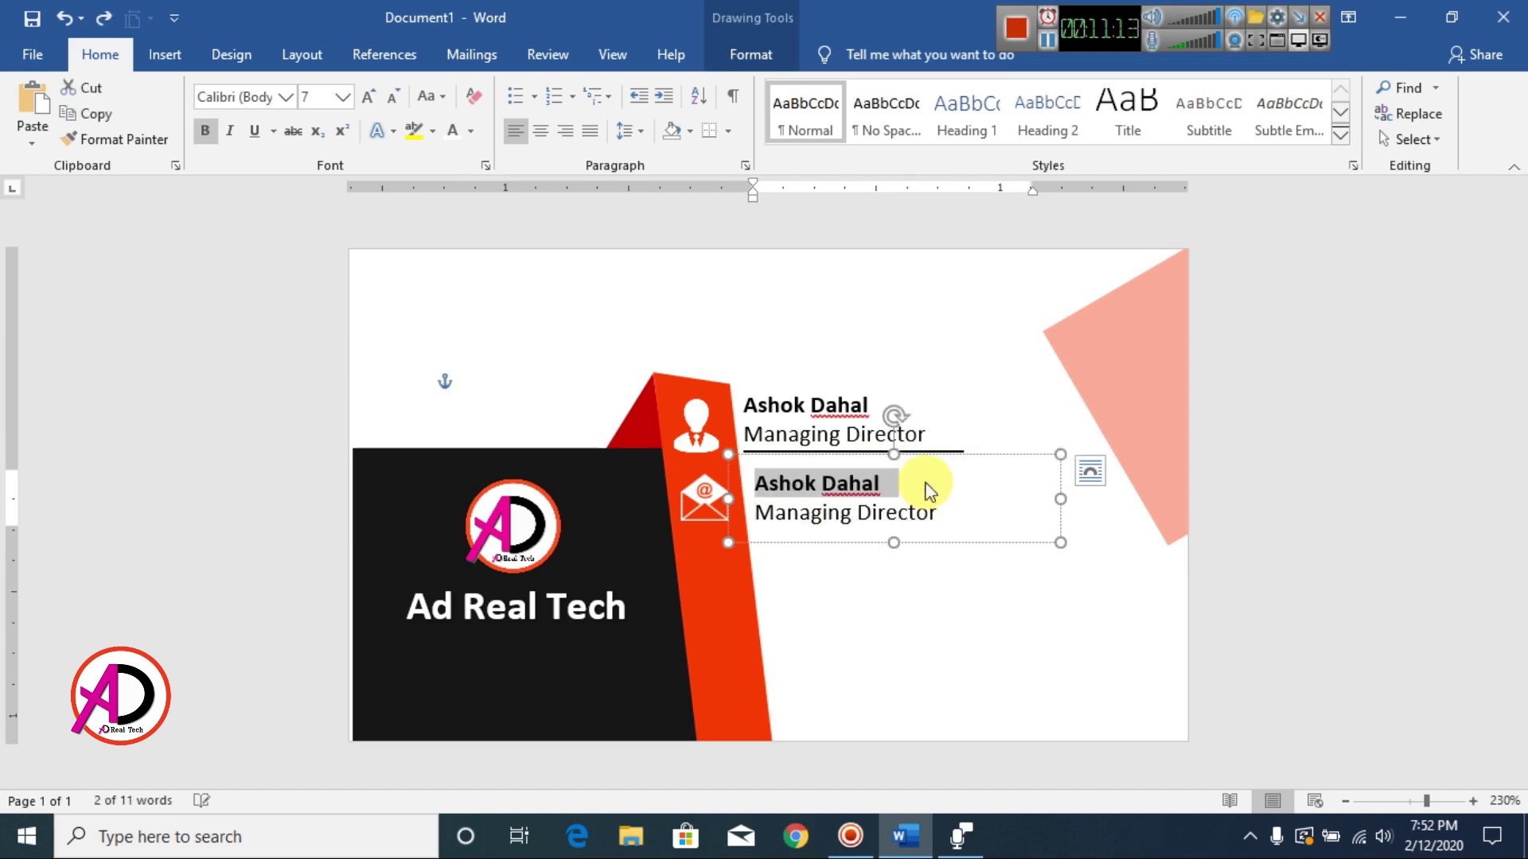
{"action": "type", "text": "Email Address"}
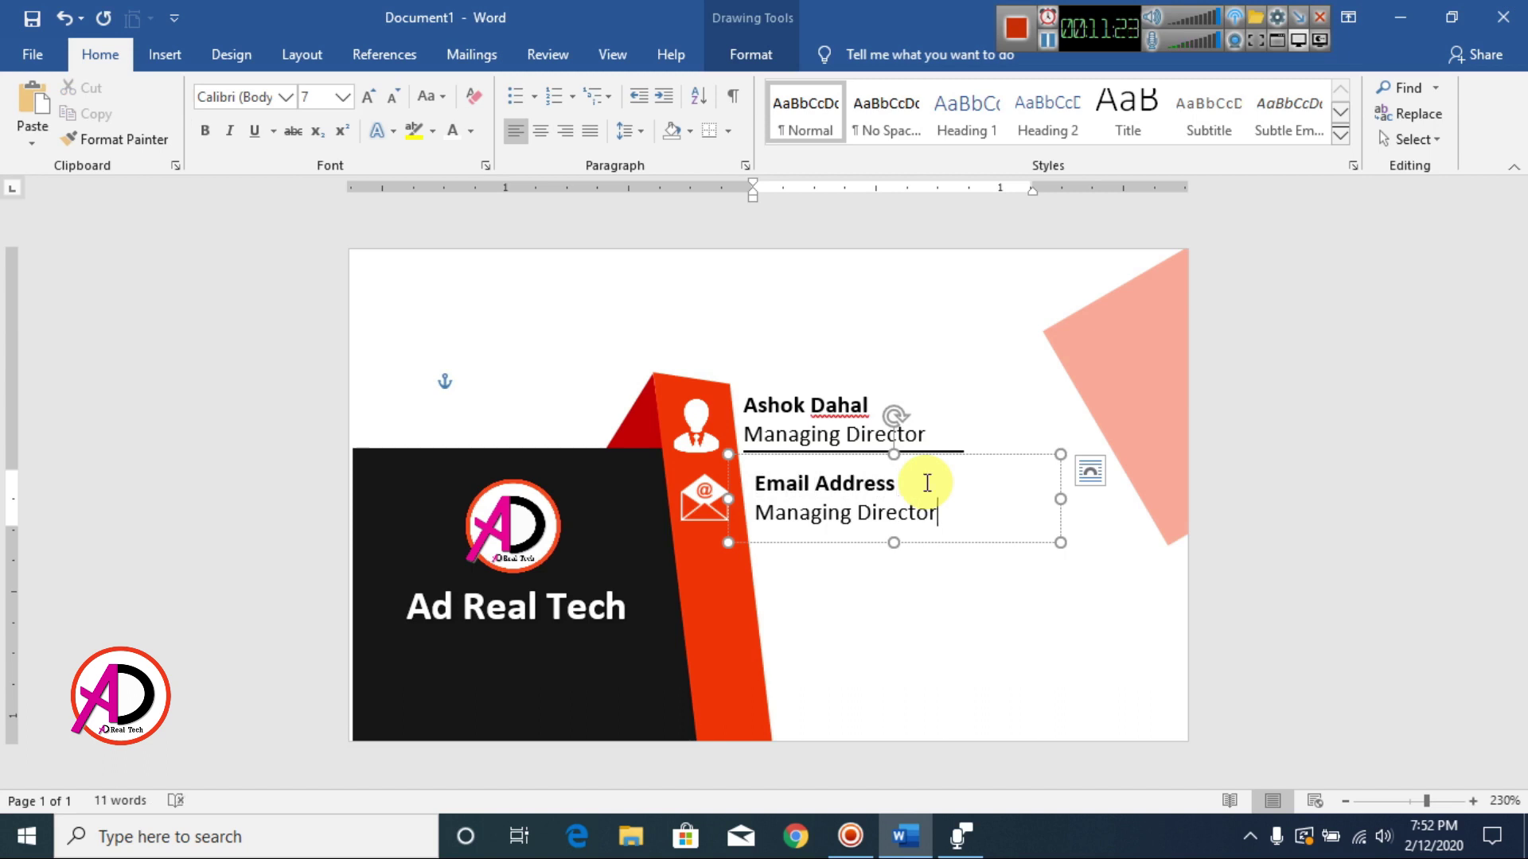
{"action": "key", "text": "ctrl+shift+Left"}
{"action": "key", "text": "ctrl+shift+Left"}
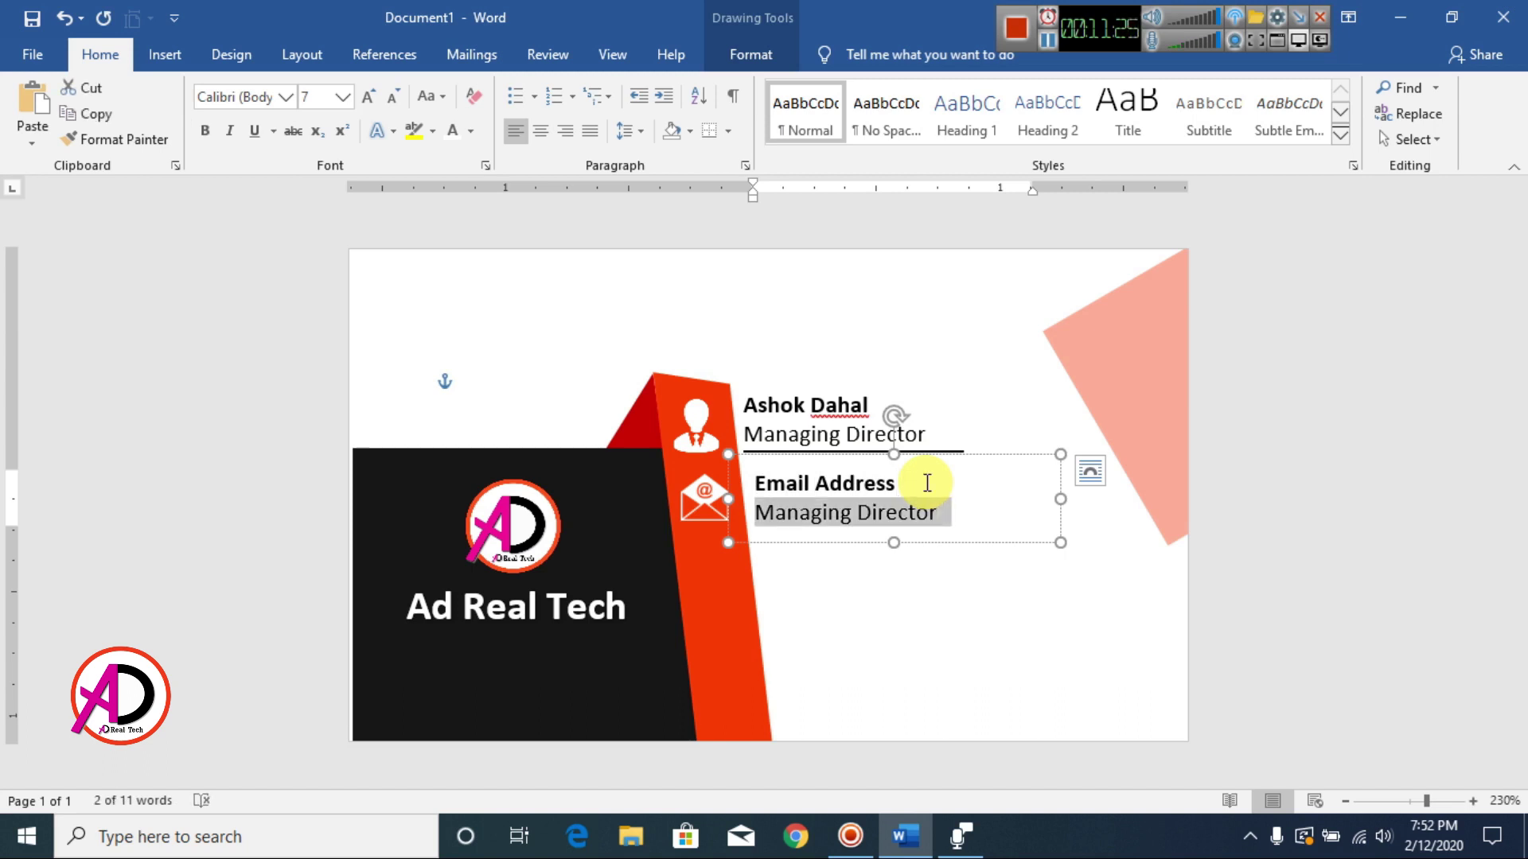
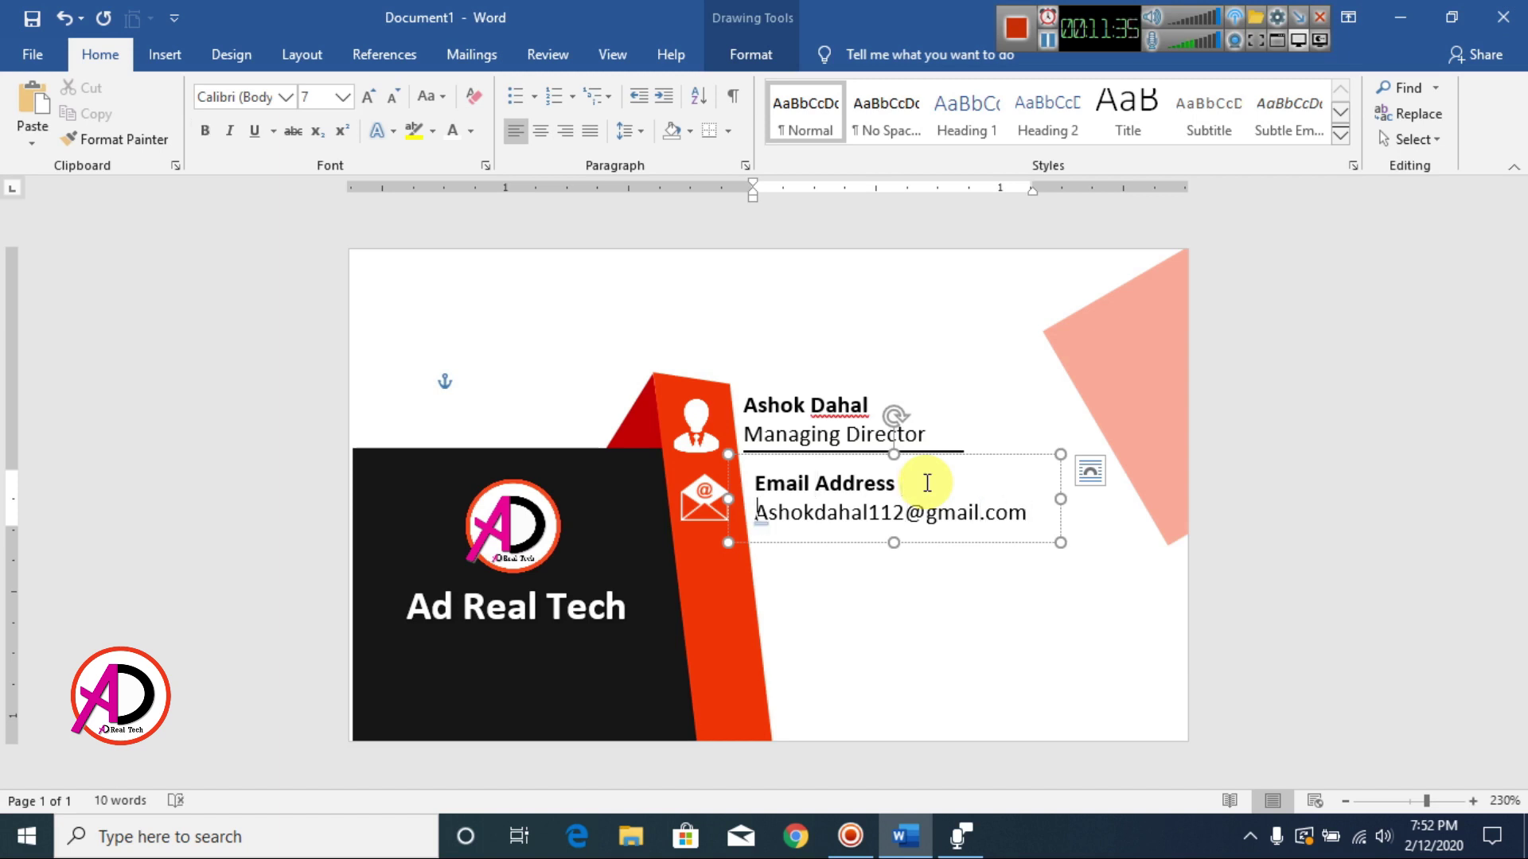
{"action": "type", "text": "a"}
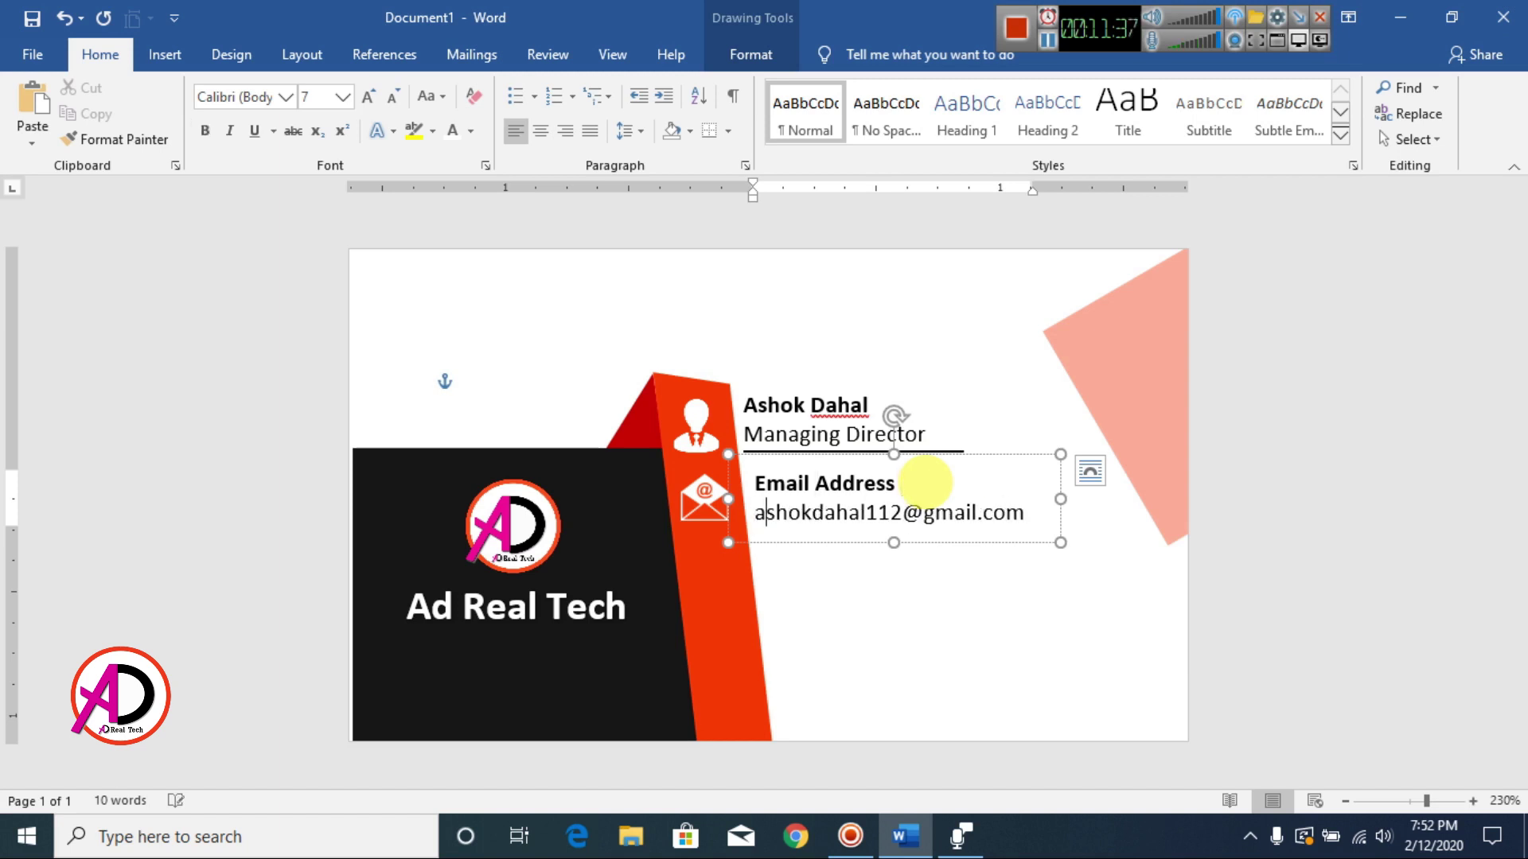
{"action": "left_click_drag", "start_coordinate": [756, 483], "coordinate": [904, 486]}
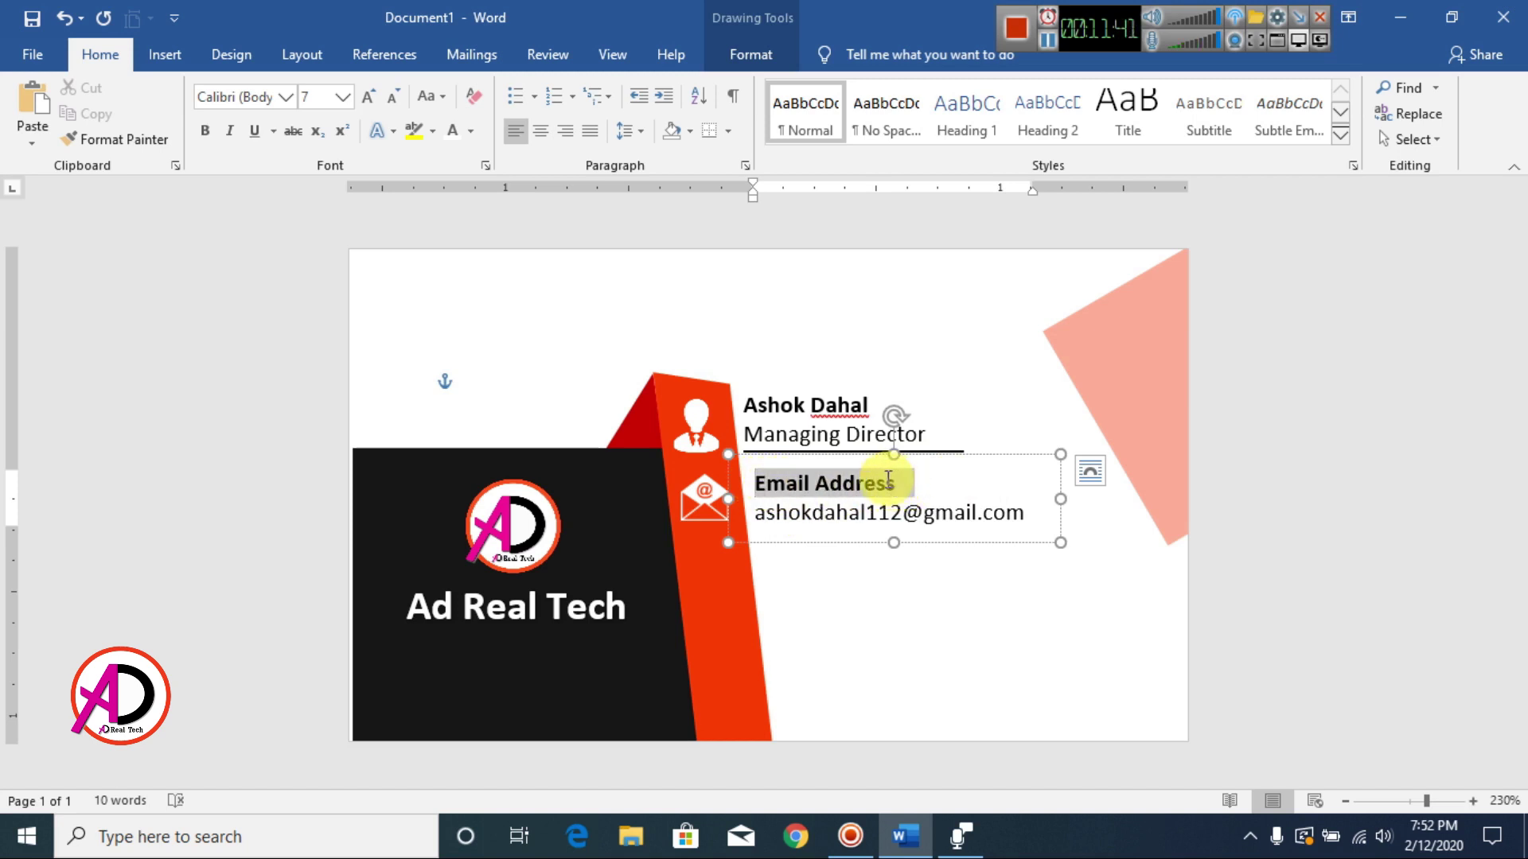
- Apply bold and underline to the Email Address heading
{"action": "left_click", "coordinate": [205, 130]}
{"action": "left_click", "coordinate": [255, 130]}
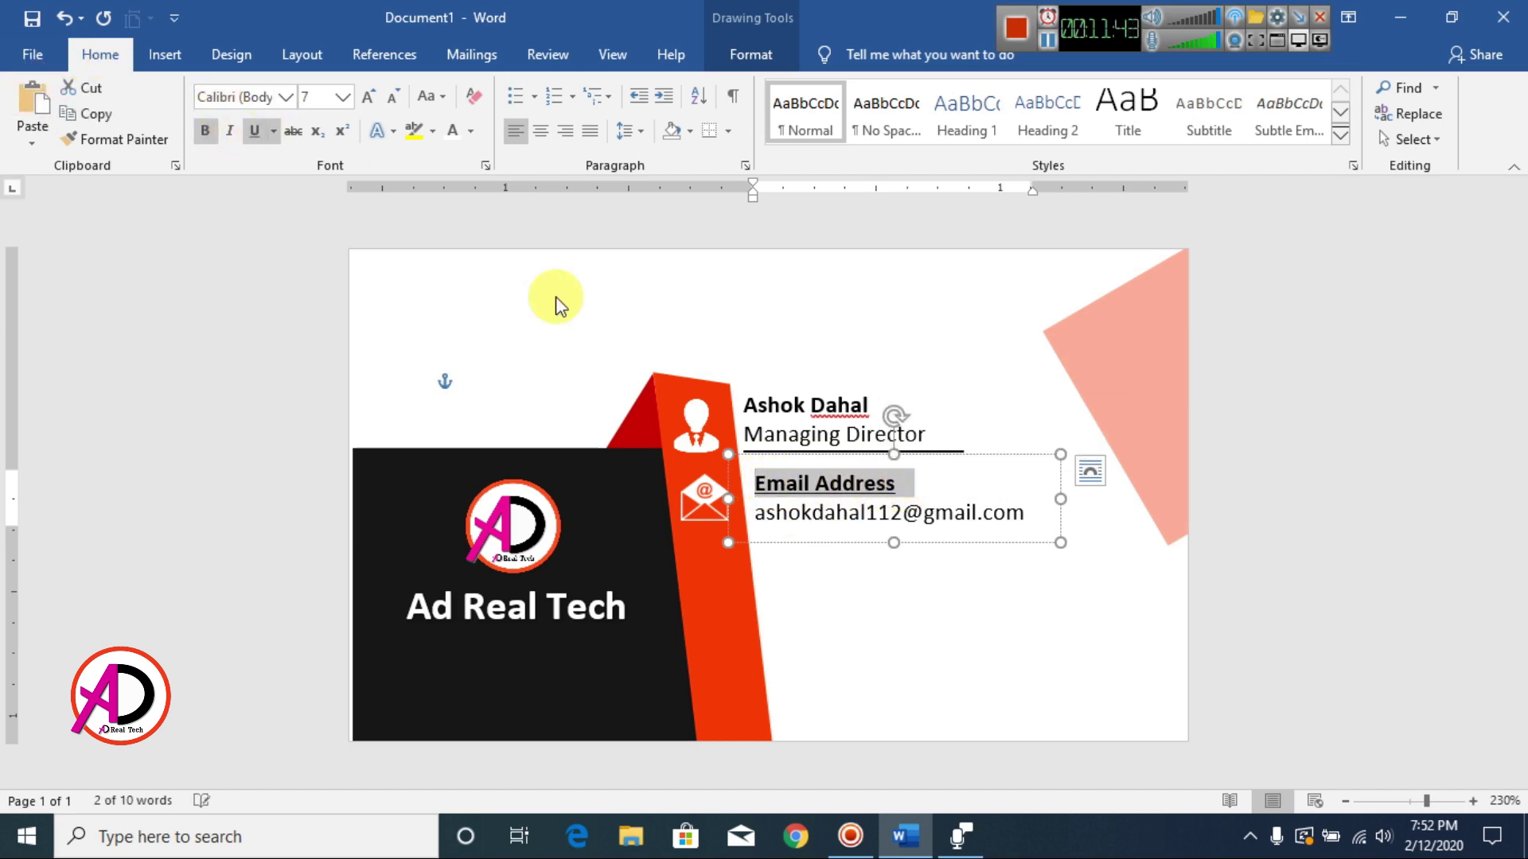
{"action": "left_click", "coordinate": [962, 503]}
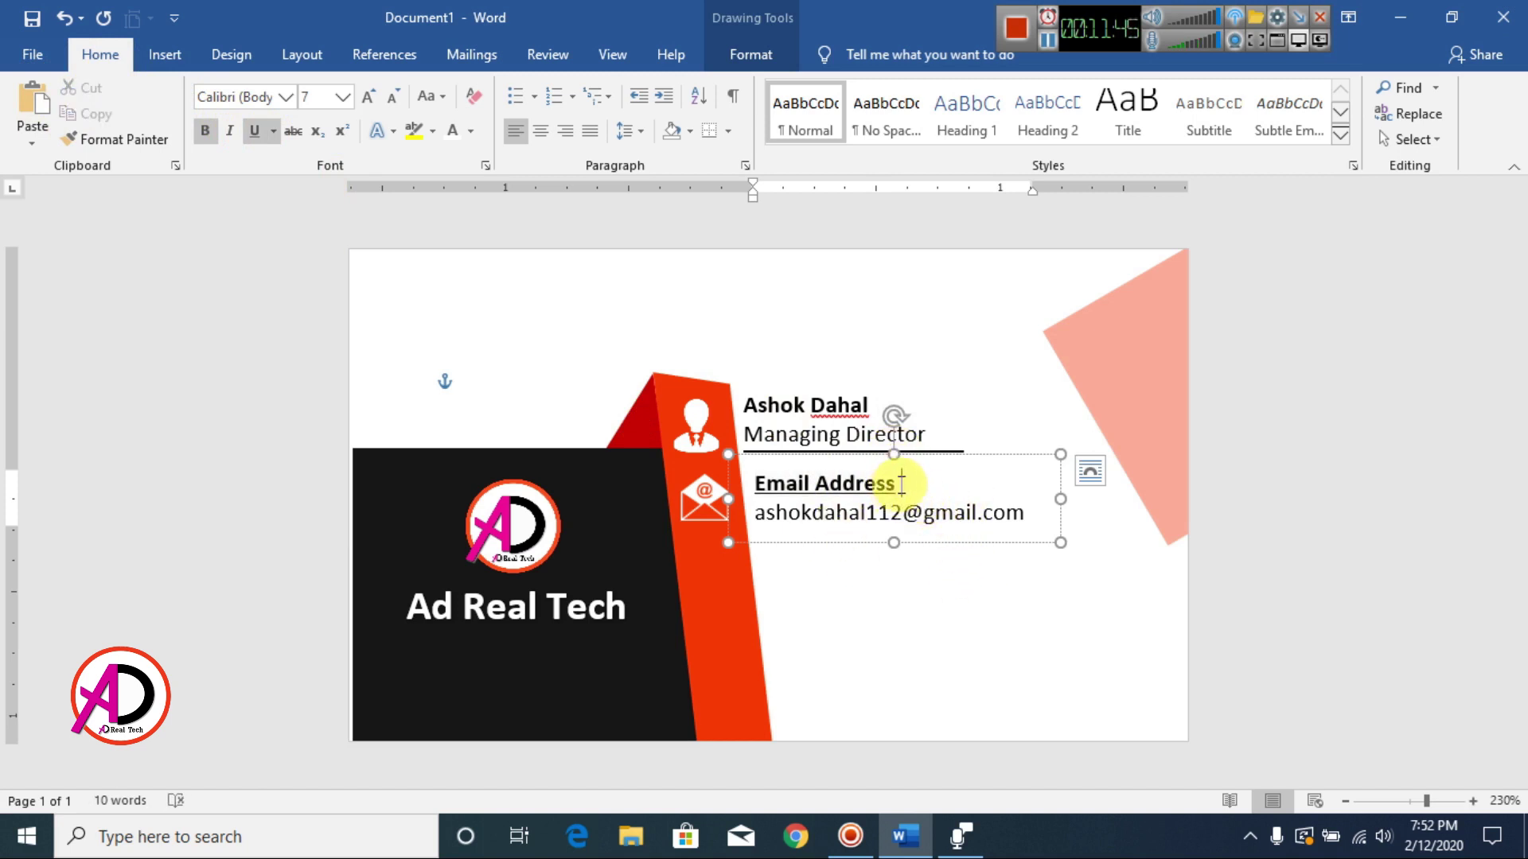
{"action": "left_click_drag", "start_coordinate": [893, 480], "coordinate": [778, 476]}
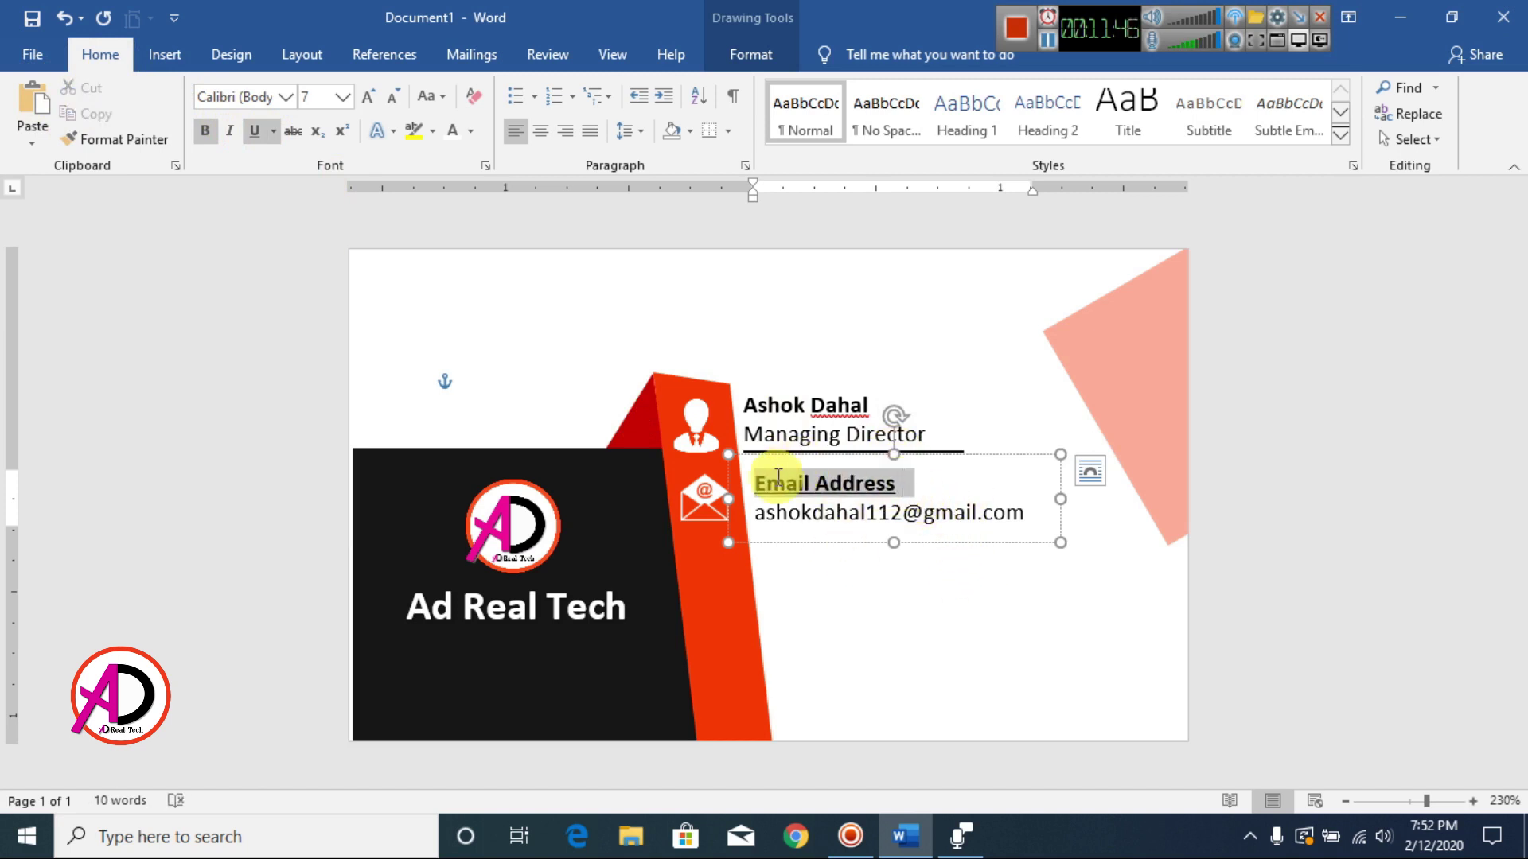
{"action": "left_click", "coordinate": [273, 130]}
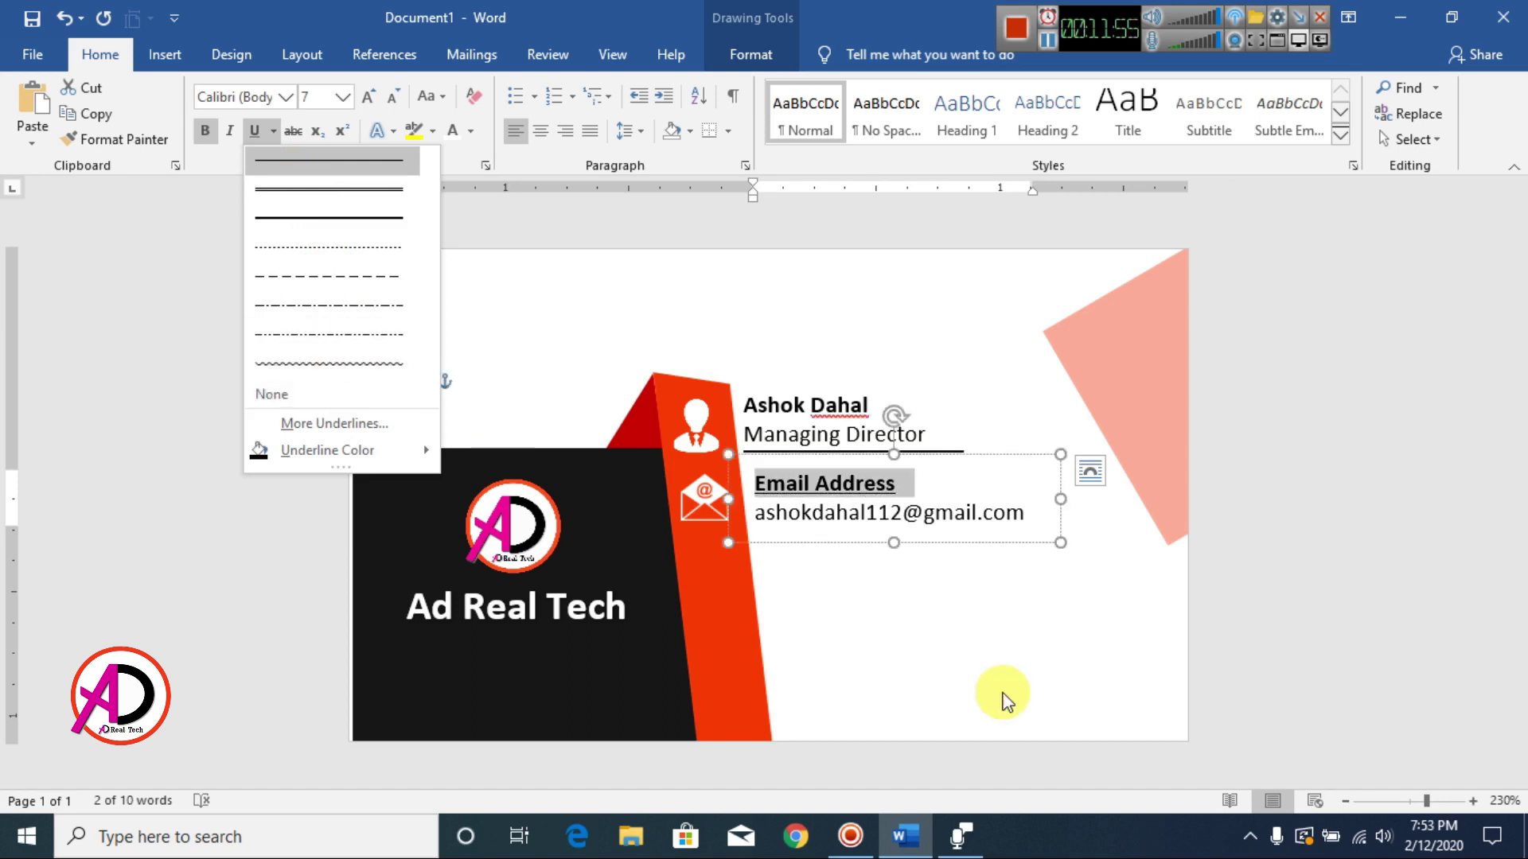
{"action": "left_click", "coordinate": [1066, 702]}
{"action": "left_click", "coordinate": [955, 624]}
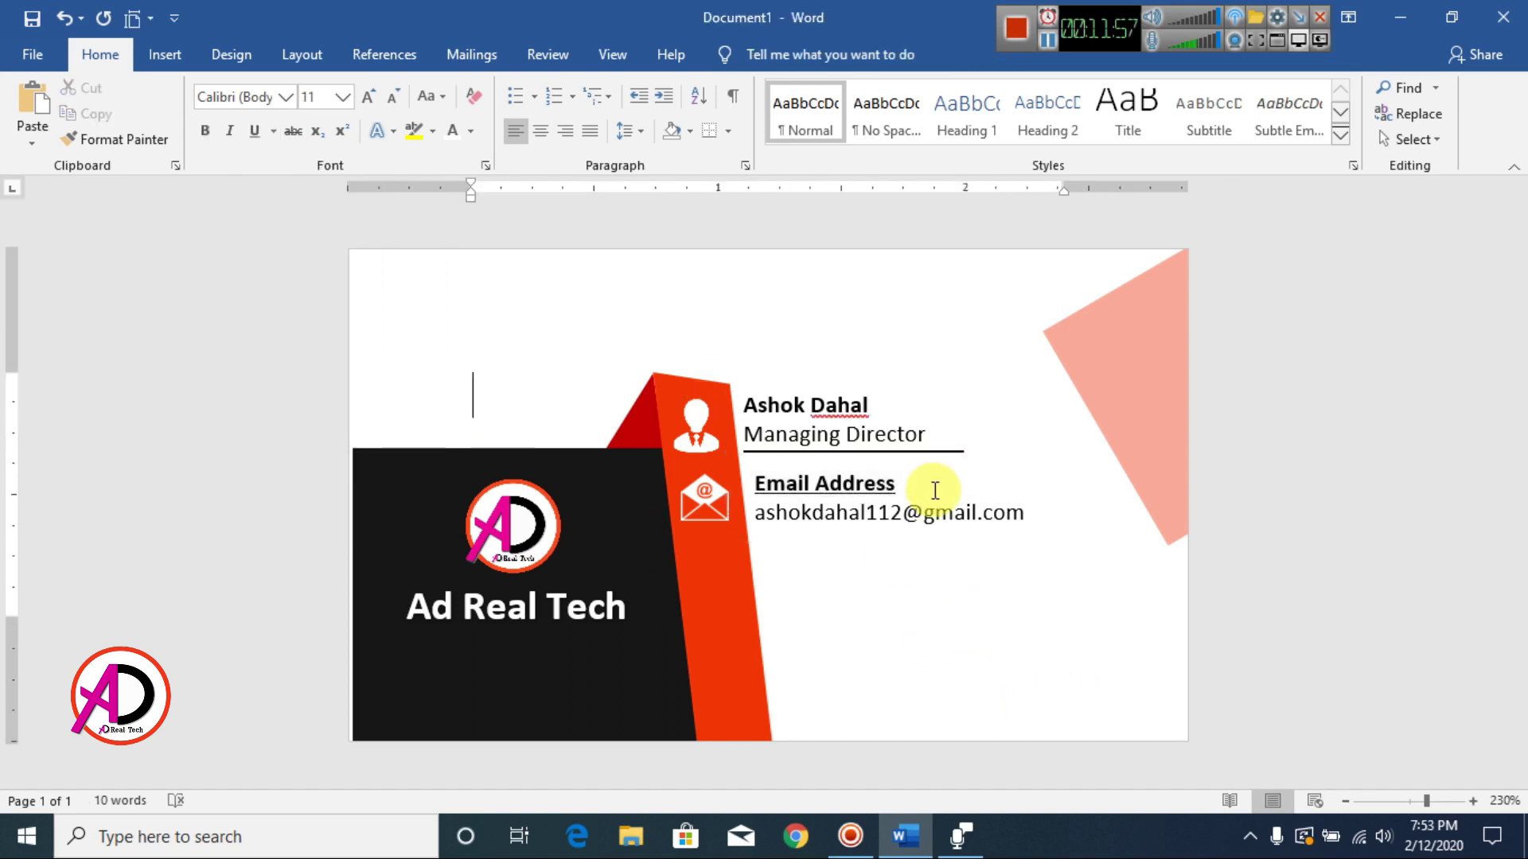
- Insert the phone icon picture in front of text and shrink it to about 0.3" below the envelope
{"action": "left_click", "coordinate": [165, 56]}
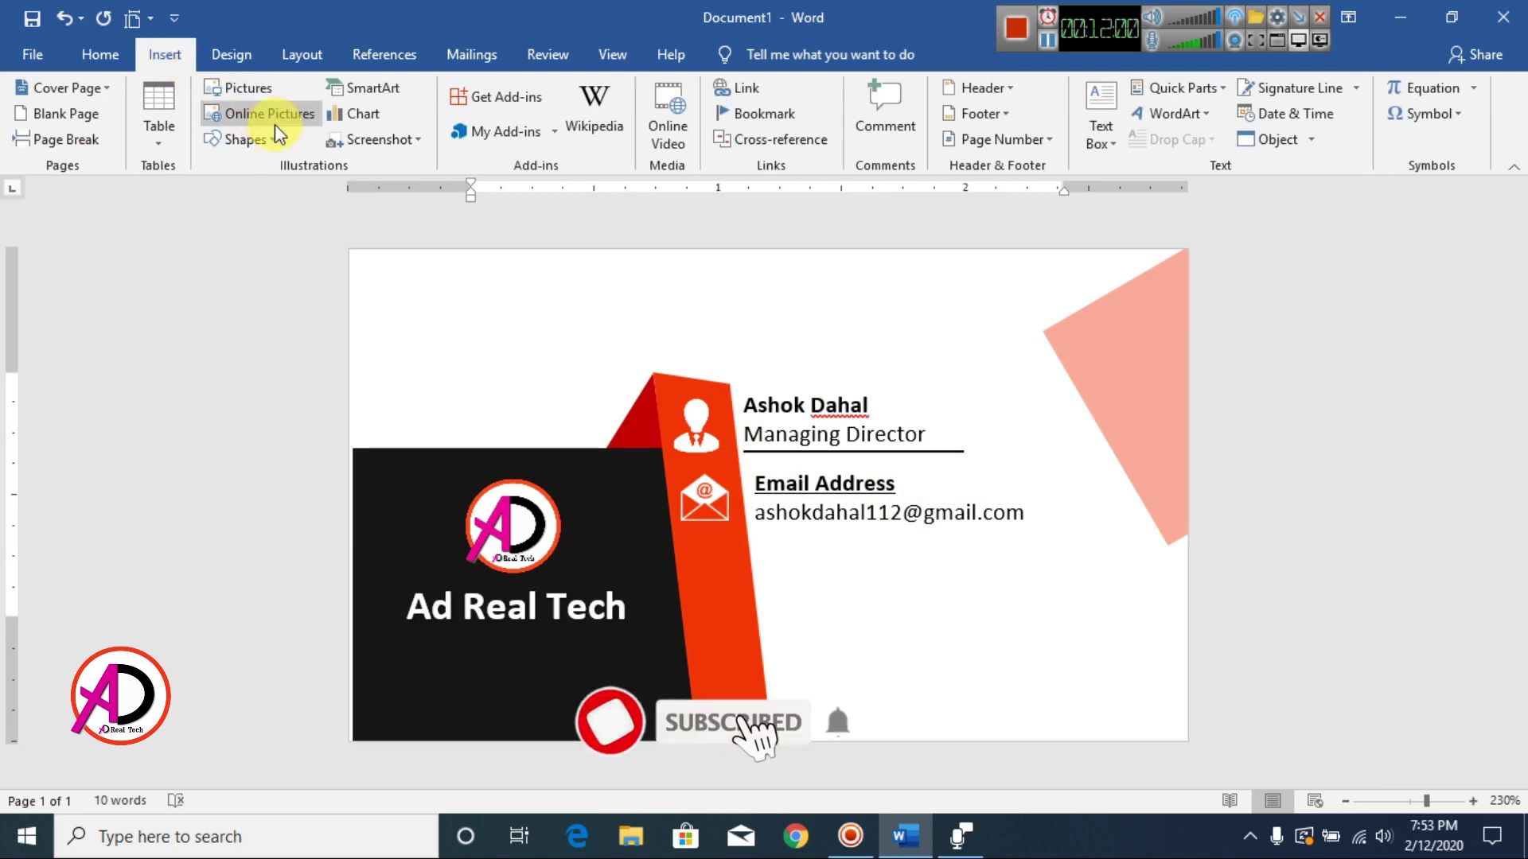
{"action": "left_click", "coordinate": [258, 85]}
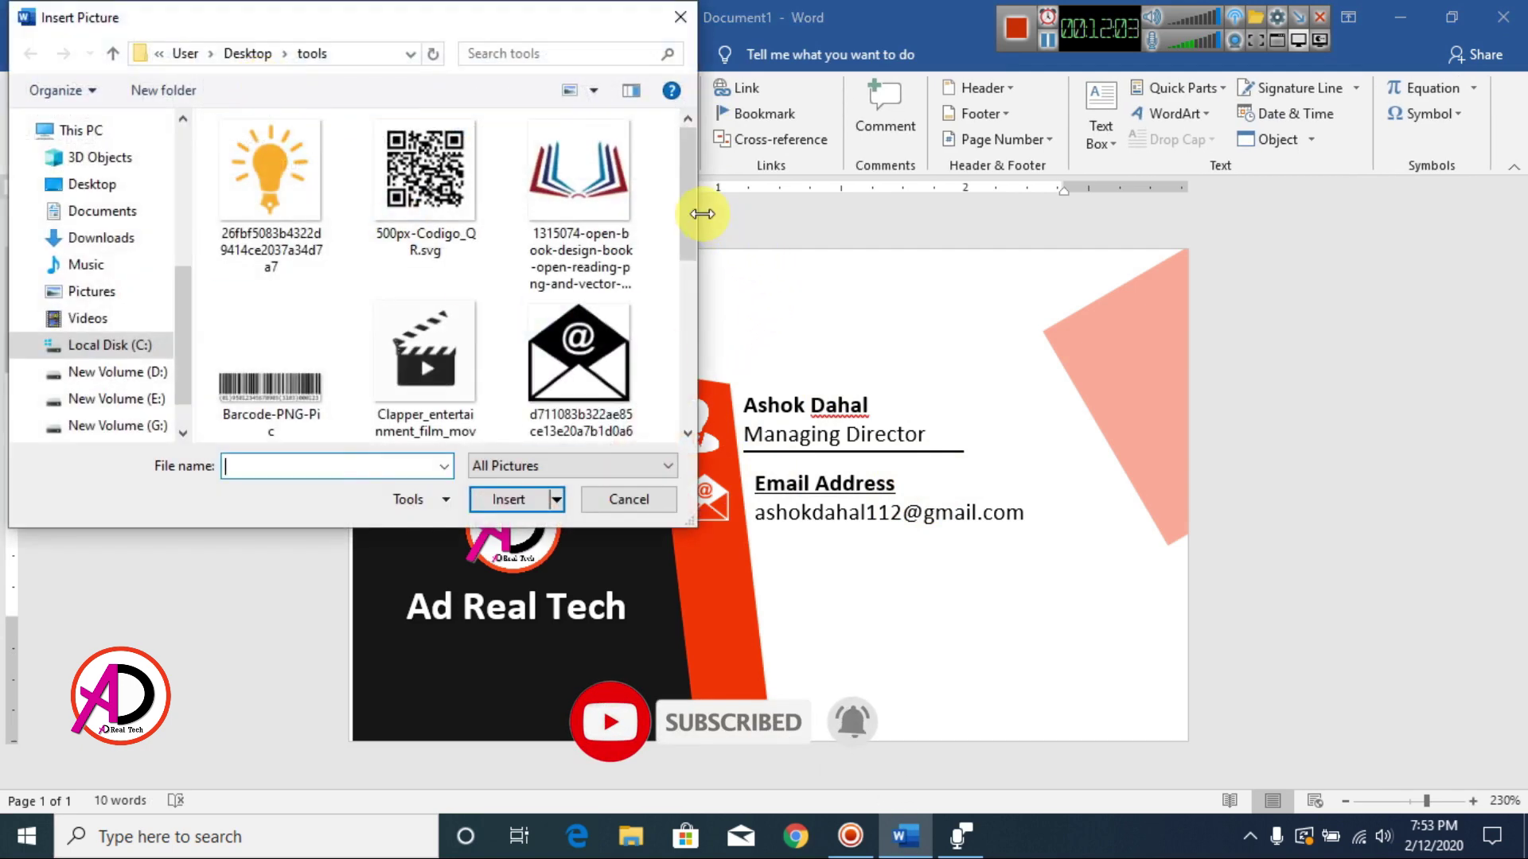
{"action": "left_click_drag", "start_coordinate": [696, 210], "coordinate": [700, 347]}
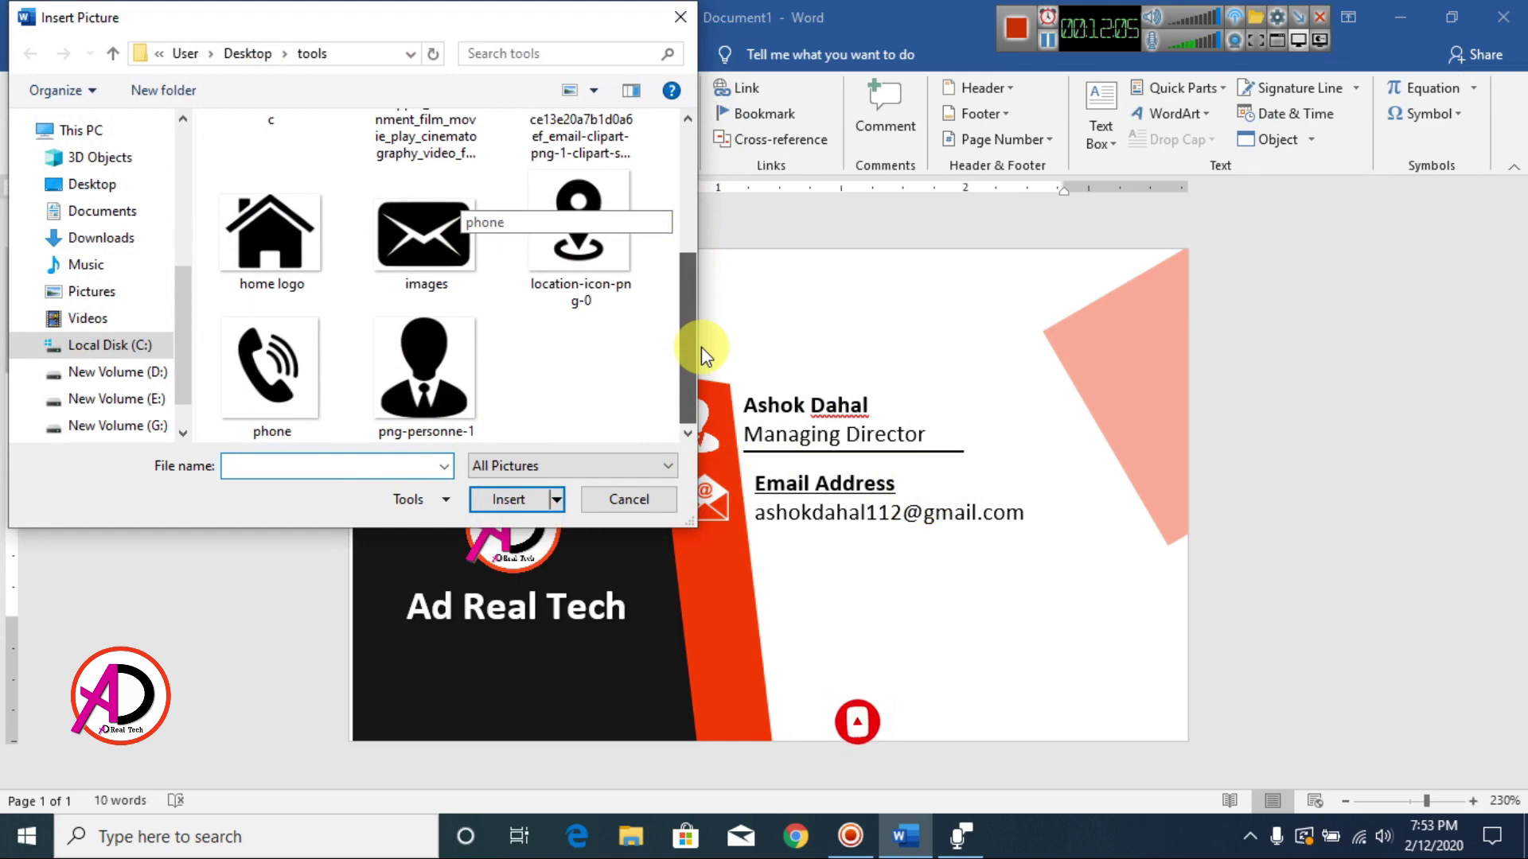
{"action": "left_click", "coordinate": [314, 341]}
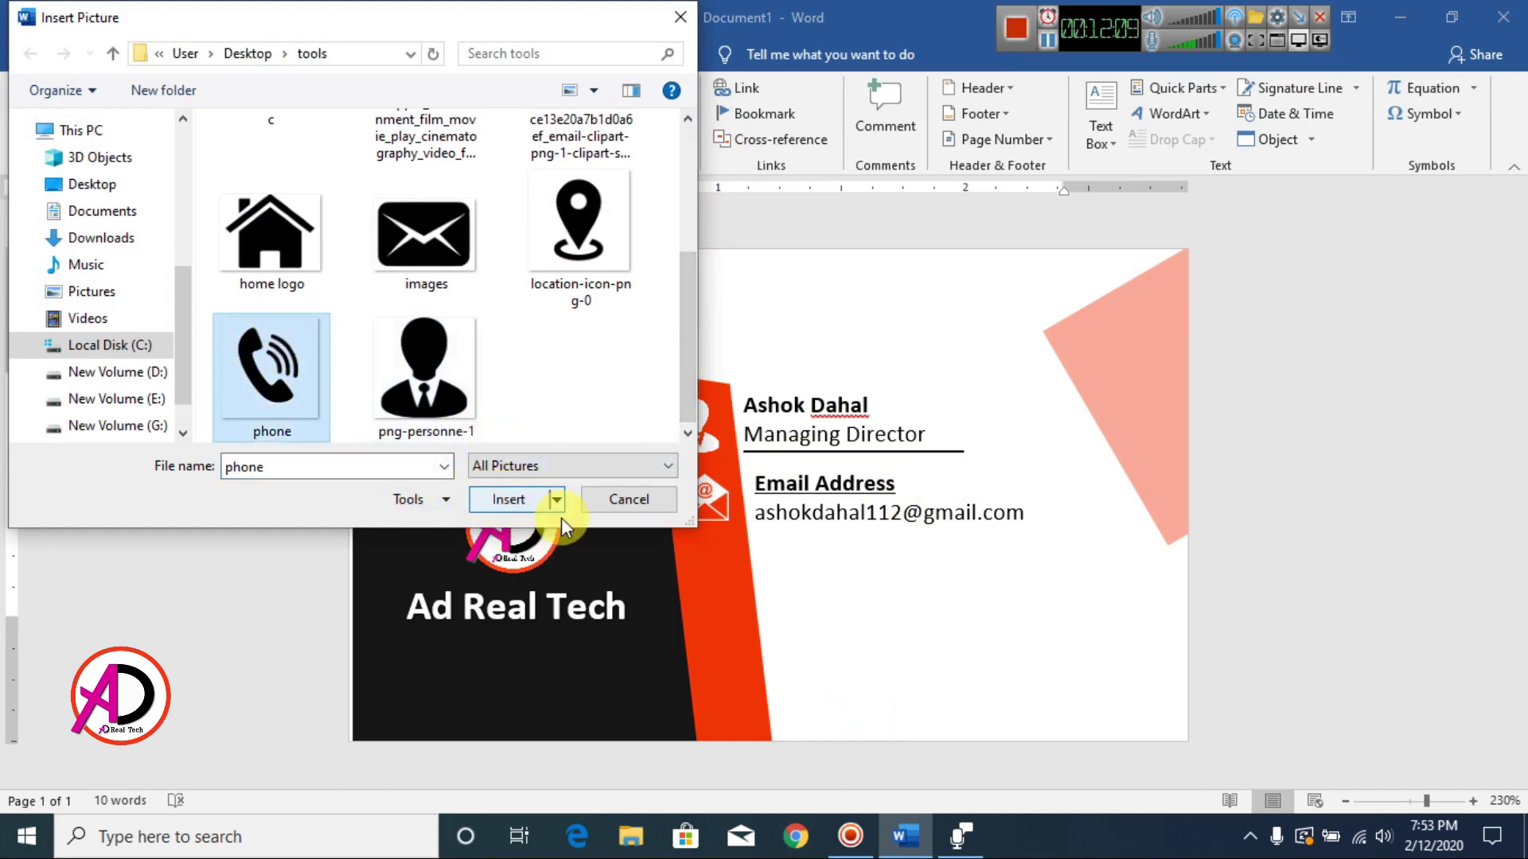
{"action": "left_click", "coordinate": [518, 508]}
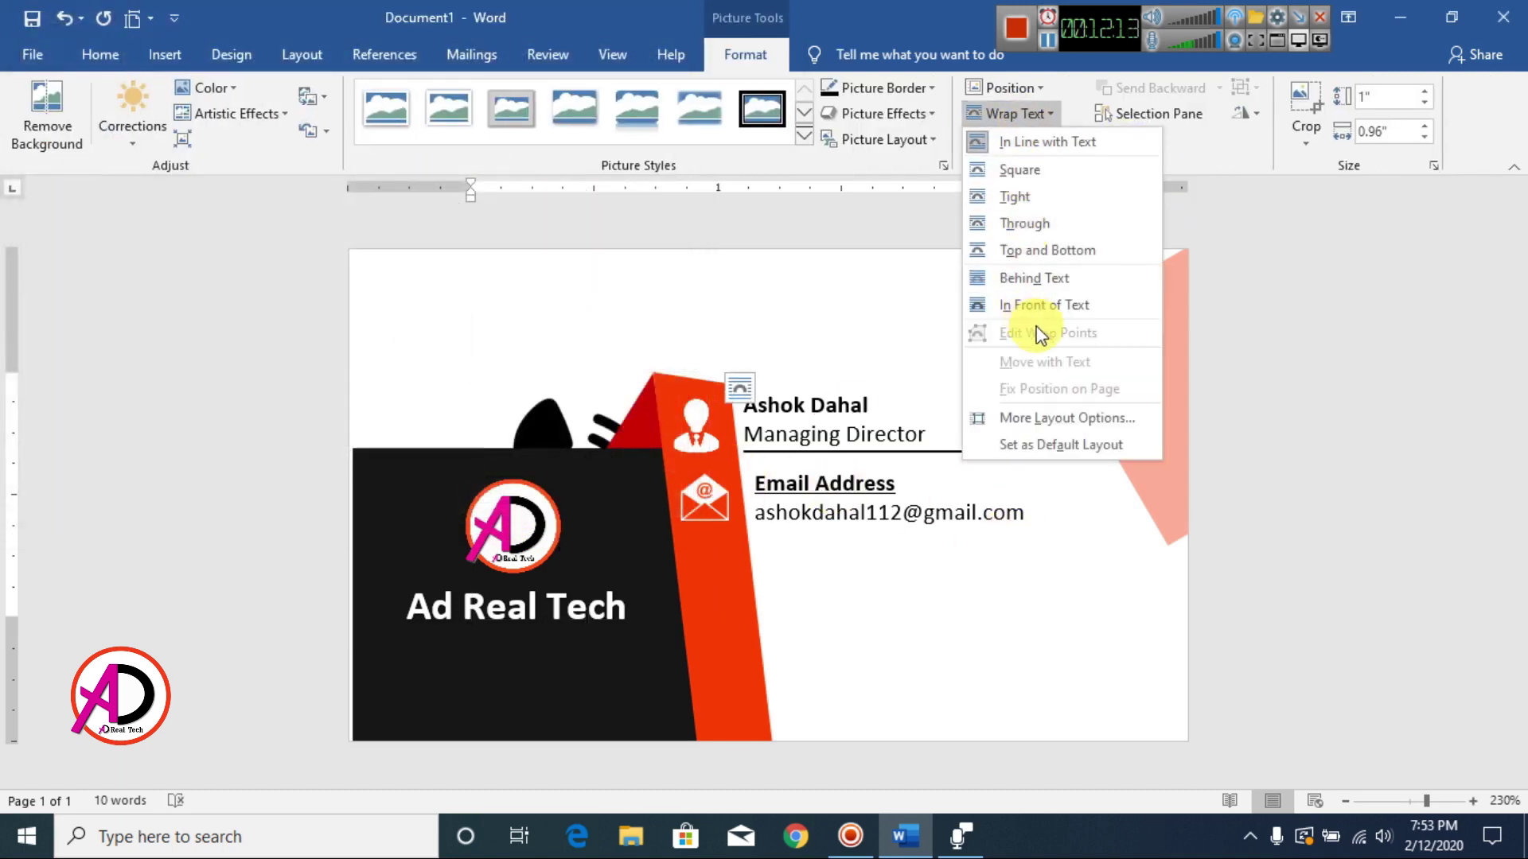
{"action": "left_click", "coordinate": [1037, 305]}
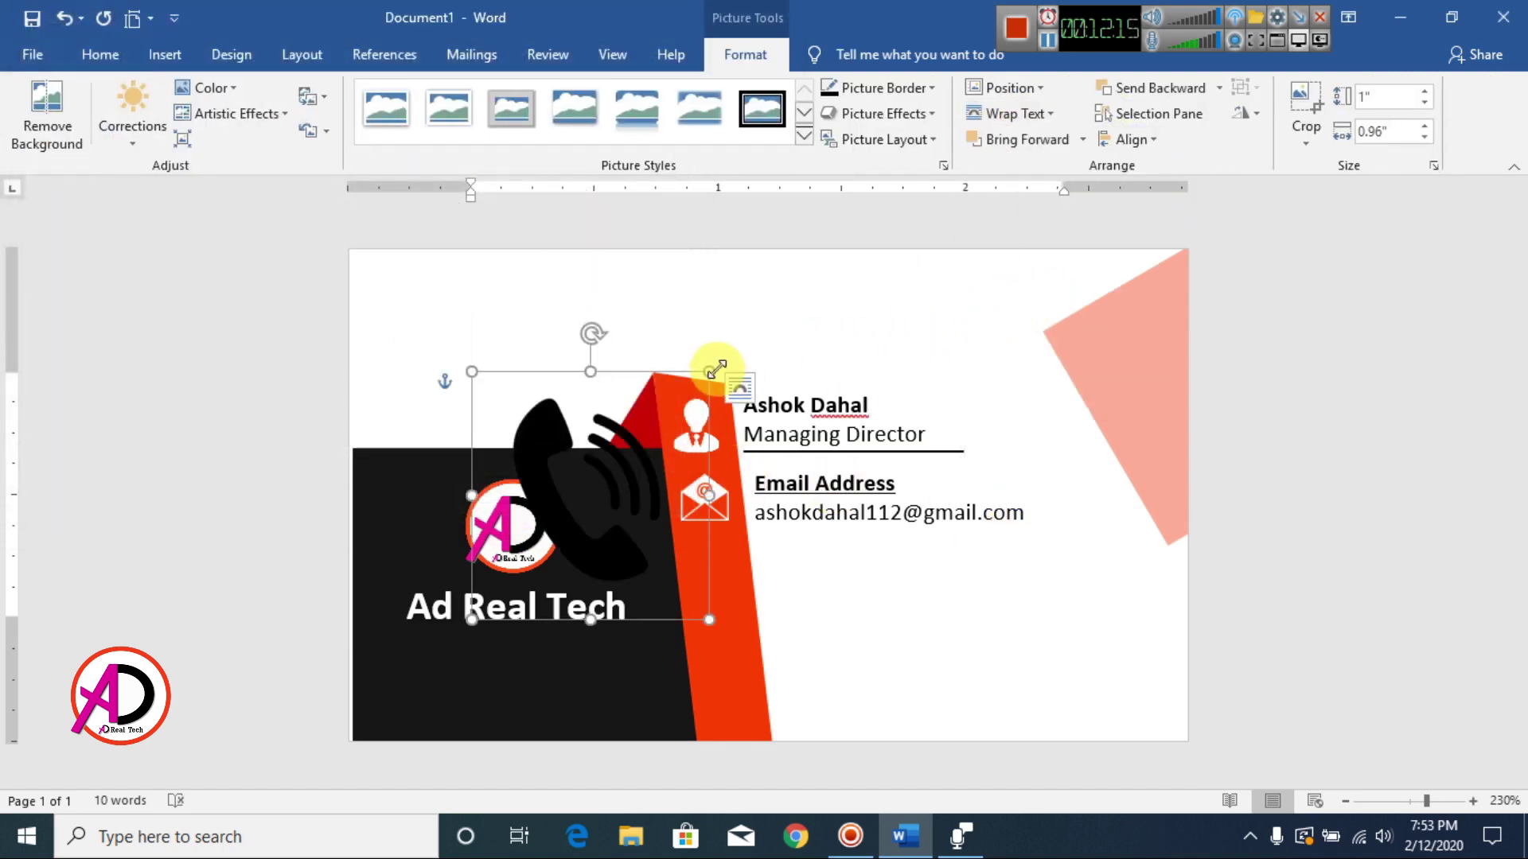
{"action": "left_click_drag", "start_coordinate": [709, 371], "coordinate": [756, 618]}
{"action": "key", "text": "ctrl+z"}
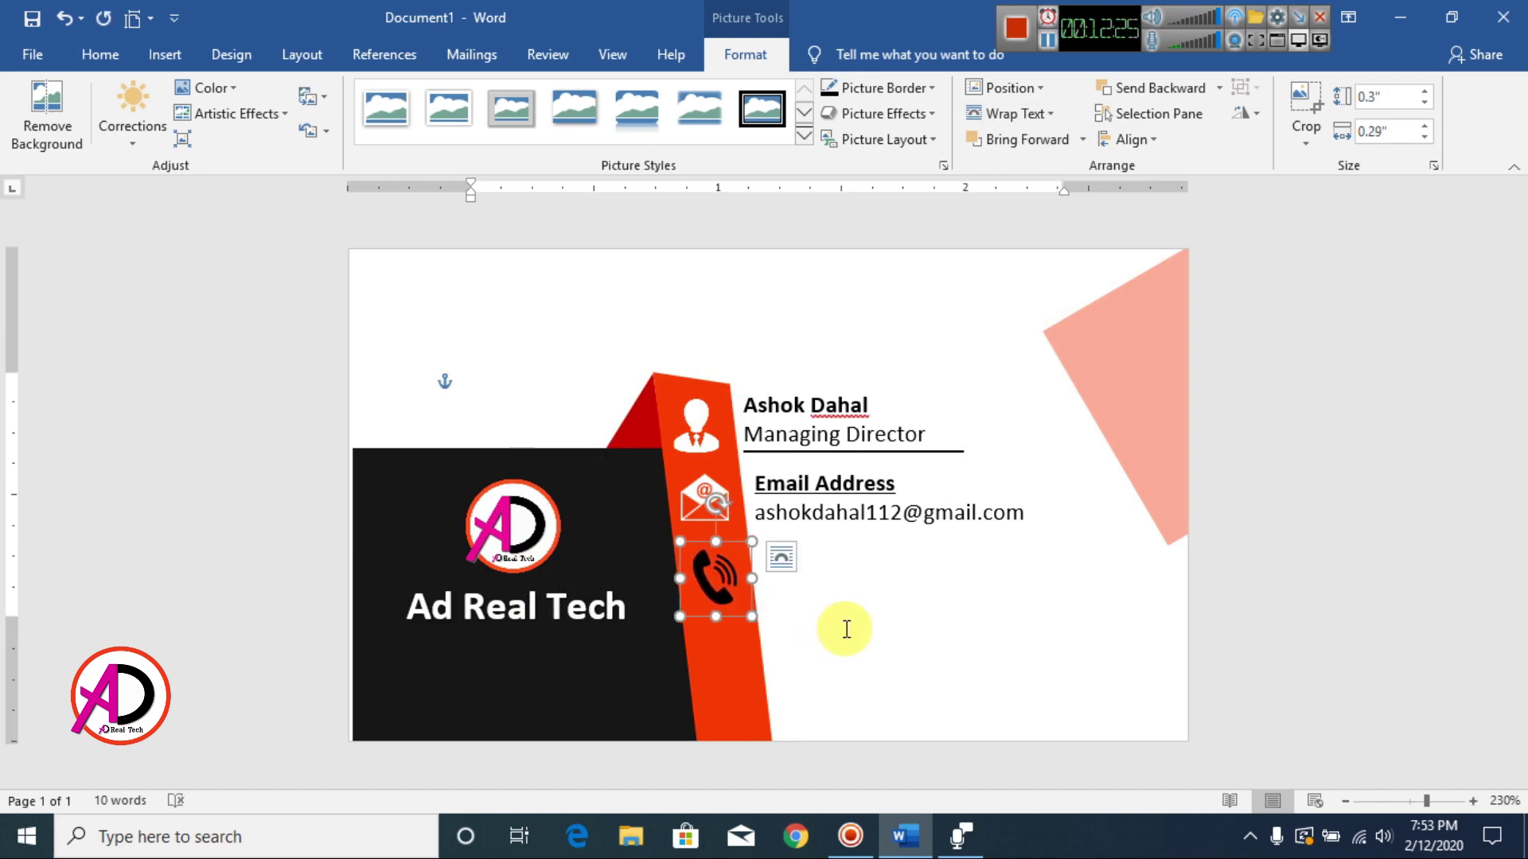
- Recolour the phone icon white using the Washout colour and an artistic effect
{"action": "left_click", "coordinate": [222, 84]}
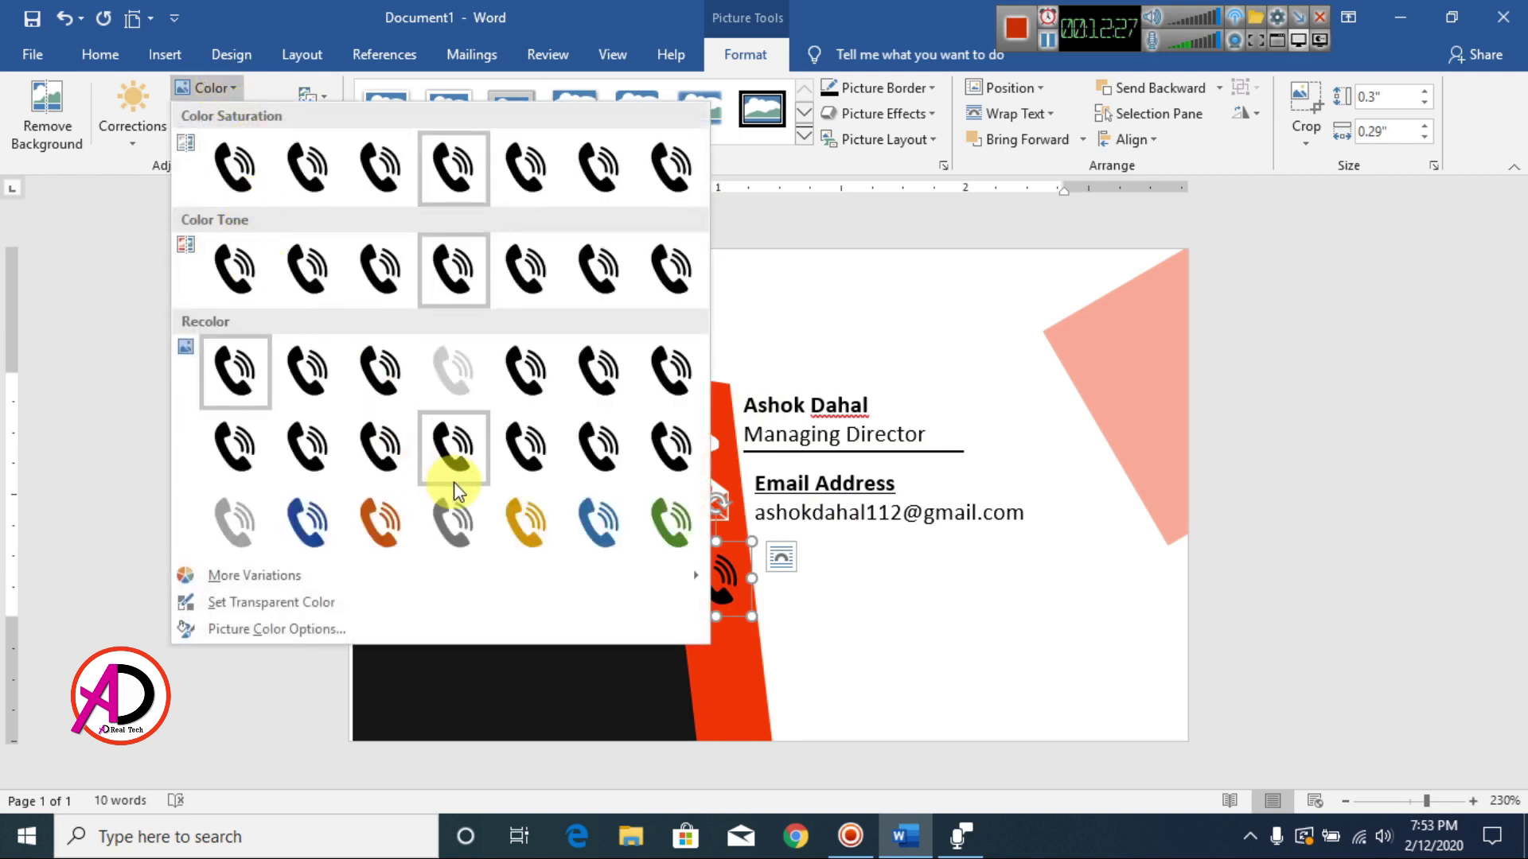
{"action": "left_click", "coordinate": [450, 363]}
{"action": "left_click", "coordinate": [231, 113]}
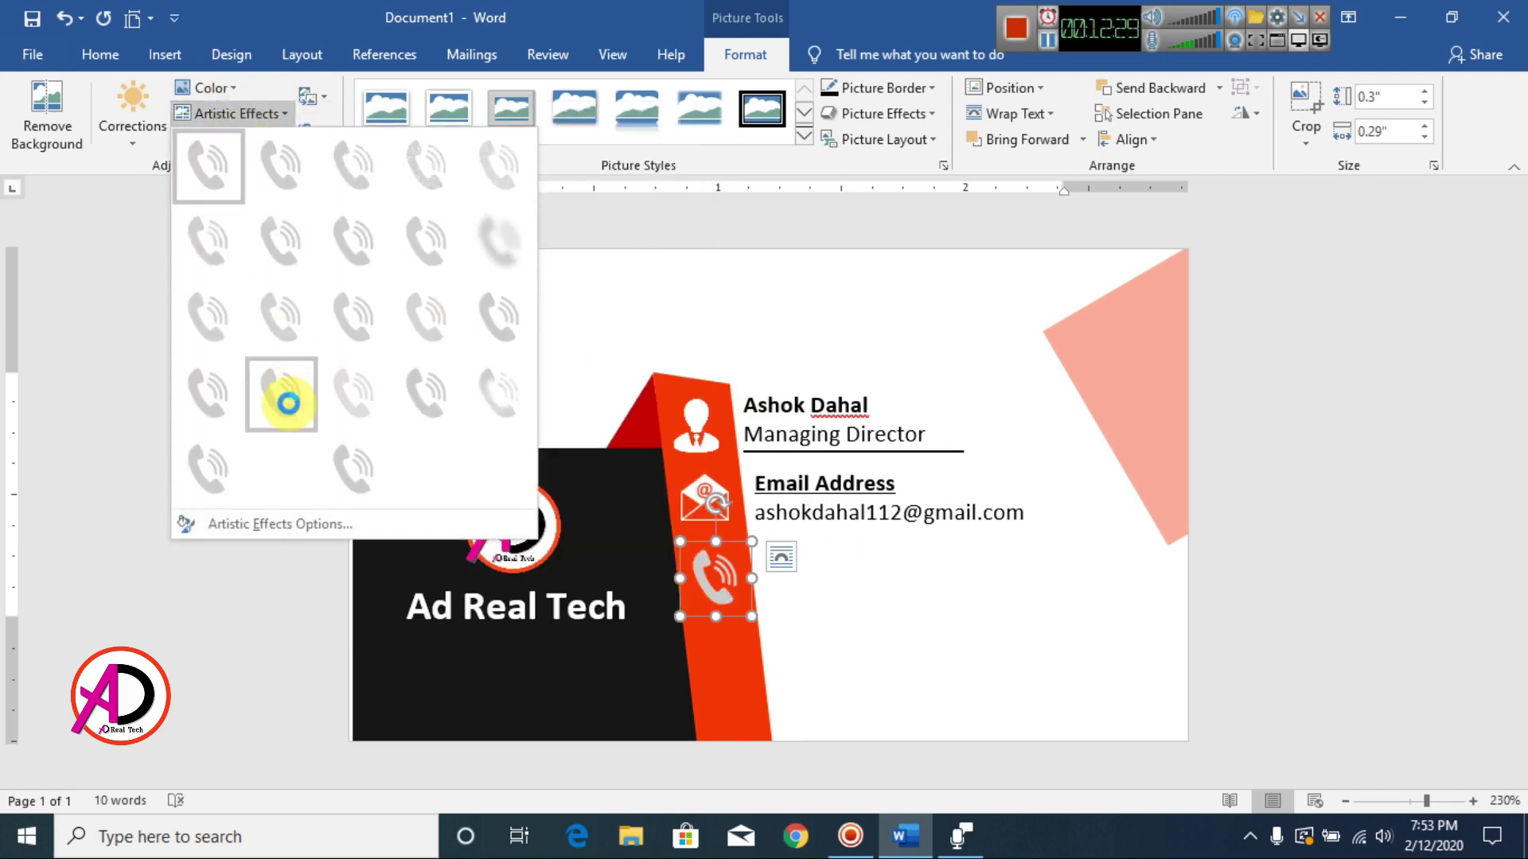
{"action": "left_click", "coordinate": [281, 462]}
{"action": "left_click", "coordinate": [927, 597]}
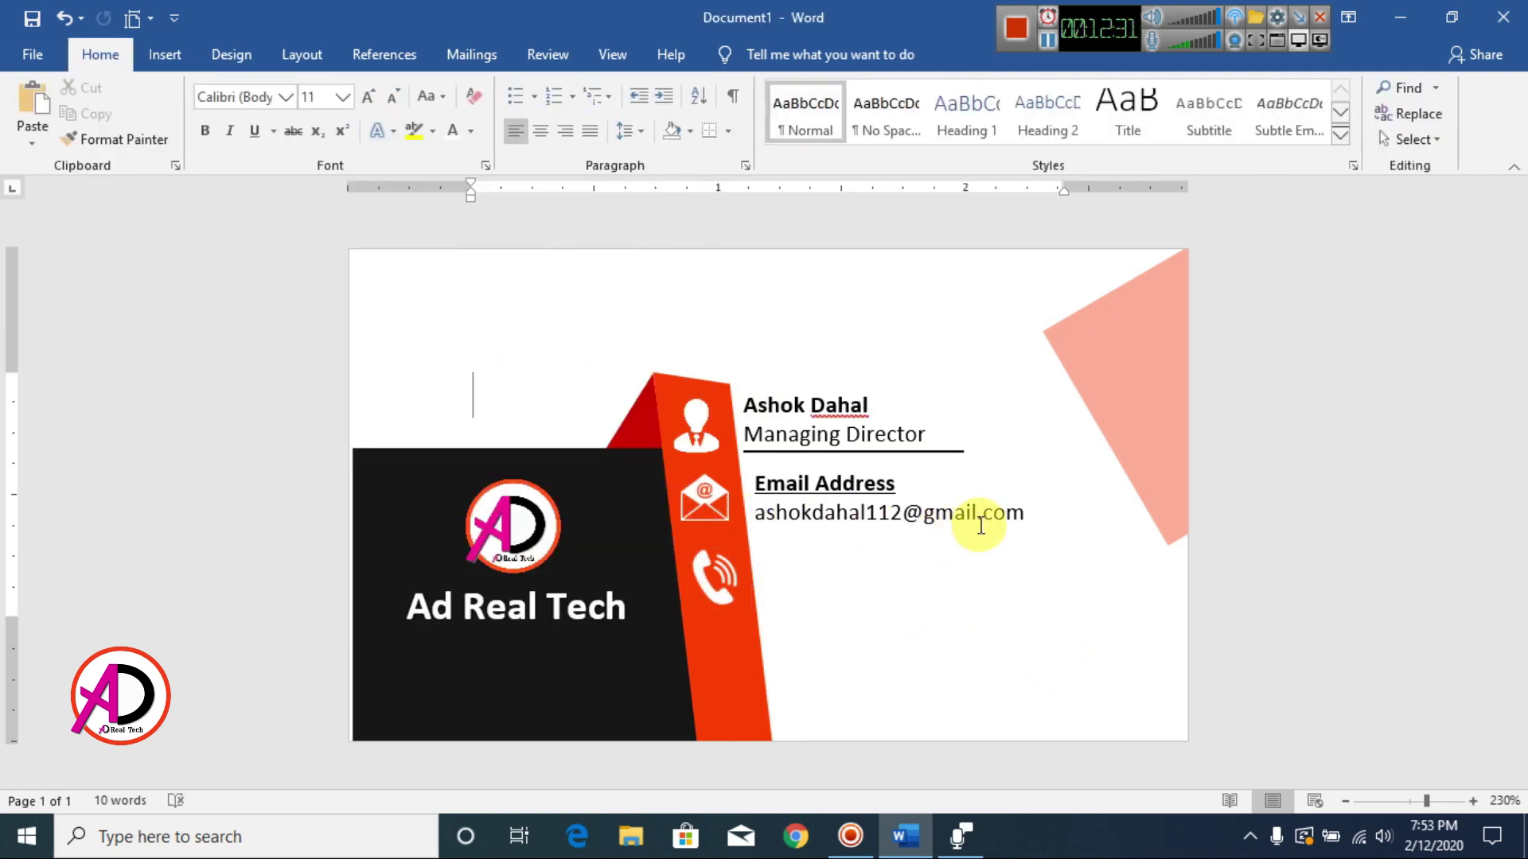
{"action": "left_click", "coordinate": [823, 484]}
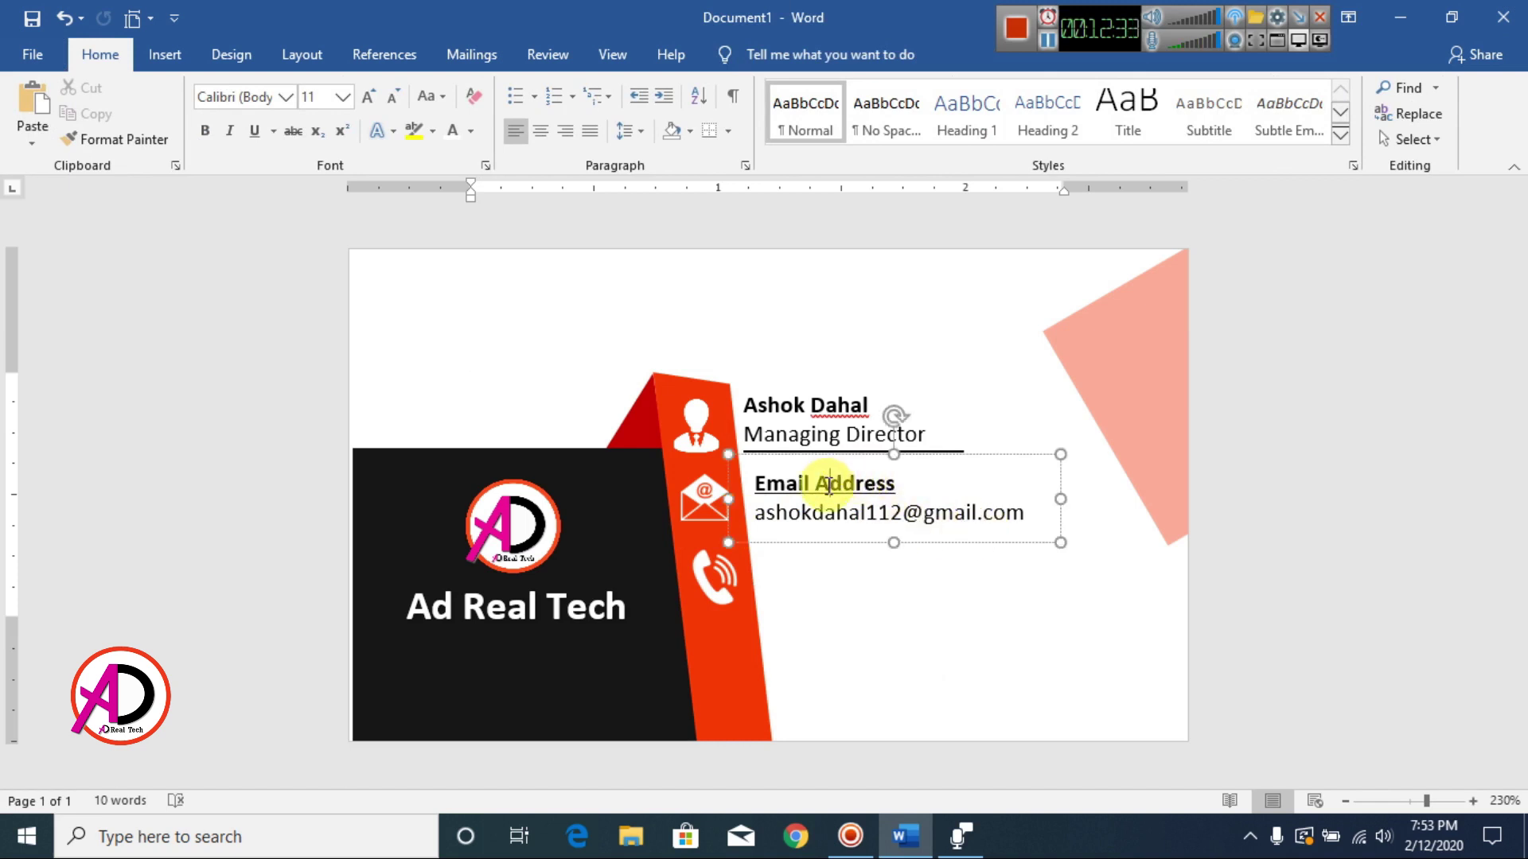
- Duplicate the email text box below it and retype the heading as 'Contact No.'
{"action": "left_click", "coordinate": [994, 456]}
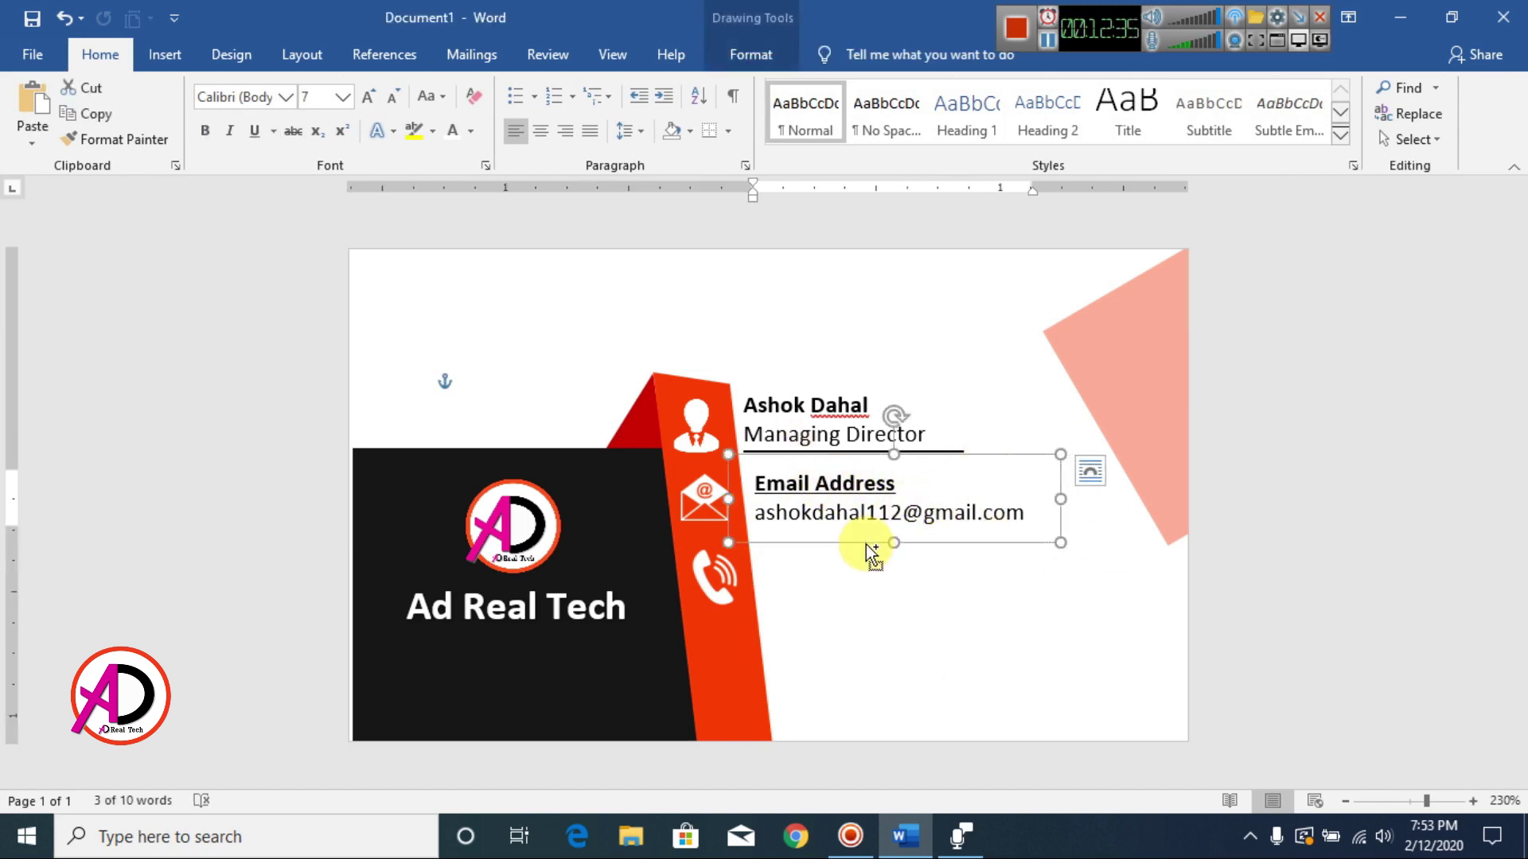
{"action": "left_click_drag", "start_coordinate": [871, 553], "coordinate": [1000, 531]}
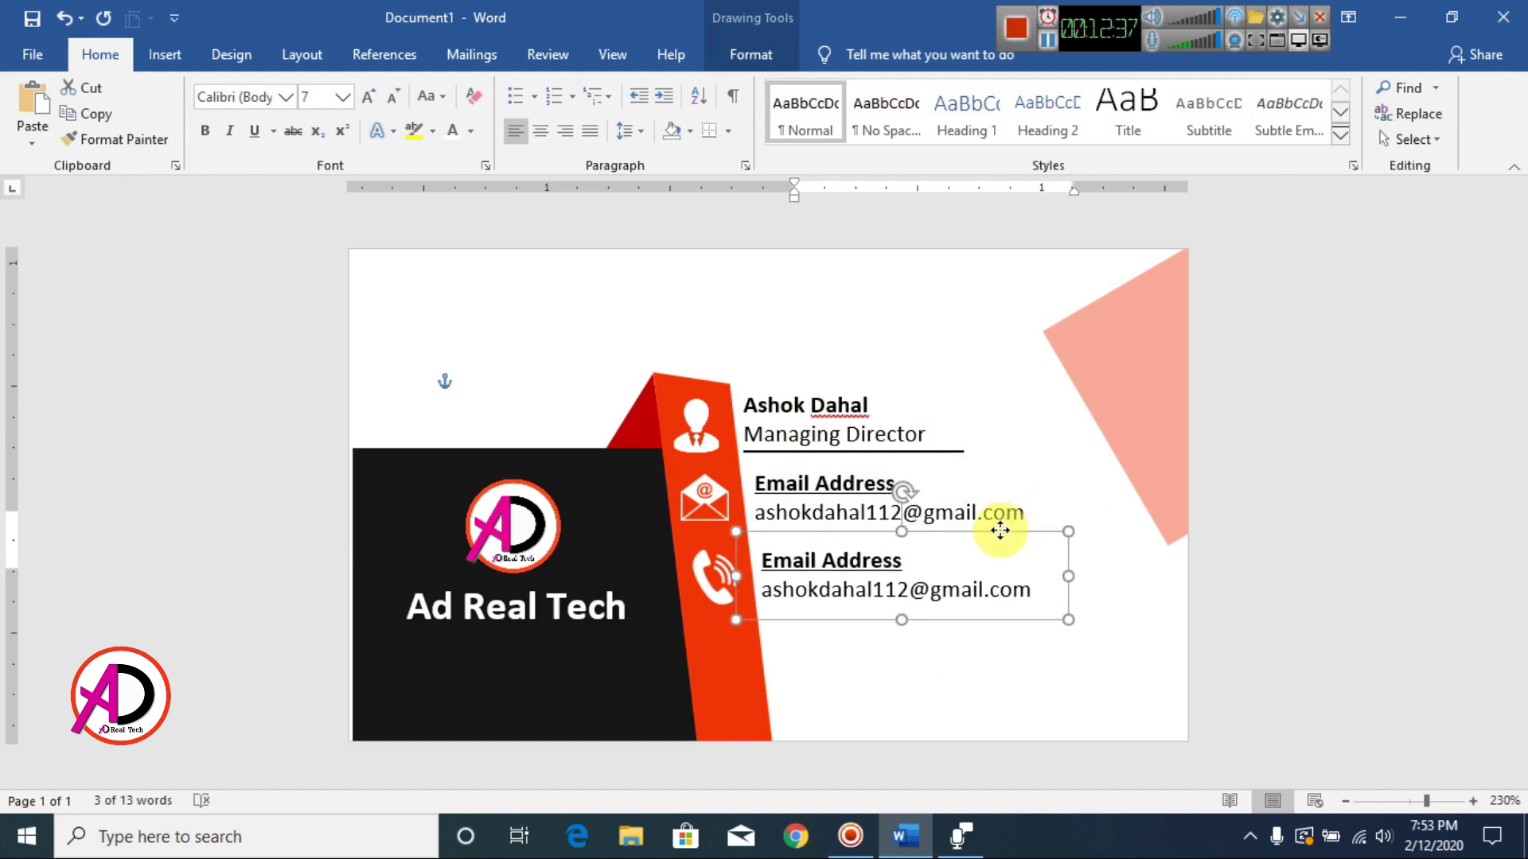
{"action": "left_click_drag", "start_coordinate": [903, 566], "coordinate": [757, 562]}
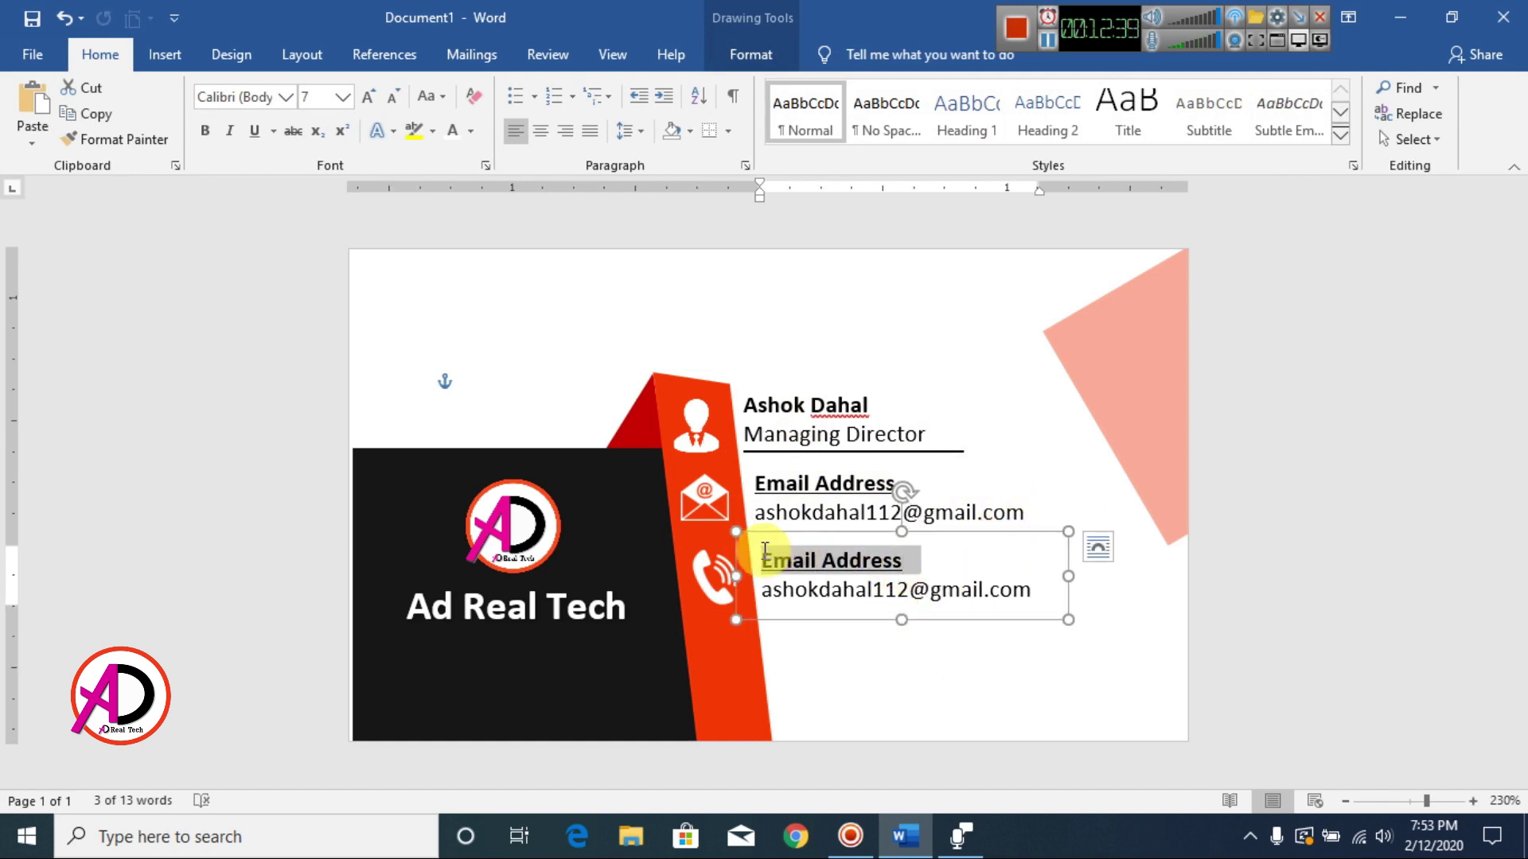
{"action": "type", "text": "Contact No."}
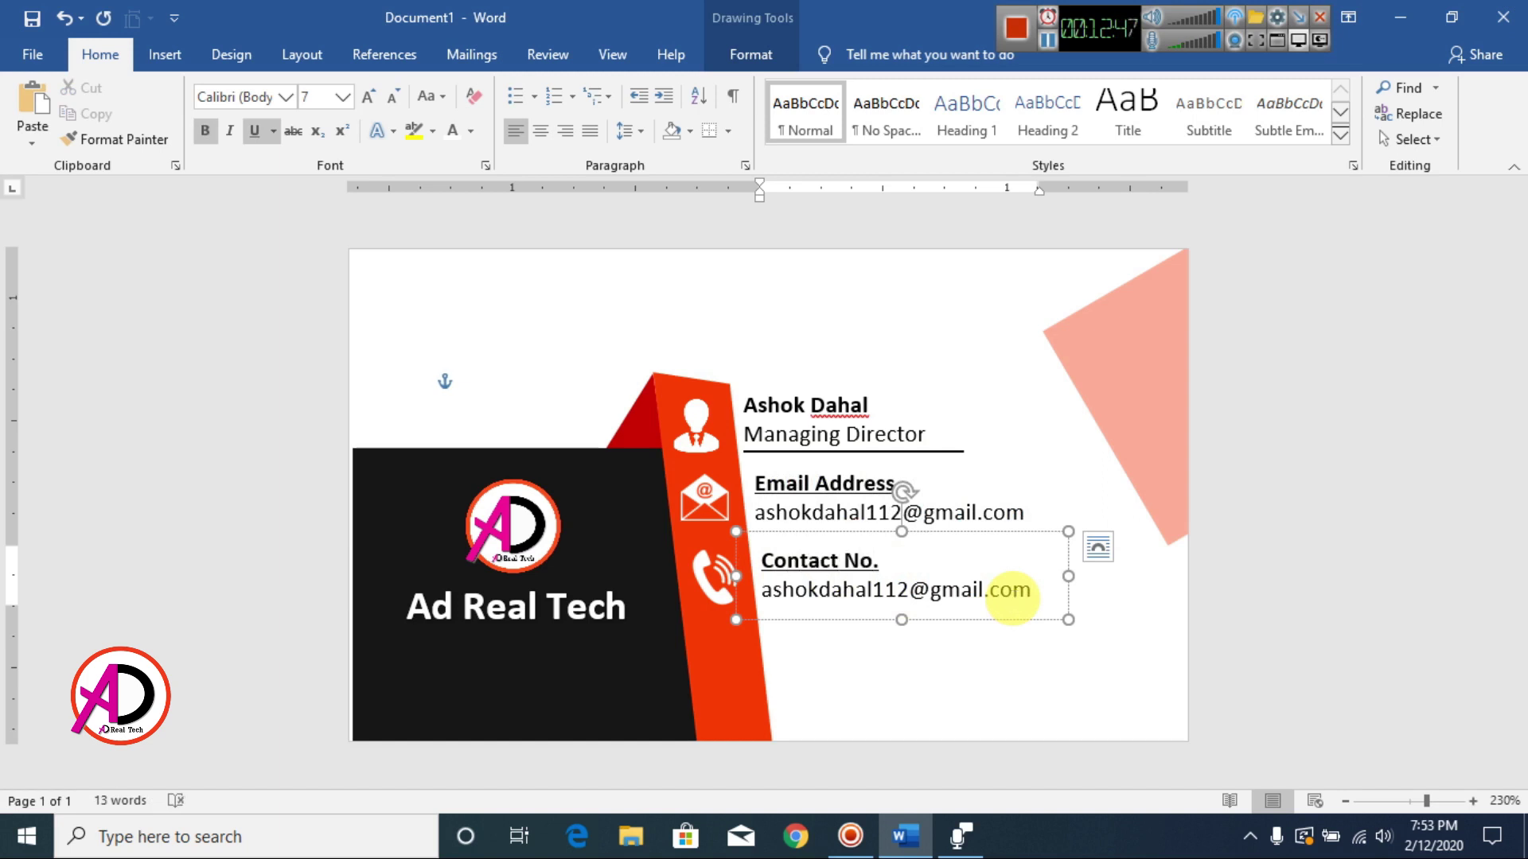
- Replace the copied e-mail with the two contact phone numbers and widen the box to fit
{"action": "key", "text": "Down"}
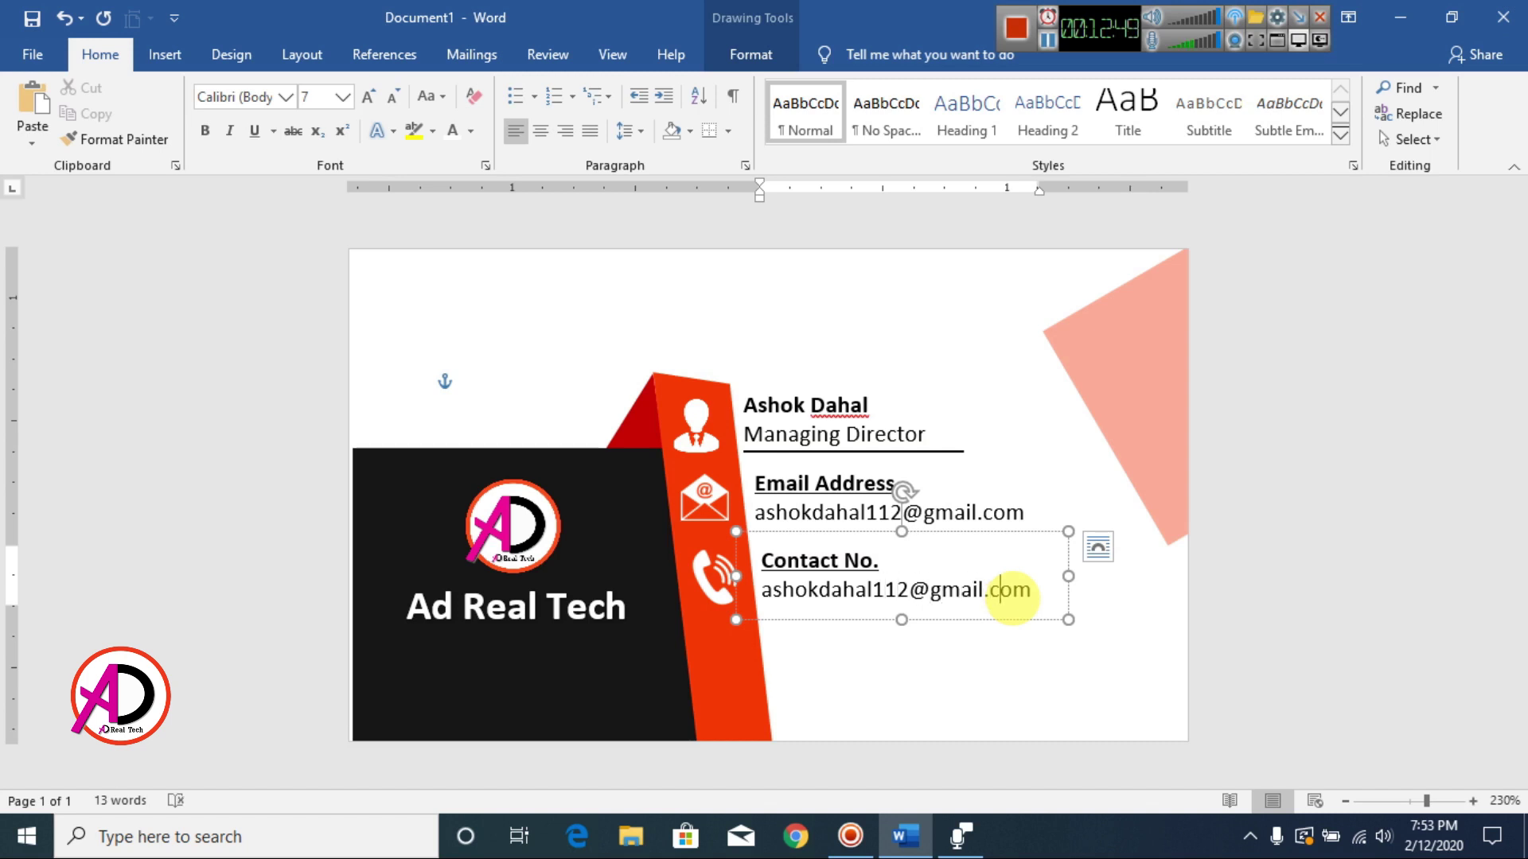
{"action": "key", "text": "ctrl+shift+Left"}
{"action": "key", "text": "ctrl+shift+Left"}
{"action": "key", "text": "ctrl+shift+Left"}
{"action": "key", "text": "ctrl+shift+Left"}
{"action": "key", "text": "ctrl+shift+Left"}
{"action": "key", "text": "shift+Left"}
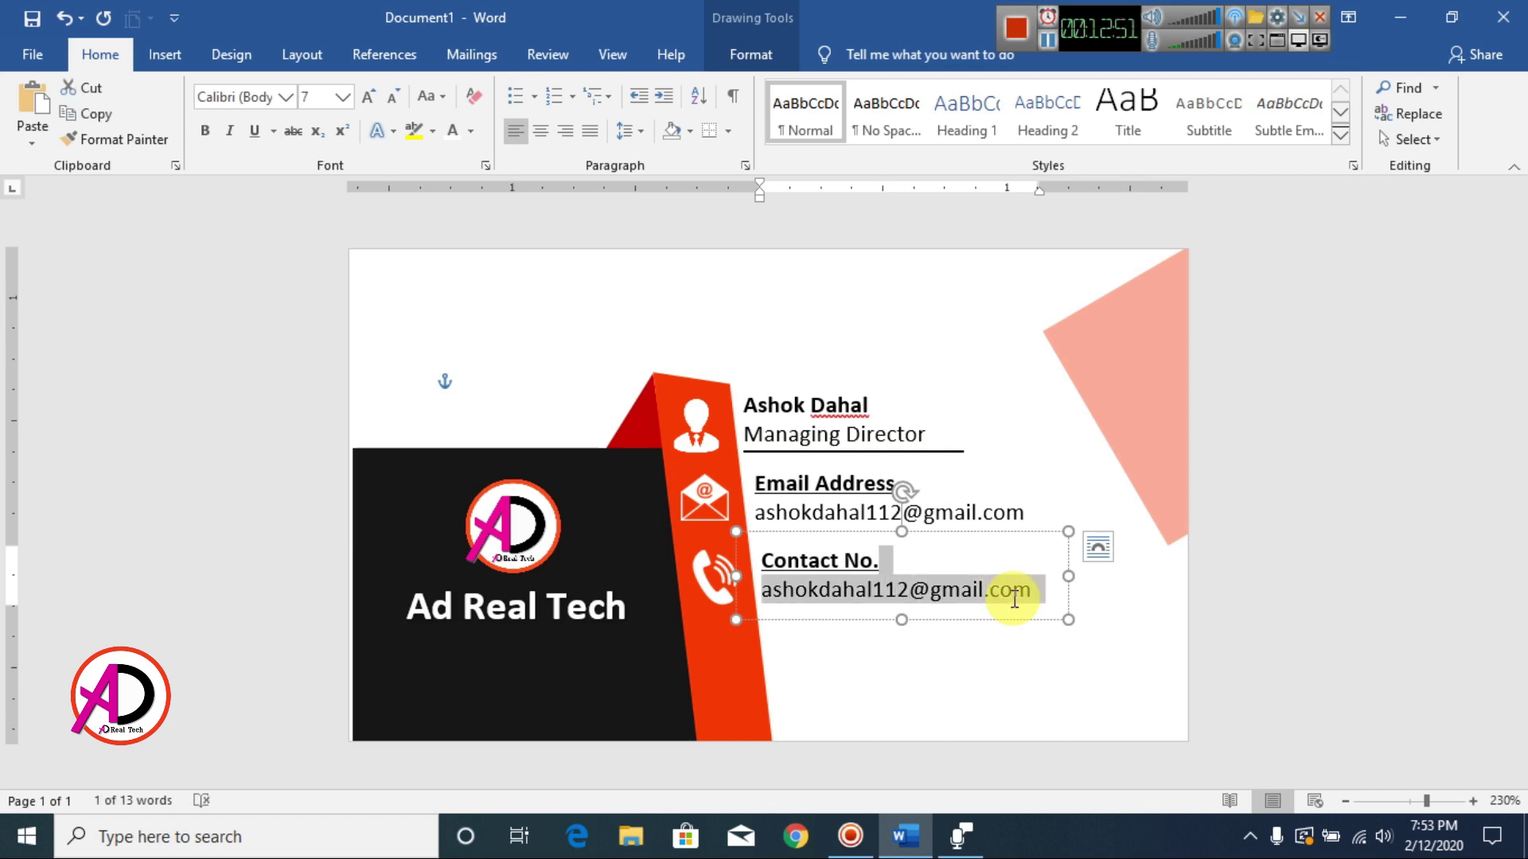
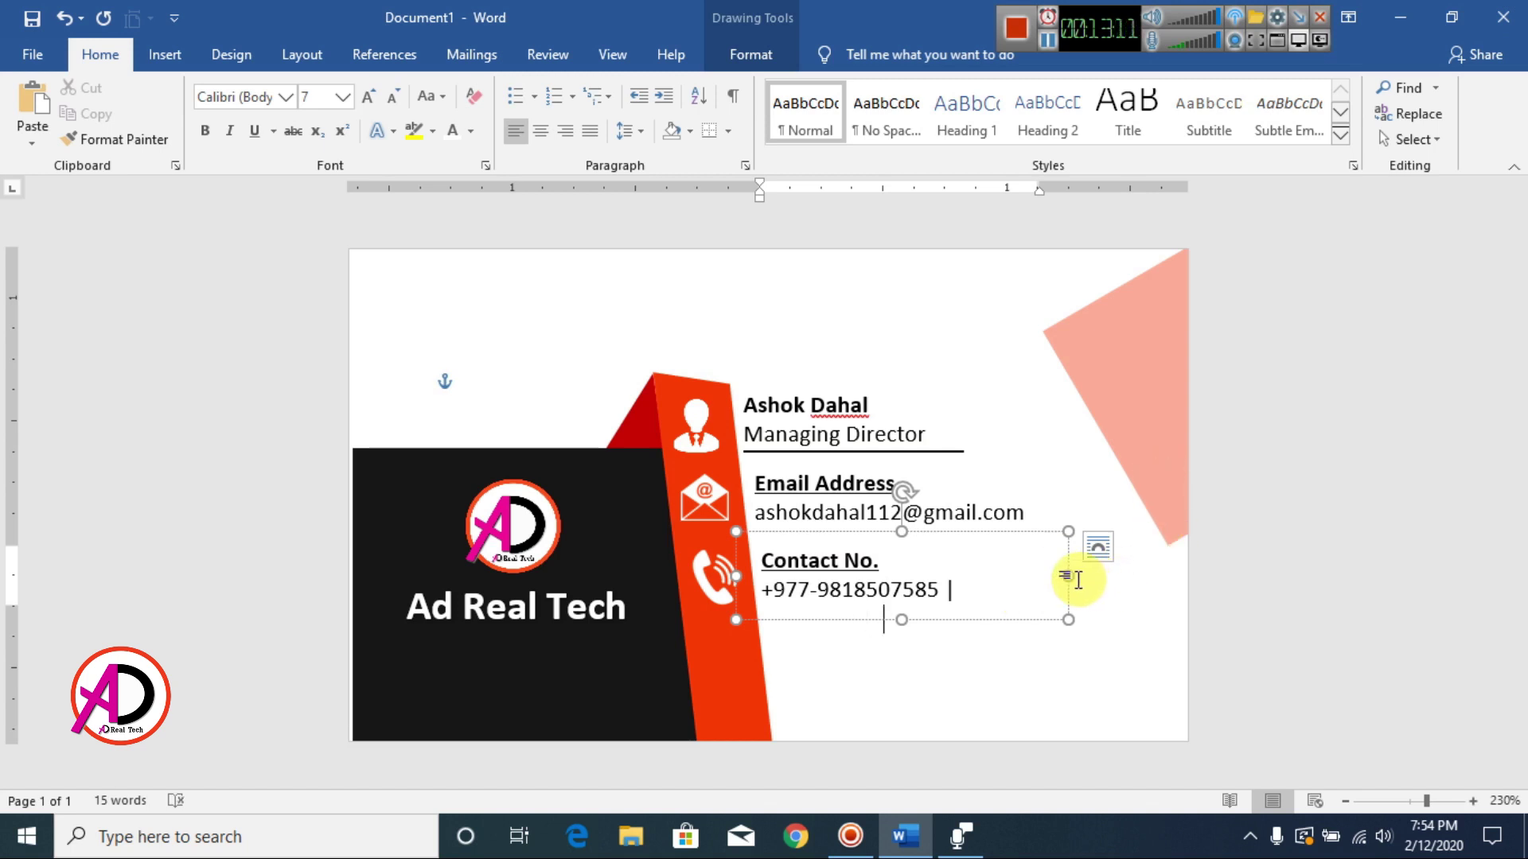
{"action": "left_click_drag", "start_coordinate": [1068, 576], "coordinate": [1114, 570]}
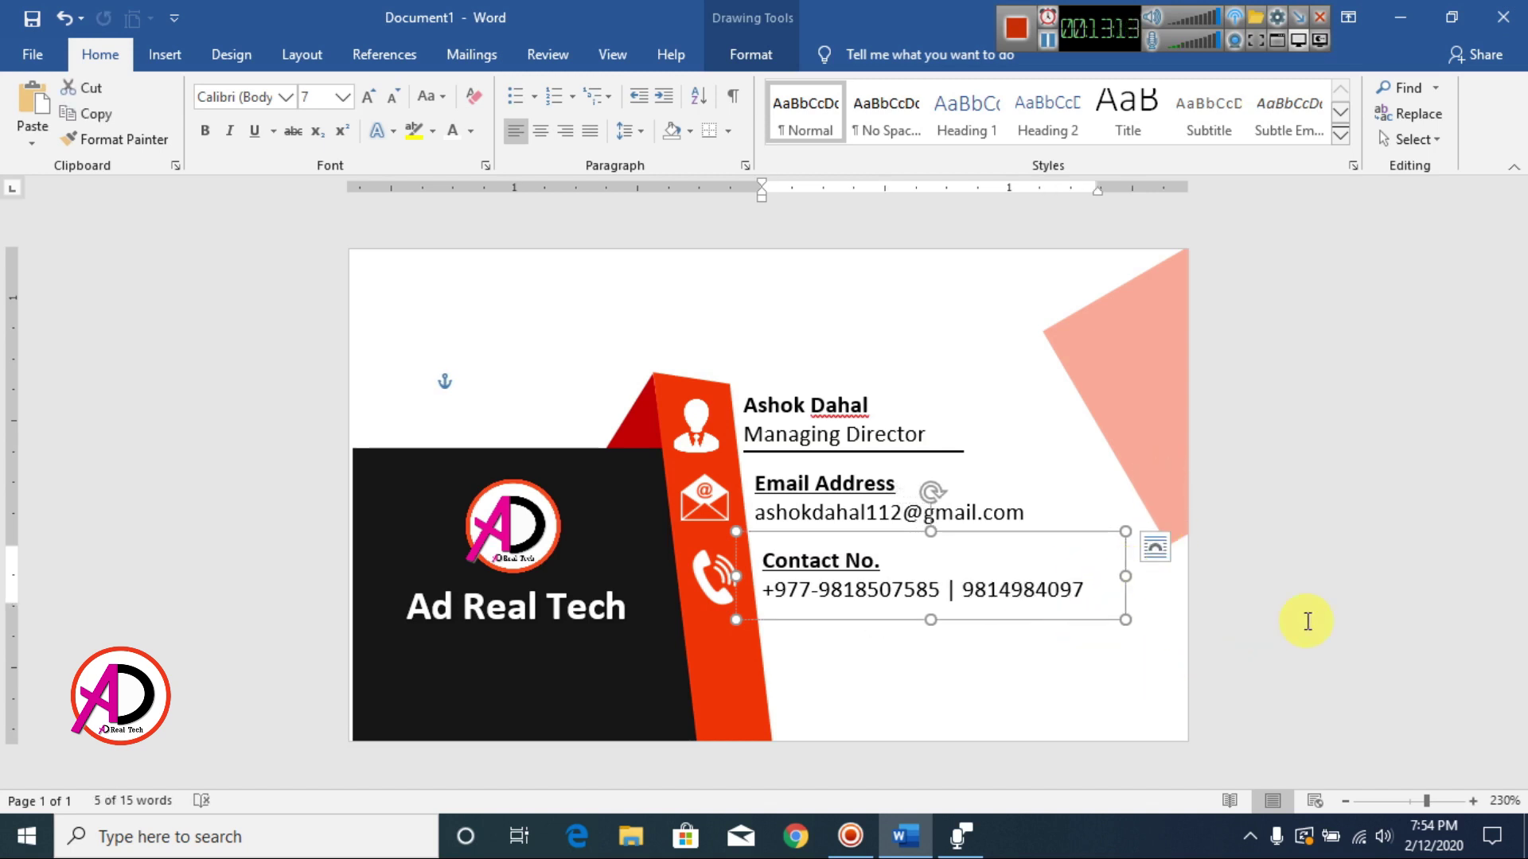
{"action": "left_click", "coordinate": [1154, 549]}
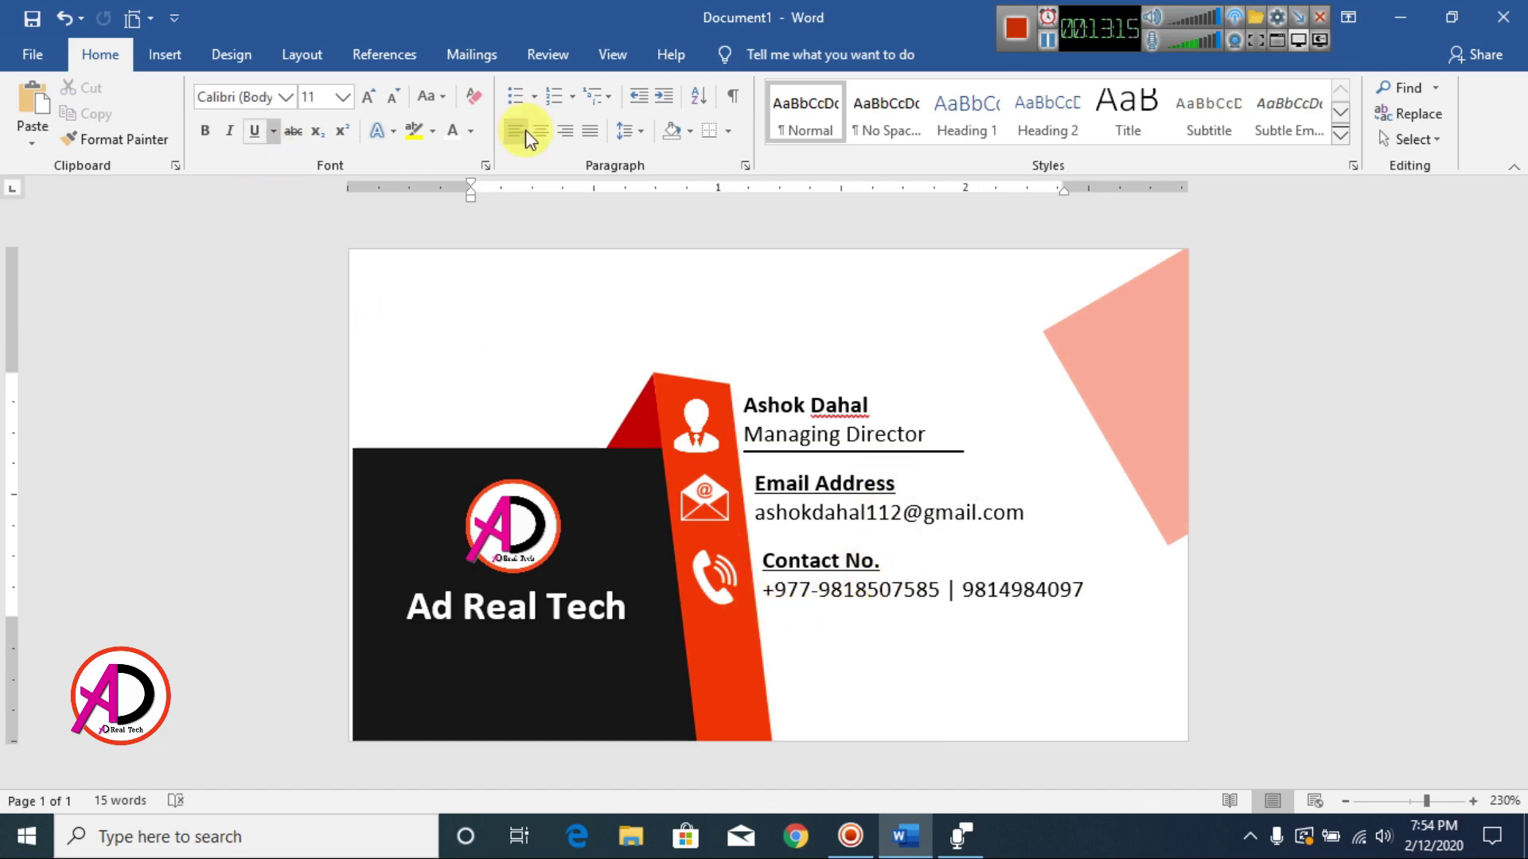
- Insert the home logo picture in front of text, shrunk to about 0.26" below the phone icon
{"action": "left_click", "coordinate": [169, 56]}
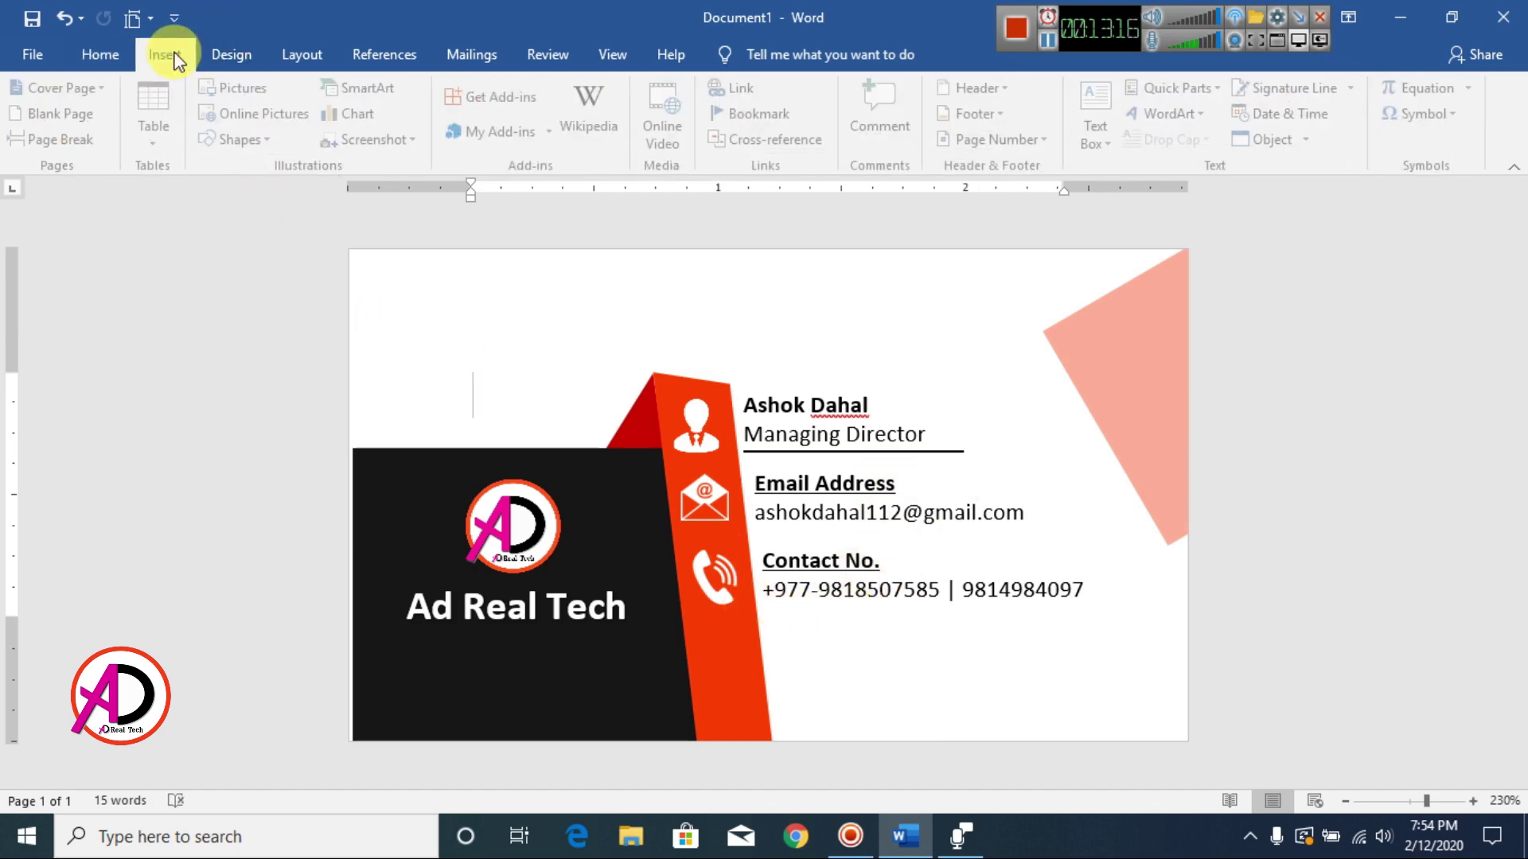
{"action": "left_click", "coordinate": [264, 94]}
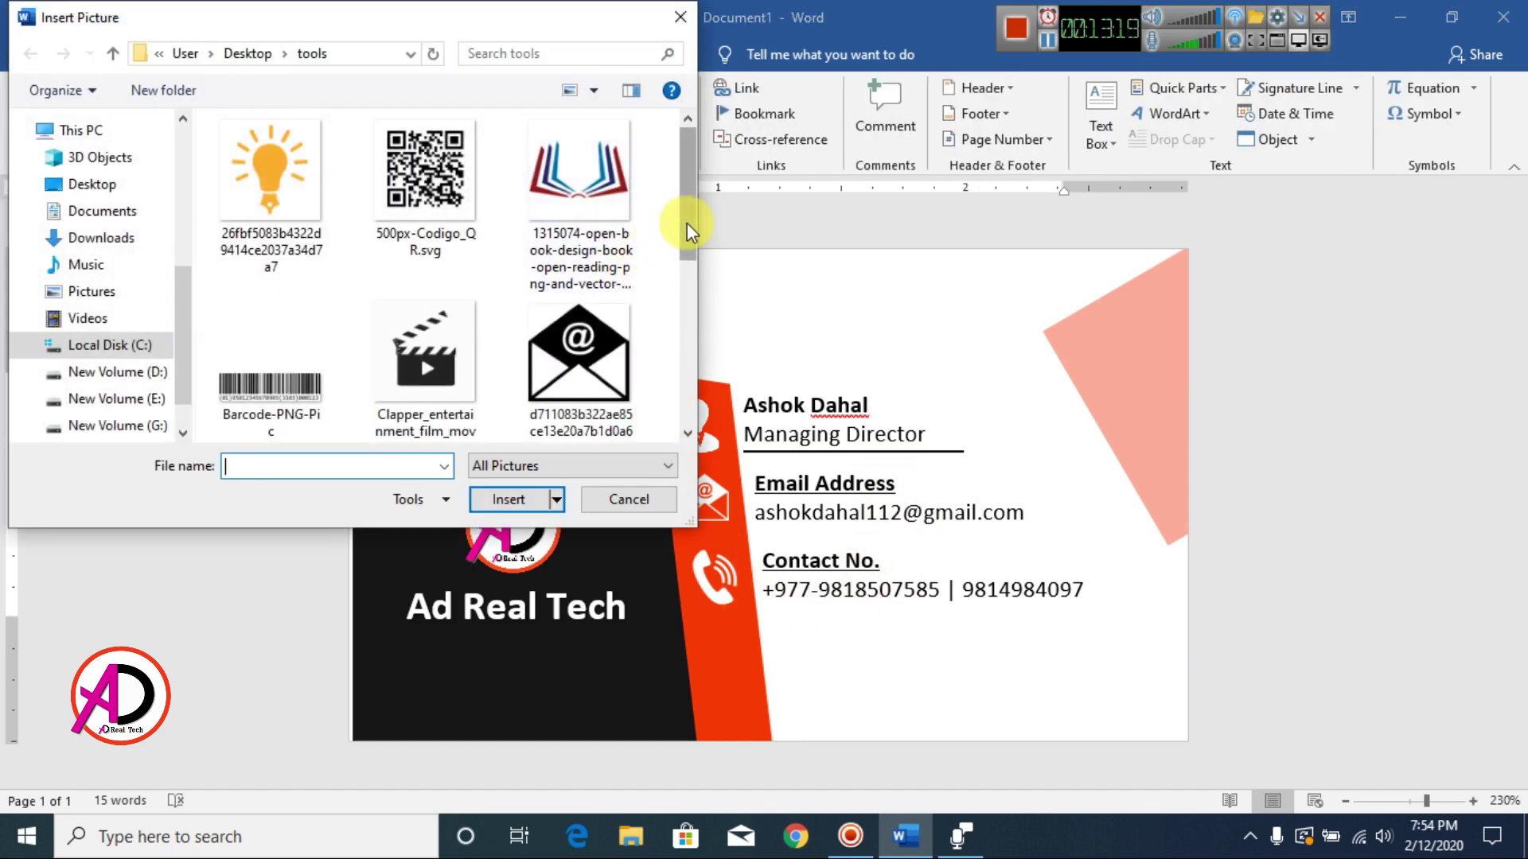
{"action": "left_click_drag", "start_coordinate": [686, 223], "coordinate": [686, 360]}
{"action": "left_click", "coordinate": [298, 243]}
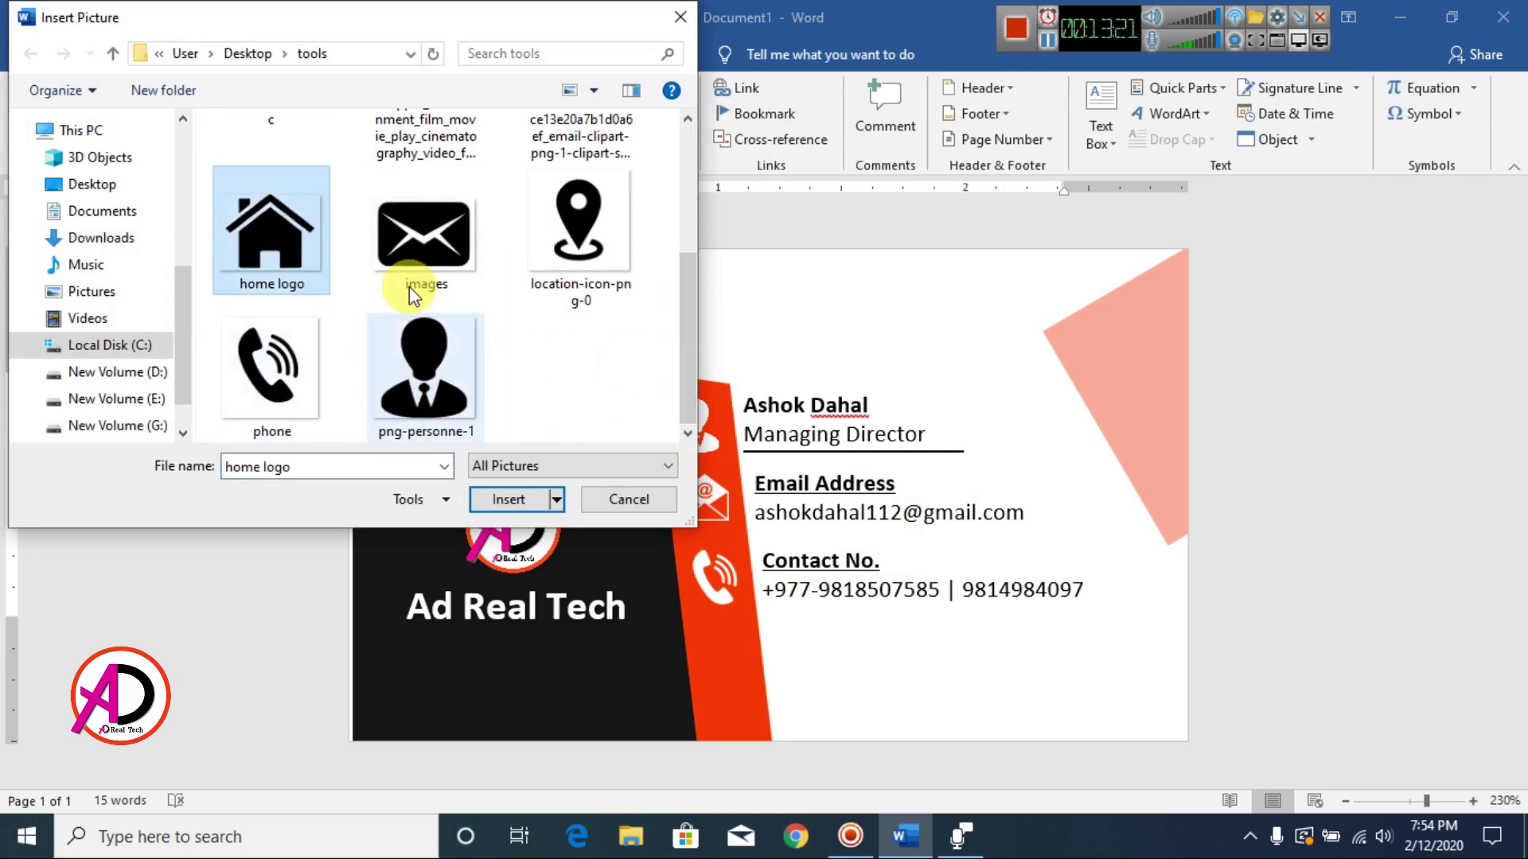
{"action": "left_click", "coordinate": [523, 494]}
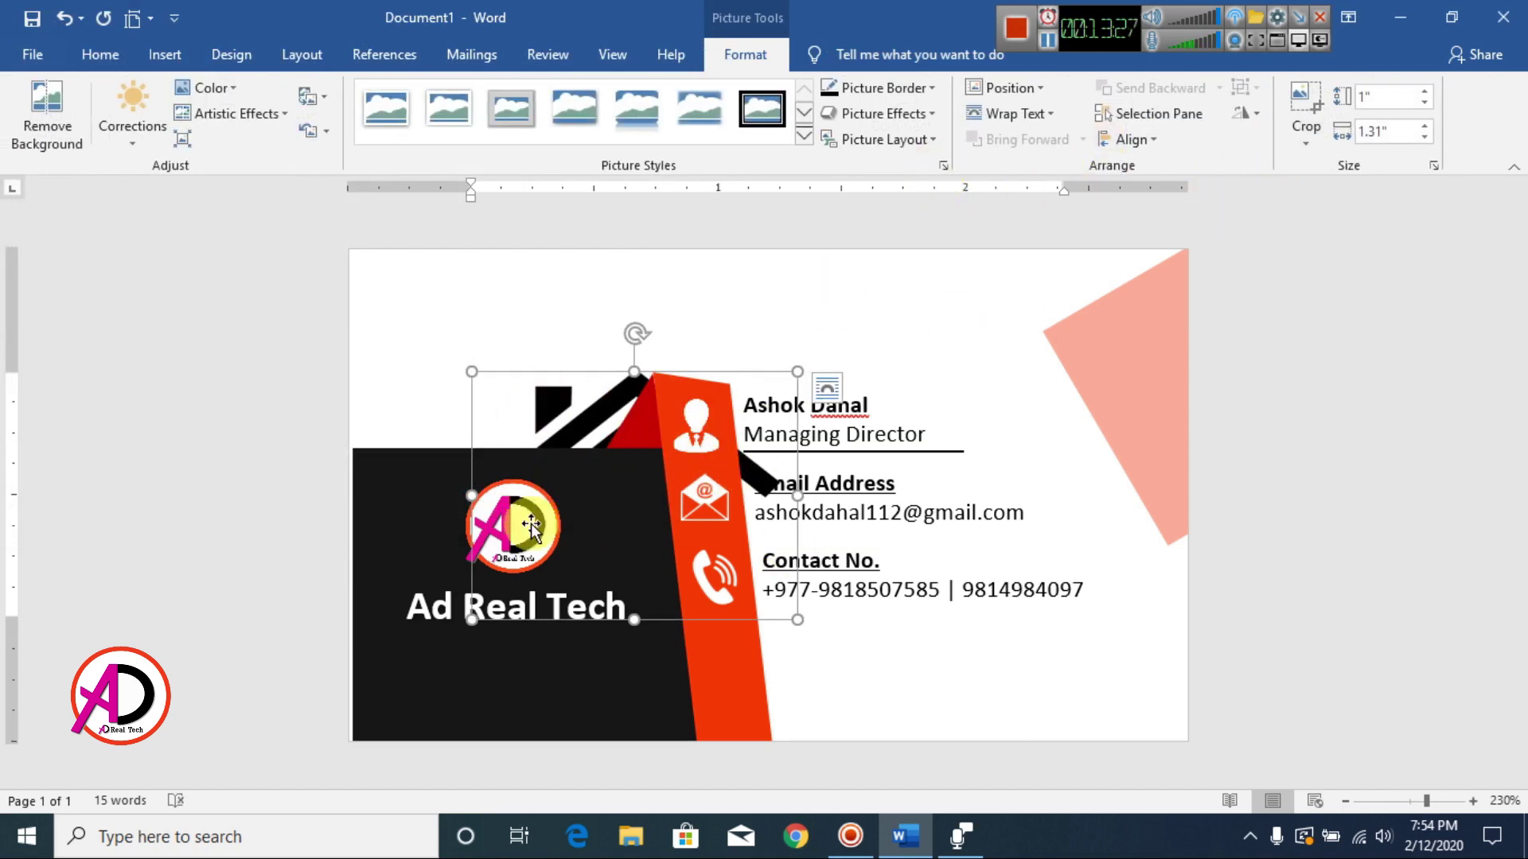
{"action": "left_click", "coordinate": [1019, 113]}
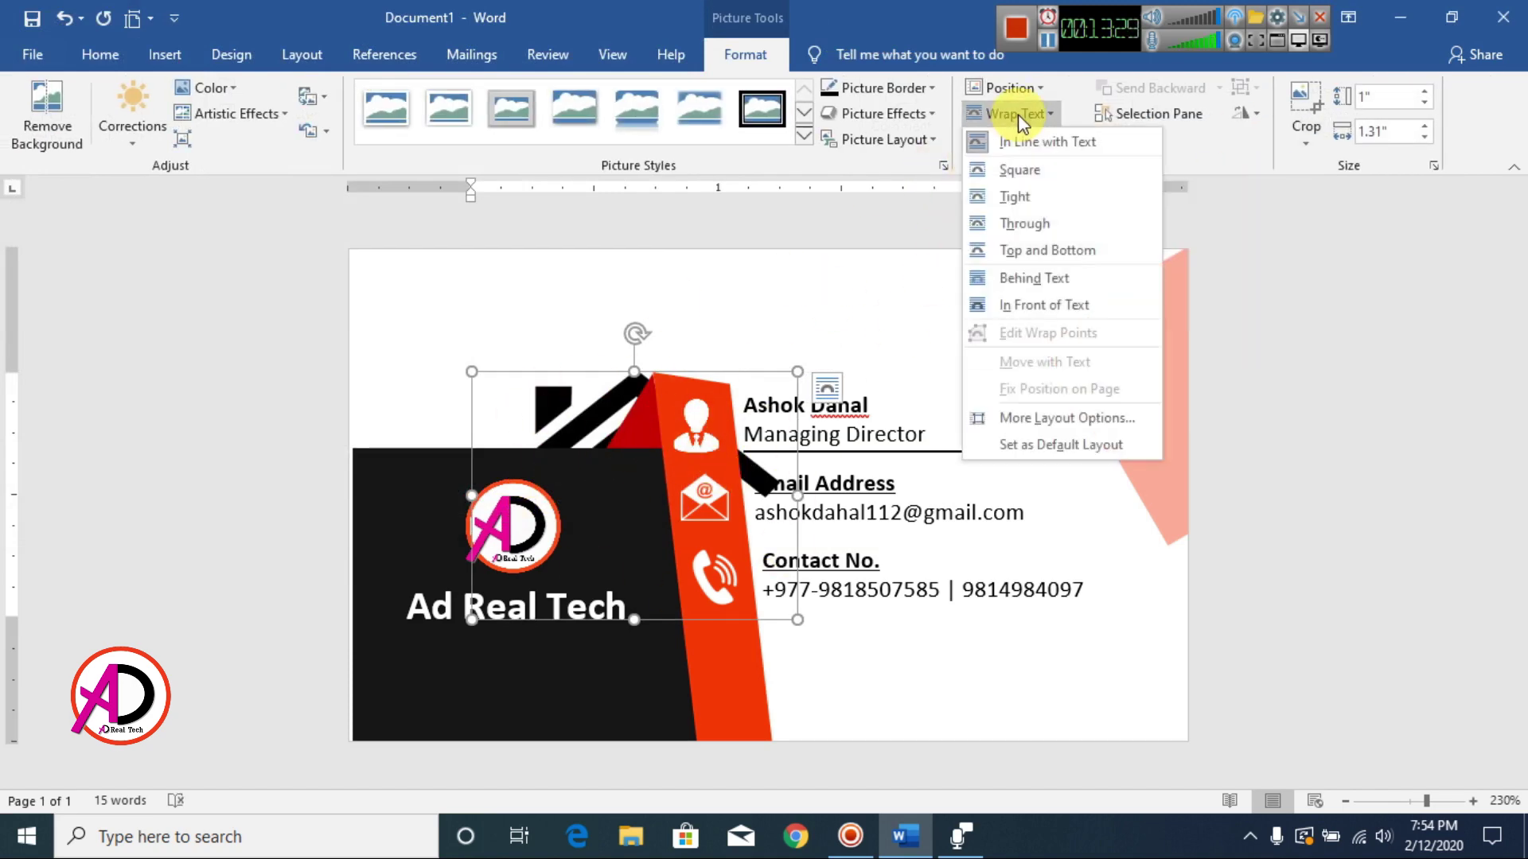
{"action": "left_click", "coordinate": [1054, 312]}
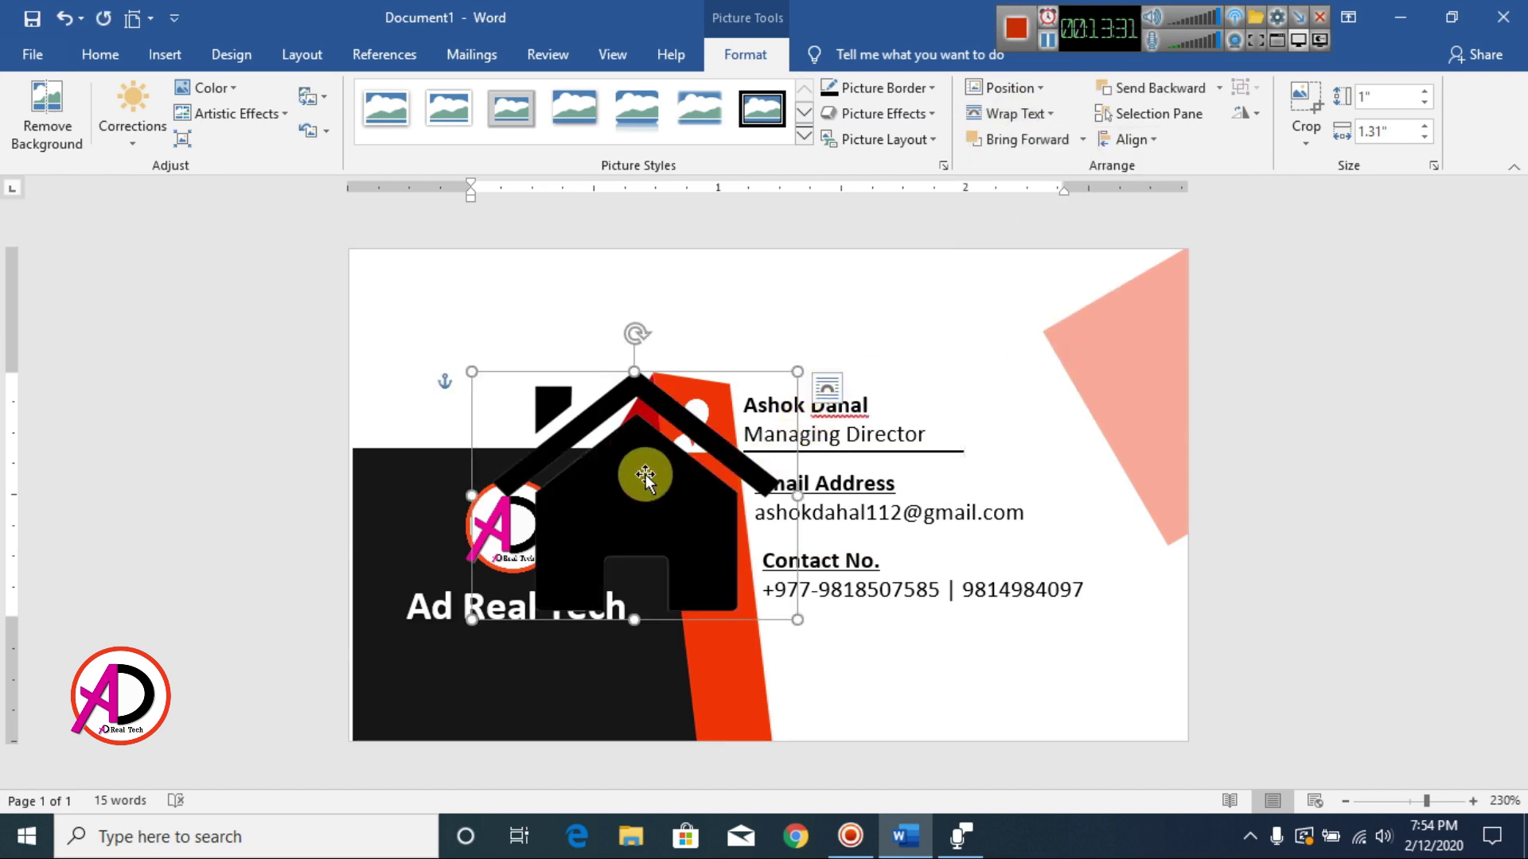
{"action": "left_click_drag", "start_coordinate": [637, 477], "coordinate": [766, 553]}
{"action": "left_click_drag", "start_coordinate": [927, 447], "coordinate": [754, 631]}
{"action": "left_click", "coordinate": [741, 657]}
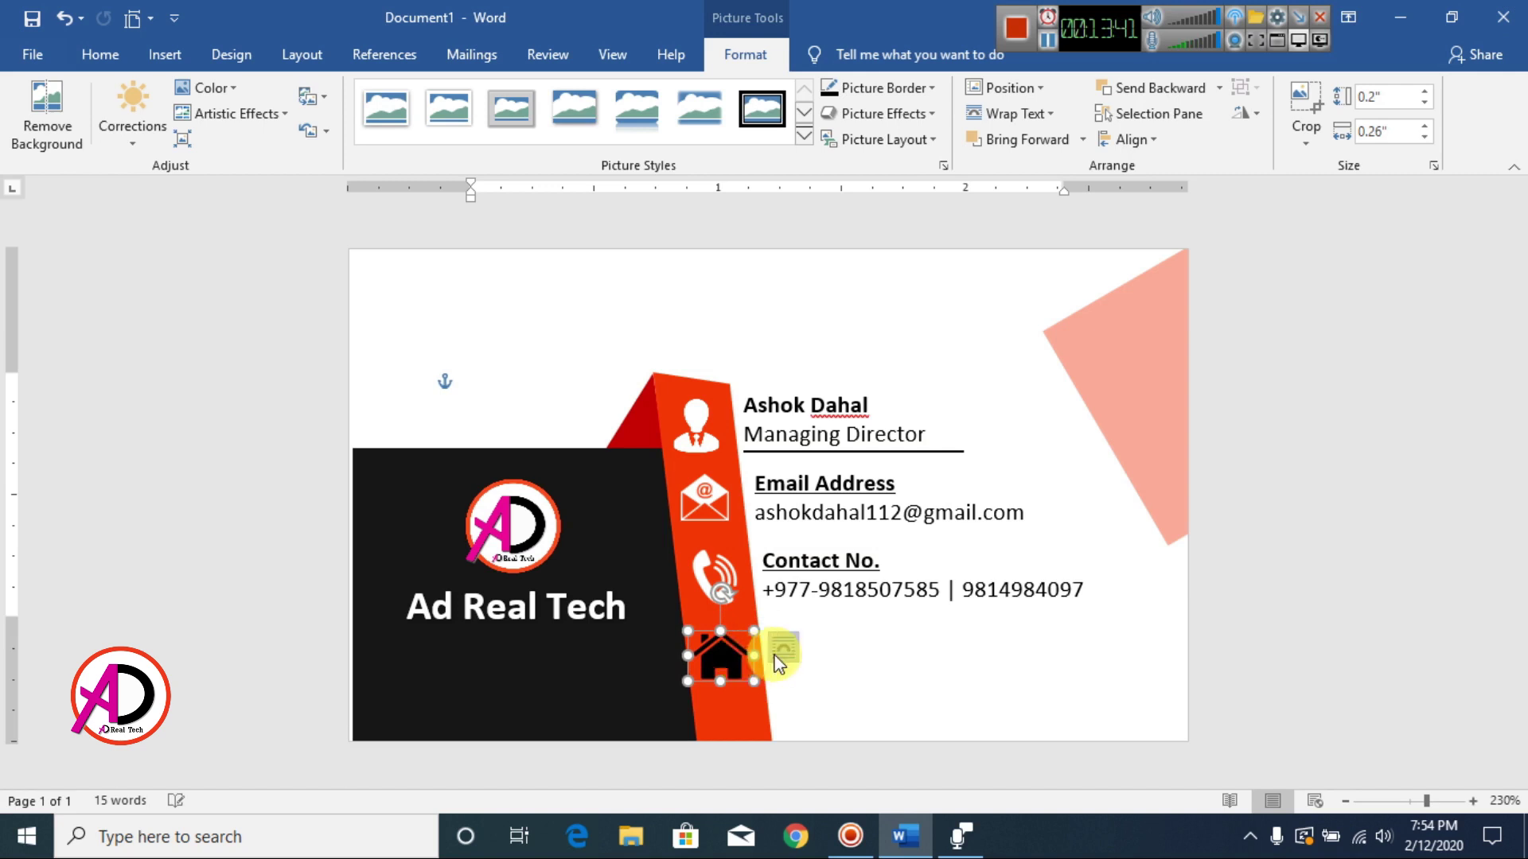
{"action": "key", "text": "ctrl+z"}
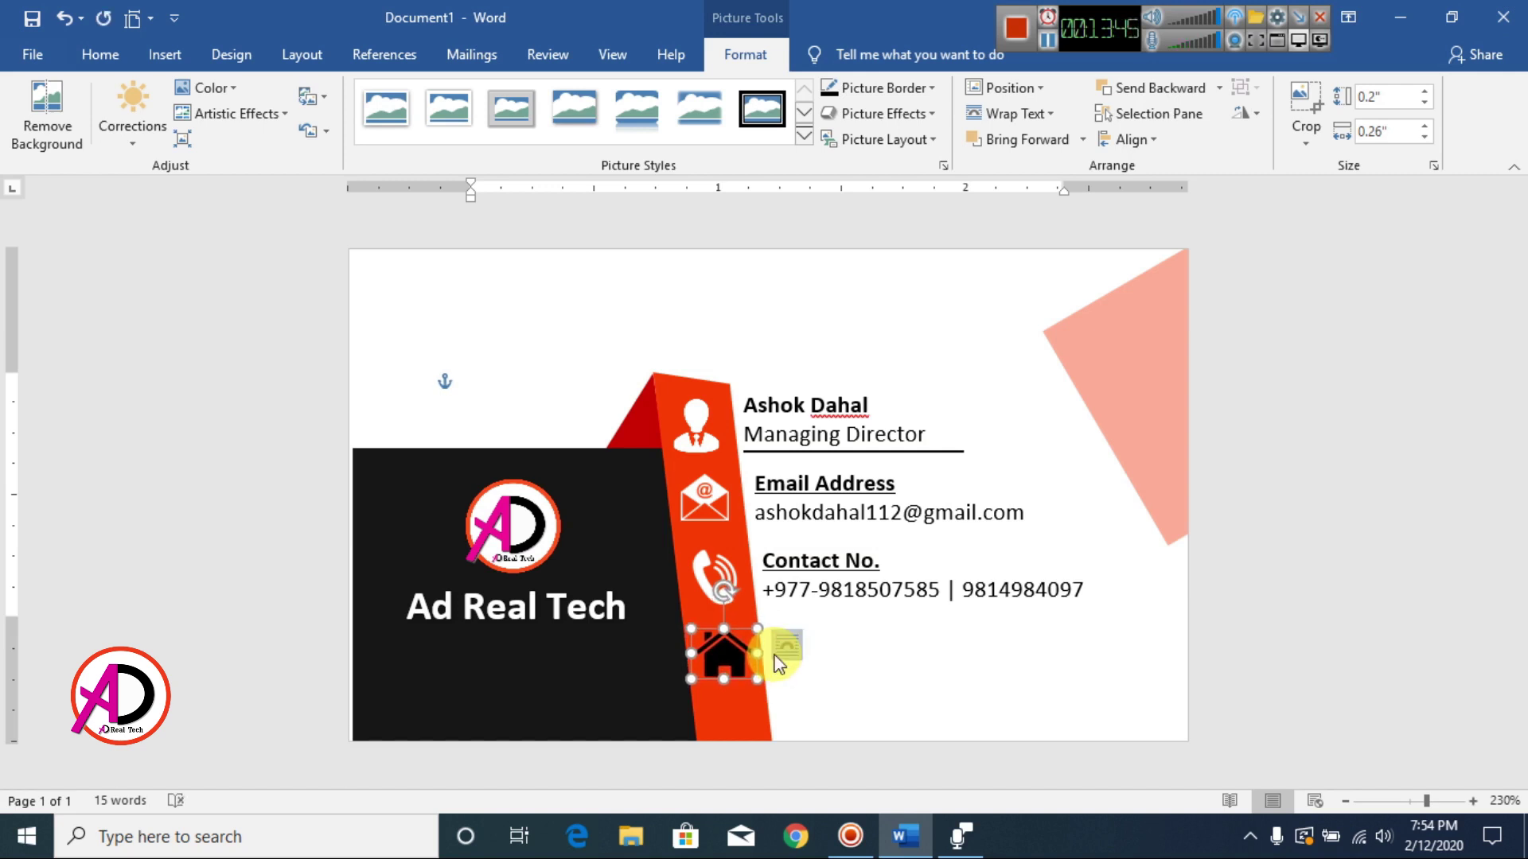
- Recolour the house icon white using the Washout colour and an artistic effect
{"action": "left_click", "coordinate": [217, 93]}
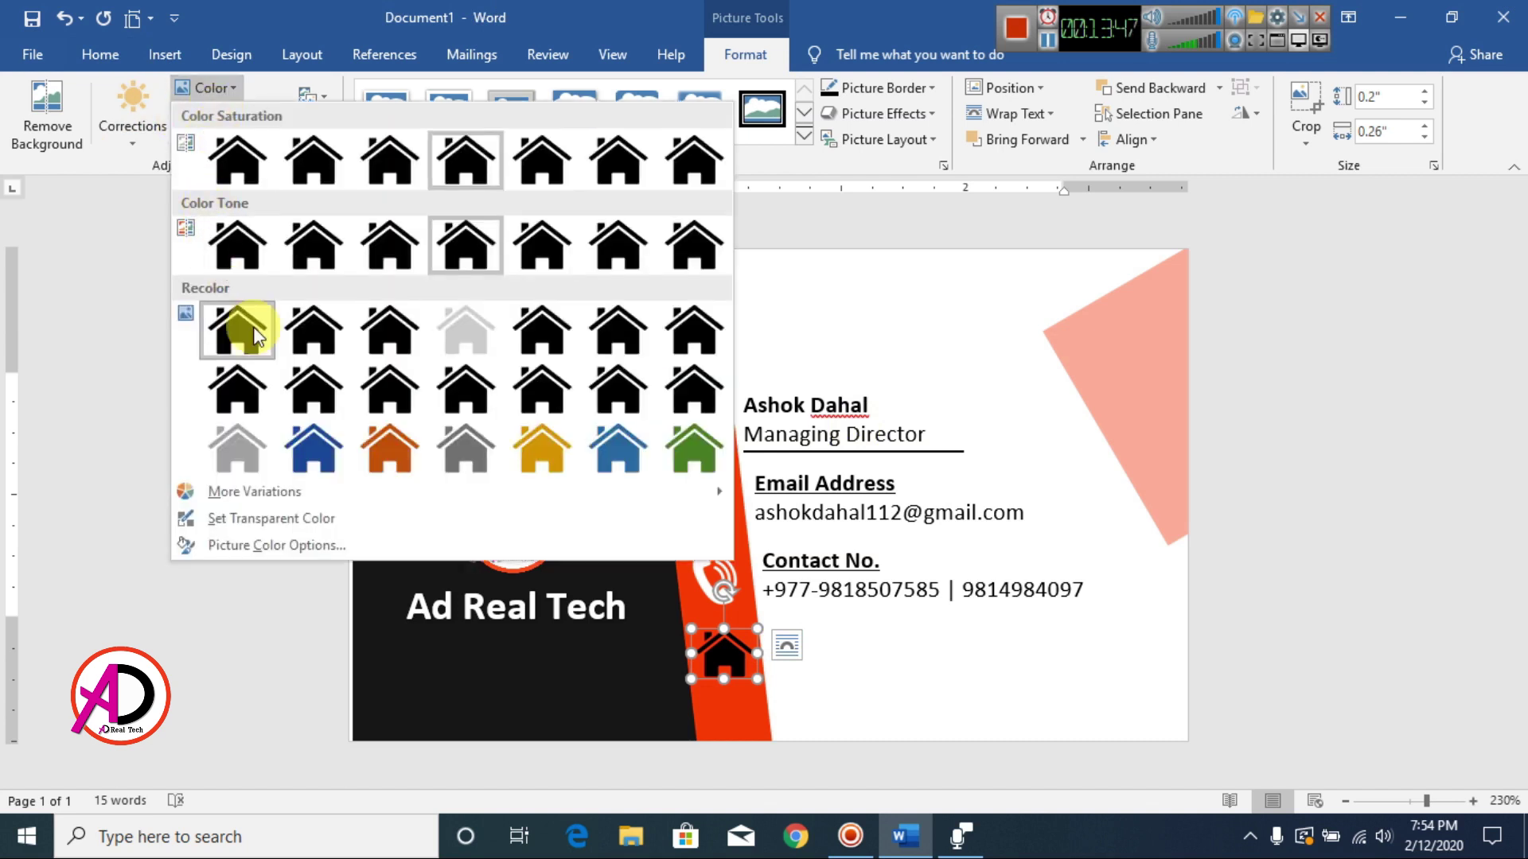
{"action": "left_click", "coordinate": [468, 331]}
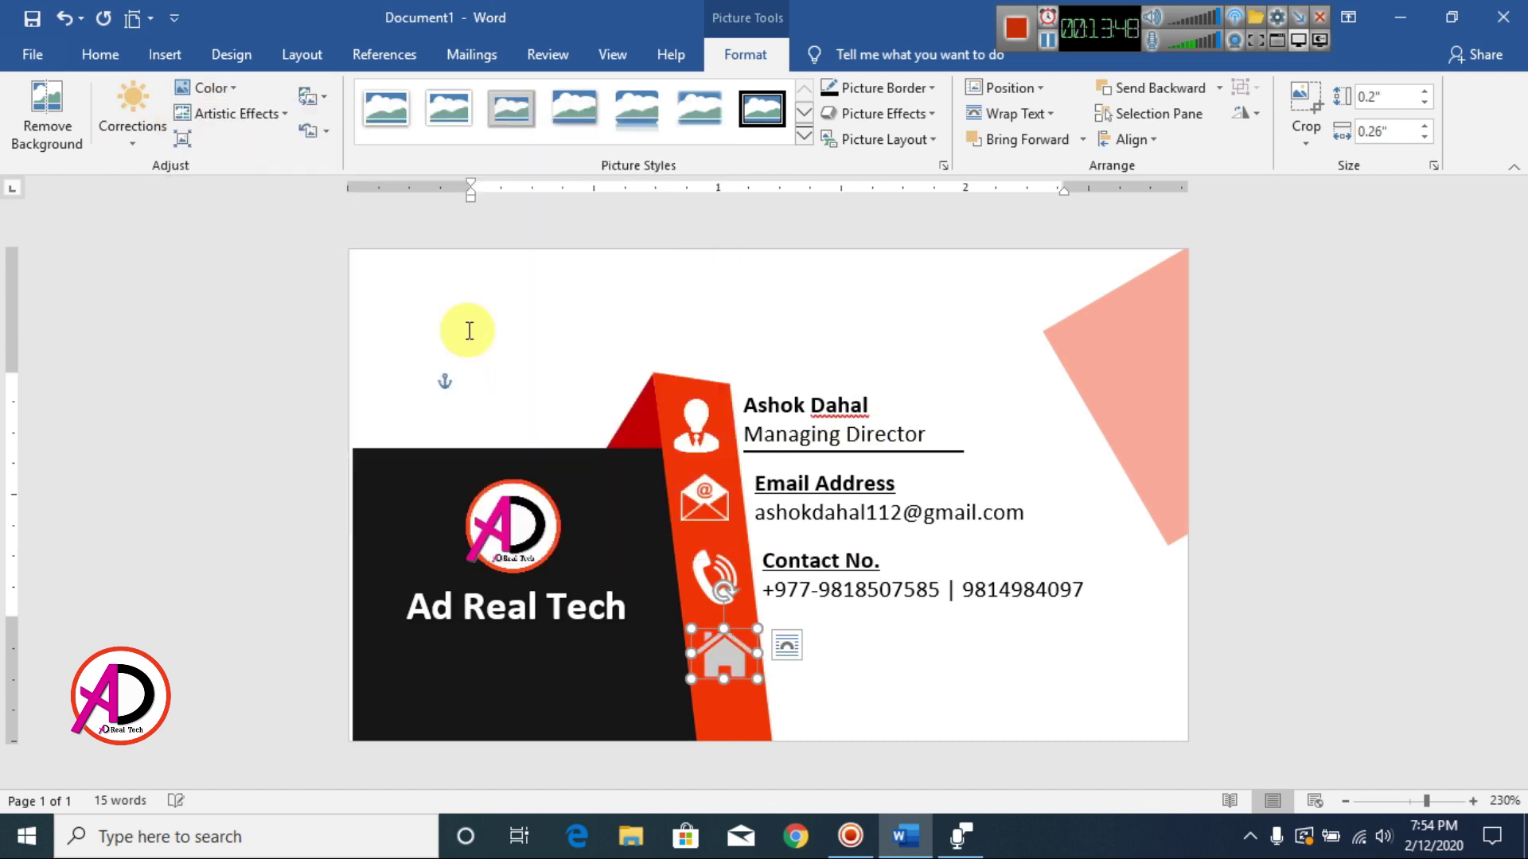
{"action": "left_click", "coordinate": [239, 116]}
{"action": "left_click", "coordinate": [290, 416]}
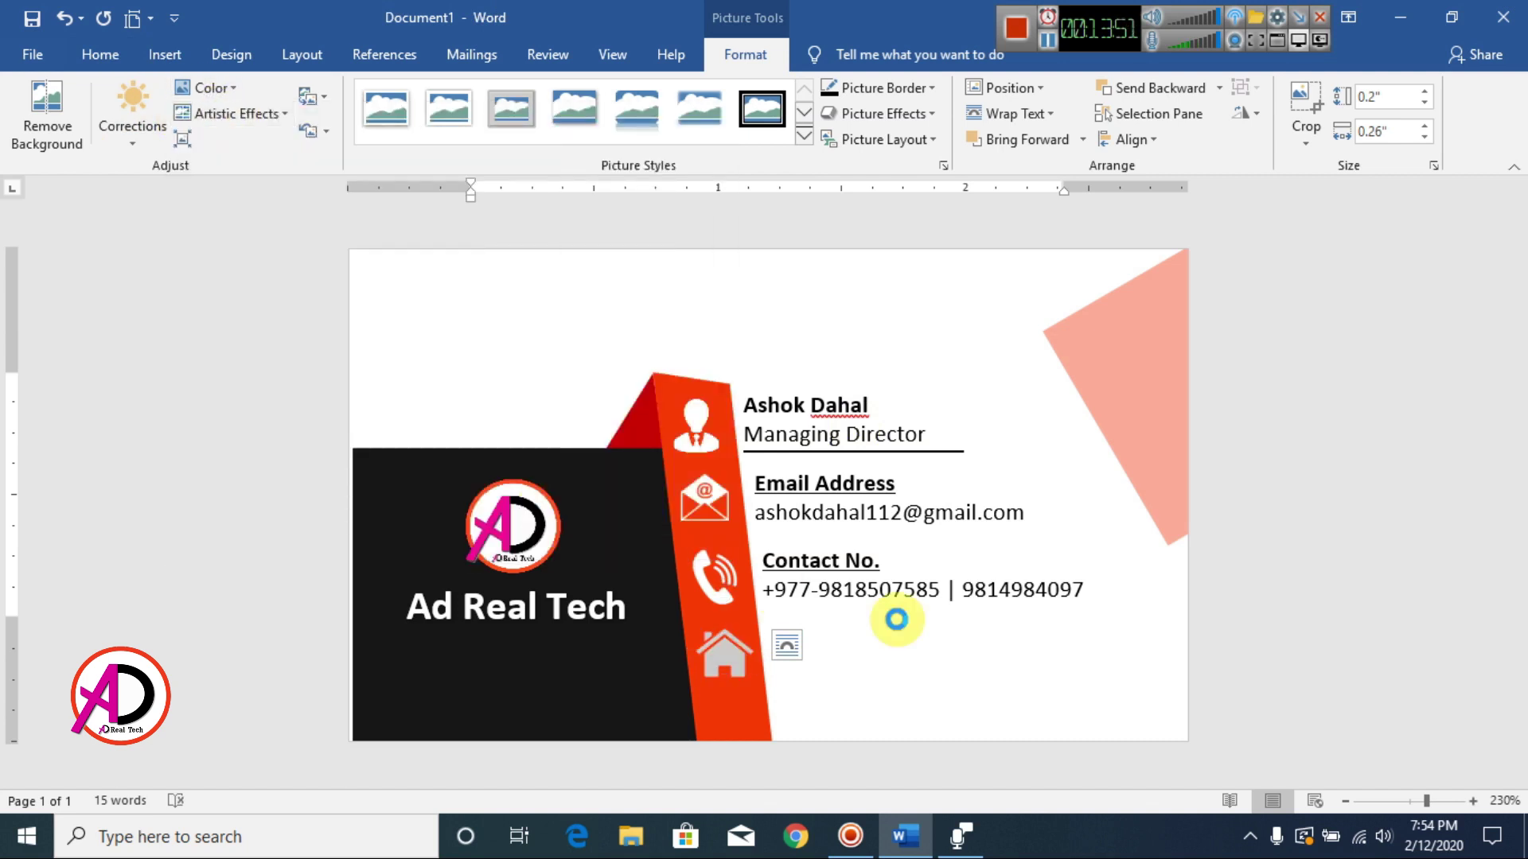
{"action": "left_click", "coordinate": [982, 669]}
{"action": "left_click", "coordinate": [836, 577]}
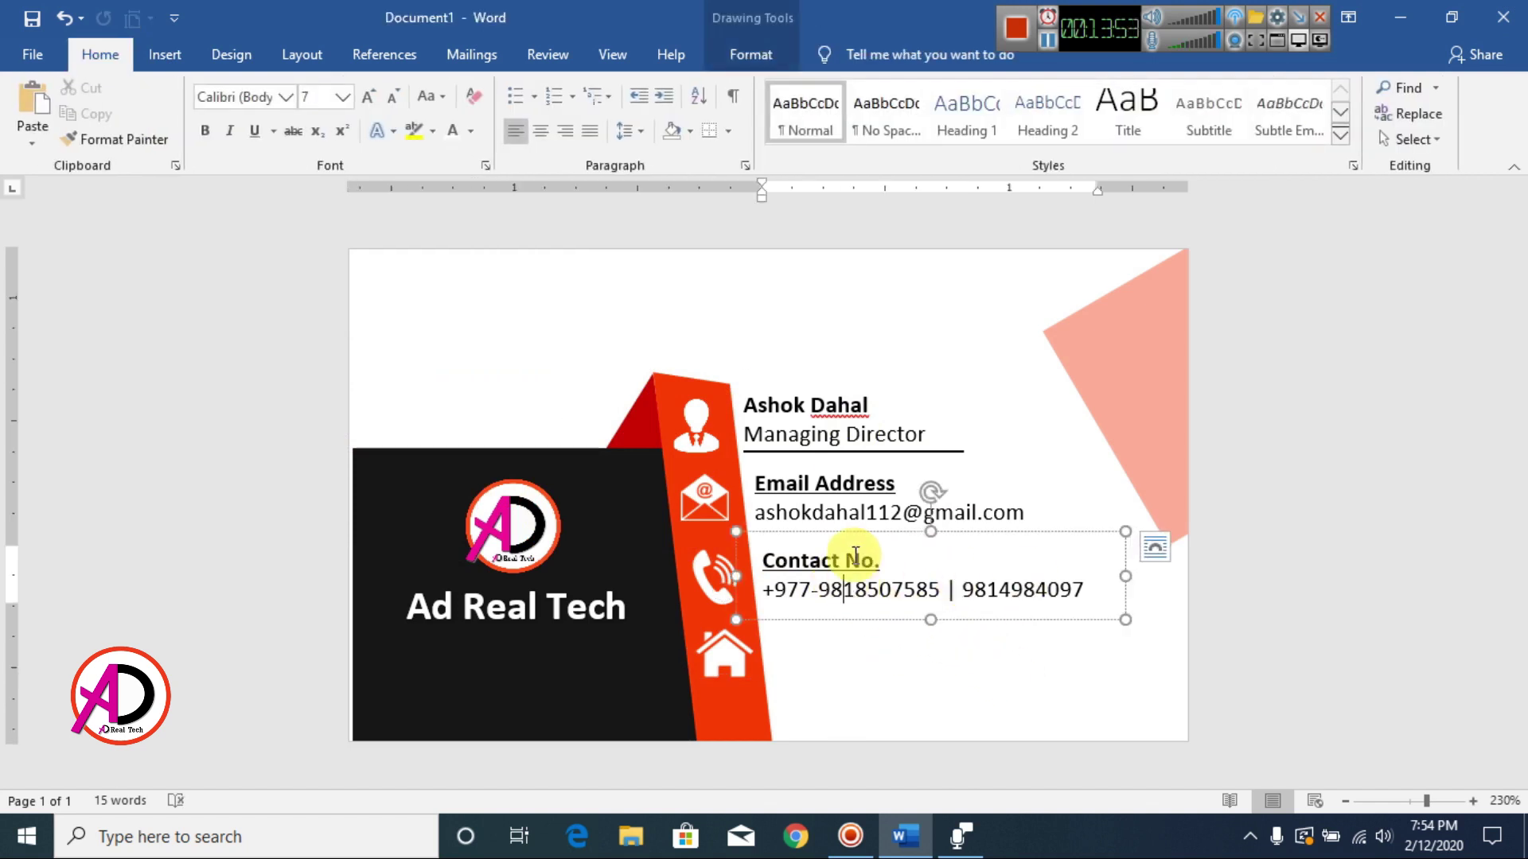
- Duplicate the Contact No. text box and place the copy beside the house icon
{"action": "left_click", "coordinate": [989, 542]}
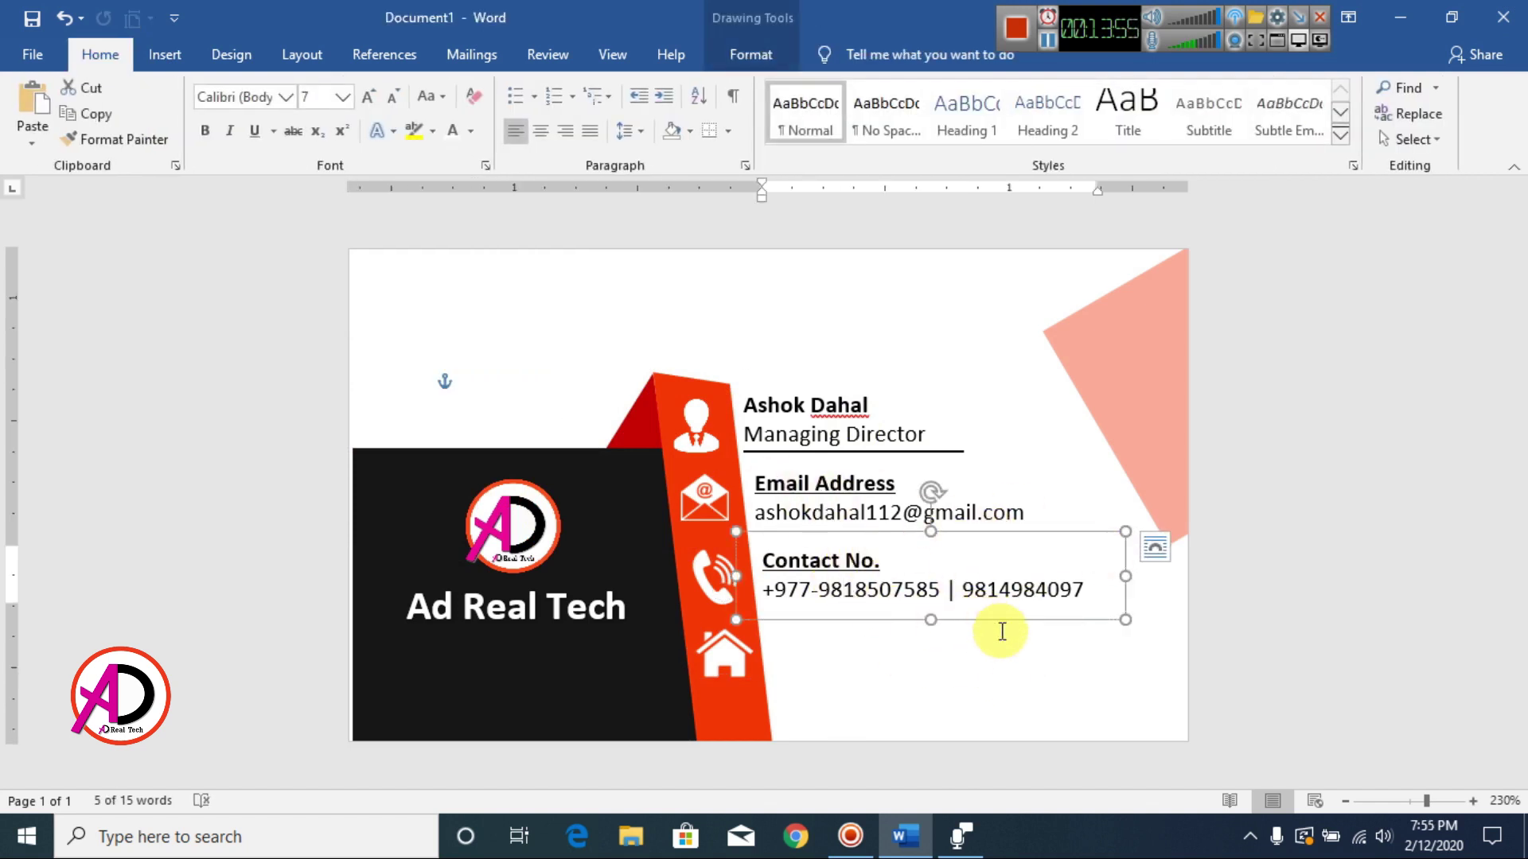
{"action": "key", "text": "ctrl+d"}
{"action": "left_click_drag", "start_coordinate": [1098, 603], "coordinate": [1080, 613]}
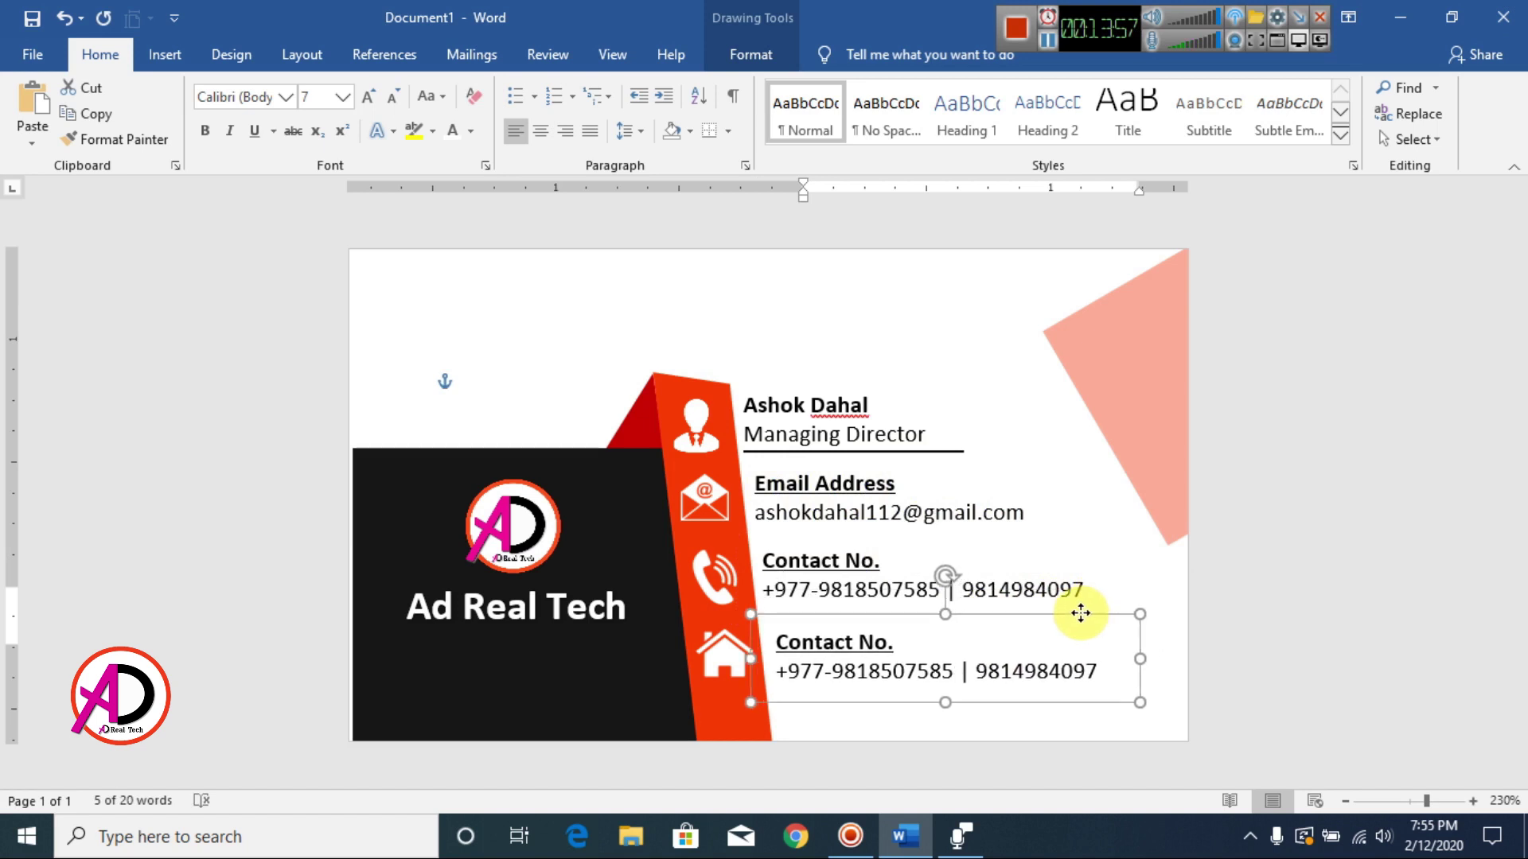
- Retitle the copy's heading 'Address' and remove the copied phone number line
{"action": "left_click_drag", "start_coordinate": [904, 641], "coordinate": [778, 642]}
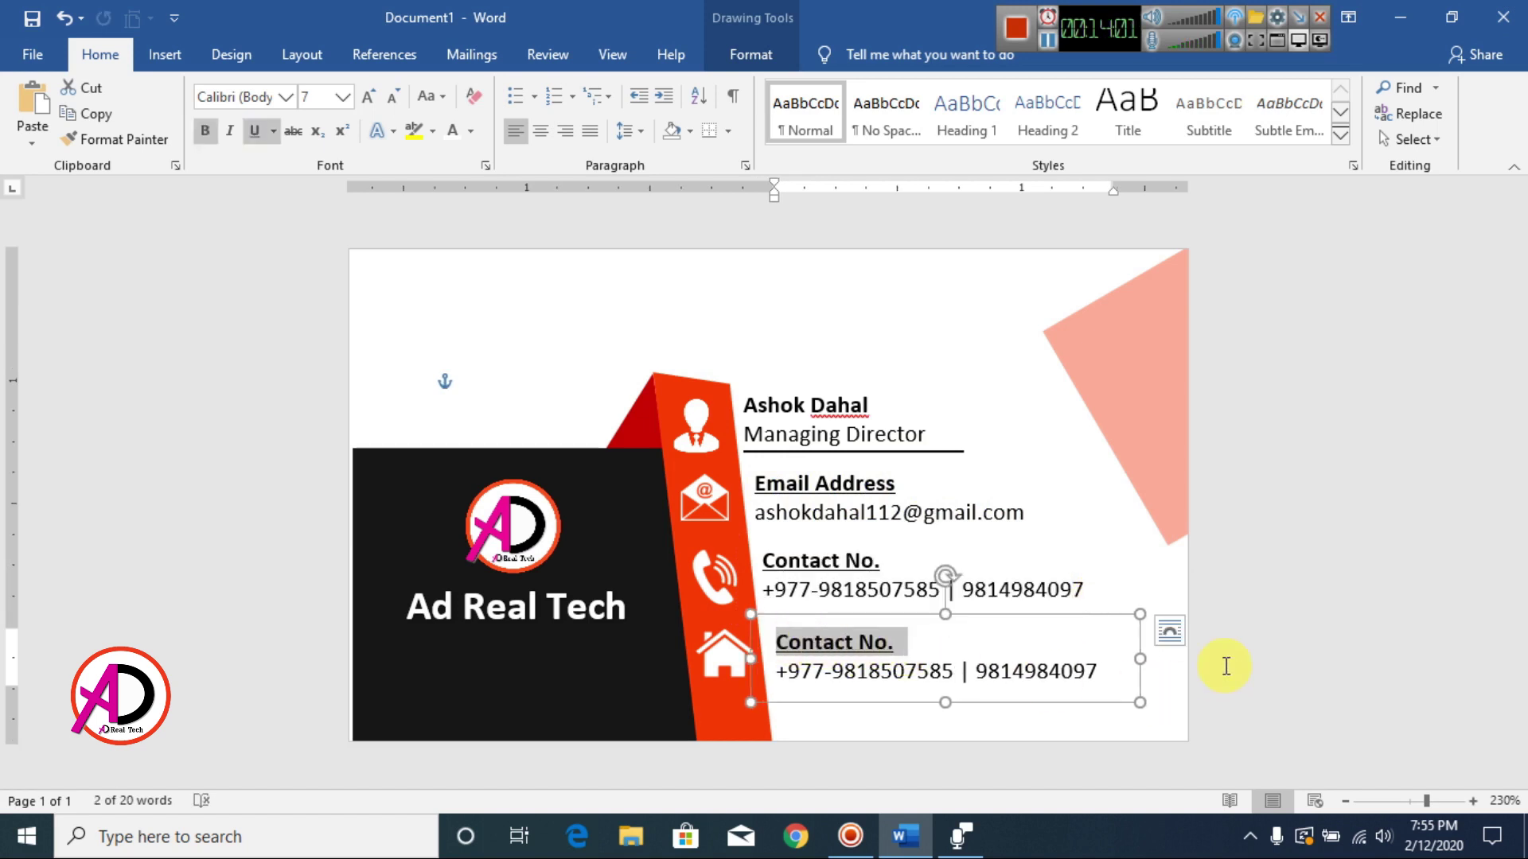
{"action": "type", "text": "Address"}
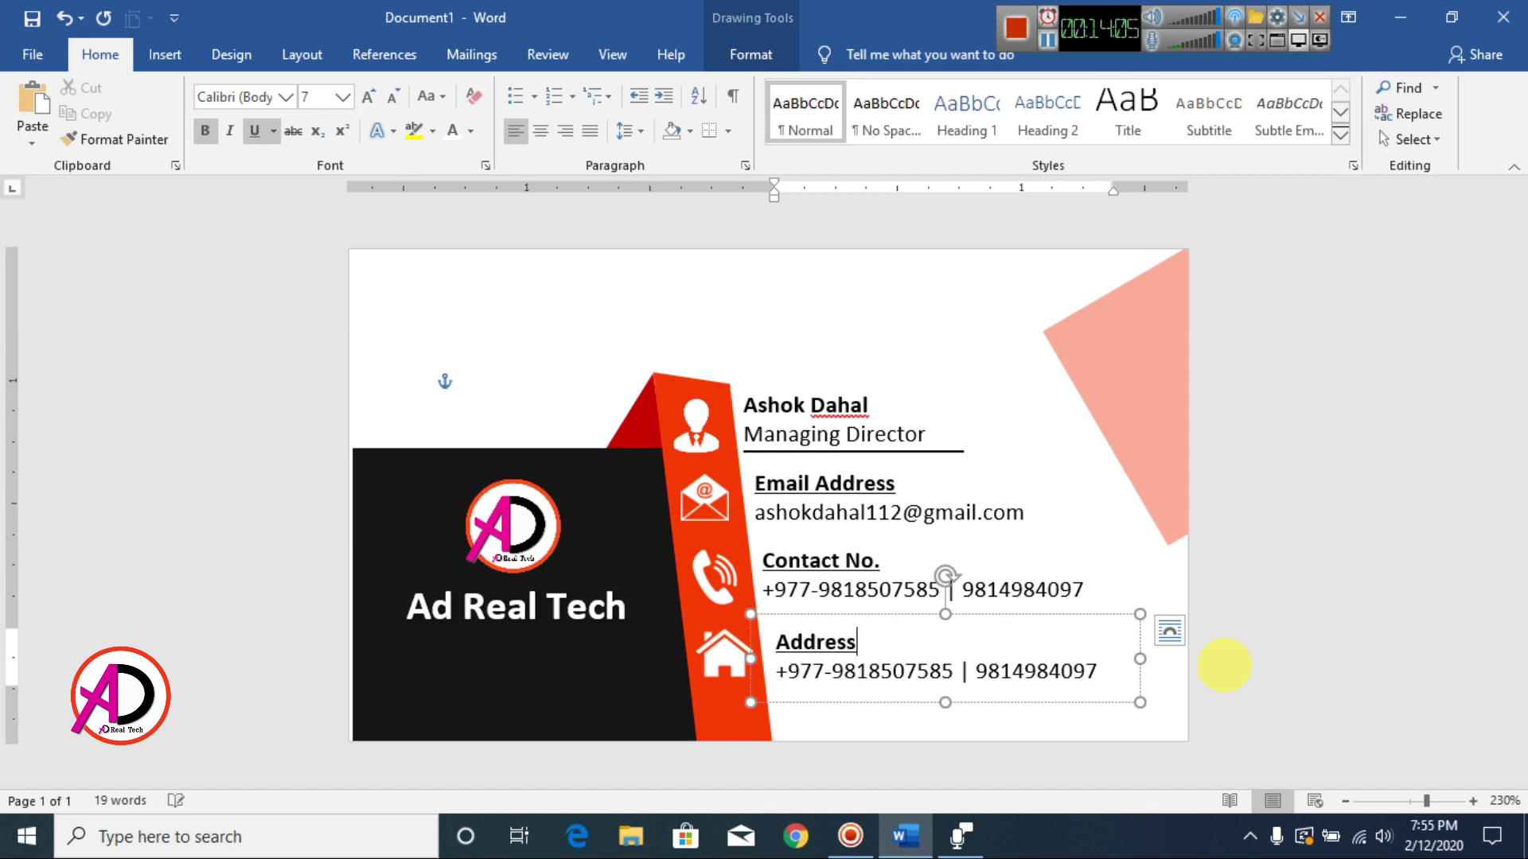
{"action": "key", "text": "Down"}
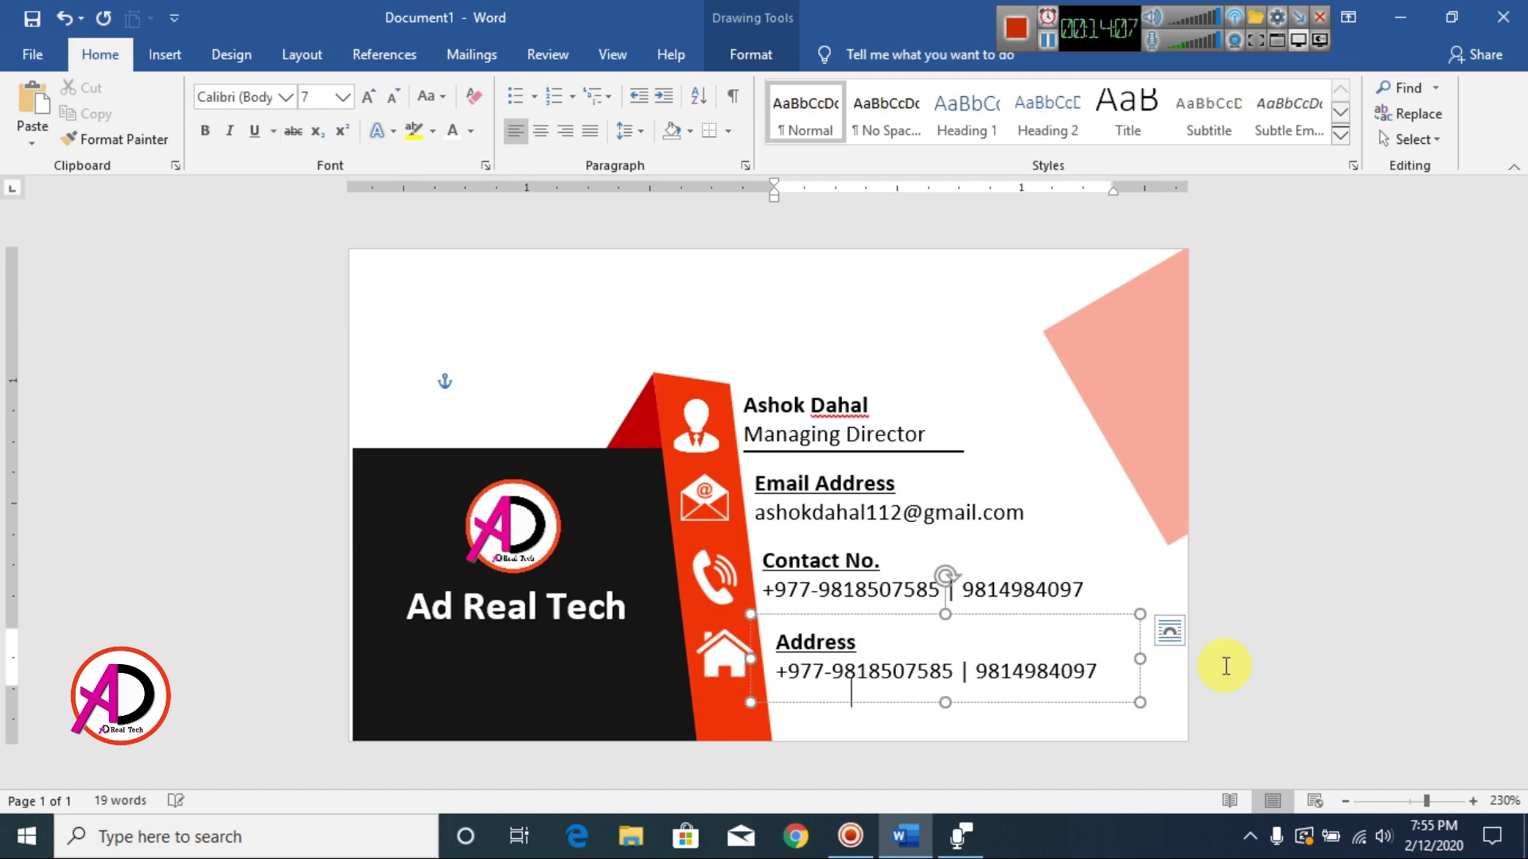
{"action": "key", "text": "ctrl+shift+Left"}
{"action": "key", "text": "ctrl+shift+Left"}
{"action": "key", "text": "ctrl+shift+Left"}
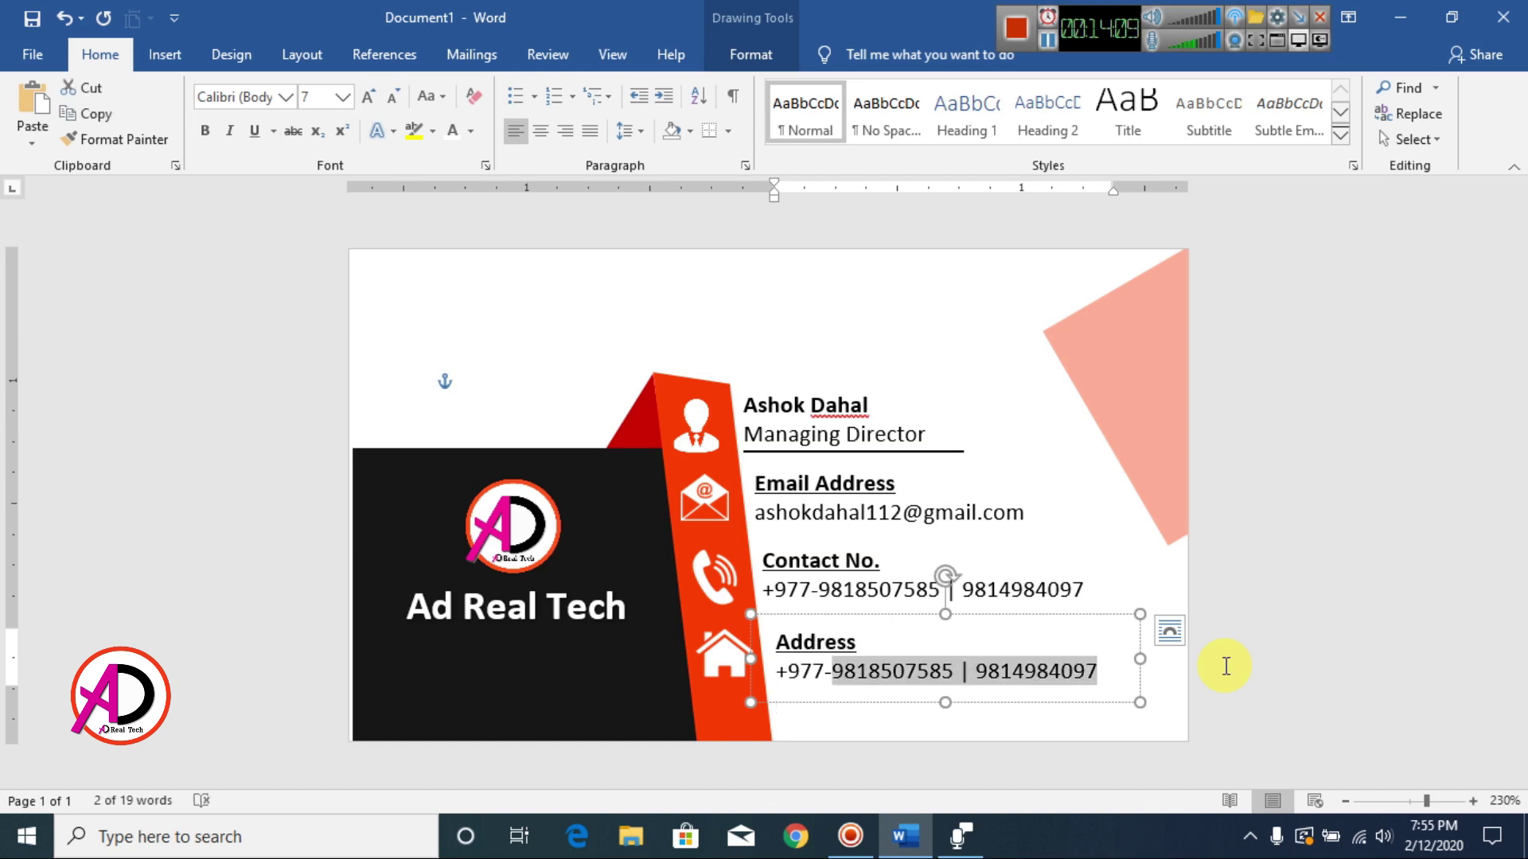
{"action": "key", "text": "ctrl+shift+Left"}
{"action": "key", "text": "ctrl+shift+Left"}
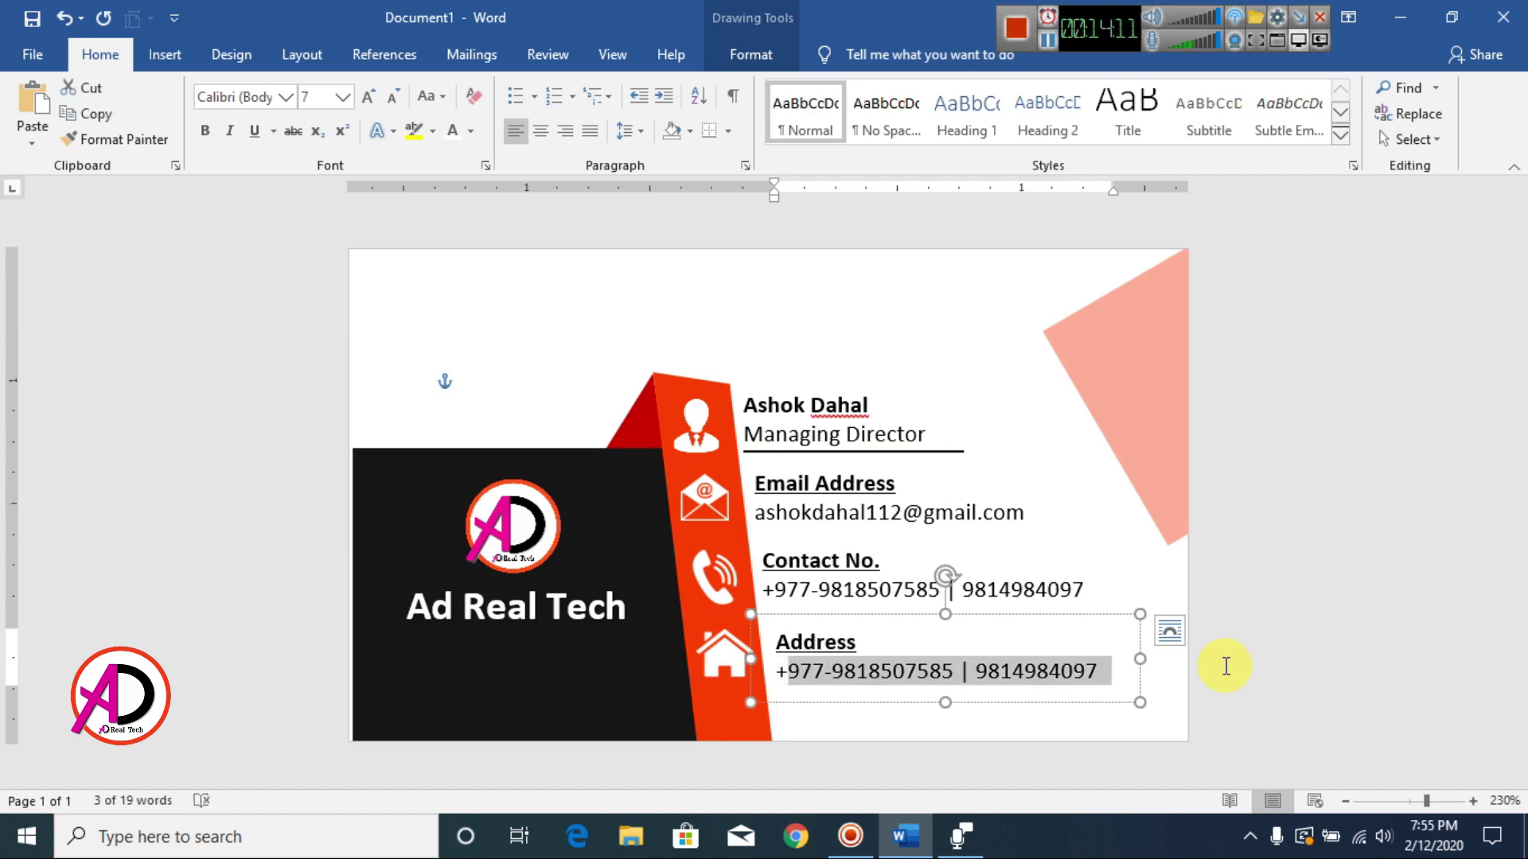
{"action": "key", "text": "BackSpace"}
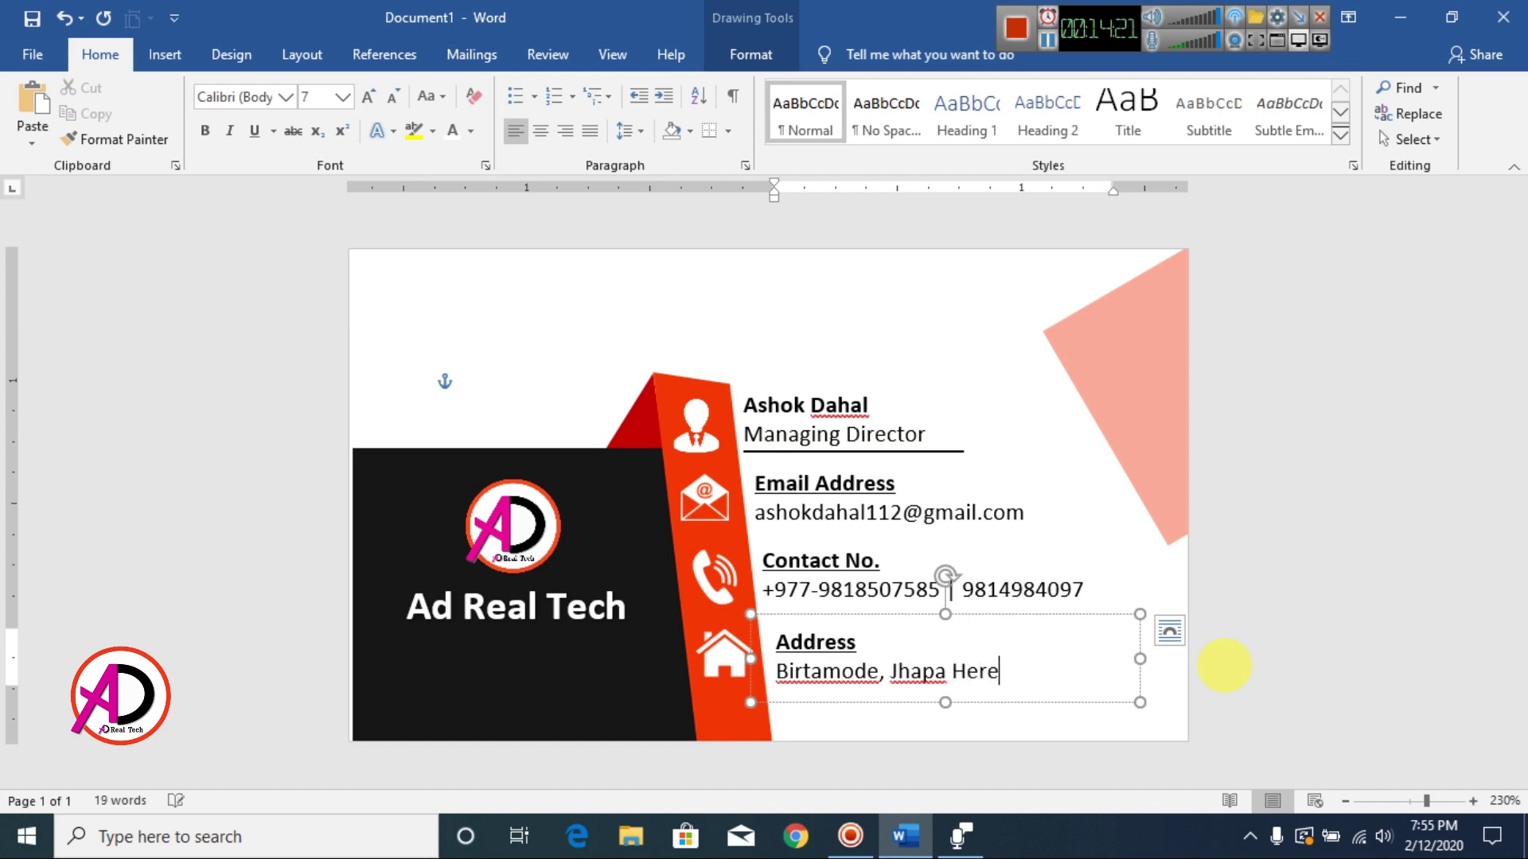
{"action": "left_click", "coordinate": [1292, 603]}
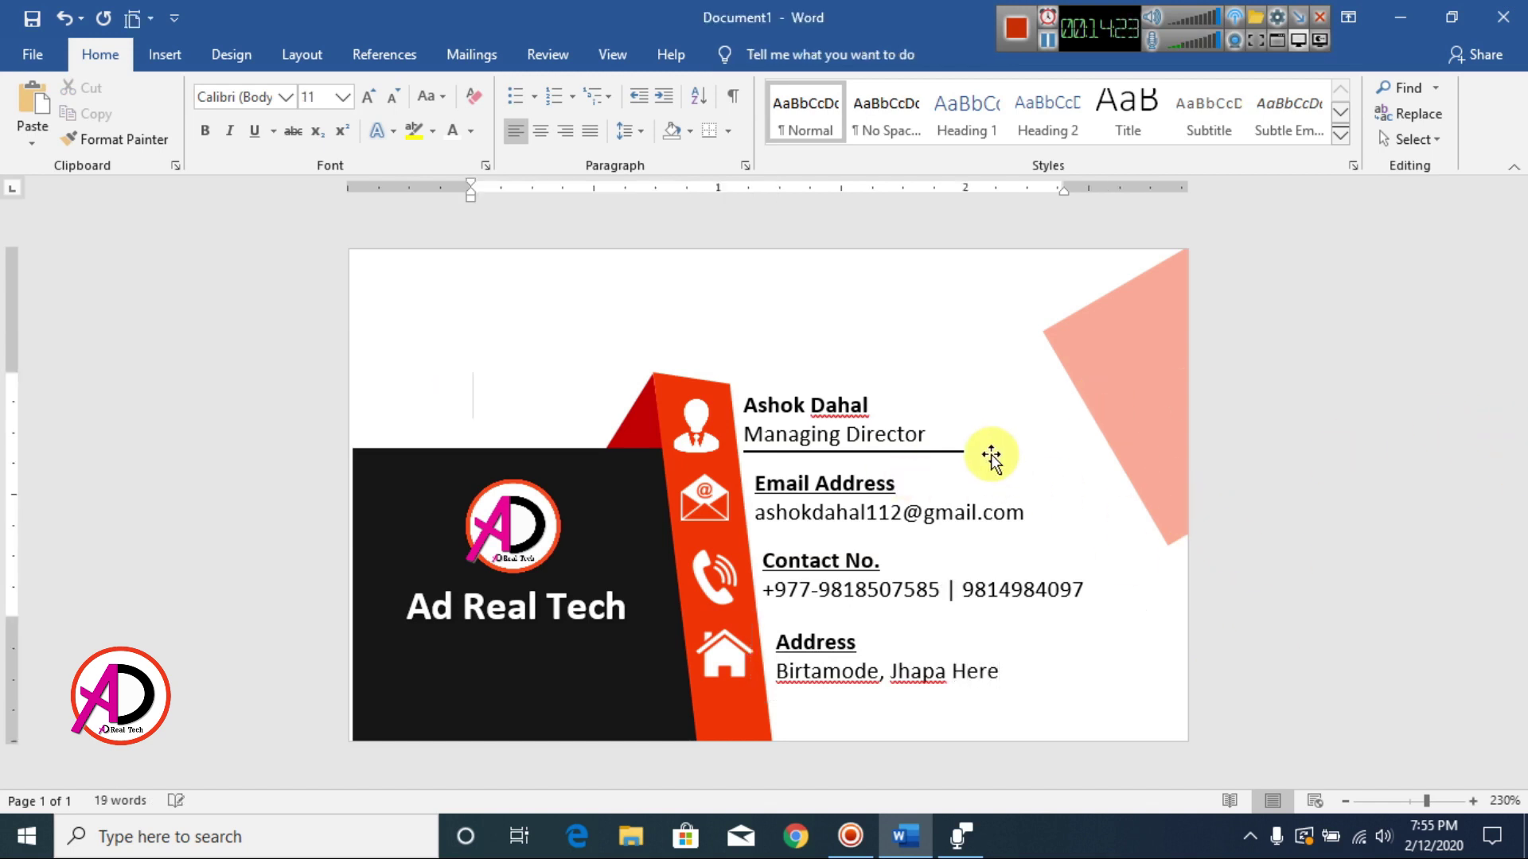
- Clear the Ad Real Tech text box selection and bring up the Insert tab options
{"action": "scroll", "coordinate": [1051, 502], "scroll_direction": "down", "scroll_amount": 1}
{"action": "scroll", "coordinate": [1052, 502], "scroll_direction": "down", "scroll_amount": 2}
{"action": "scroll", "coordinate": [1115, 535], "scroll_direction": "up", "scroll_amount": 1}
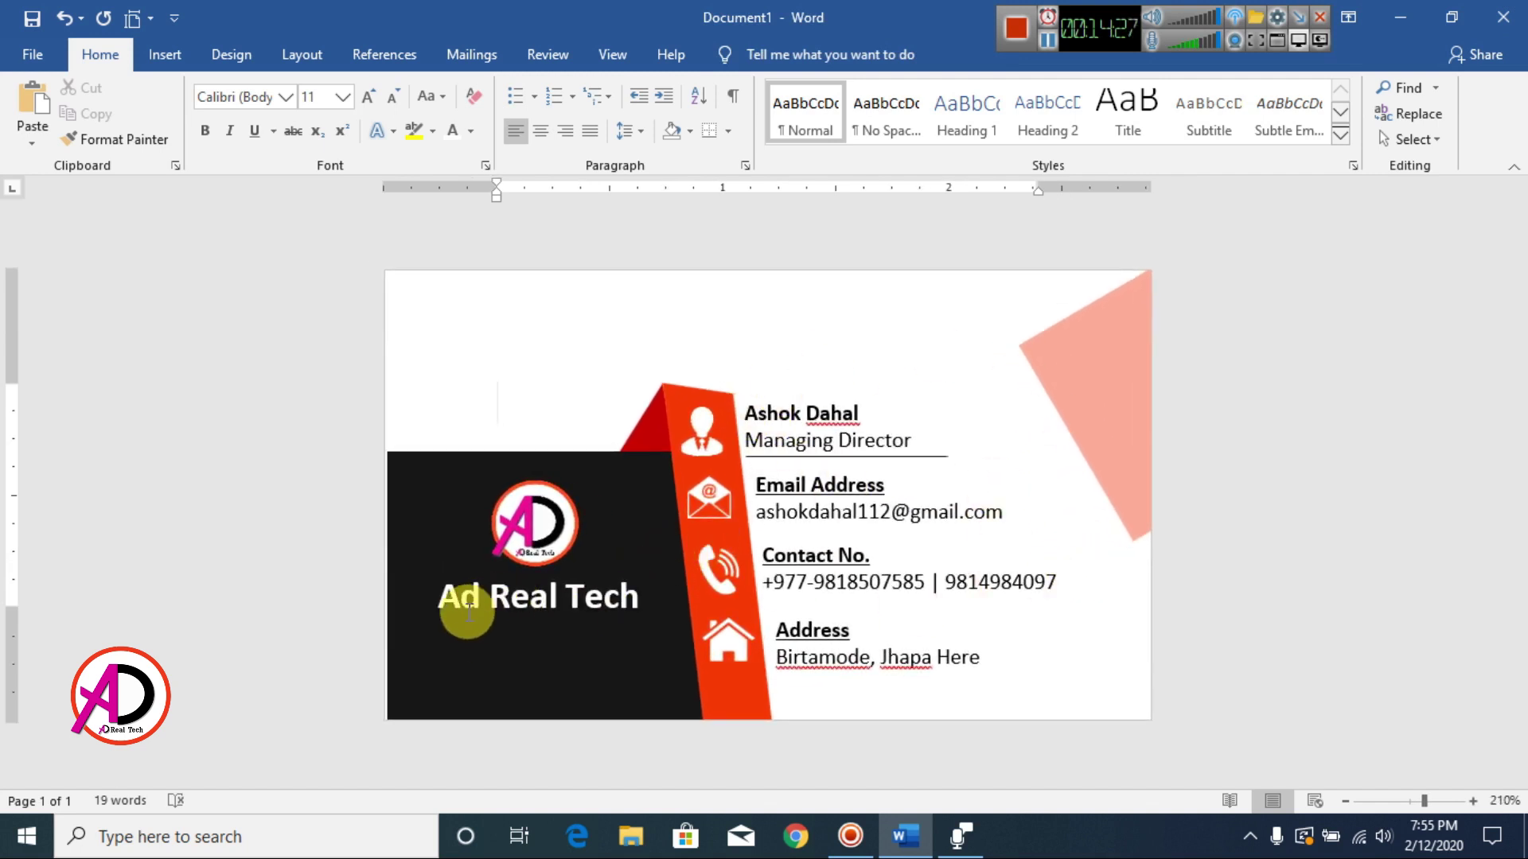
{"action": "left_click", "coordinate": [525, 598]}
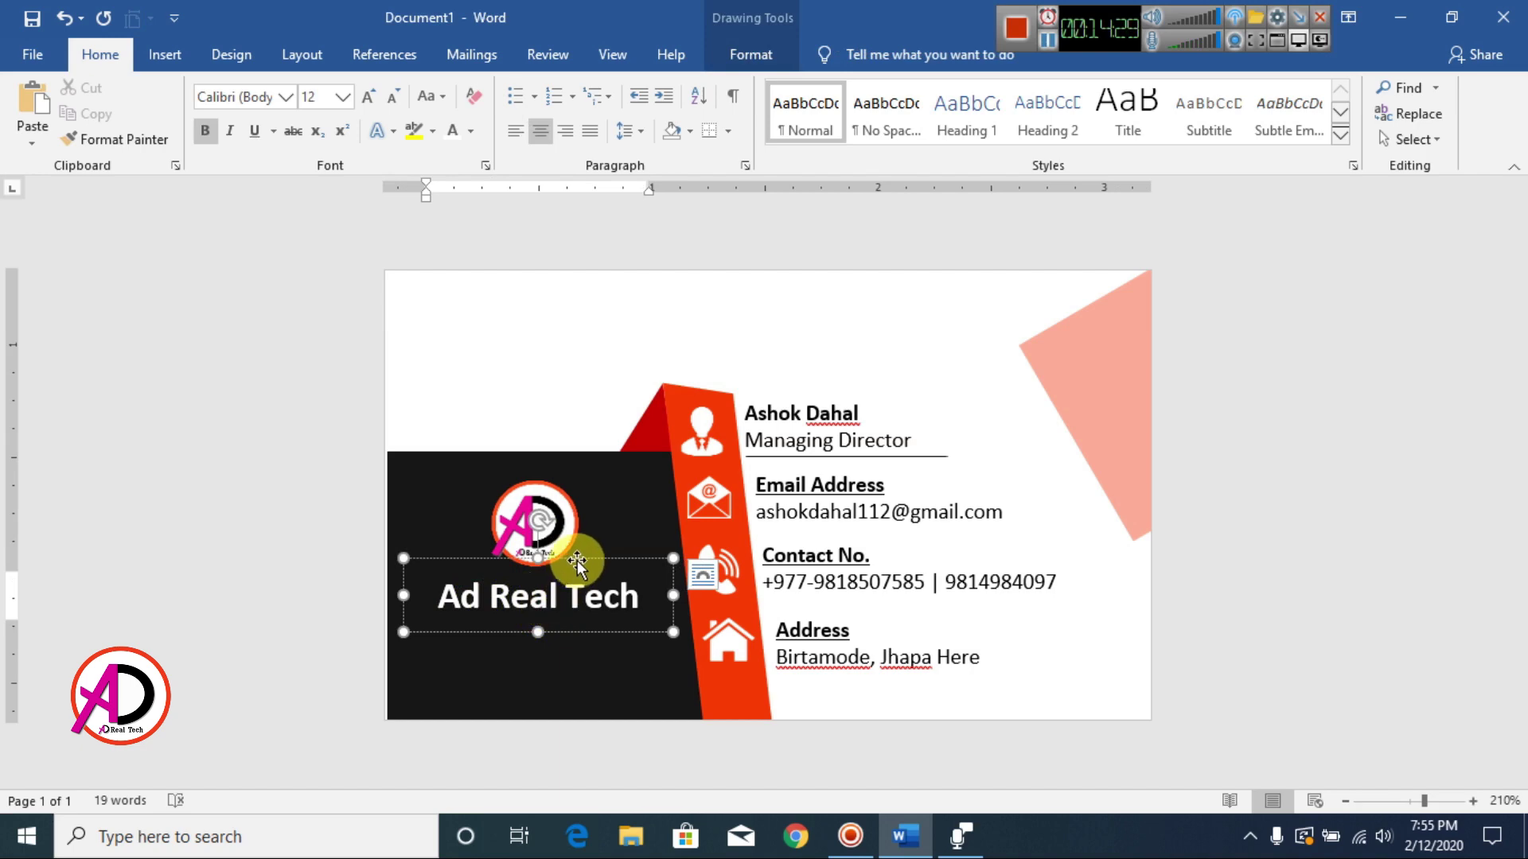
{"action": "left_click", "coordinate": [785, 283]}
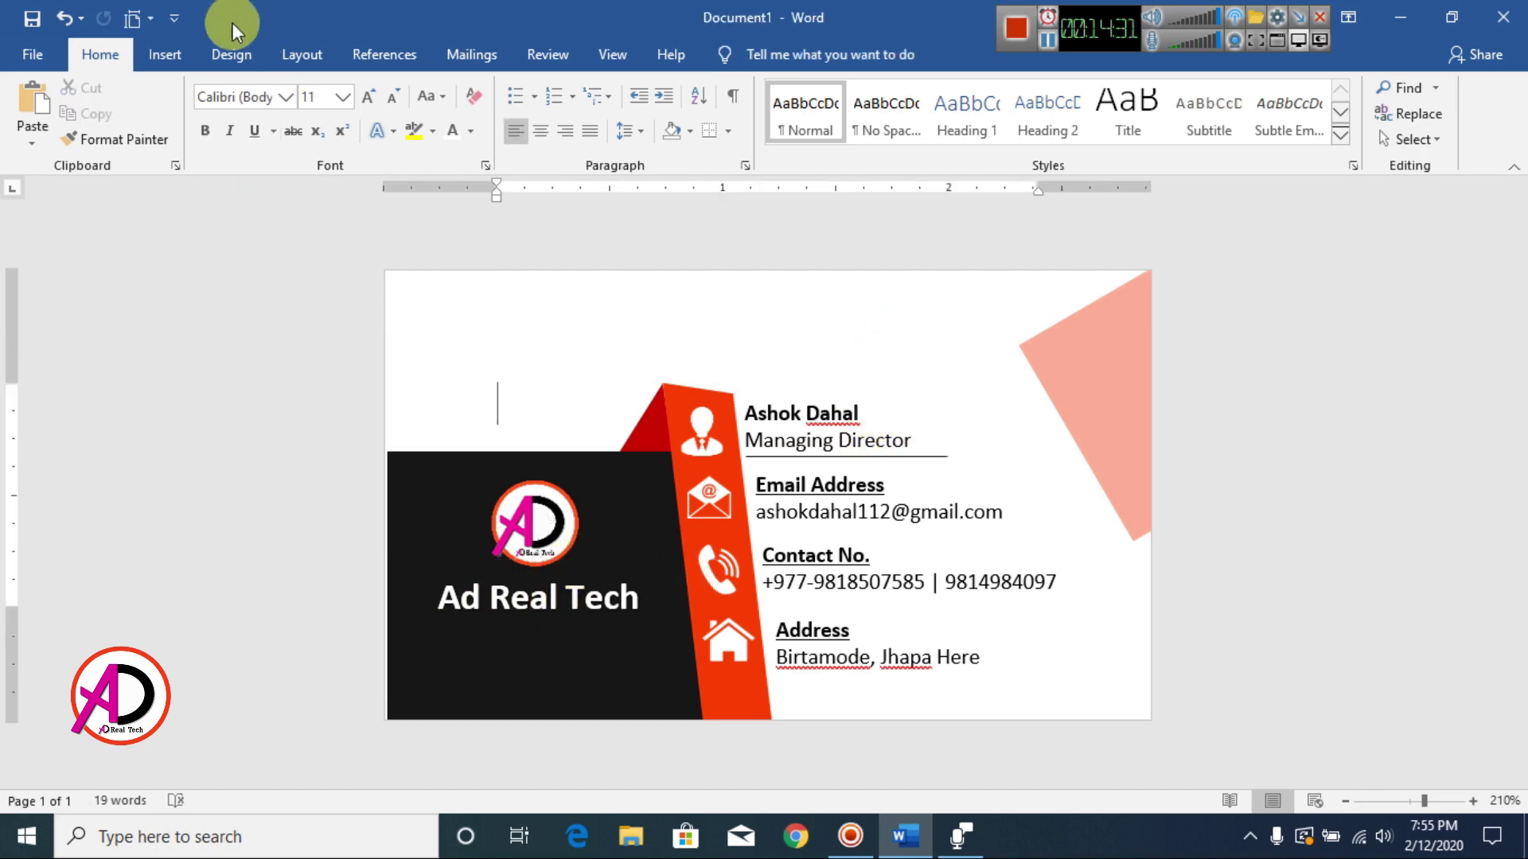
{"action": "left_click", "coordinate": [171, 56]}
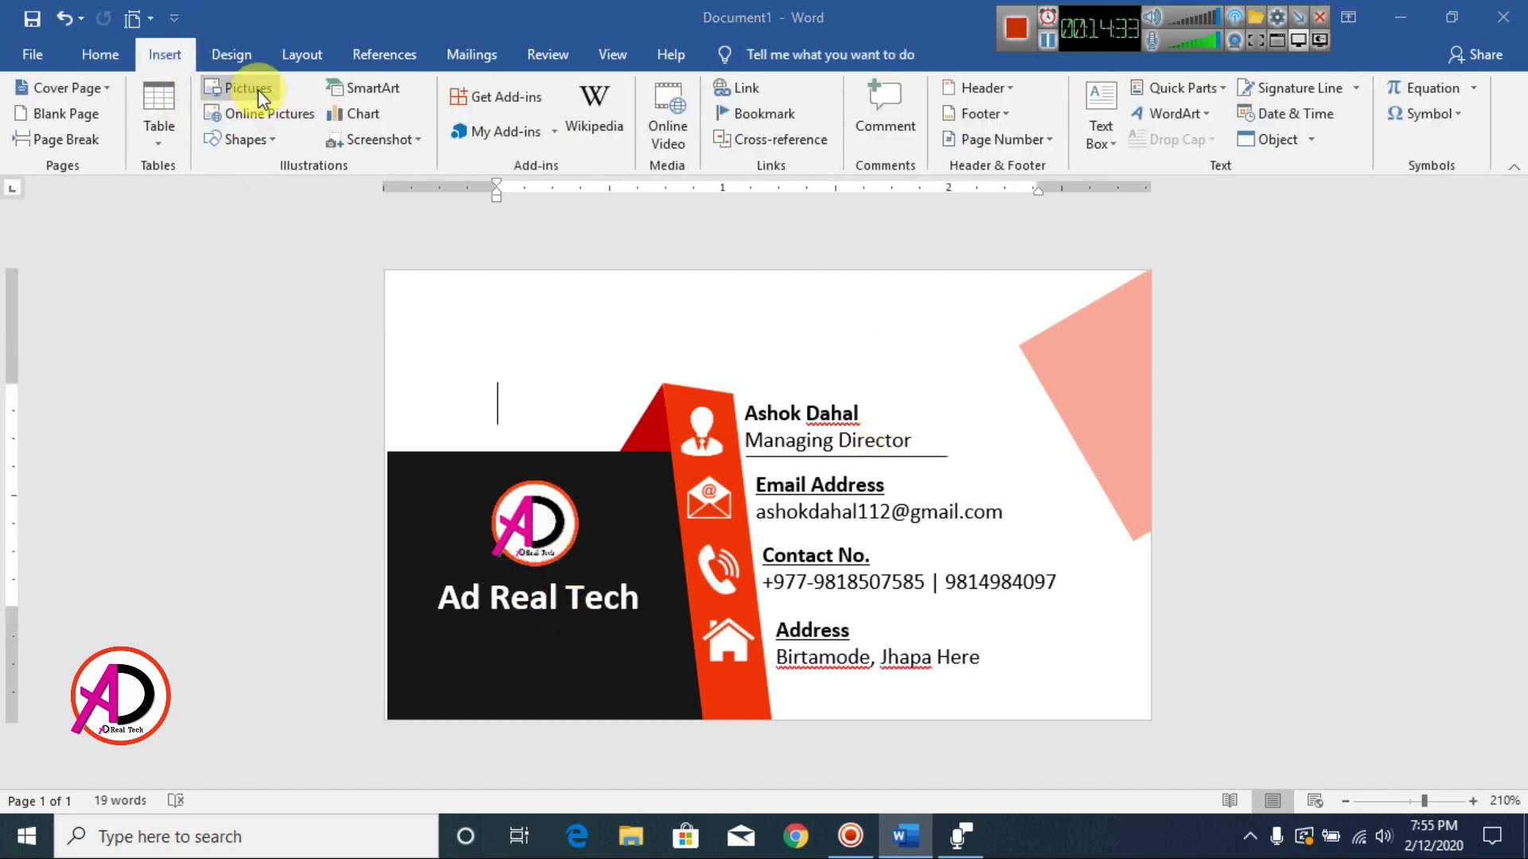
- Insert the picture 500px-Codigo_QR.svg with In Front of Text wrapping
{"action": "left_click", "coordinate": [256, 90]}
{"action": "left_click", "coordinate": [418, 231]}
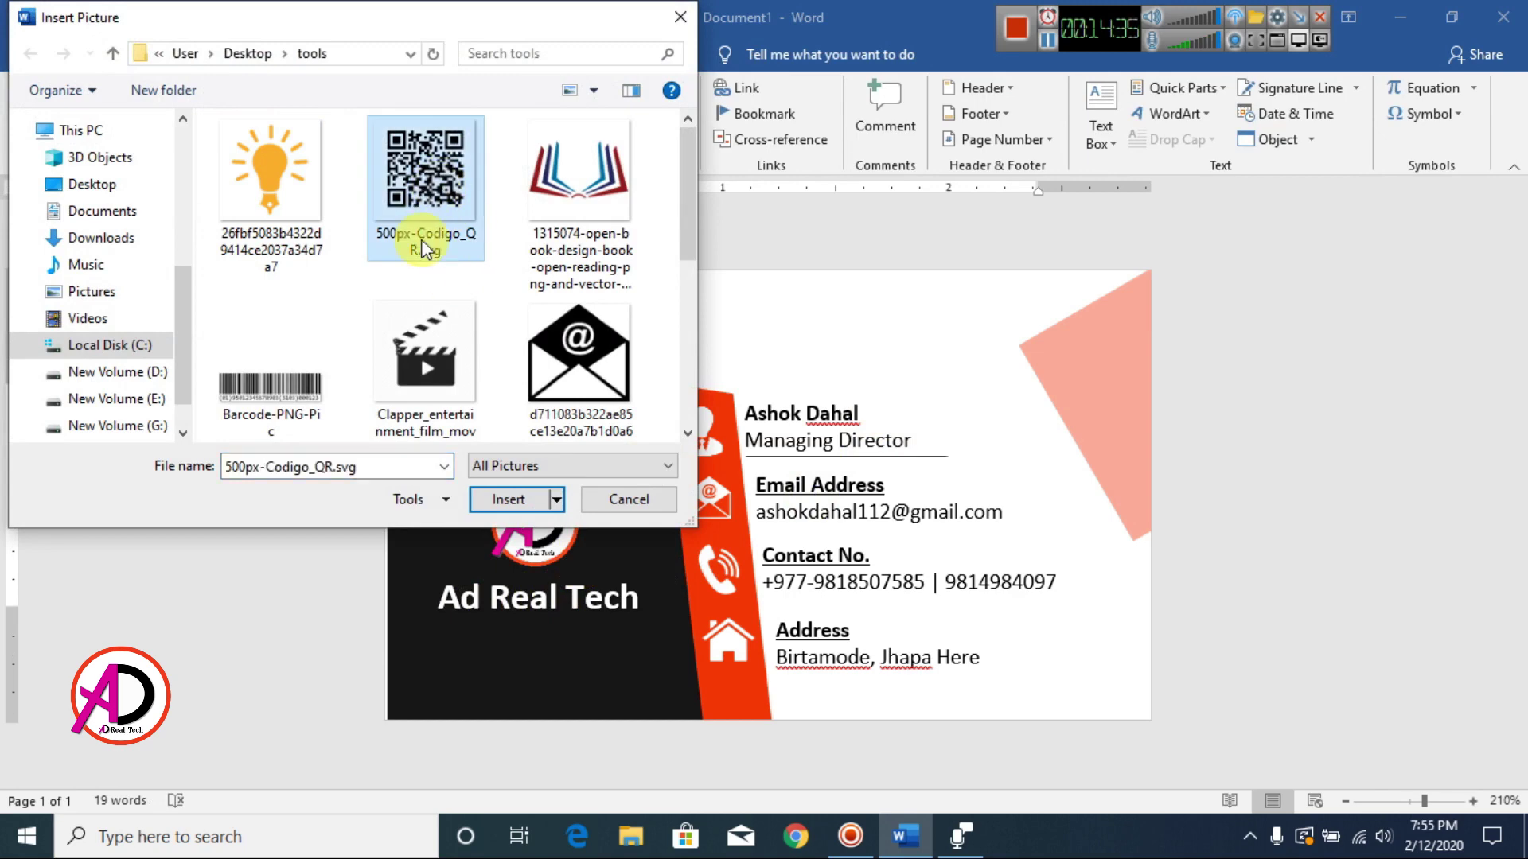
{"action": "left_click", "coordinate": [517, 500]}
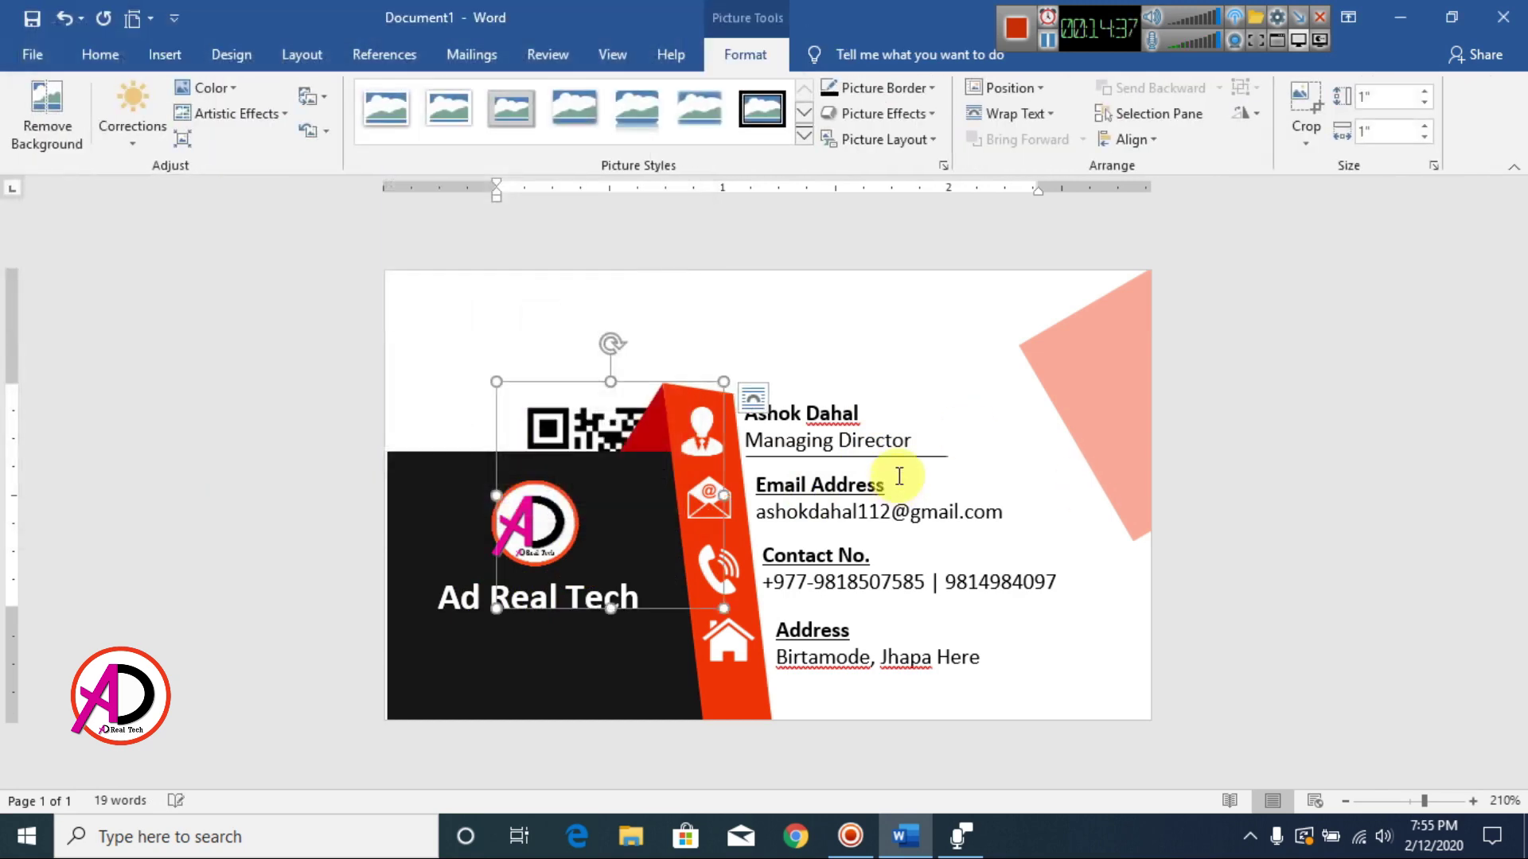
{"action": "left_click", "coordinate": [1009, 116]}
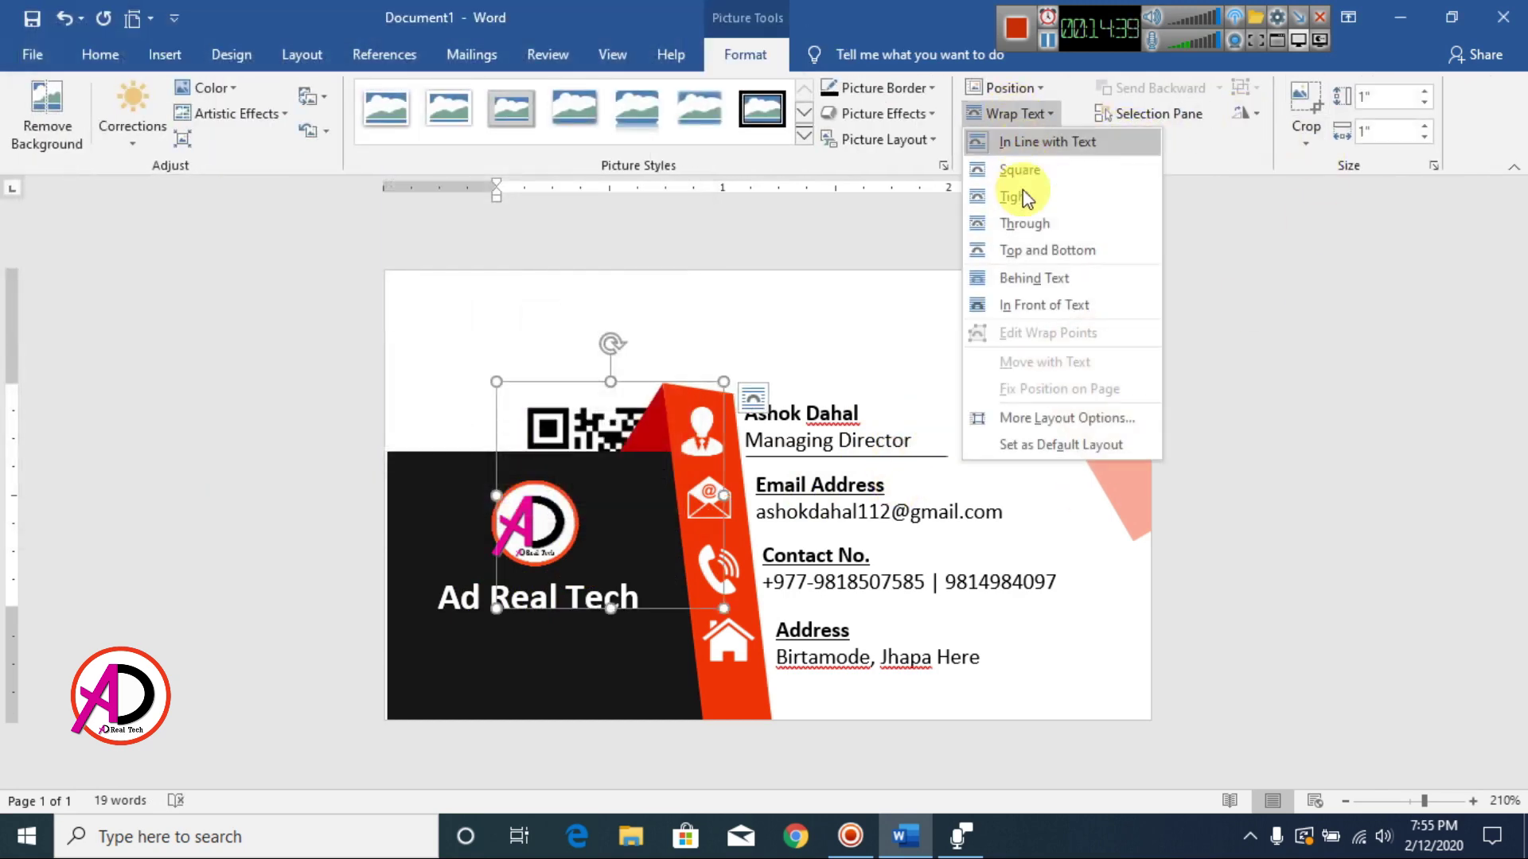
{"action": "left_click", "coordinate": [1028, 316]}
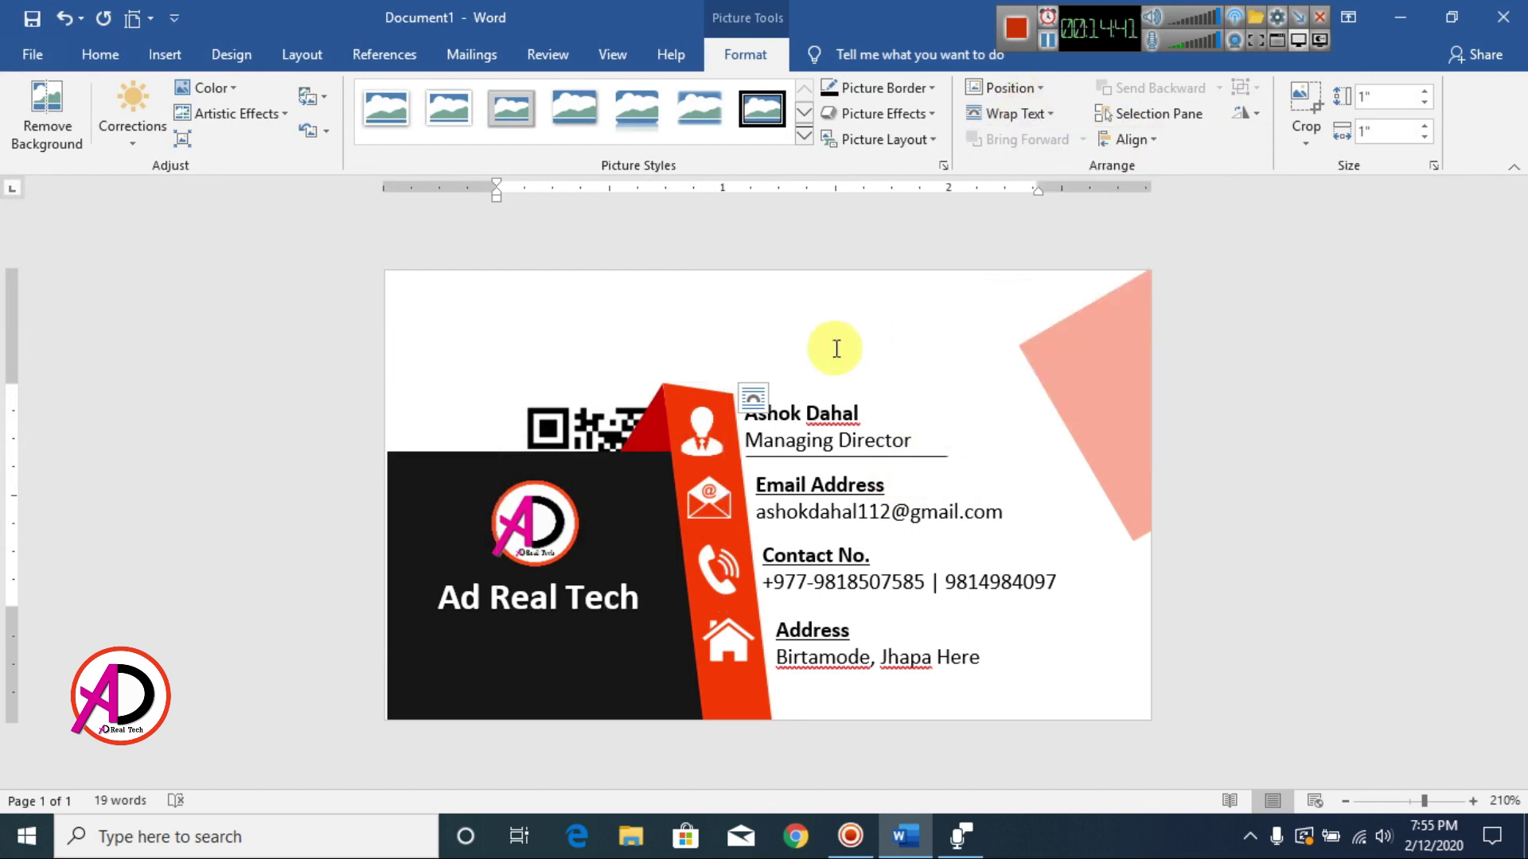
- Shrink the QR code to about 0.36" in the card's top-left corner
{"action": "left_click_drag", "start_coordinate": [708, 383], "coordinate": [449, 306]}
{"action": "left_click", "coordinate": [1239, 408]}
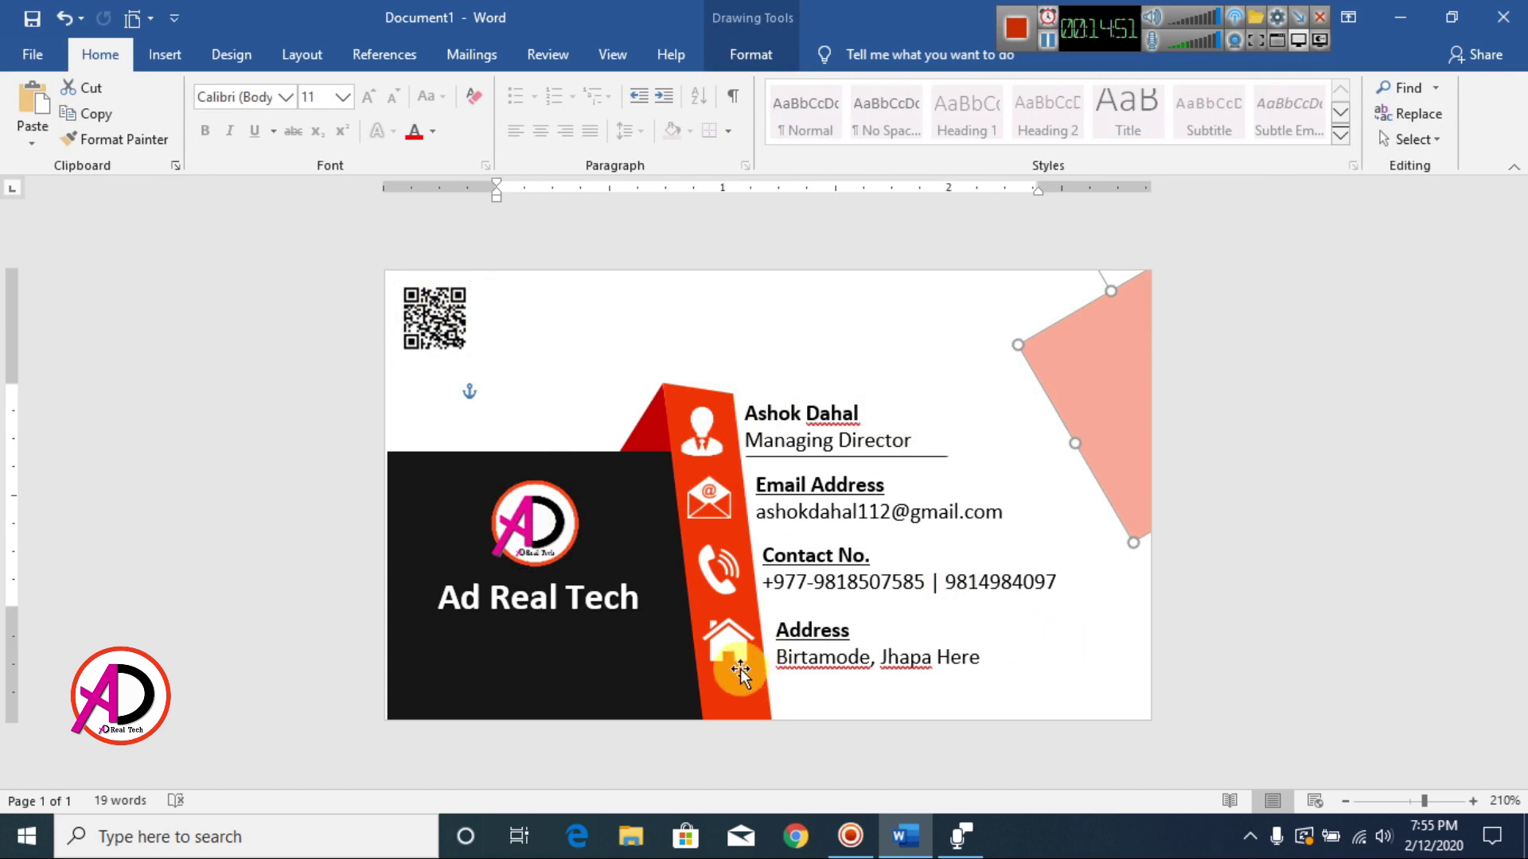
{"action": "left_click", "coordinate": [728, 646]}
{"action": "left_click", "coordinate": [1265, 665]}
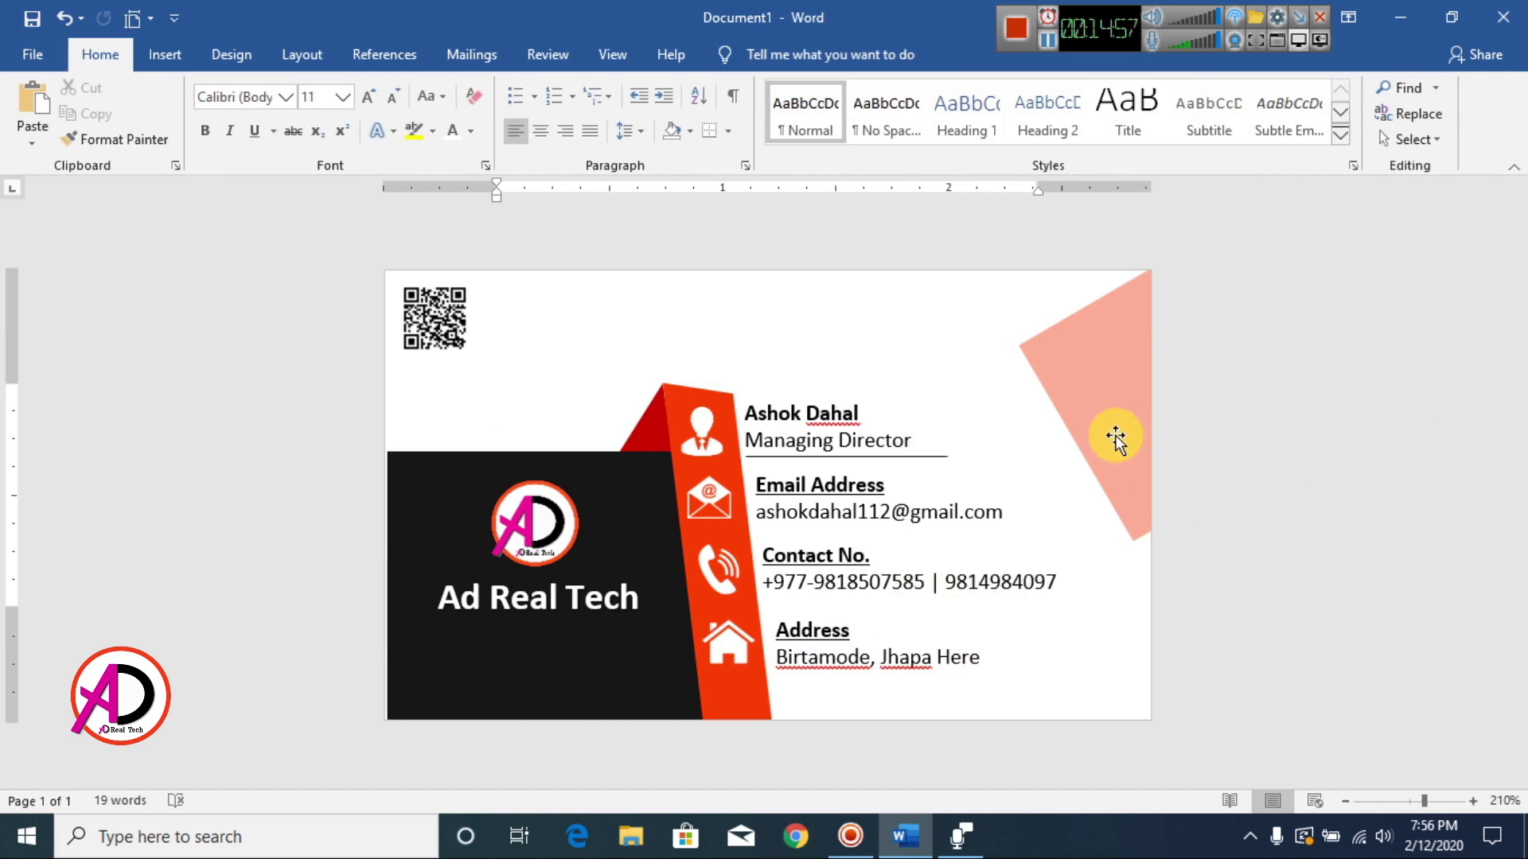
- Make an offset copy of the pink corner triangle and send it behind the text
{"action": "left_click", "coordinate": [1102, 318]}
{"action": "left_click_drag", "start_coordinate": [1152, 385], "coordinate": [1095, 443]}
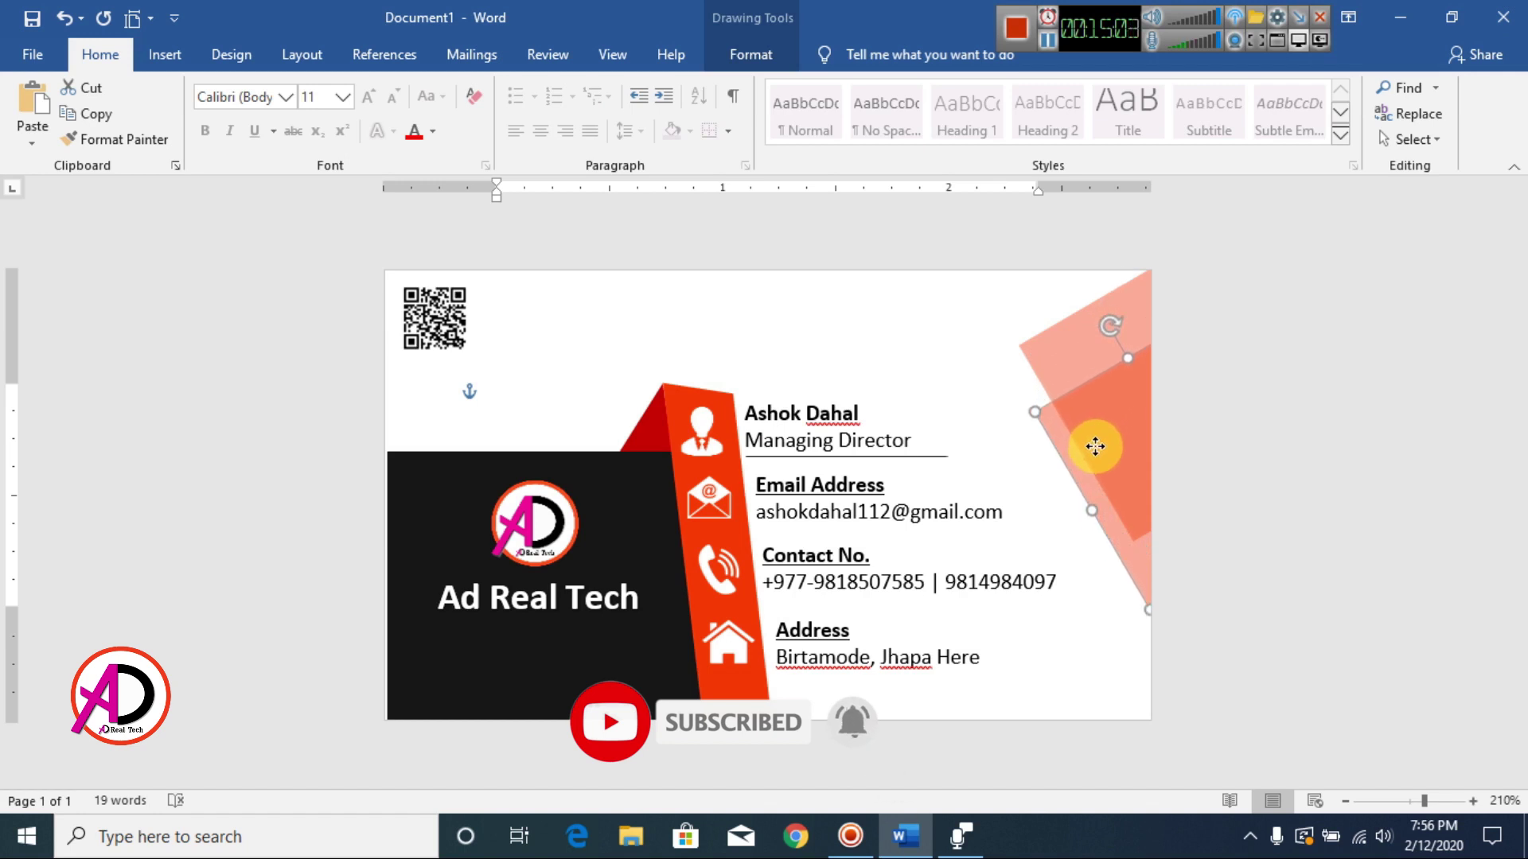
{"action": "left_click", "coordinate": [766, 53]}
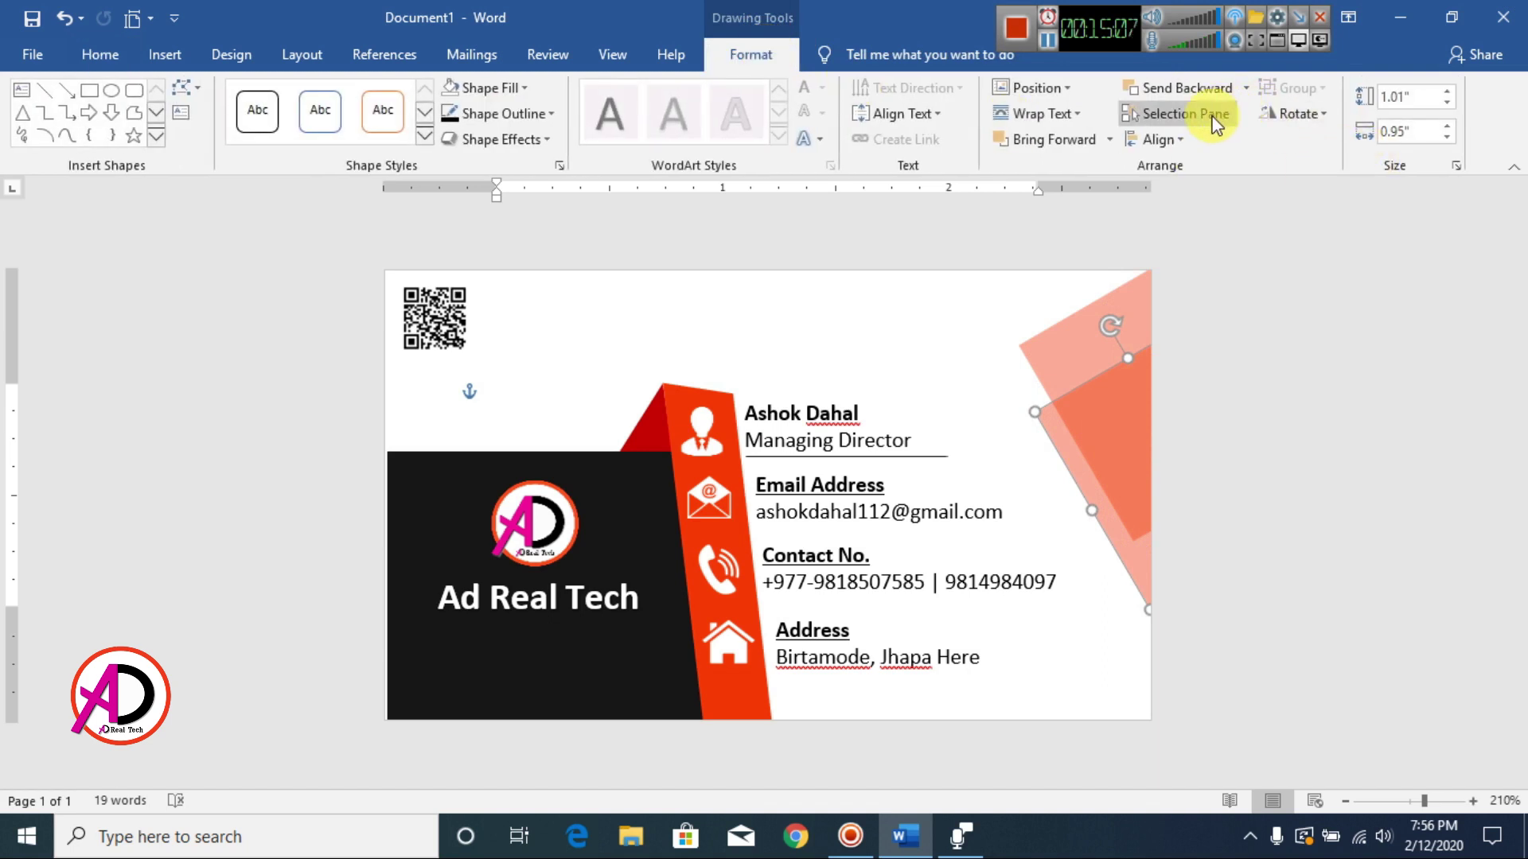
{"action": "left_click", "coordinate": [1196, 88]}
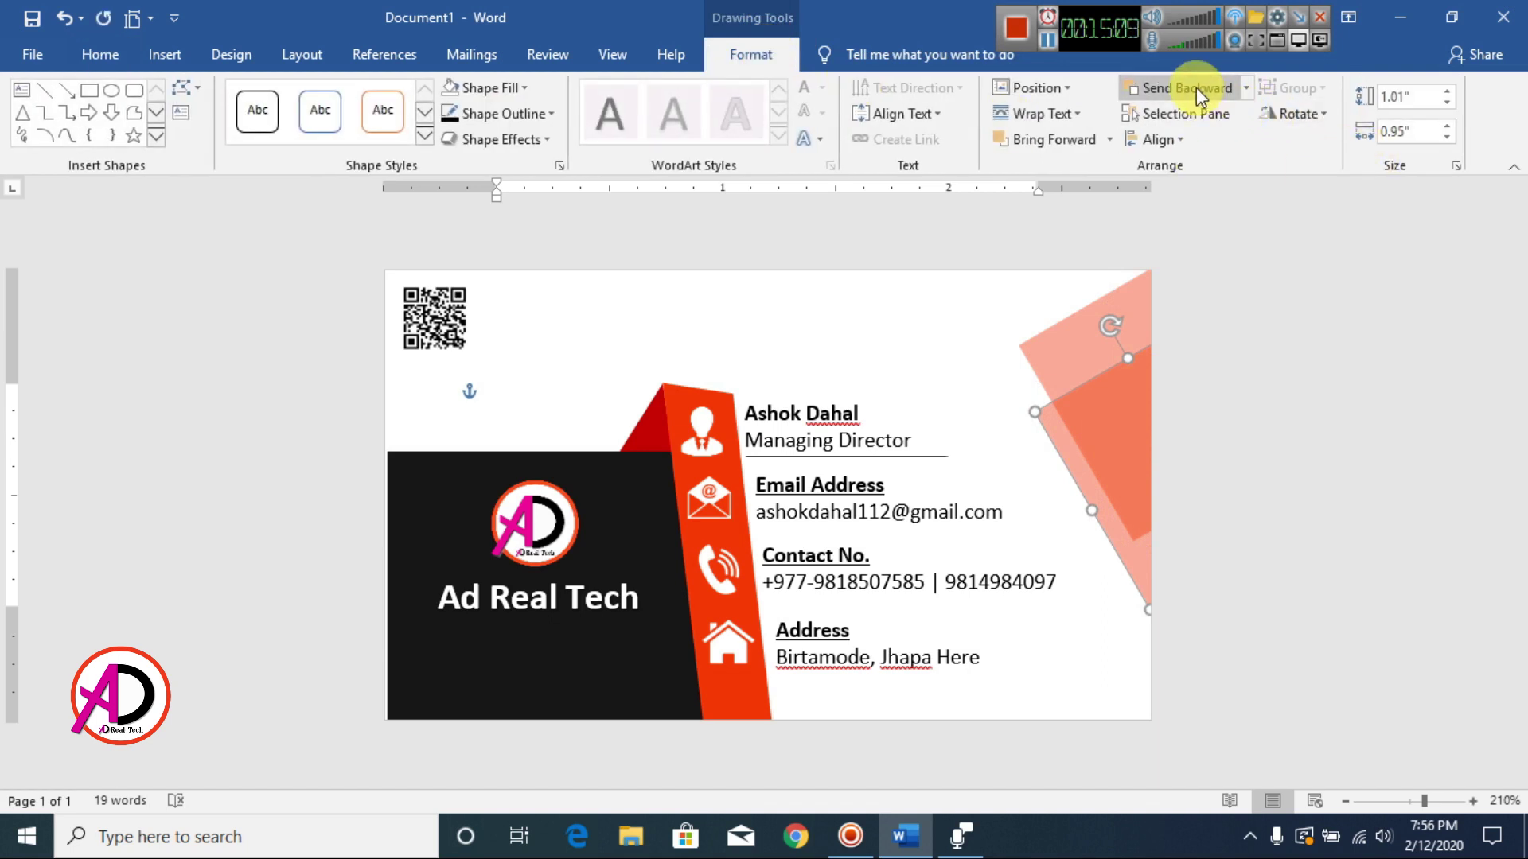
{"action": "left_click", "coordinate": [1246, 88]}
{"action": "left_click", "coordinate": [1225, 166]}
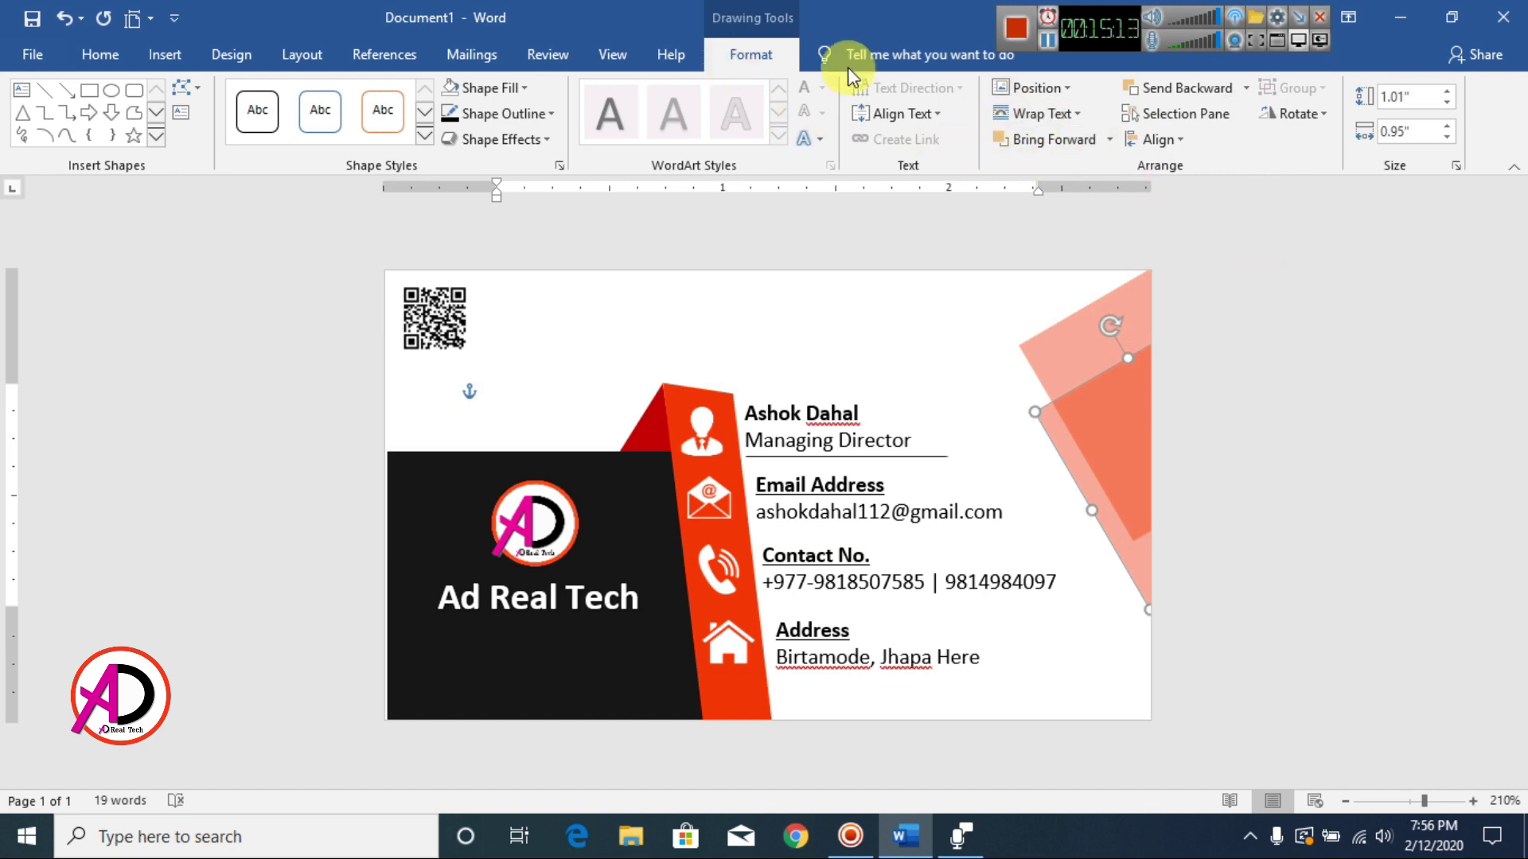
- Fill the copied corner shape green
{"action": "left_click", "coordinate": [472, 88]}
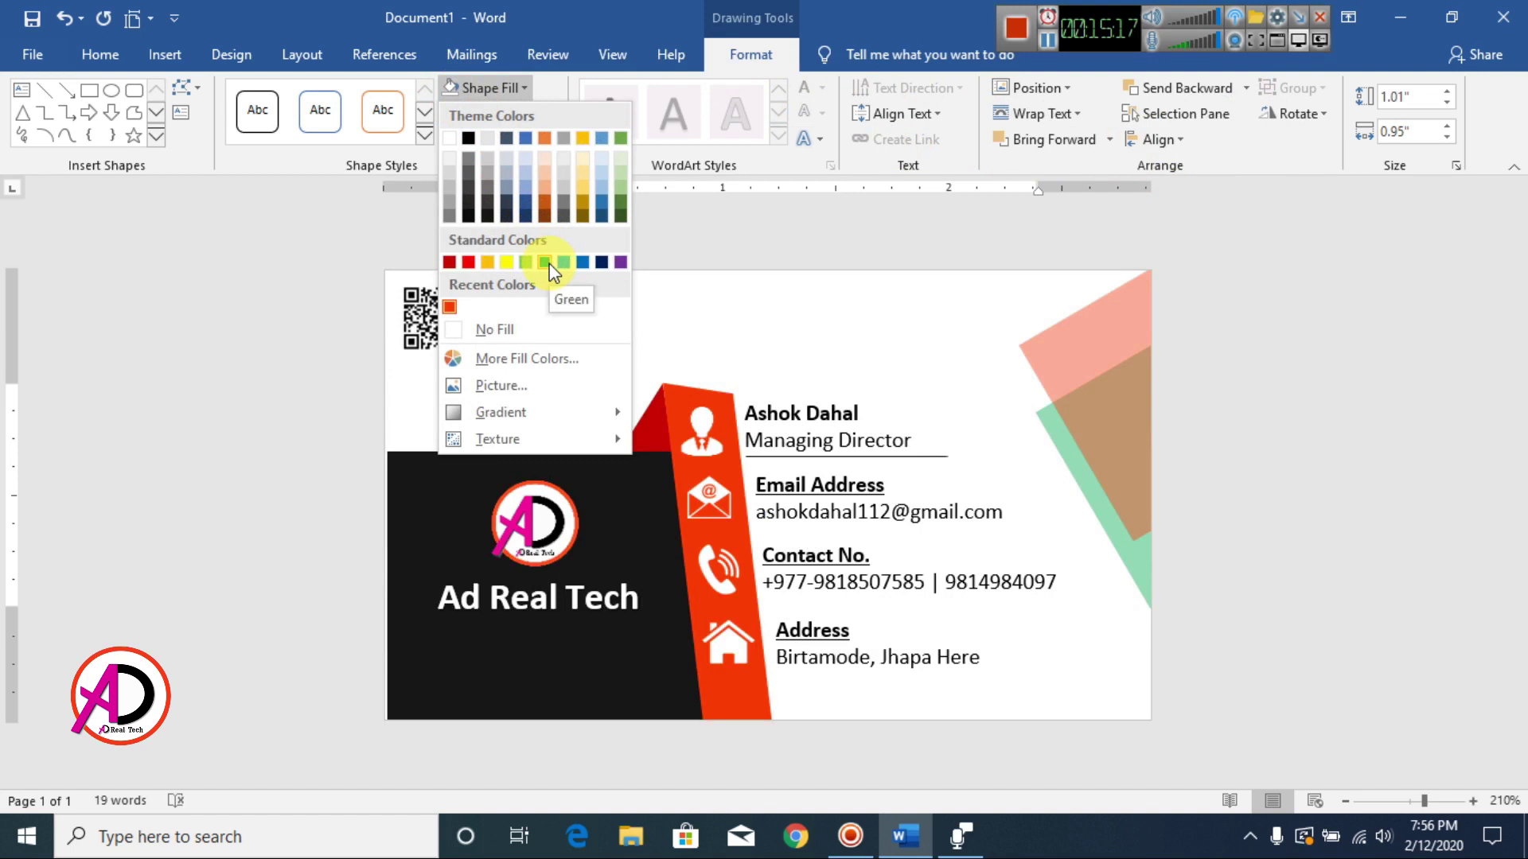
{"action": "left_click", "coordinate": [549, 264]}
{"action": "left_click", "coordinate": [1447, 489]}
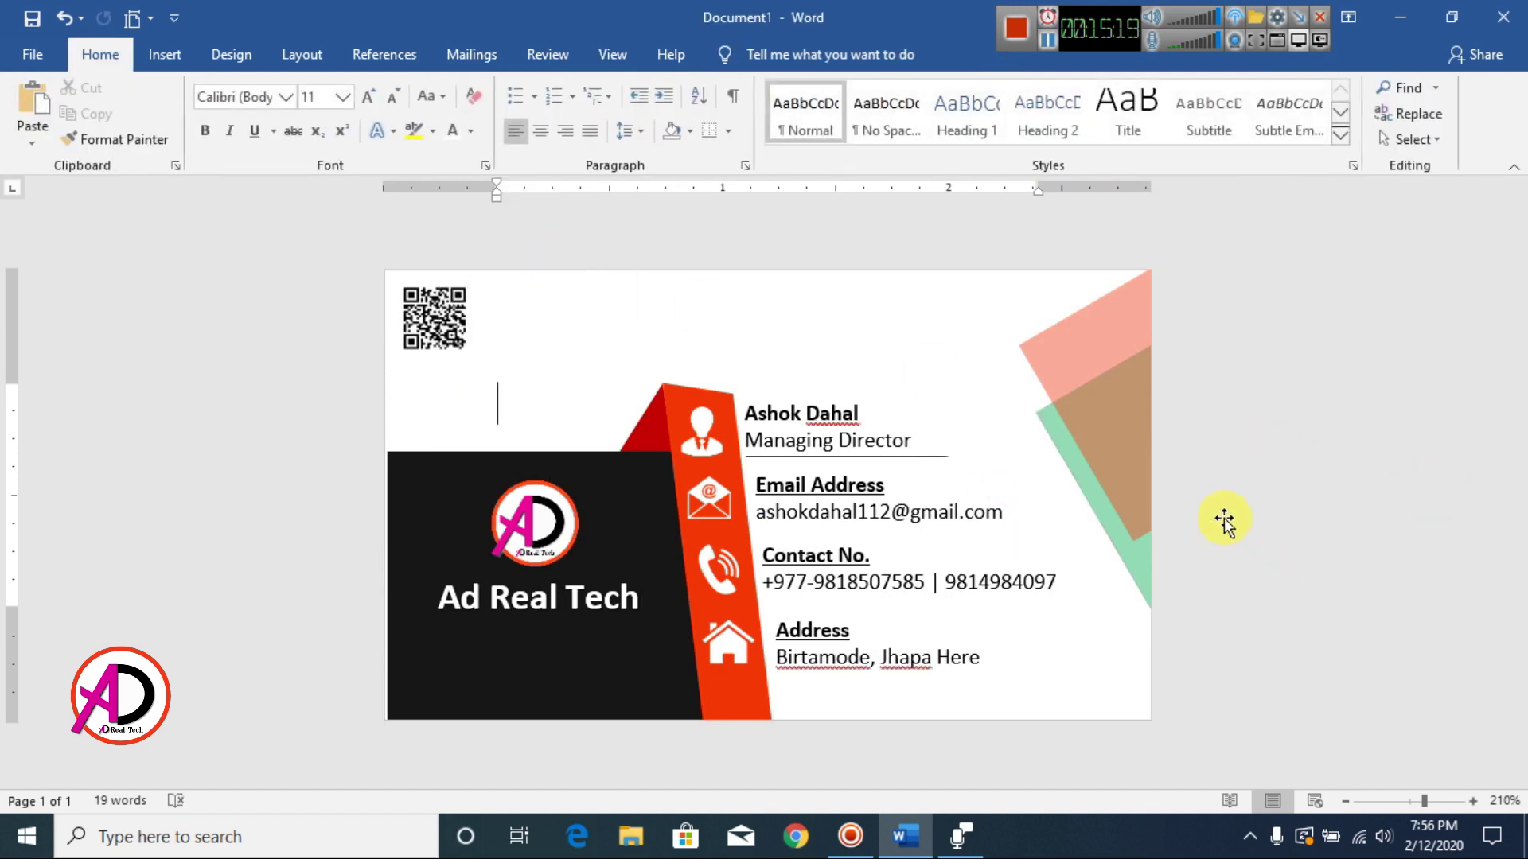
{"action": "scroll", "coordinate": [1262, 533], "scroll_direction": "down", "scroll_amount": 5}
{"action": "scroll", "coordinate": [1125, 481], "scroll_direction": "up", "scroll_amount": 3}
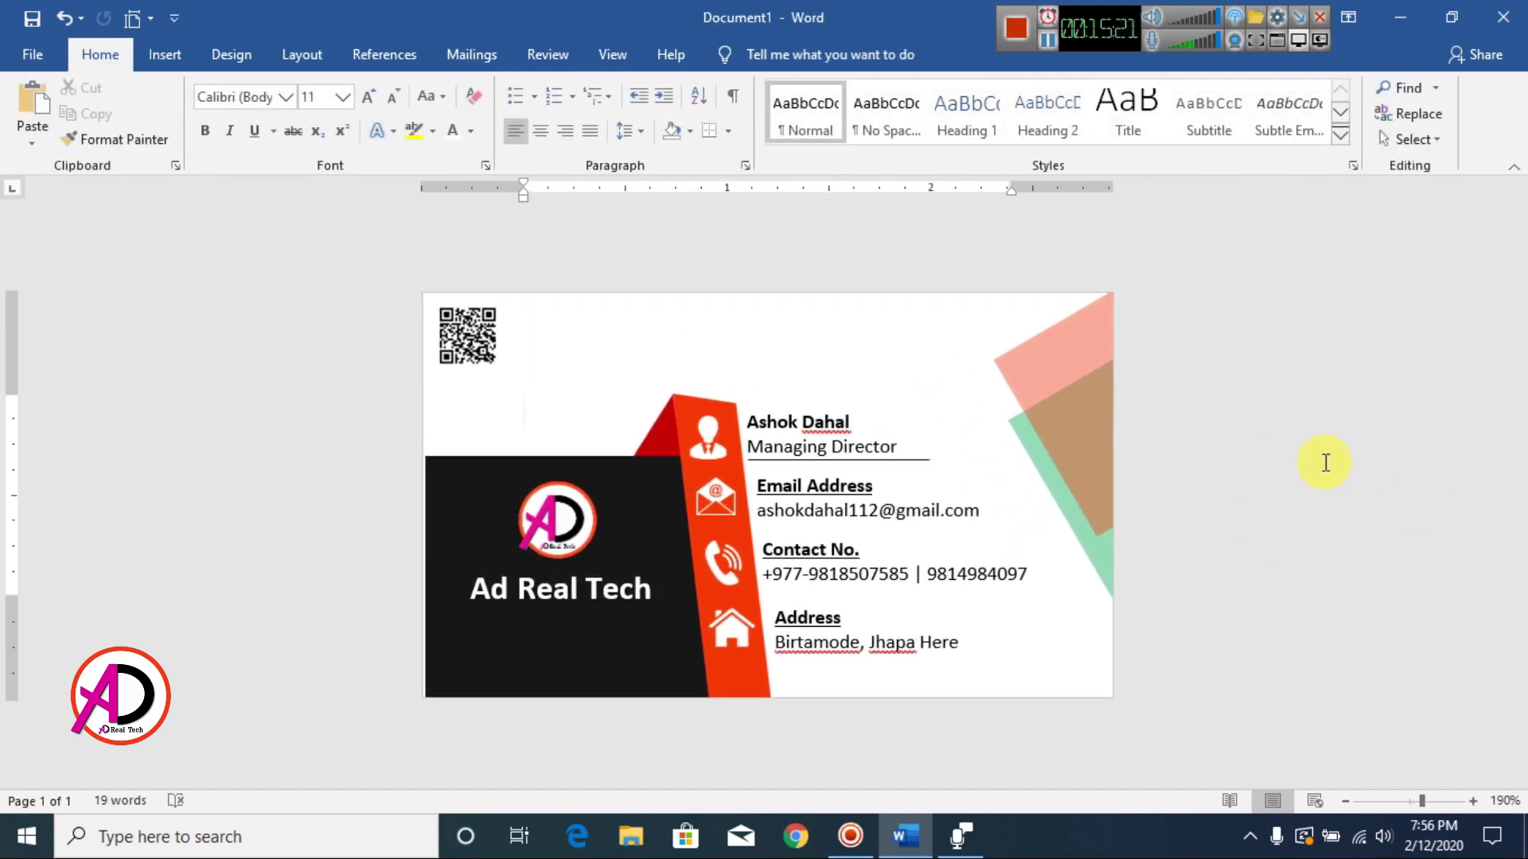